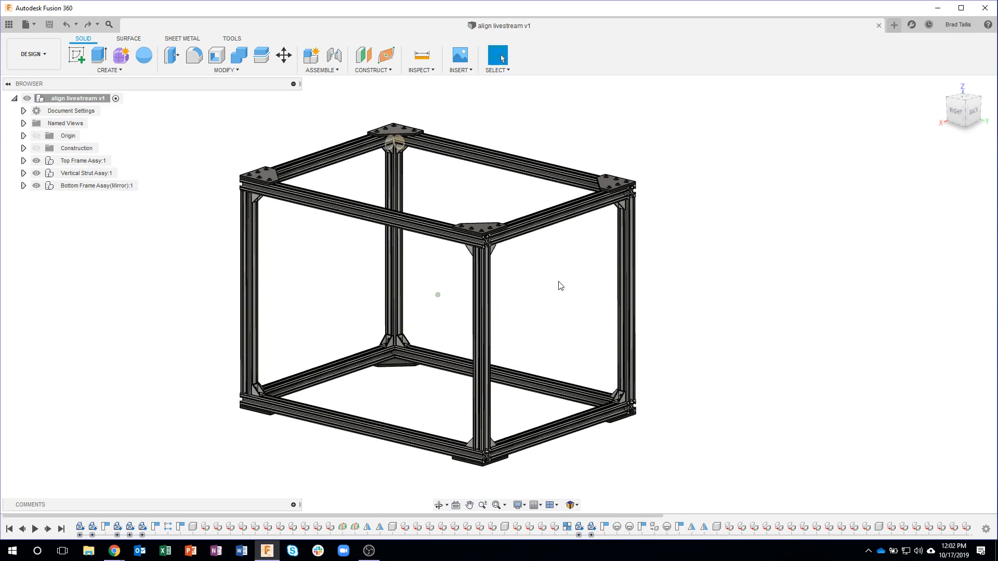
Step: Examine the upper corner joint of the frame assembly, including its joining plate, bolts and T-slotted profile ends
scroll(521, 278, up, 5)
scroll(520, 271, up, 5)
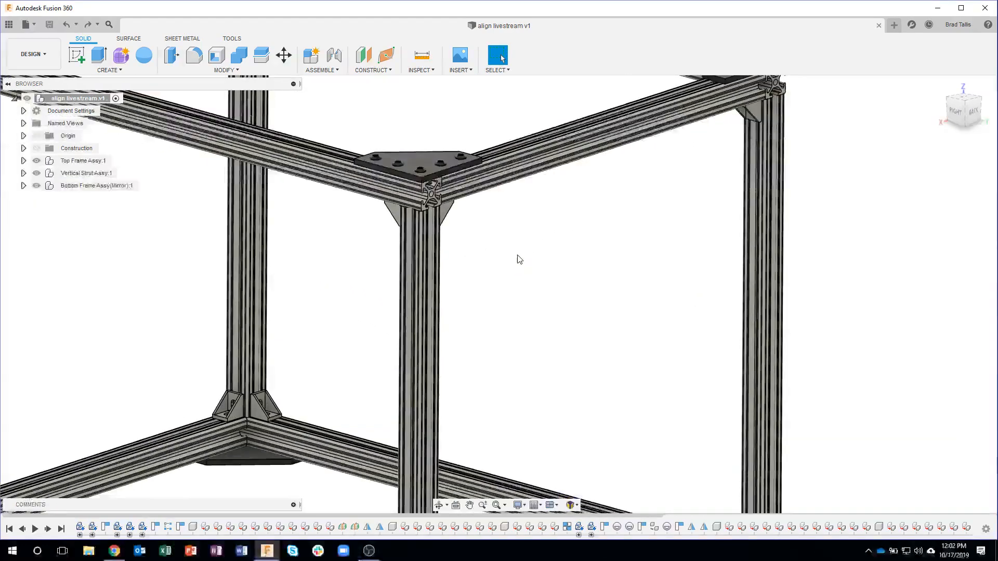
scroll(515, 267, up, 6)
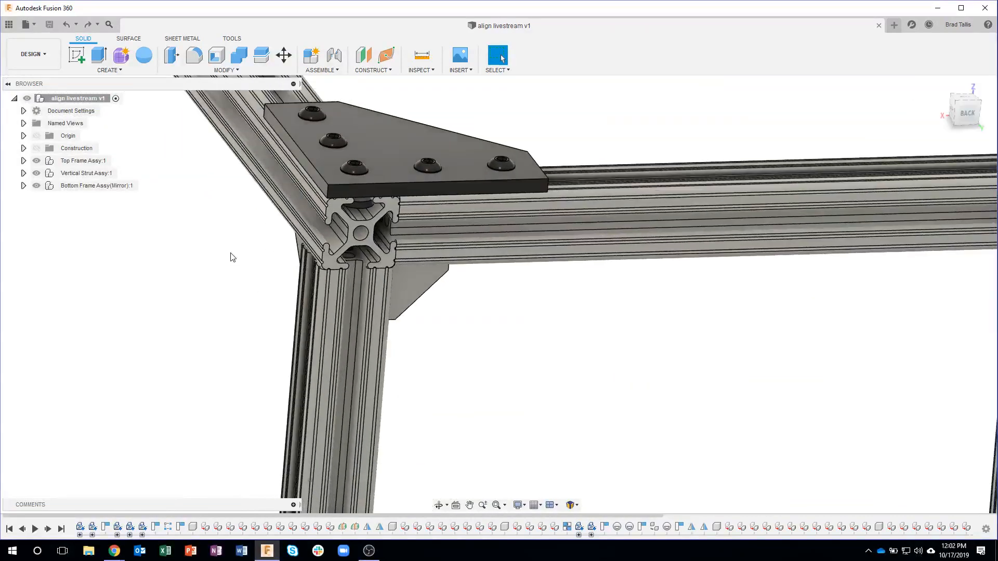
scroll(182, 213, up, 5)
shift+middle_drag(182, 215, 452, 251)
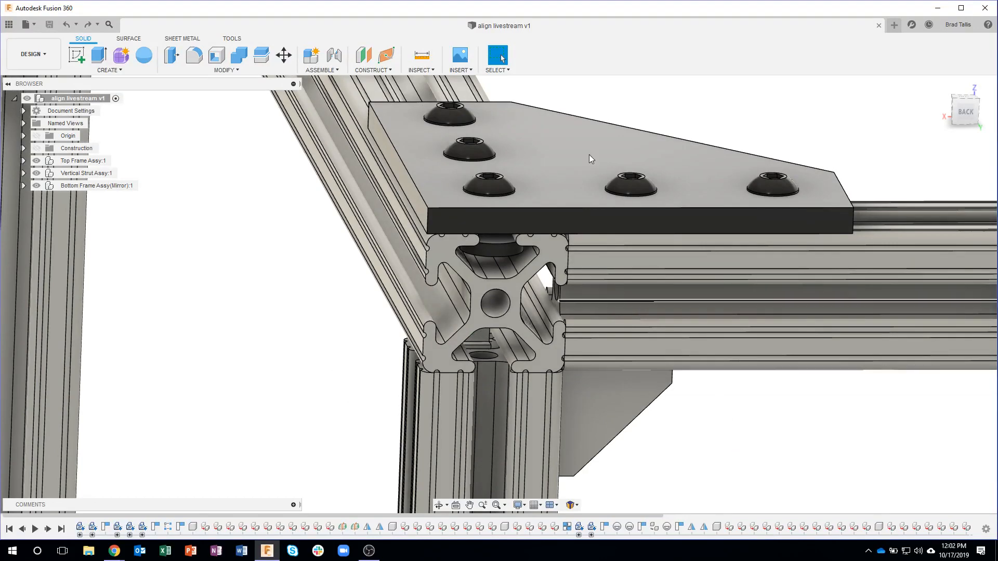
shift+middle_drag(606, 117, 289, 127)
shift+middle_drag(168, 111, 74, 131)
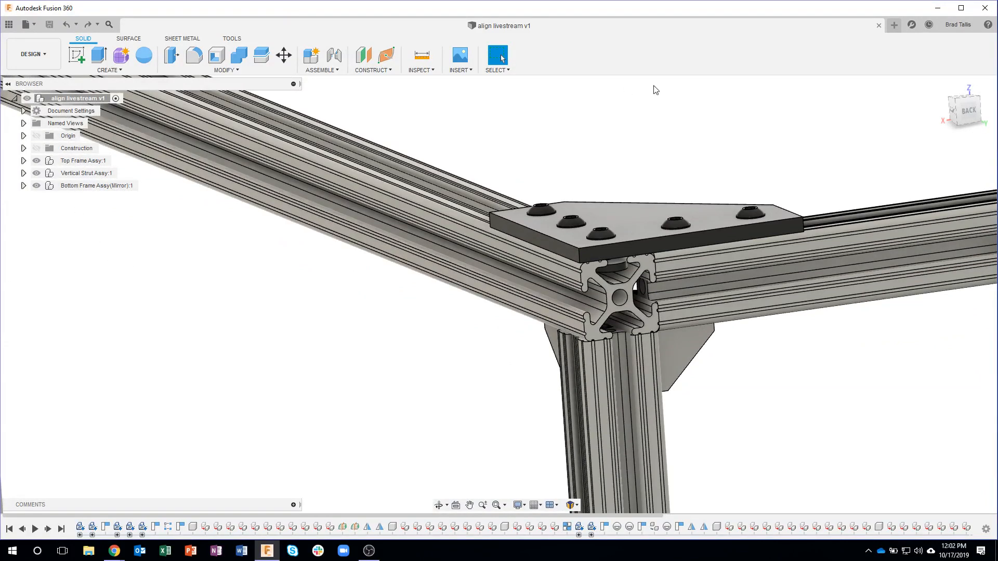
Step: Create a new empty design, review the complete frame in align livestream v1, and return to the empty design
click(894, 25)
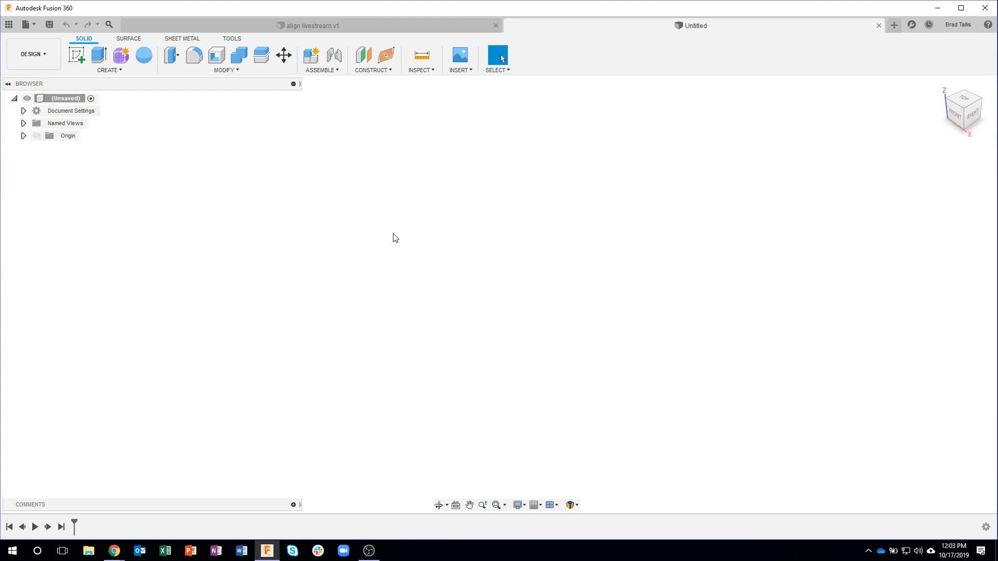
click(354, 27)
shift+middle_drag(426, 207, 409, 336)
scroll(422, 270, down, 3)
scroll(419, 318, down, 2)
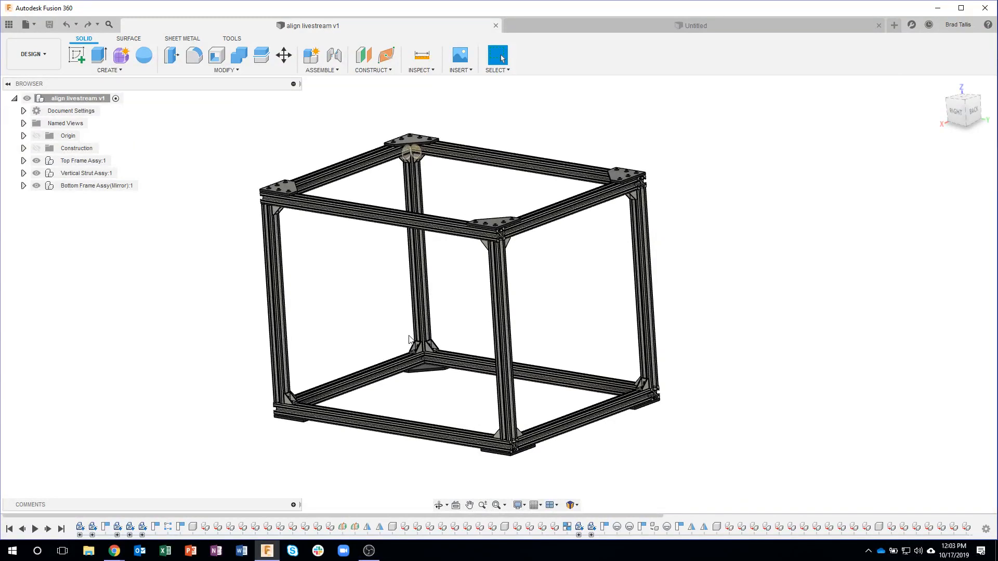
shift+middle_drag(416, 275, 582, 267)
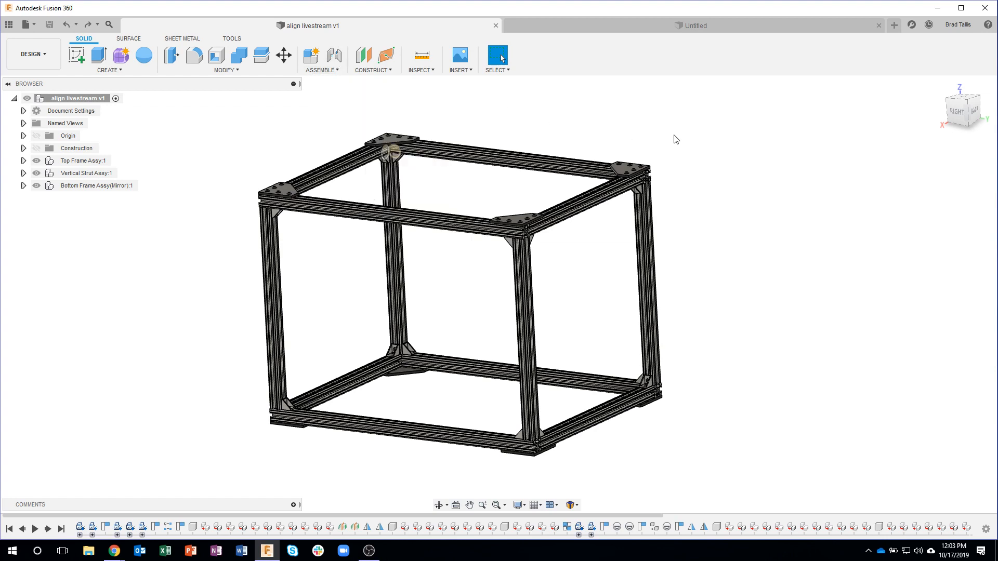
click(614, 29)
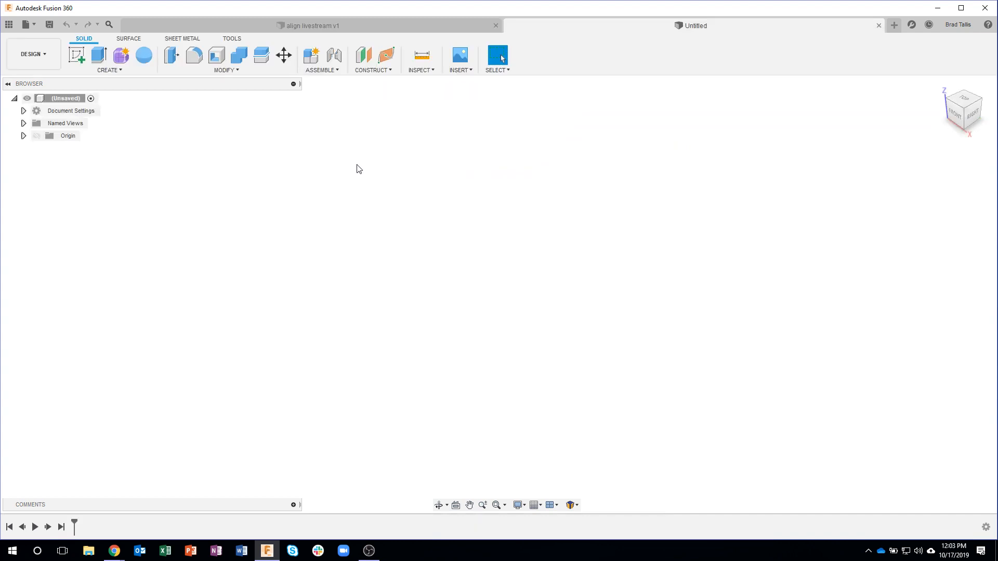
click(231, 71)
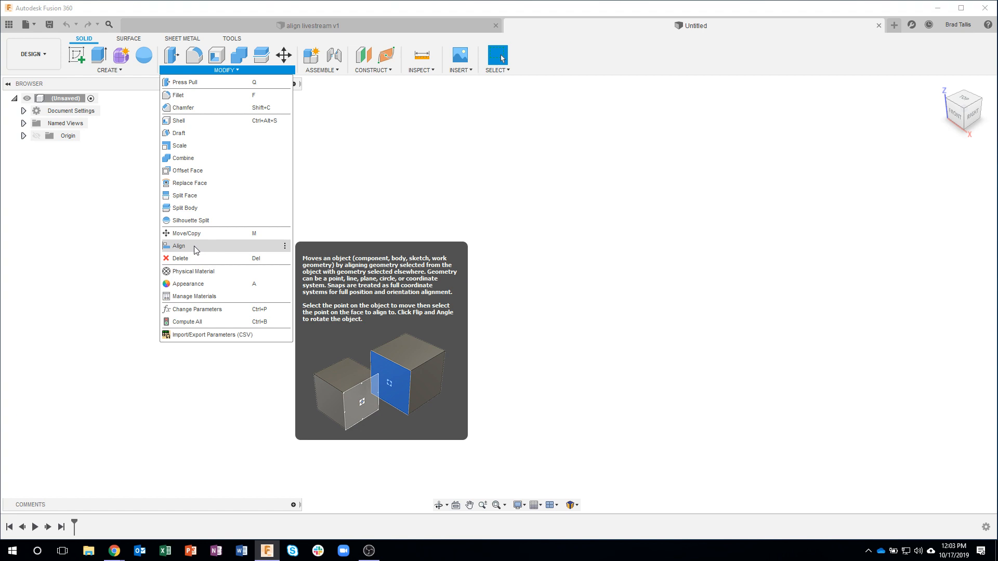
click(435, 194)
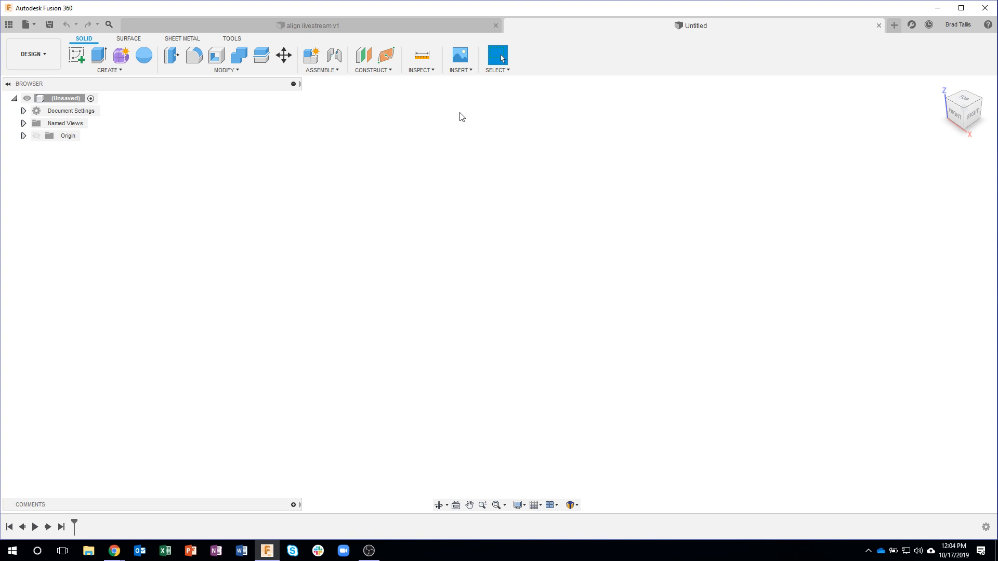
Step: Start inserting a manufacturer part and bring up the PARTcommunity catalog in Chrome
click(462, 71)
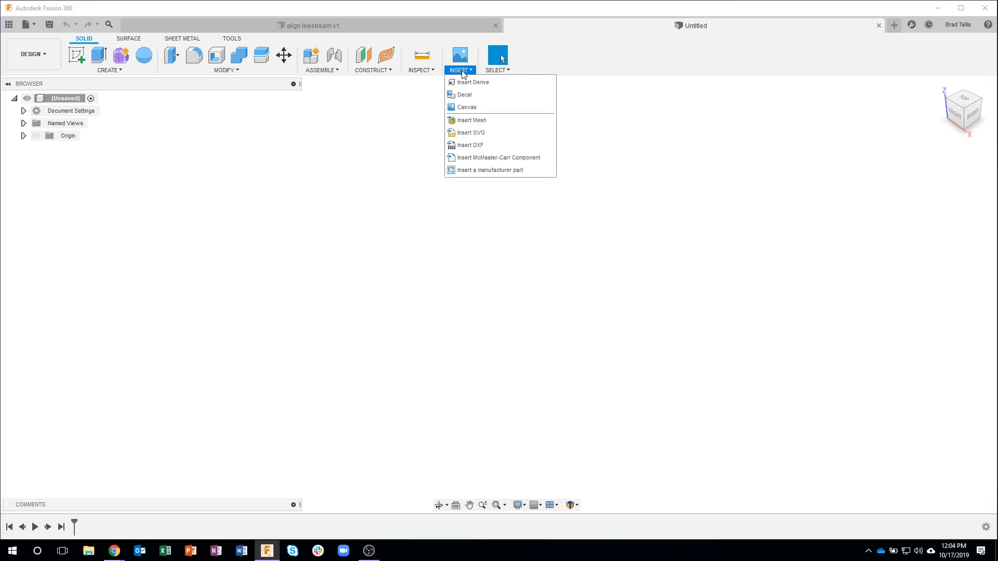
click(479, 170)
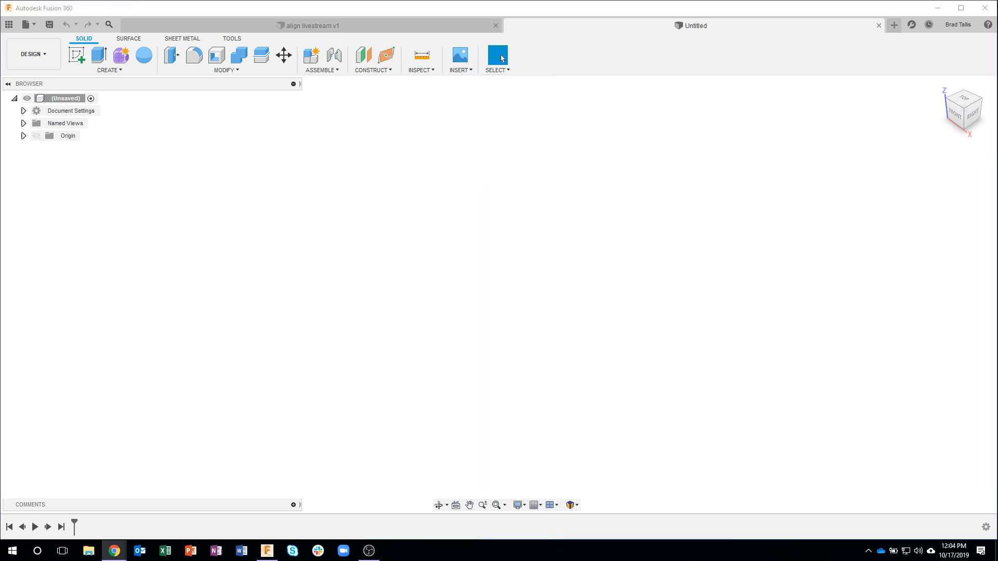
drag(1, 31, 337, 126)
click(339, 150)
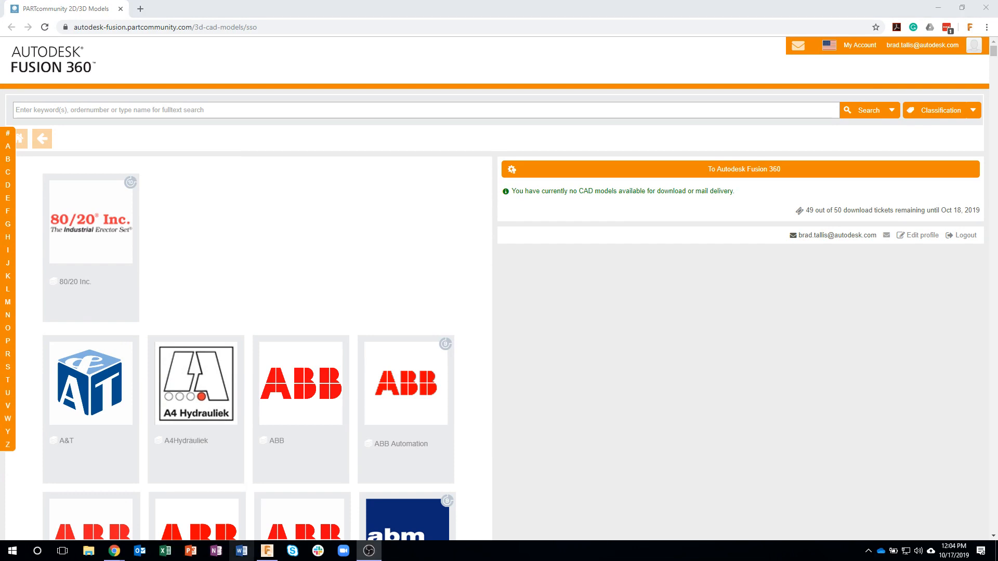
mouse_move(114, 552)
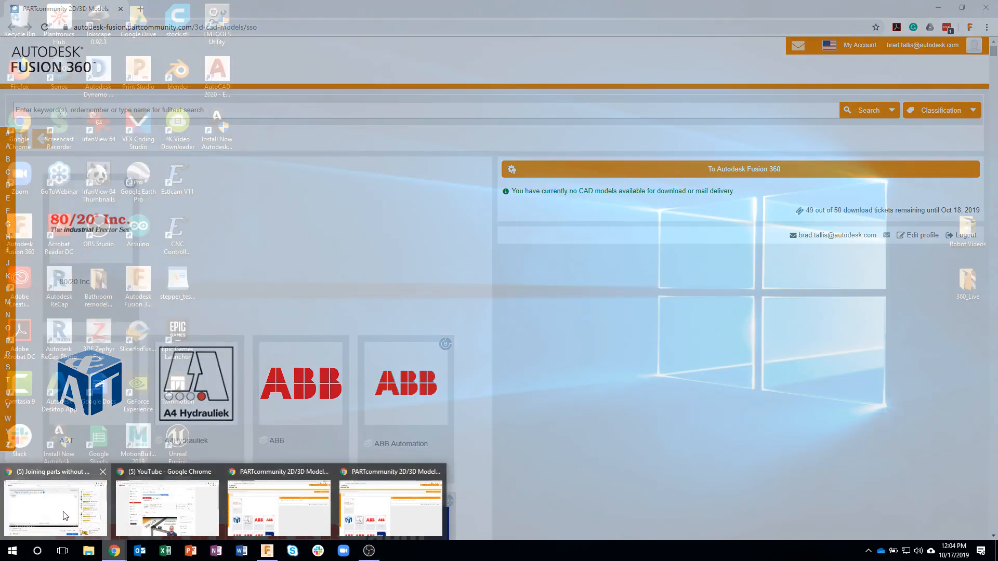
click(65, 516)
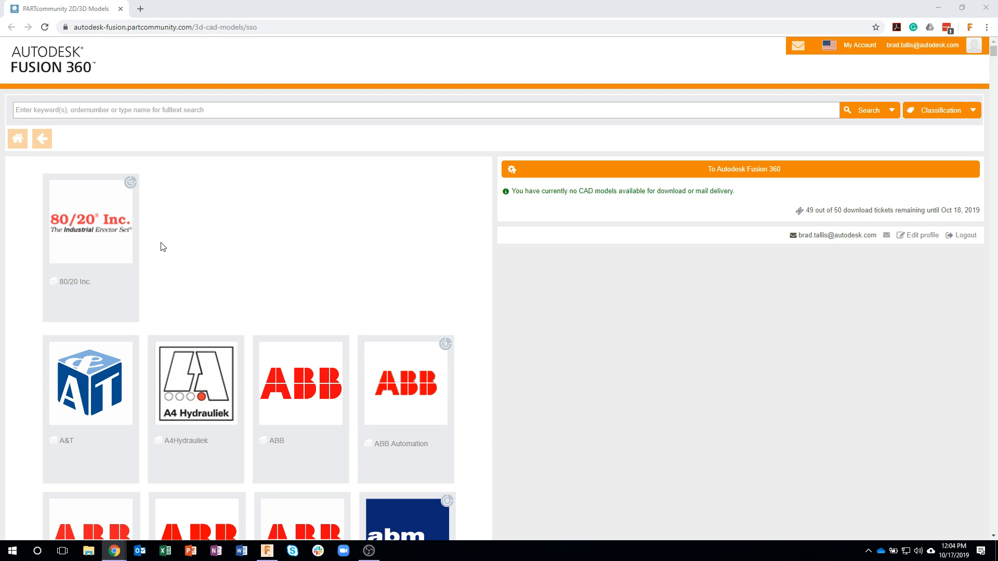
Step: Browse the alphabetical list of manufacturers in the PARTcommunity catalog from the 80/20 entry to the letter F
scroll(161, 246, down, 10)
scroll(186, 251, down, 3)
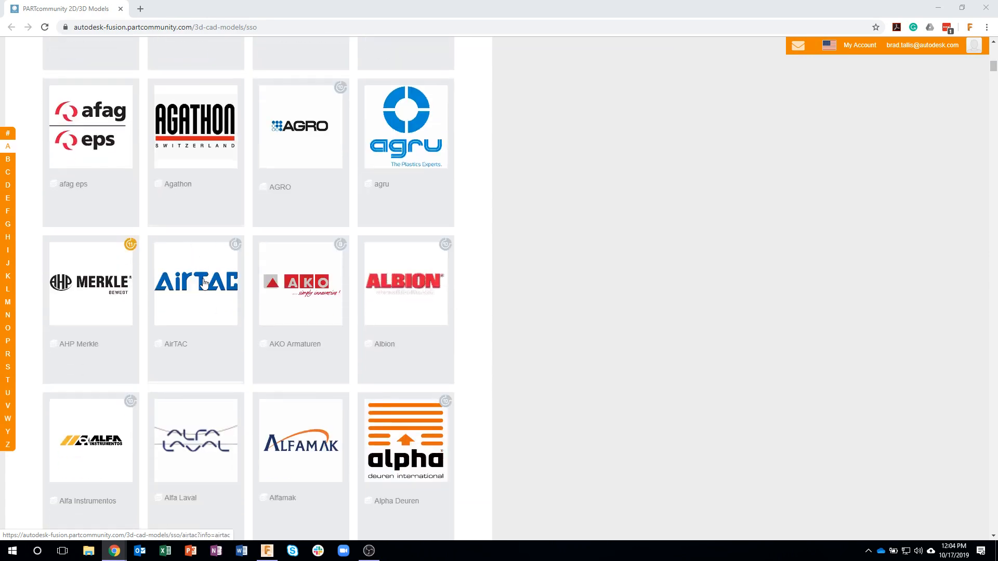
scroll(218, 278, down, 2)
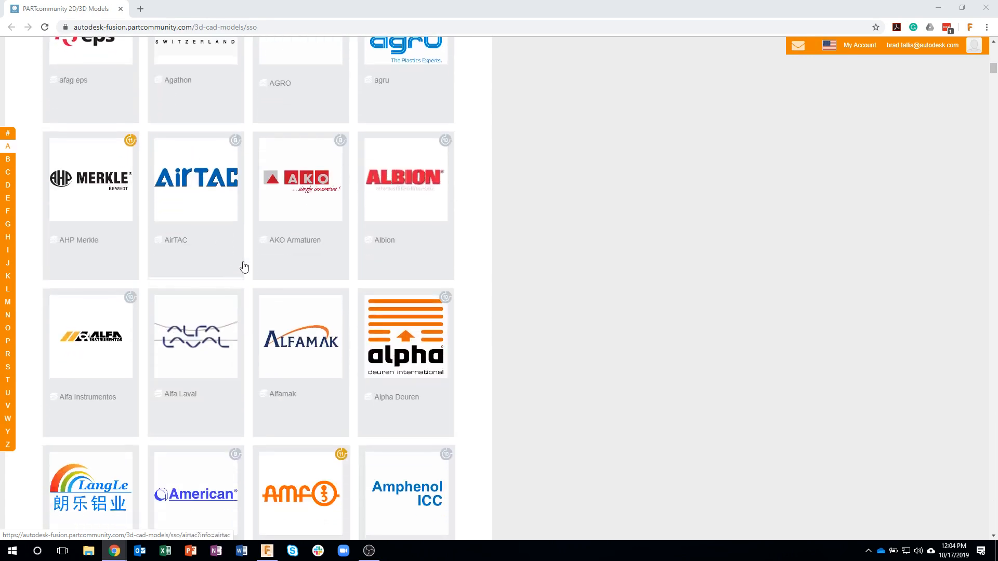
scroll(244, 267, down, 1)
scroll(244, 267, up, 17)
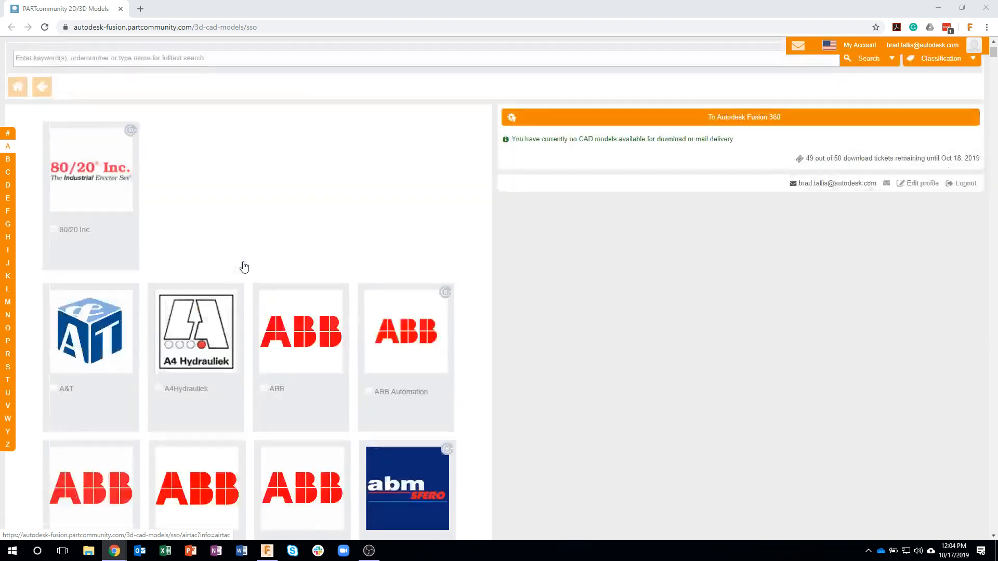
scroll(244, 267, up, 1)
scroll(234, 312, down, 6)
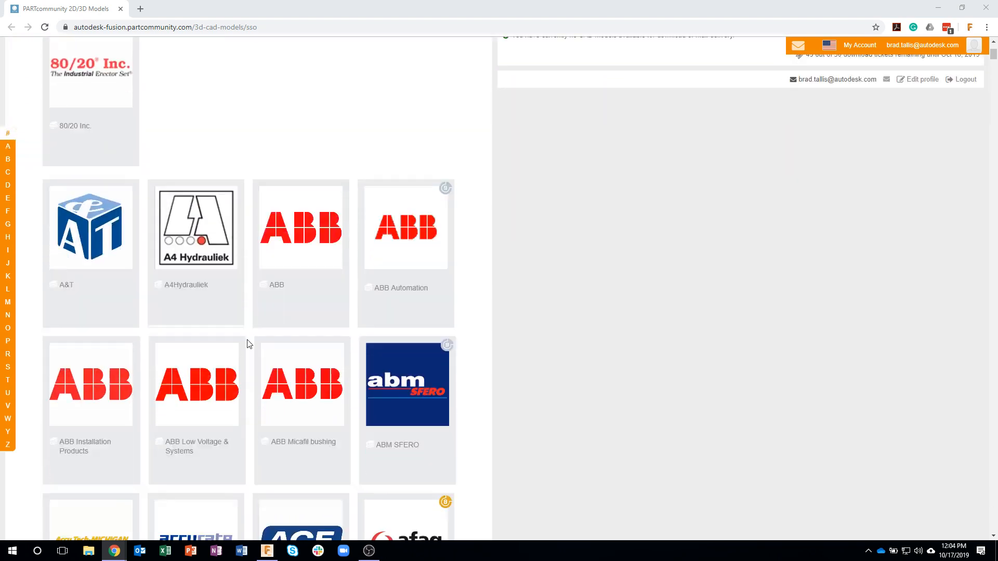
scroll(276, 233, down, 16)
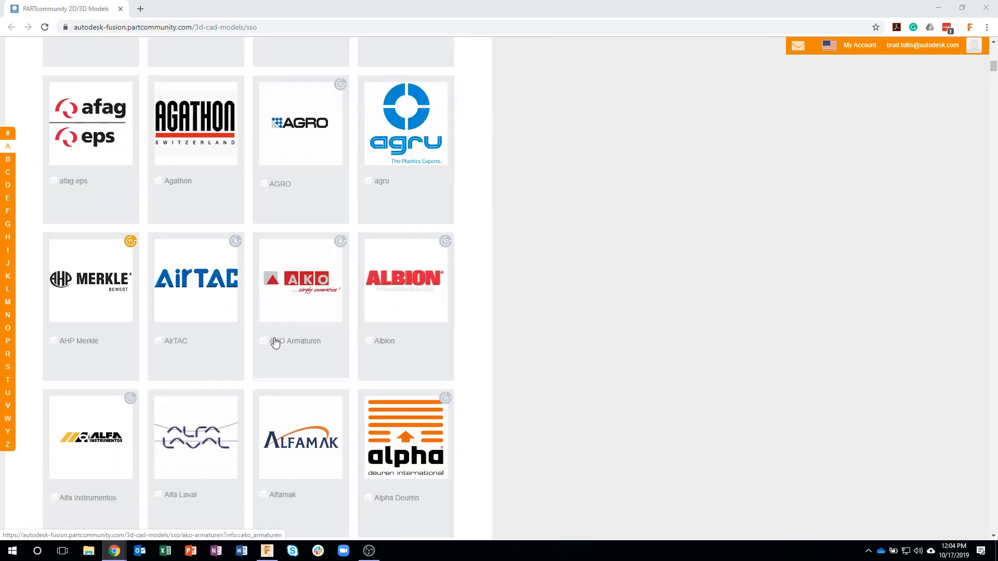
scroll(273, 364, down, 16)
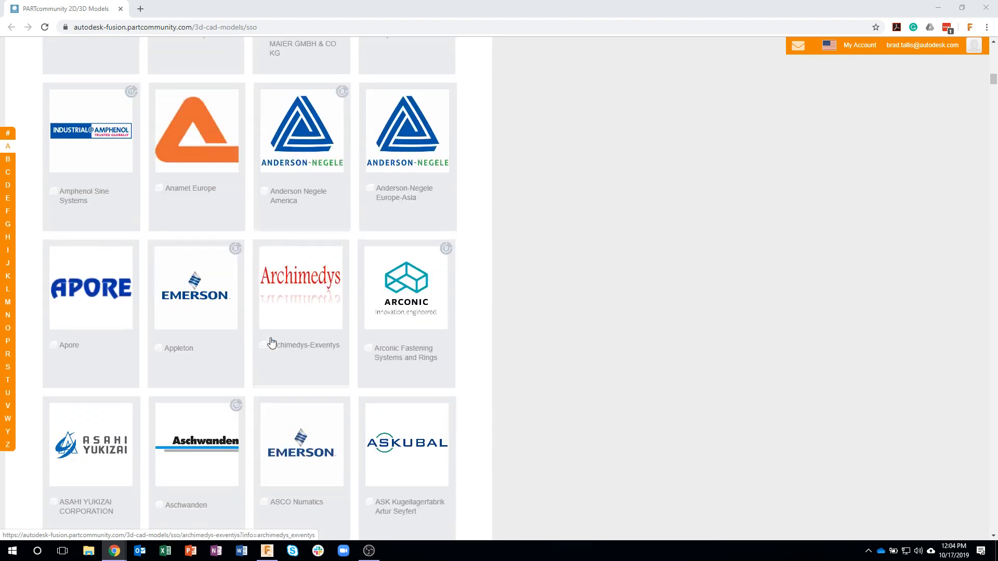
scroll(275, 389, down, 10)
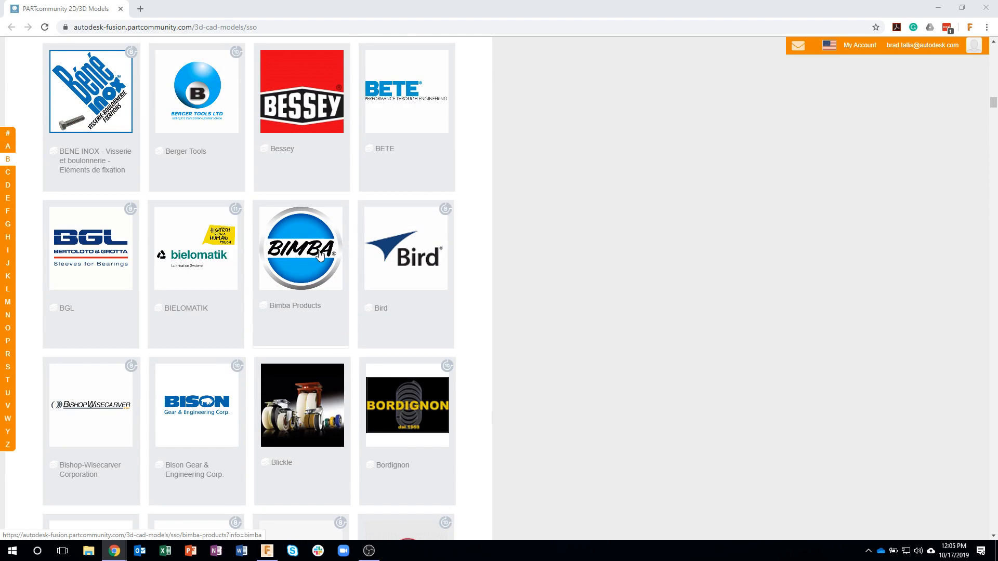
scroll(263, 305, down, 16)
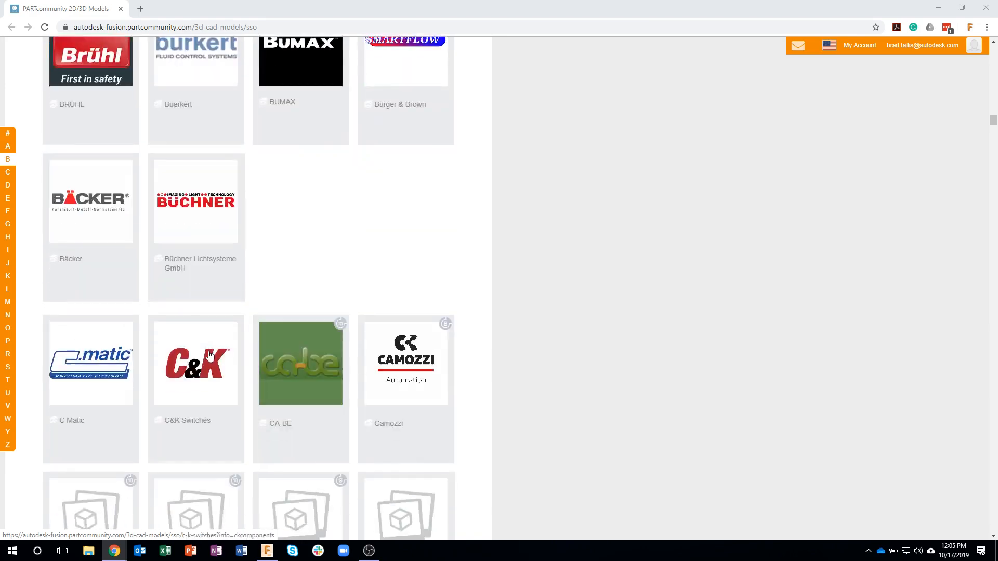
scroll(210, 354, down, 20)
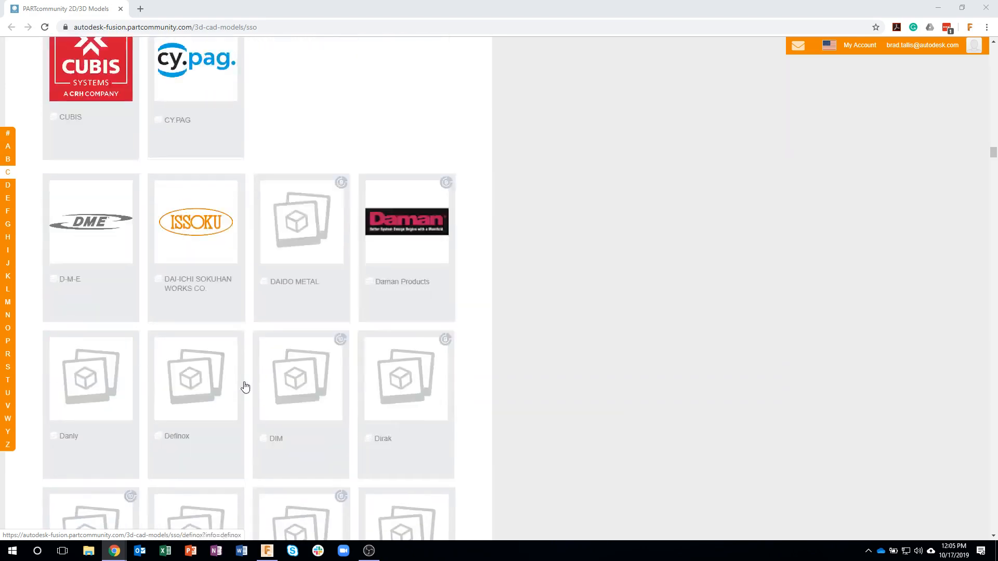
scroll(245, 387, down, 14)
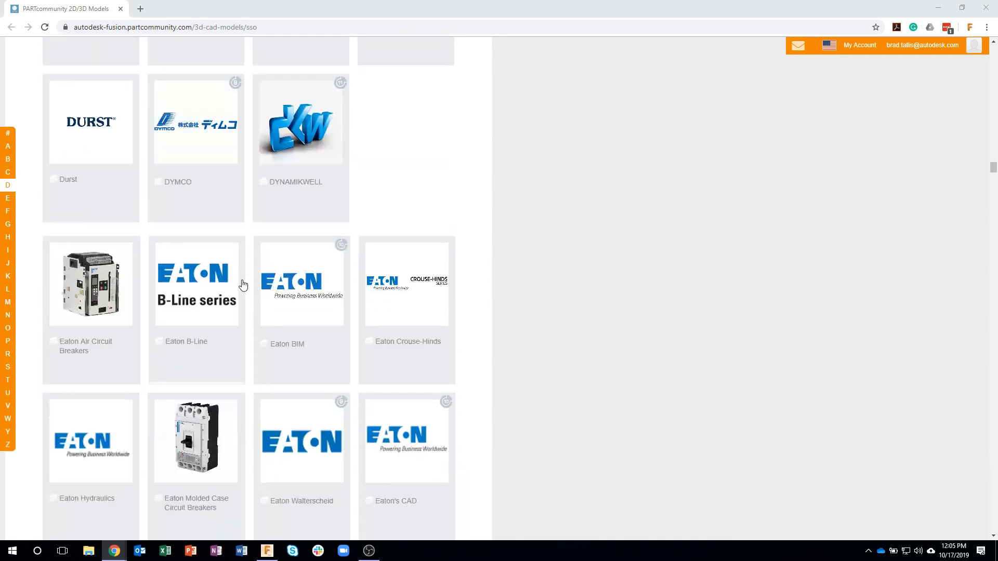
scroll(252, 306, down, 15)
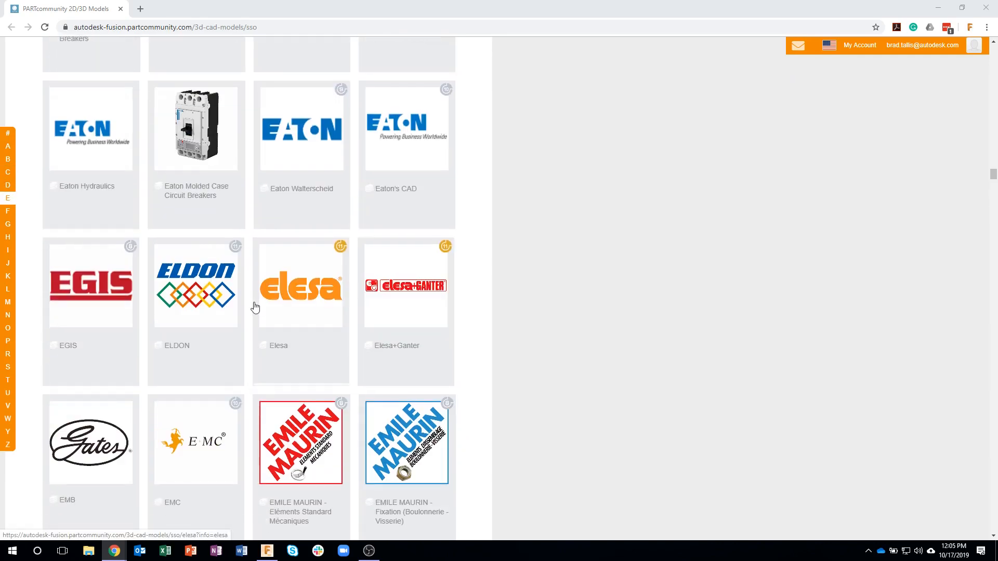
scroll(268, 317, down, 12)
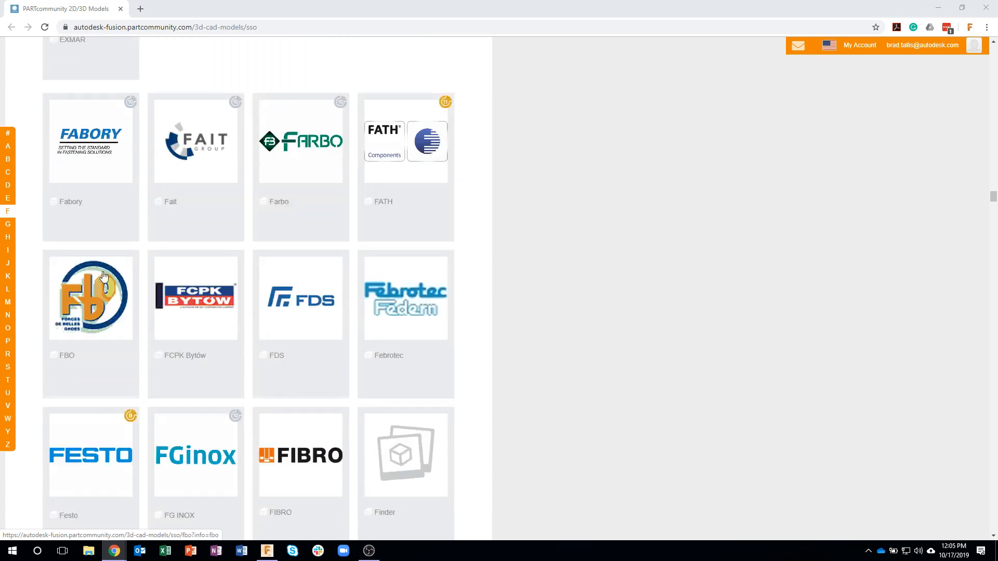
Step: View the E-Chains product range of igus under the letter I, and return to the manufacturer overview
click(6, 254)
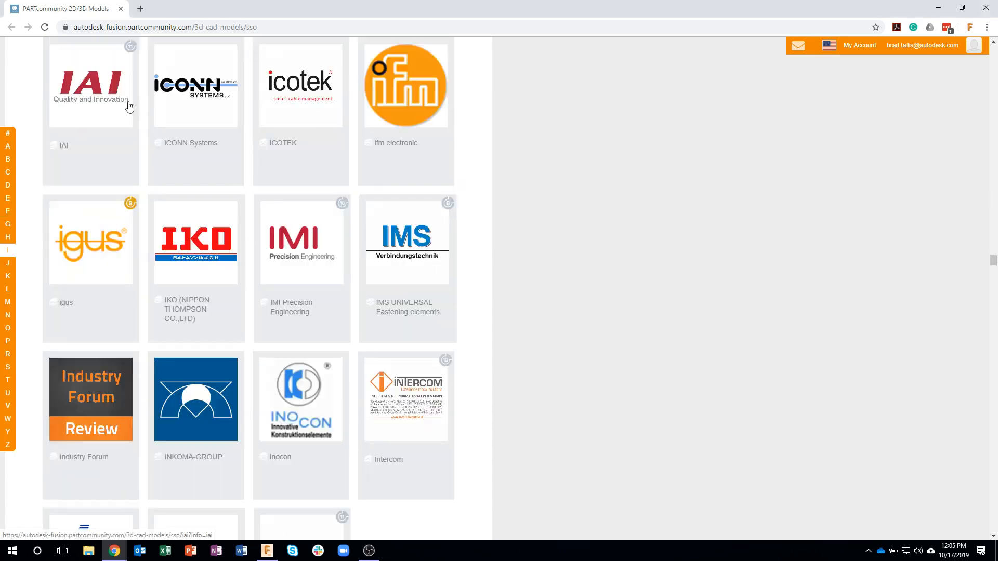
click(90, 250)
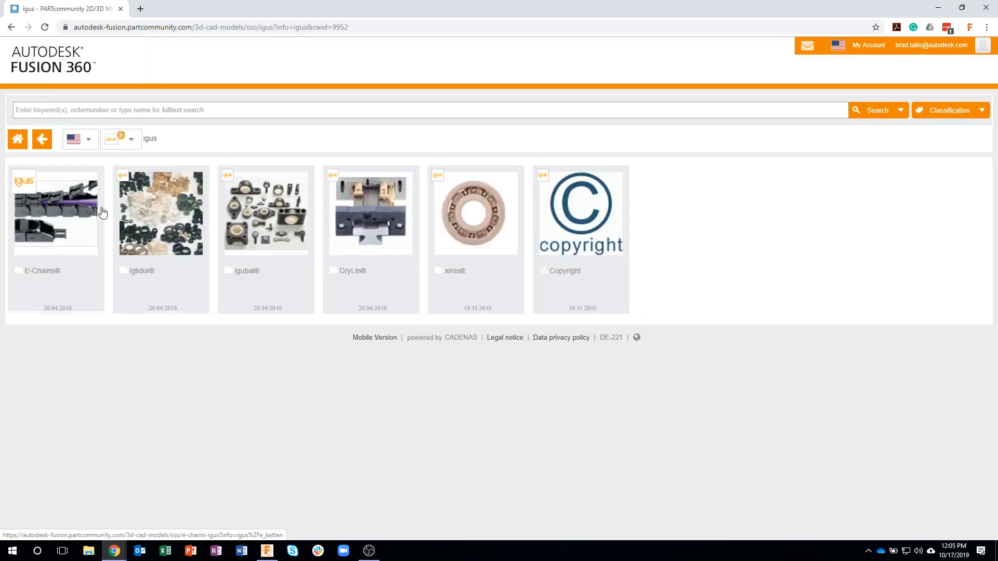
click(47, 227)
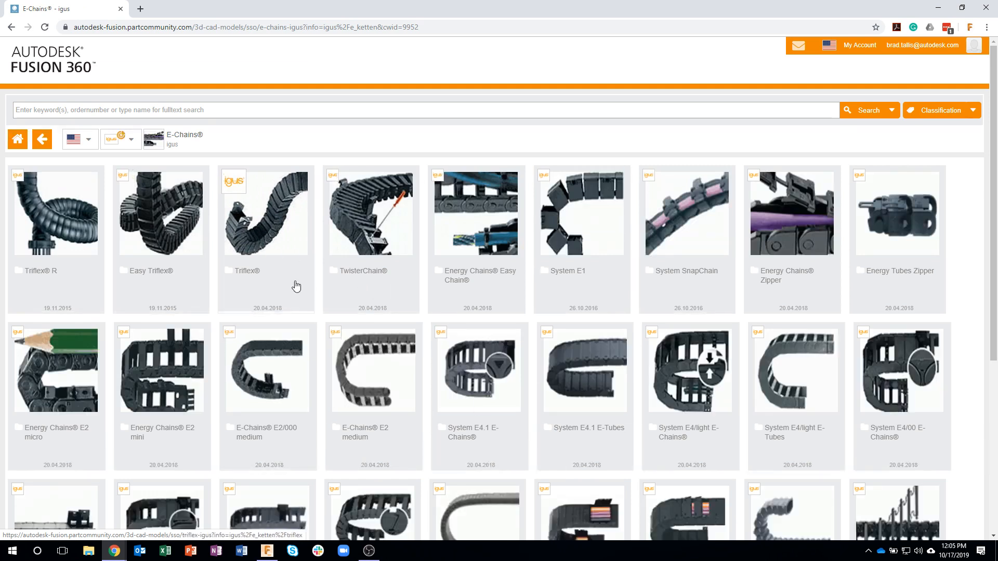
click(494, 289)
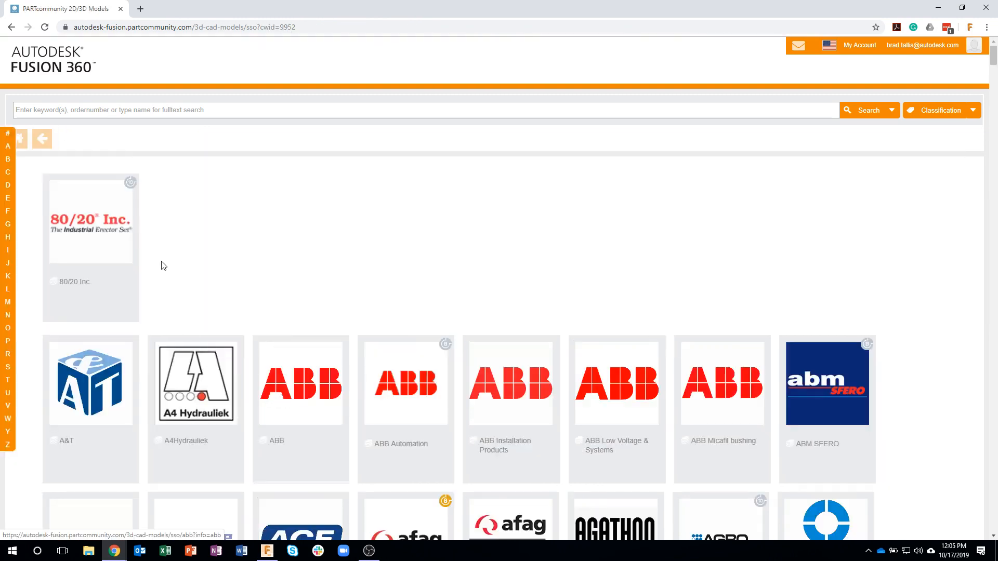
Step: Open the 80/20 Inc. catalog down to its inch profiles of the 10 series
click(91, 222)
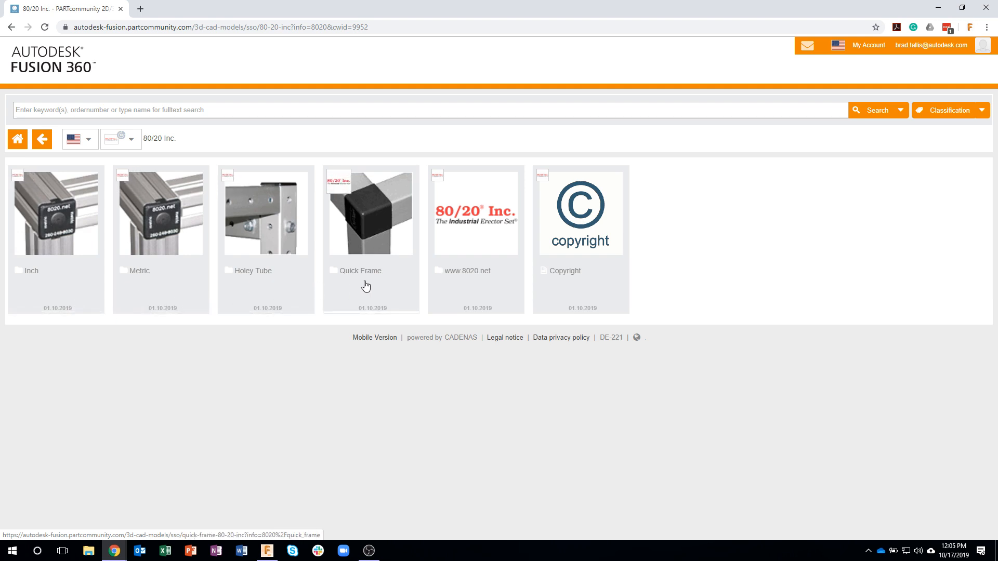
click(75, 229)
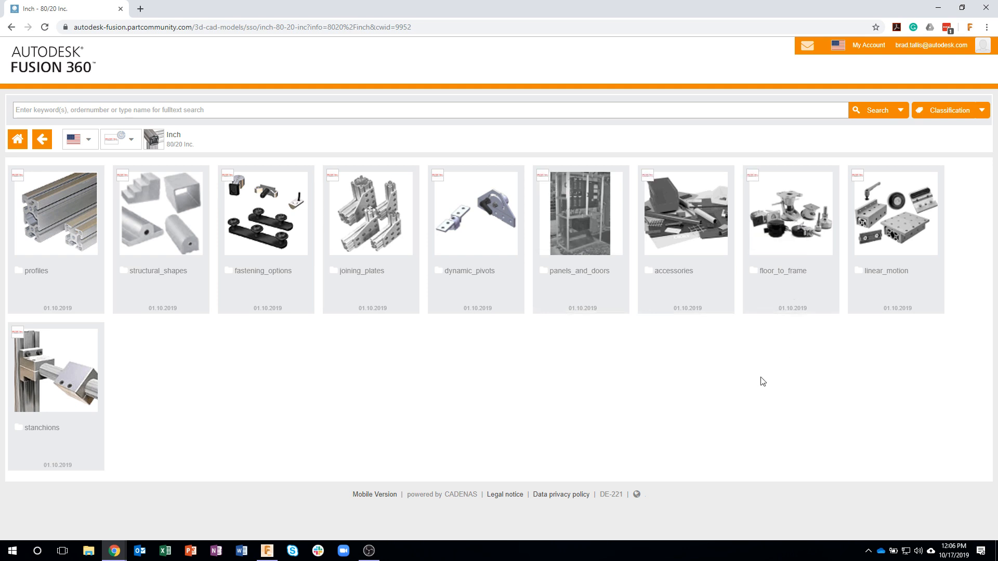
click(60, 231)
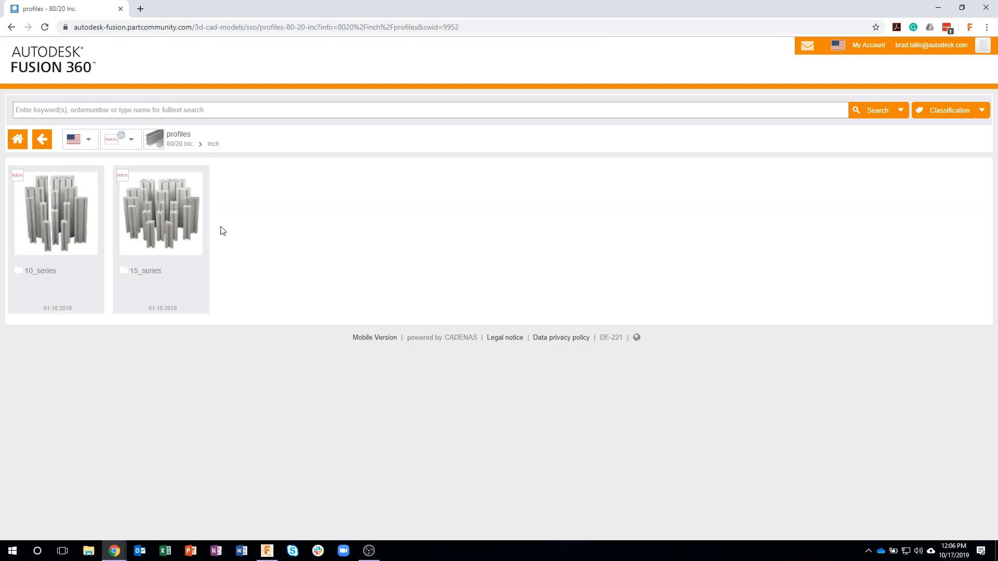
click(59, 214)
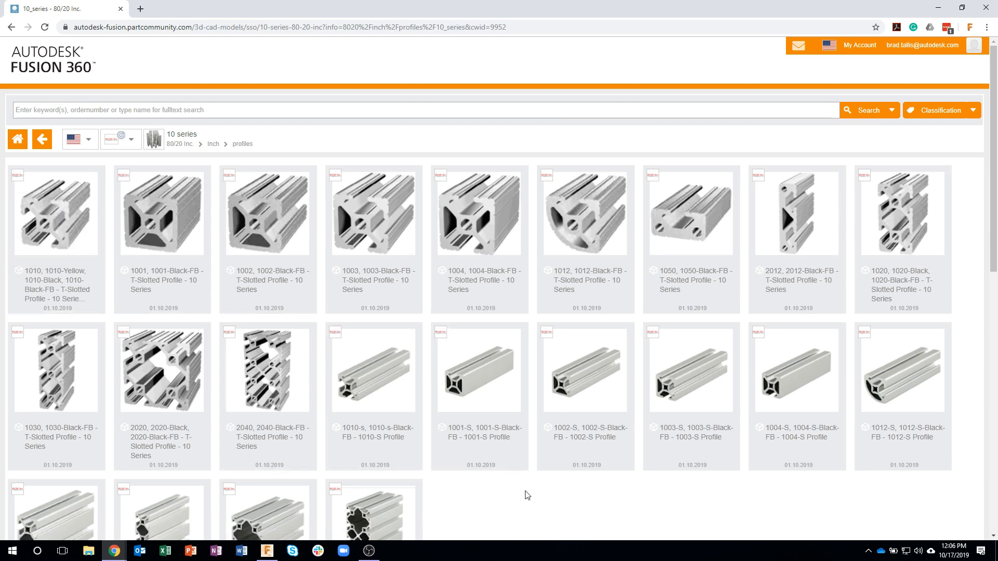
Step: Open the 1010 T-slotted profile of the 10 series and examine its cross-section in the 3D preview
click(59, 214)
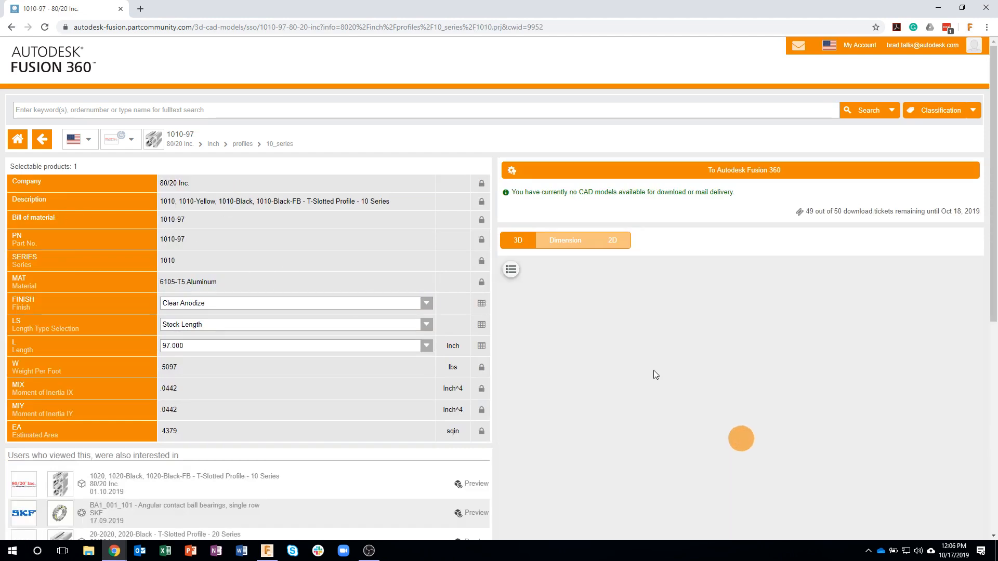
drag(670, 436, 666, 464)
scroll(654, 464, down, 3)
scroll(652, 463, up, 5)
scroll(583, 463, up, 4)
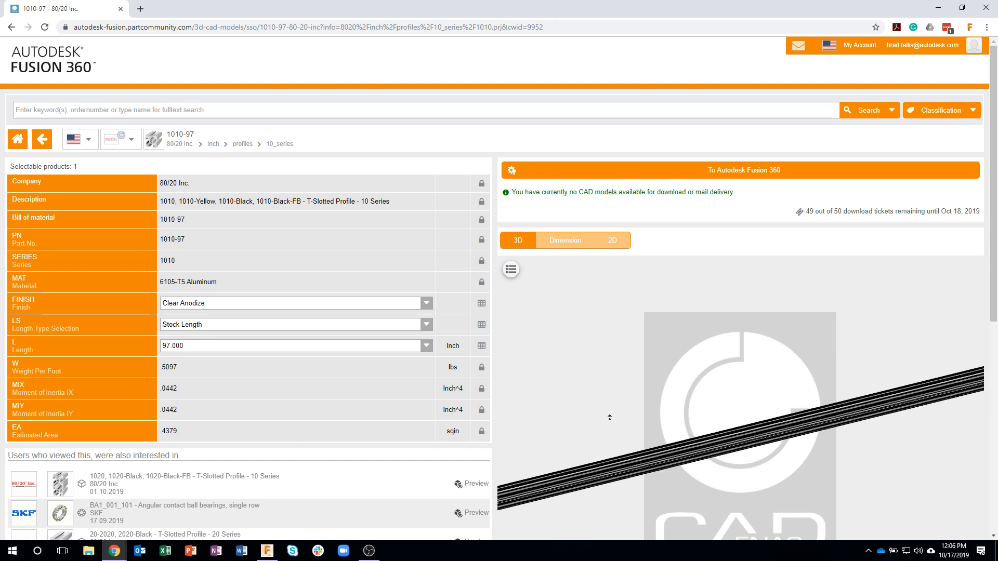
drag(659, 401, 580, 365)
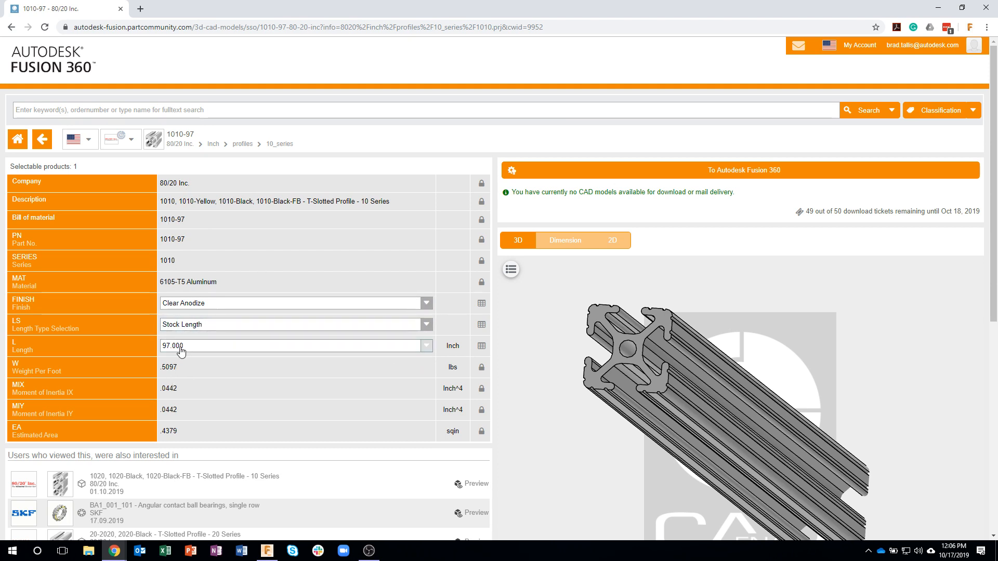
Step: Configure the 1010 profile with a custom length of 24 inches and regenerate its 3D preview
click(204, 326)
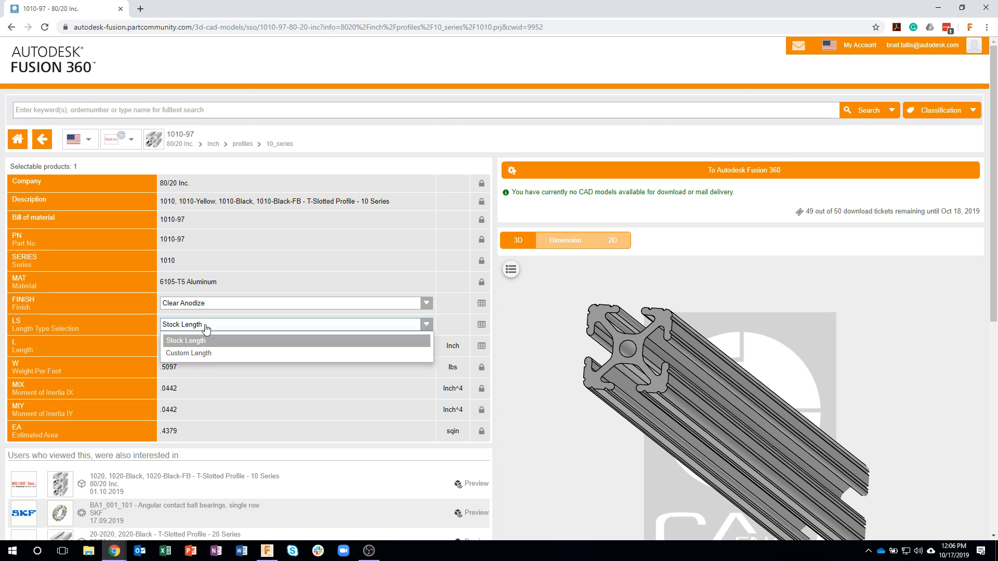
click(206, 354)
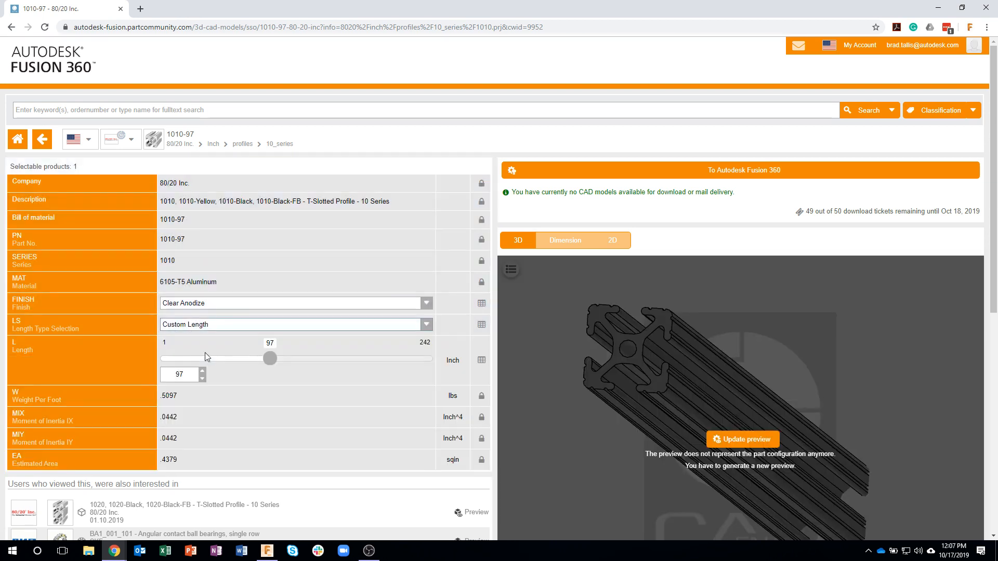
drag(269, 358, 186, 364)
click(194, 374)
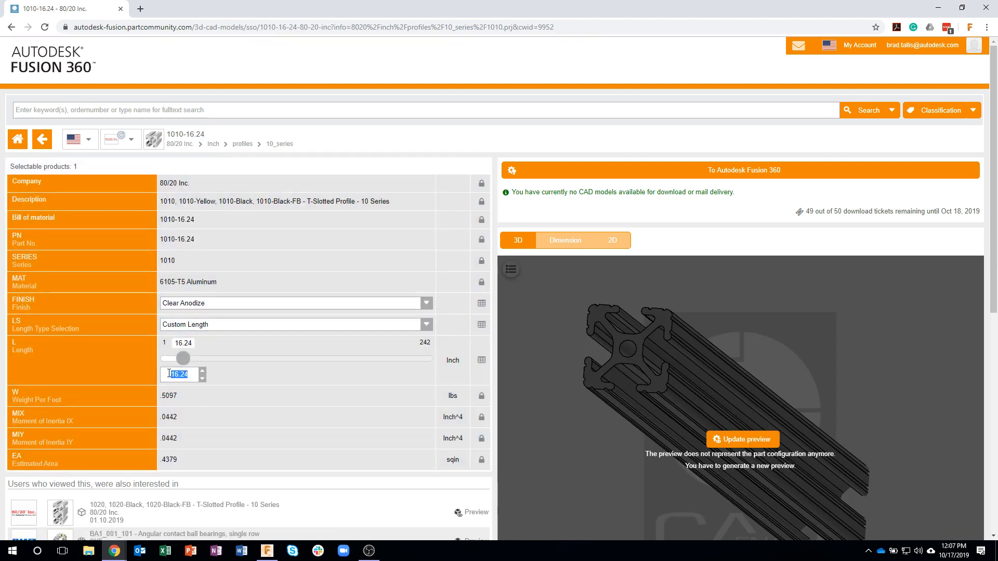
text(24)
click(200, 327)
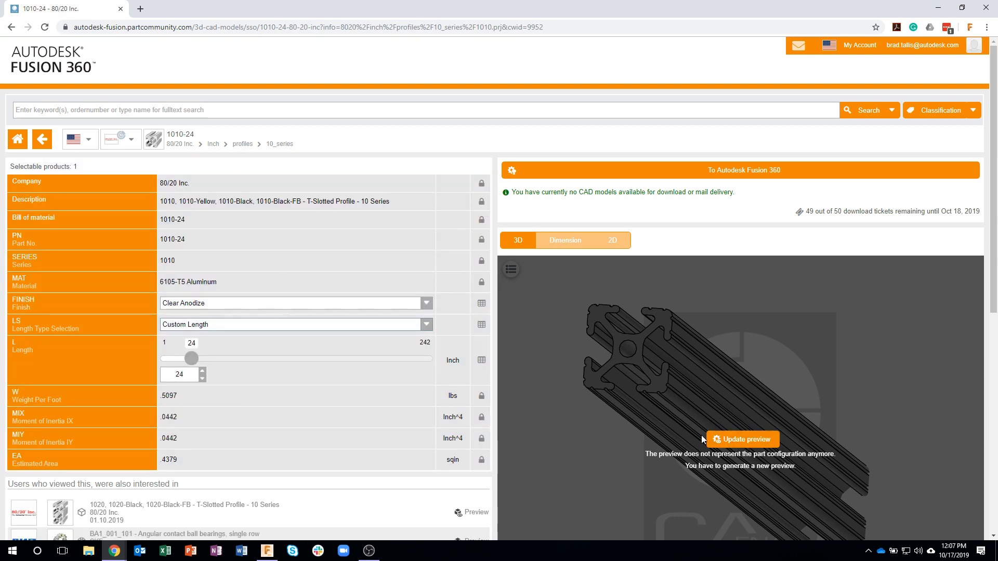
click(737, 441)
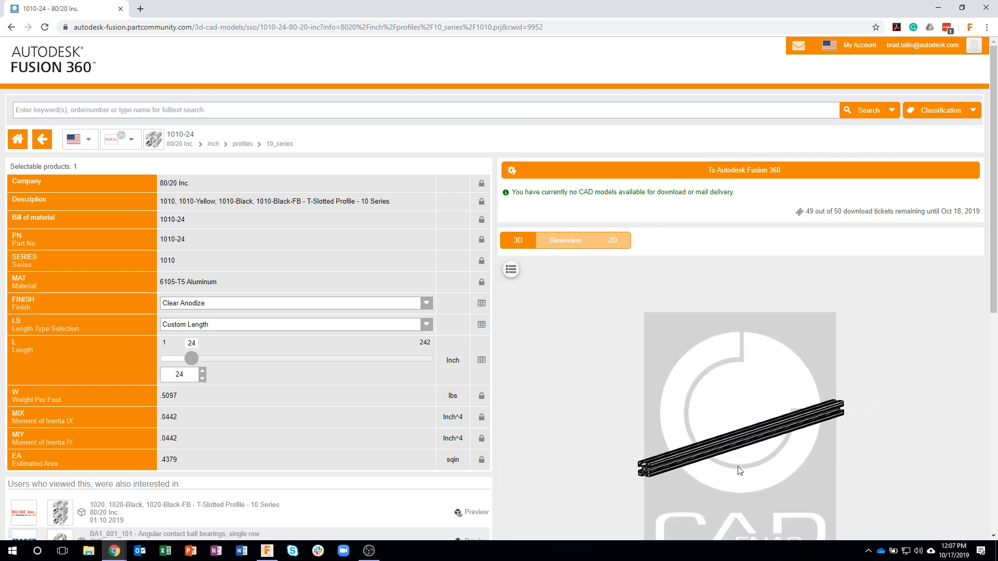
drag(748, 466, 627, 514)
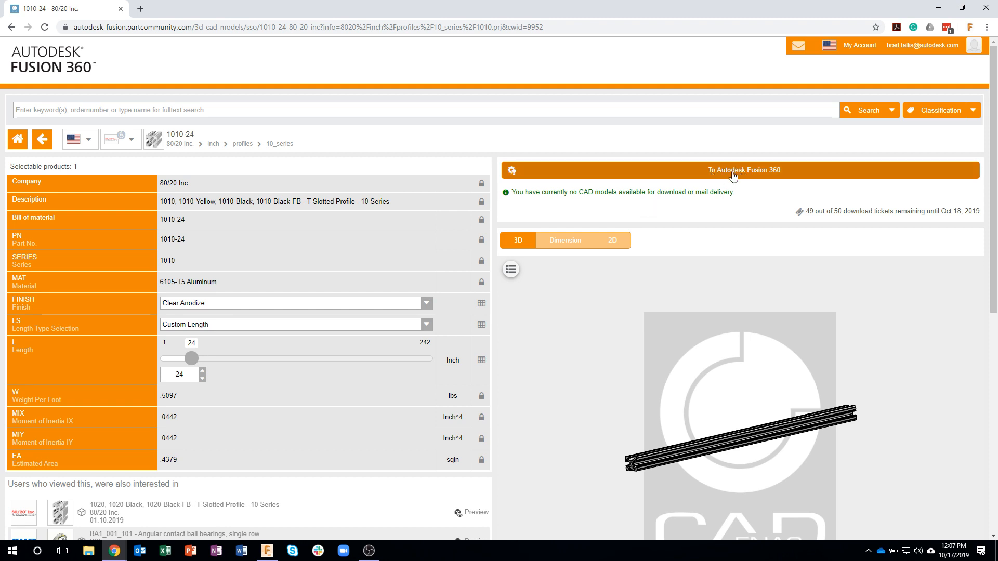
Step: Send the 24-inch profile to Autodesk Fusion 360, switch there and place it rotated 90° about the X axis
click(674, 175)
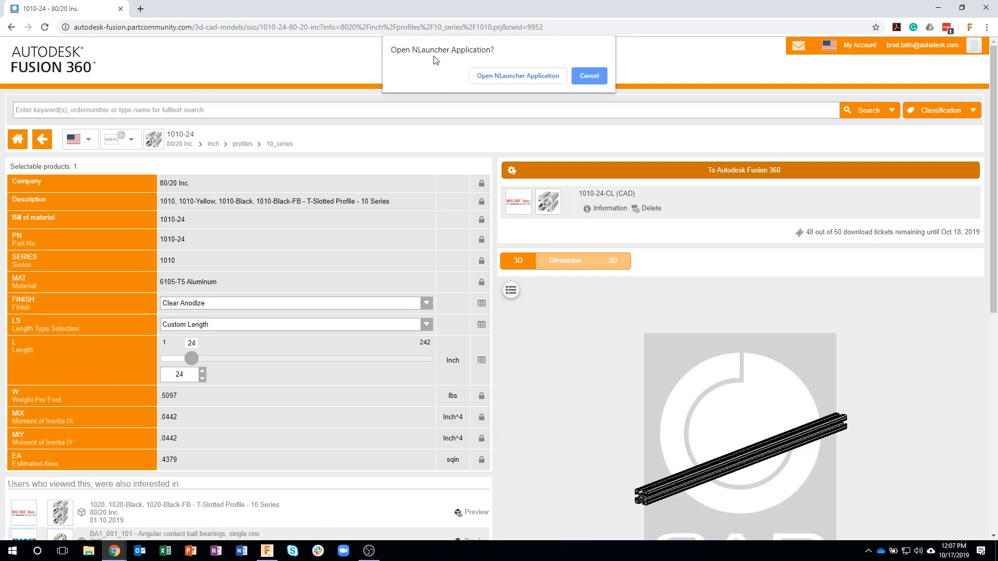
click(488, 78)
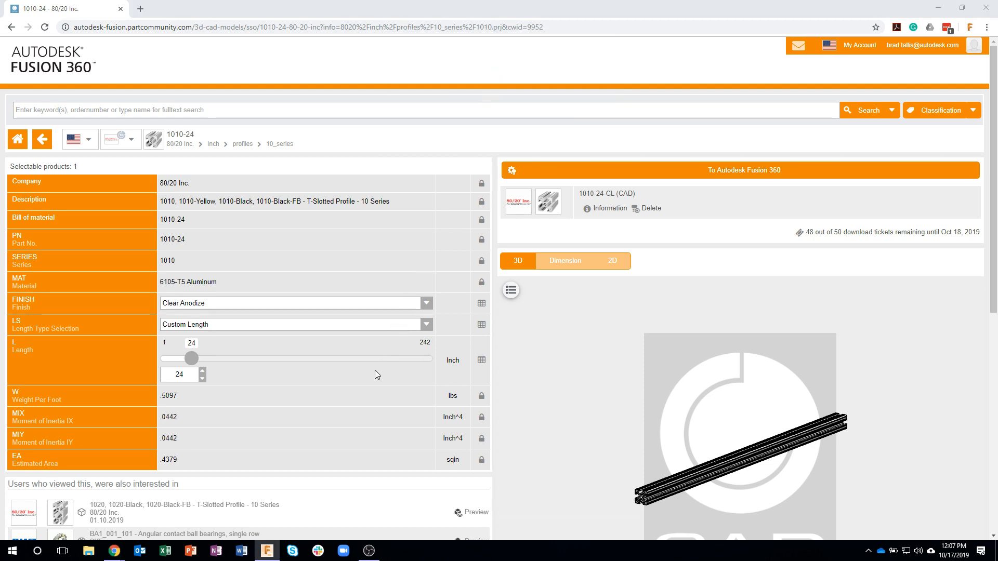
mouse_move(267, 550)
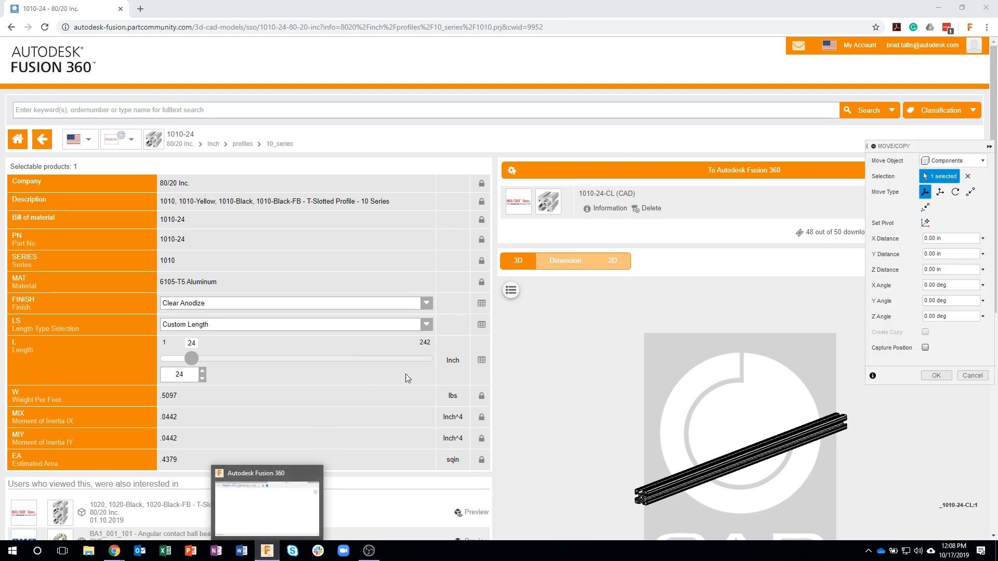
click(267, 551)
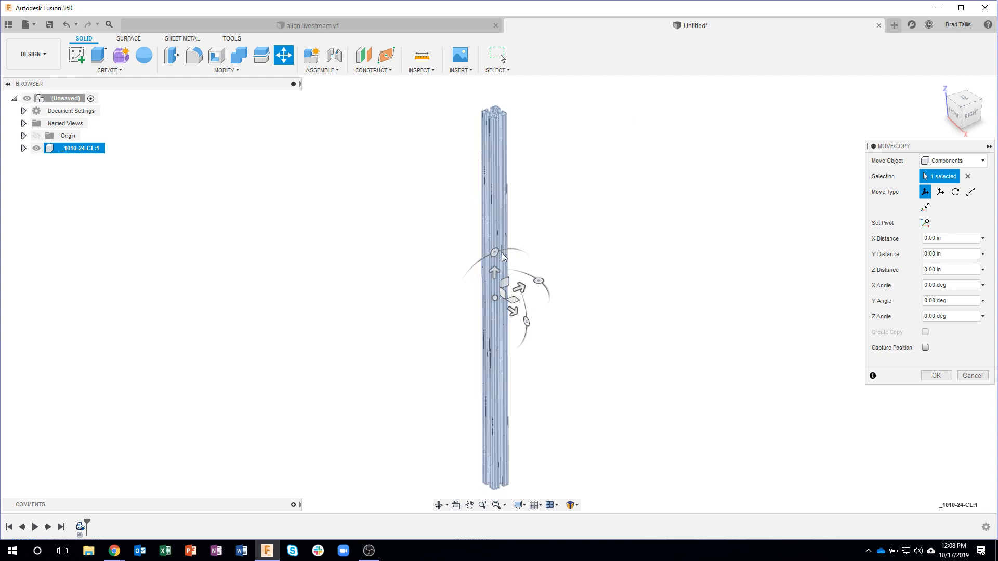
drag(493, 252, 449, 316)
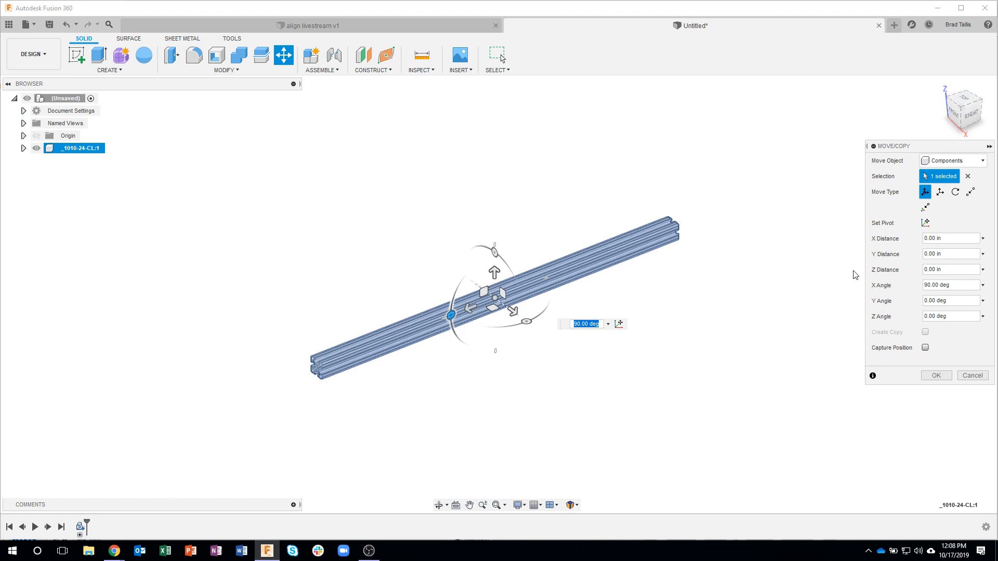
click(935, 376)
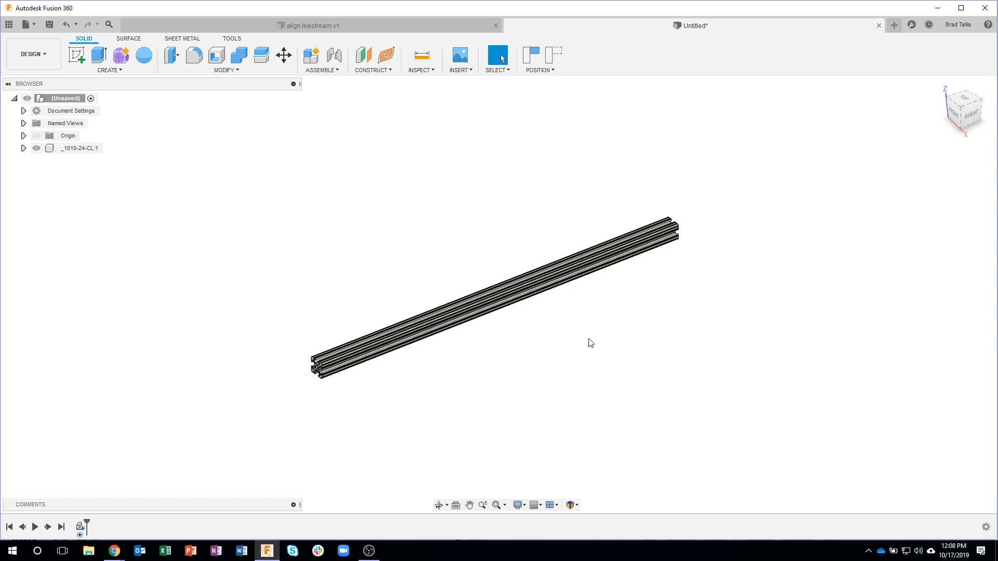
Step: Try to shorten the 24-inch profile by offsetting its front end face about -8.37 in with Press Pull
scroll(290, 414, up, 3)
scroll(338, 368, up, 5)
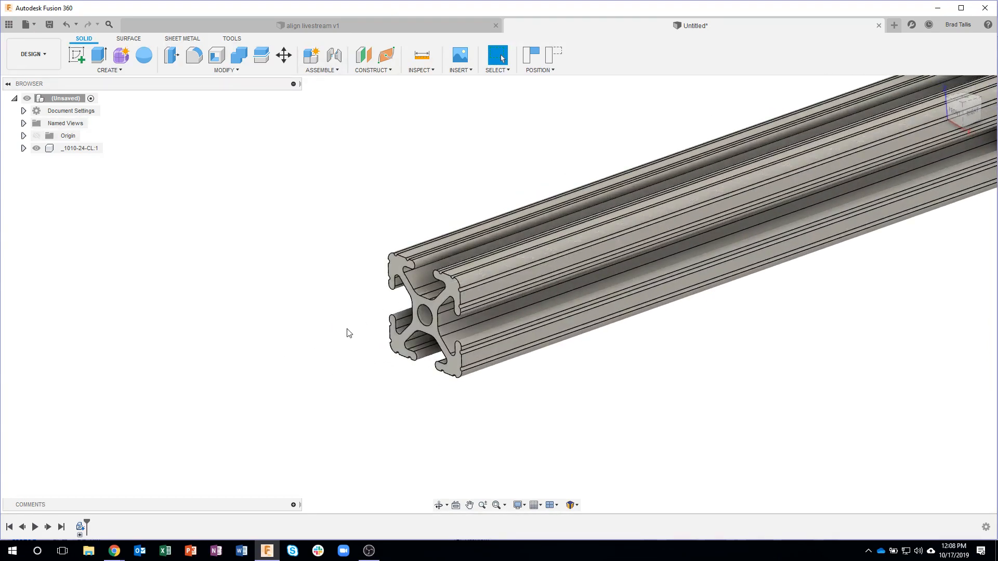
scroll(620, 381, down, 8)
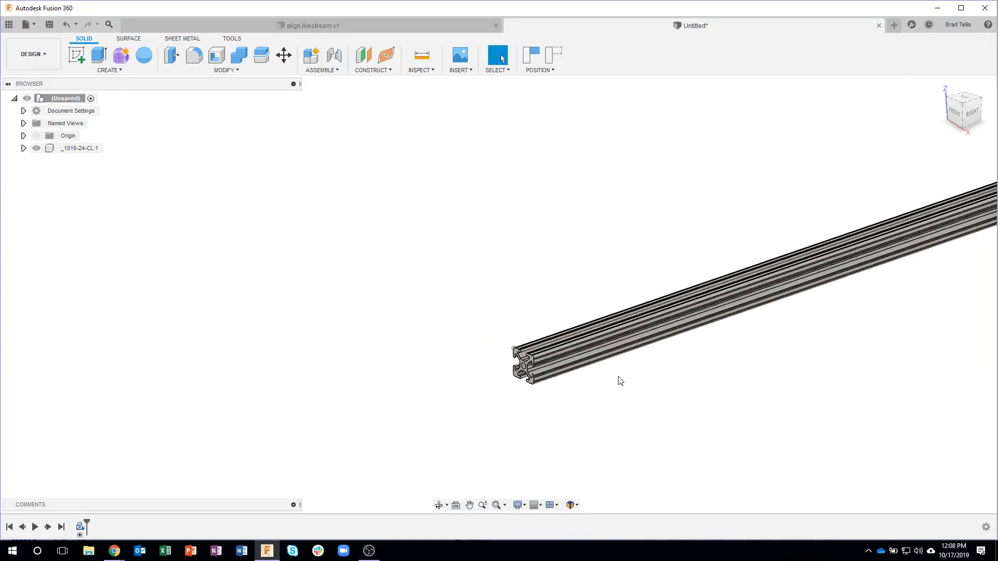
scroll(434, 385, up, 6)
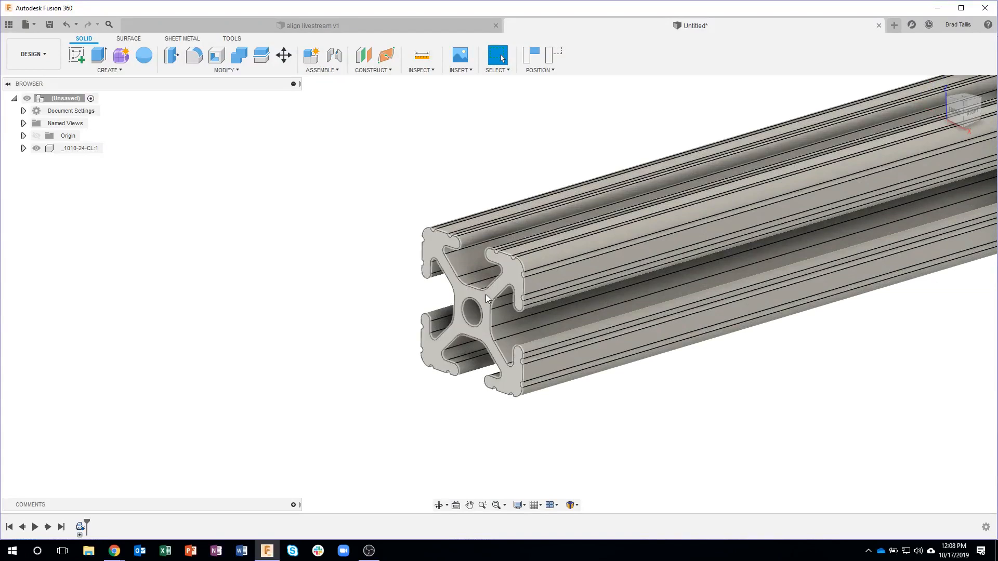
click(486, 296)
right_click(486, 296)
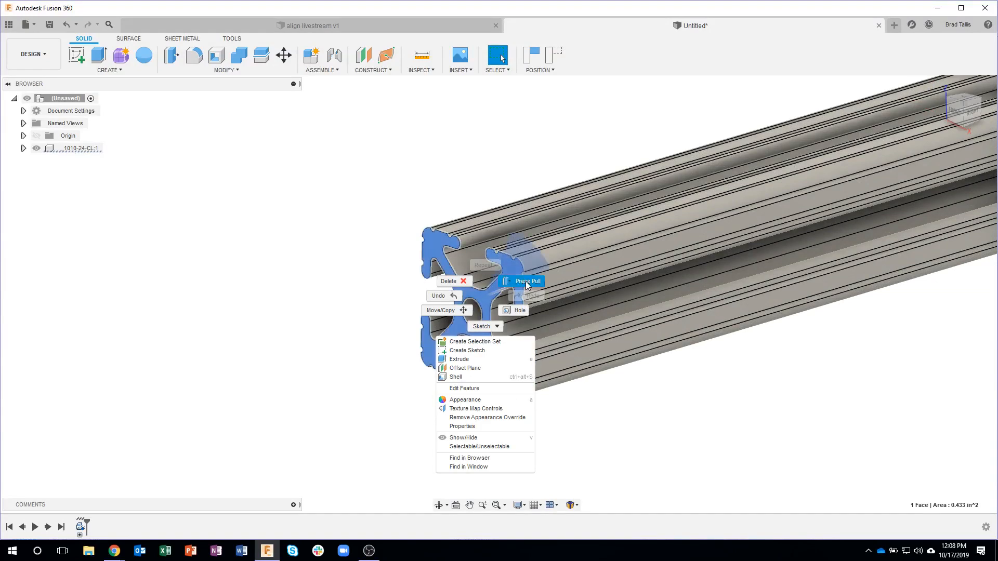
click(525, 282)
scroll(526, 349, down, 5)
middle_drag(595, 357, 349, 383)
drag(391, 341, 484, 348)
middle_drag(448, 353, 342, 370)
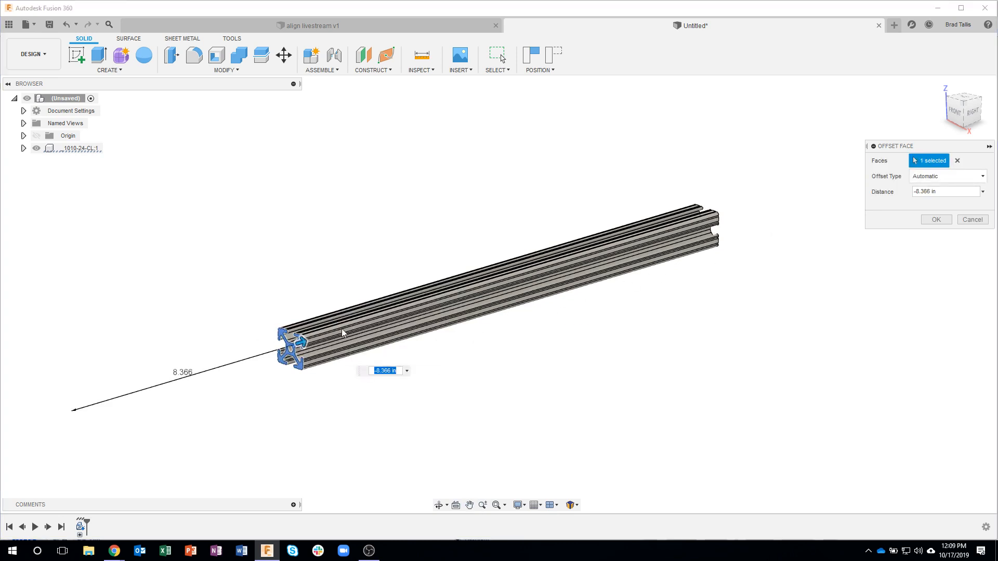
key(Return)
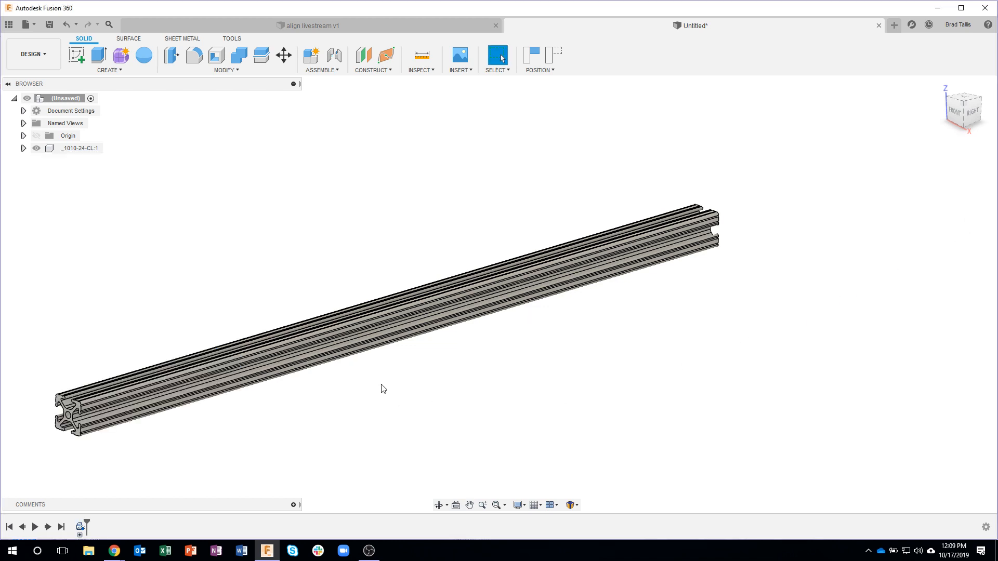
middle_drag(384, 387, 516, 315)
scroll(474, 363, down, 2)
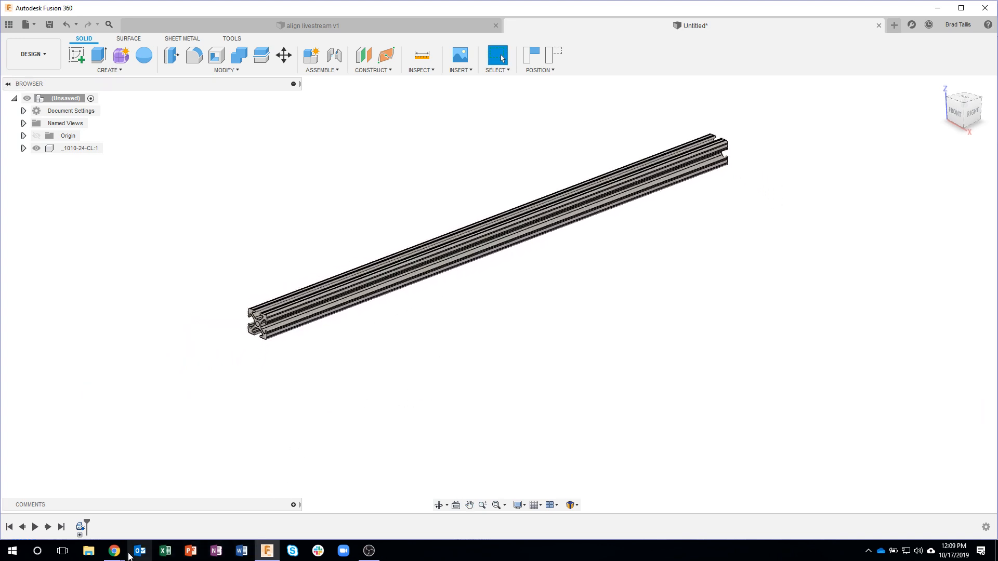
Step: Switch to the catalog in Chrome, set the 1010 profile's custom length to 16 inches and send it to Autodesk Fusion 360
mouse_move(115, 555)
click(353, 512)
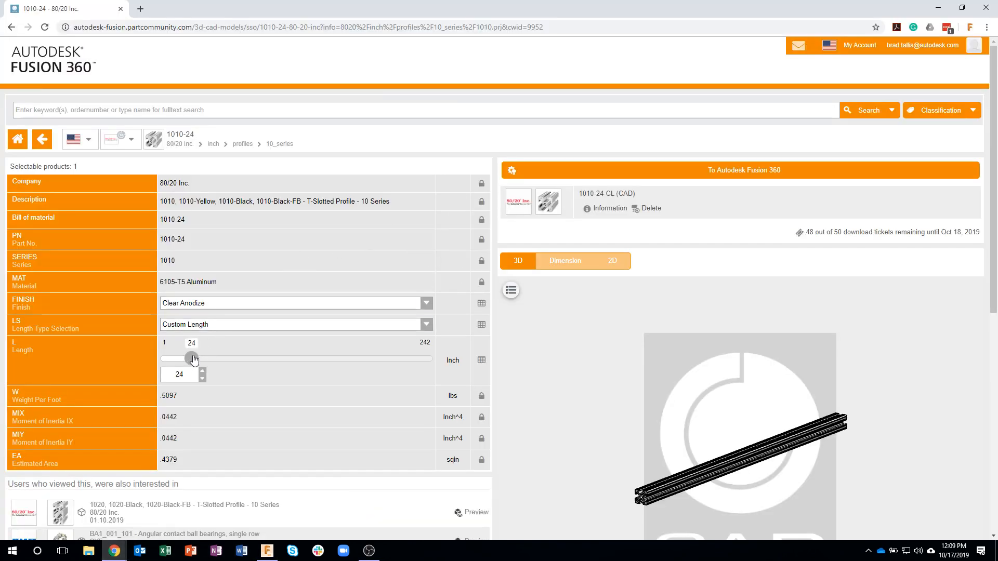
drag(193, 360, 187, 360)
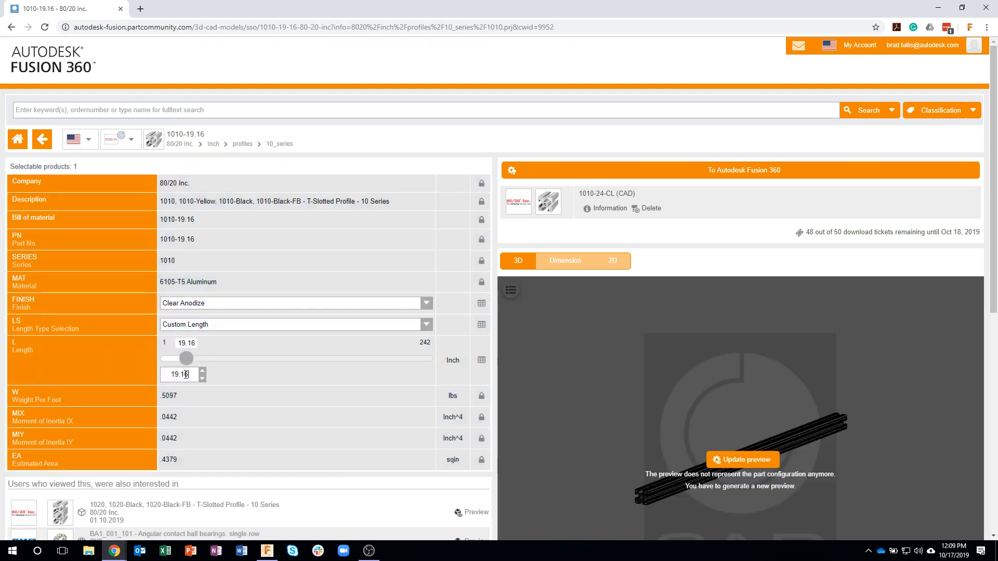
text(16)
click(193, 396)
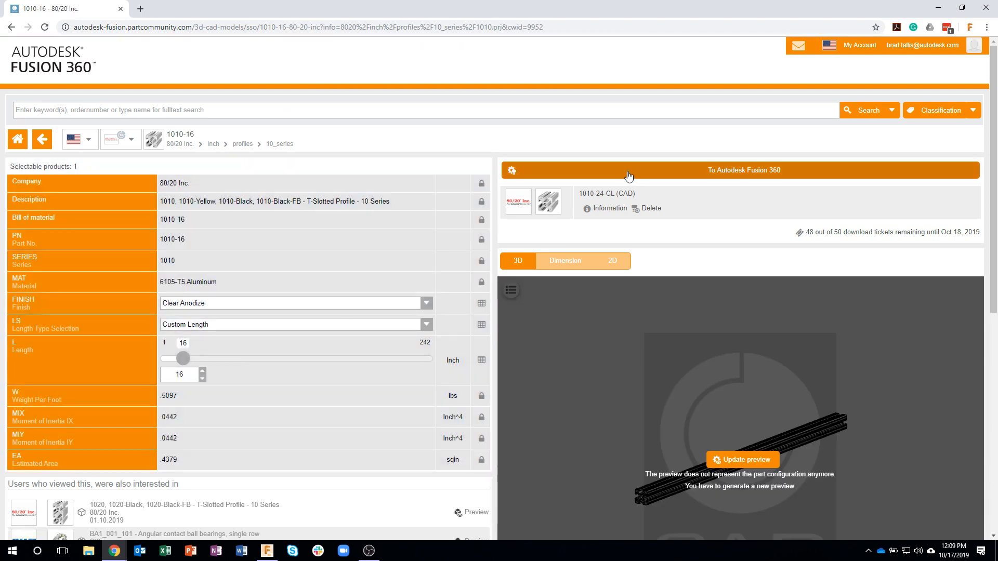
click(629, 177)
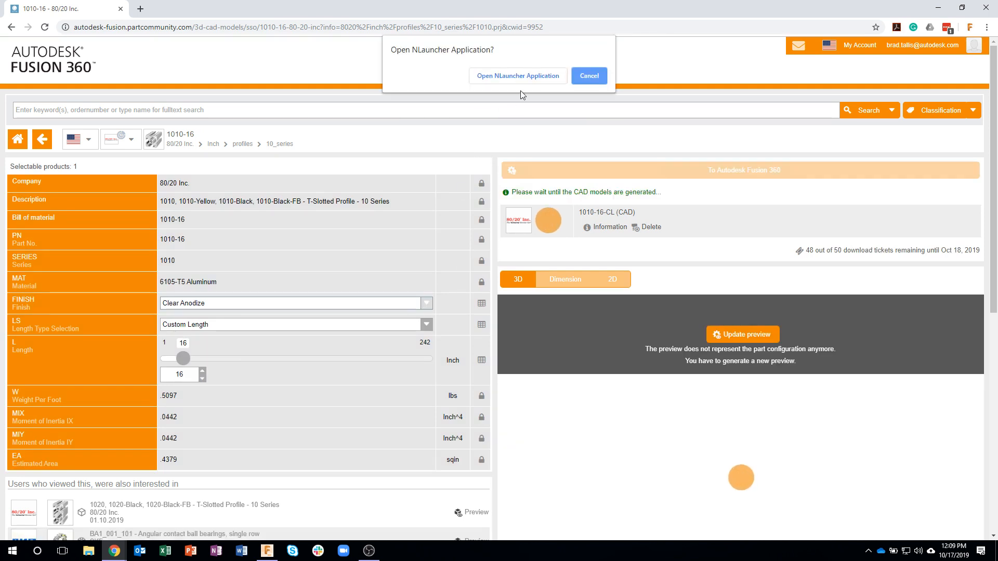
click(487, 76)
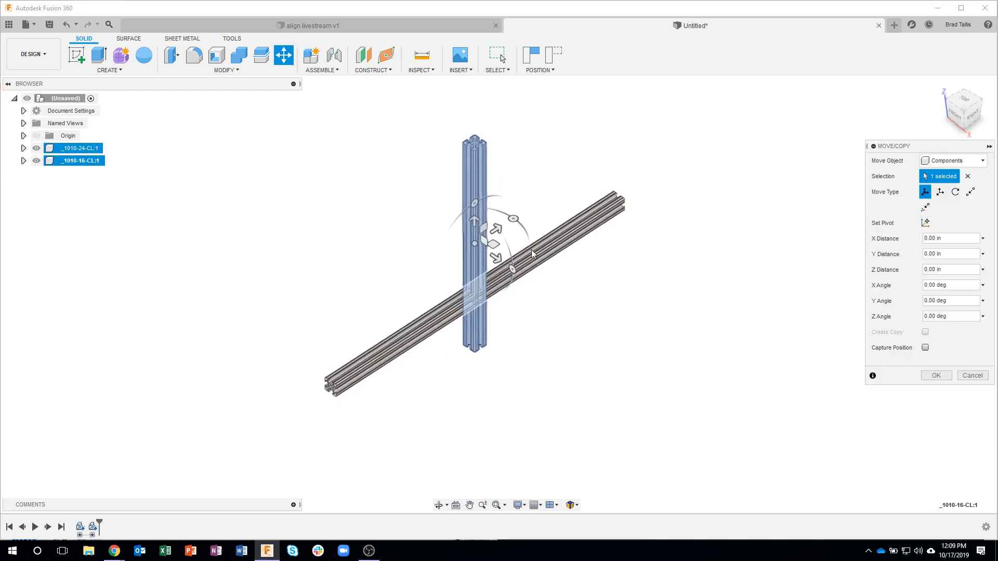
Step: Lay the 16-inch profile flat and perpendicular to the 24-inch one, moving it about 13.43 in in X and -11.22 in in Z
drag(474, 200, 433, 265)
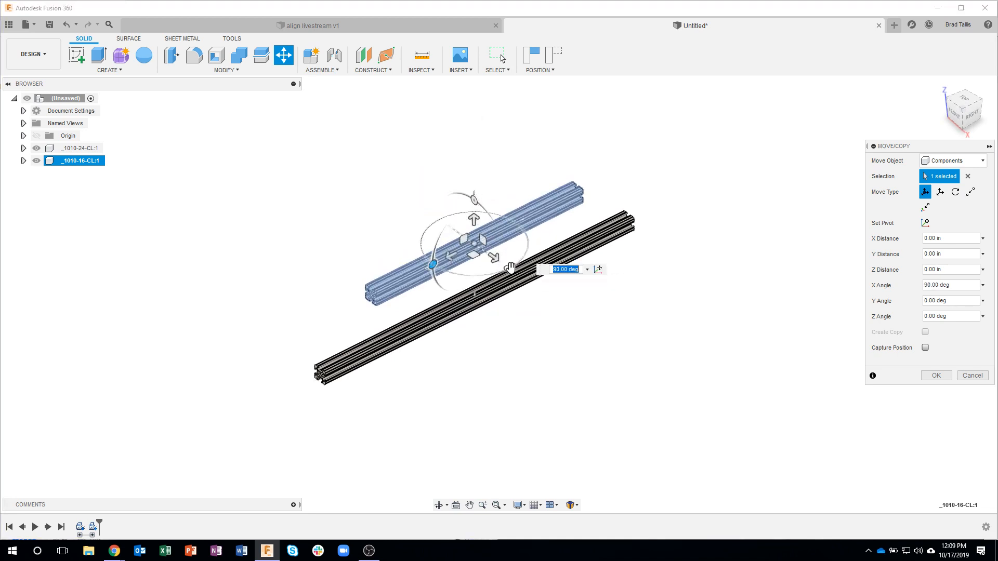
drag(509, 268, 432, 265)
shift+middle_drag(503, 347, 475, 248)
drag(475, 247, 639, 409)
shift+middle_drag(667, 357, 889, 367)
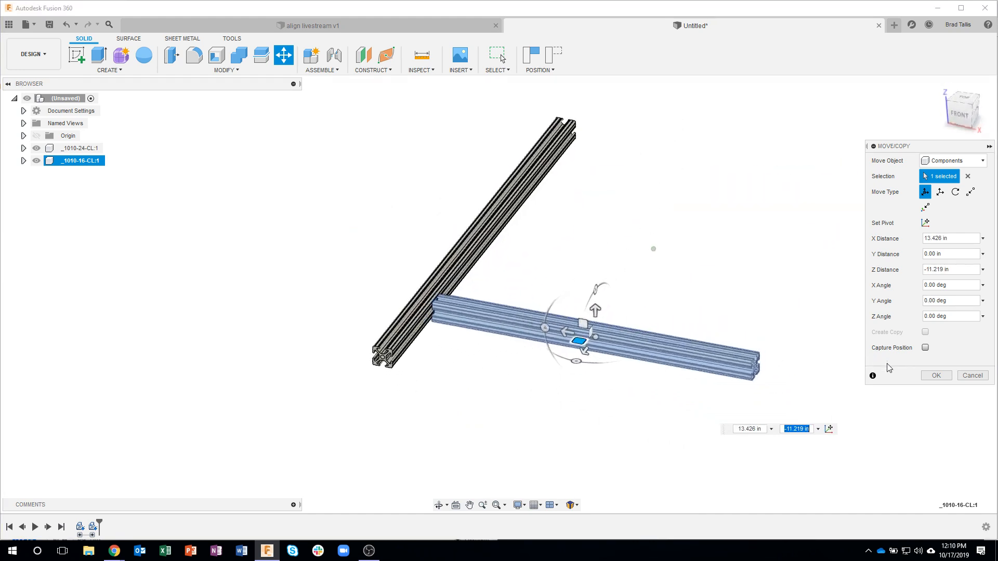
click(936, 375)
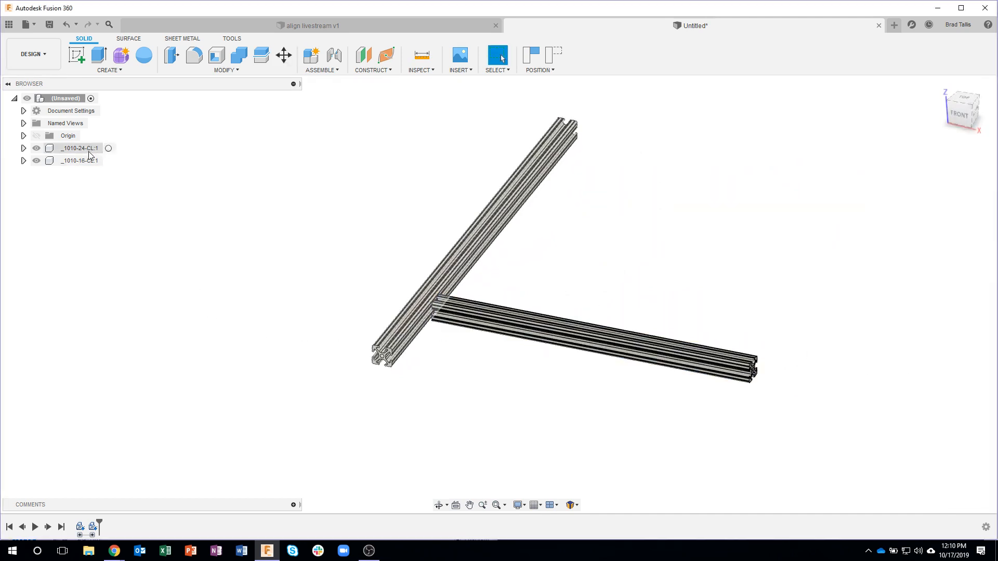
Step: Narrow the browser and move the 24-inch profile about -2.65 in along X, away from the 16-inch profile
drag(301, 84, 204, 85)
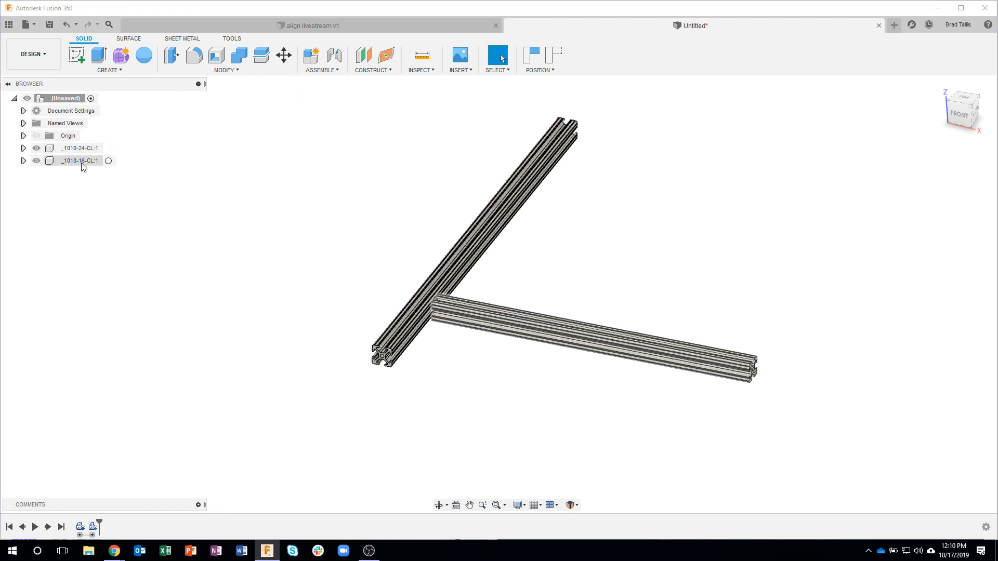
right_click(77, 149)
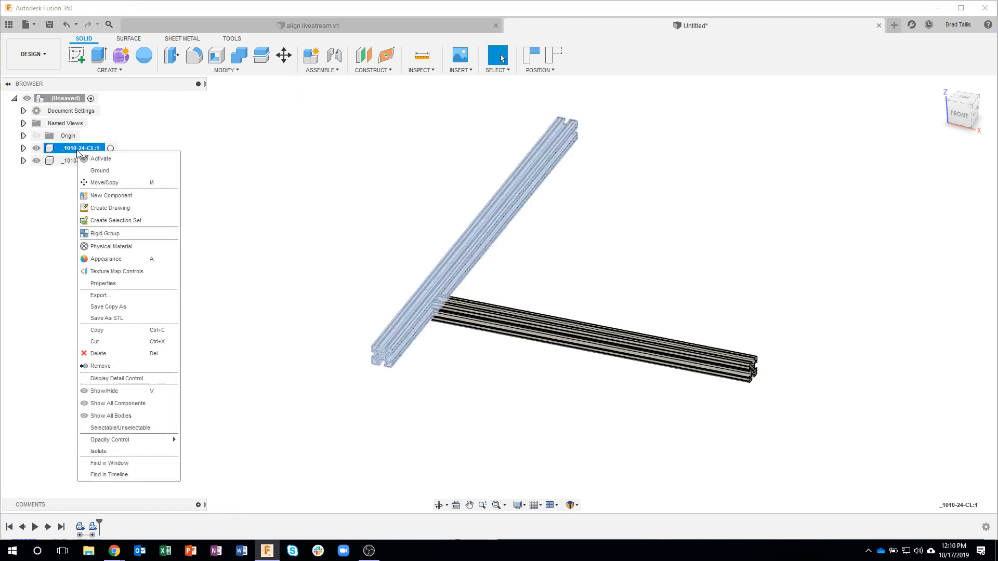
click(102, 183)
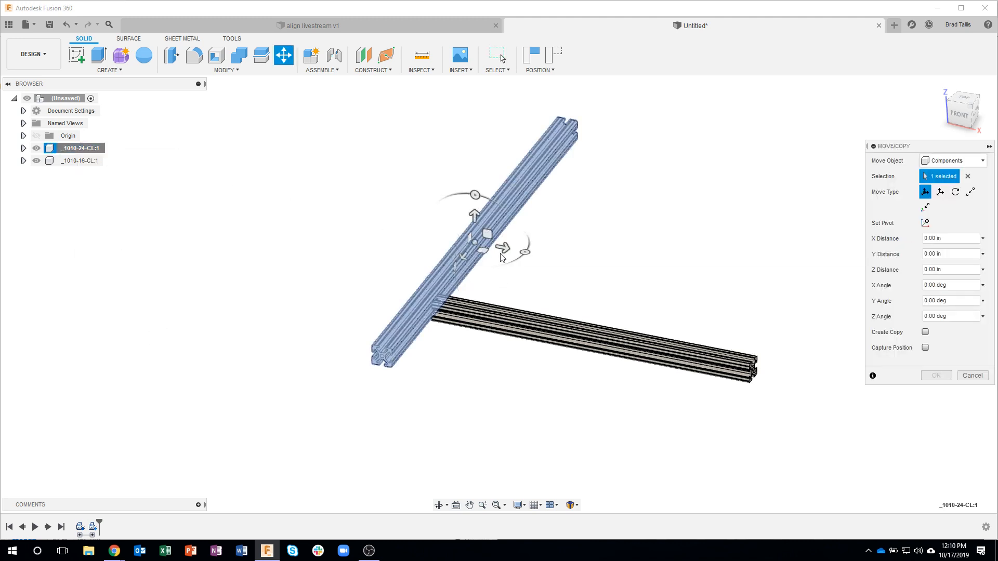
drag(502, 249, 439, 144)
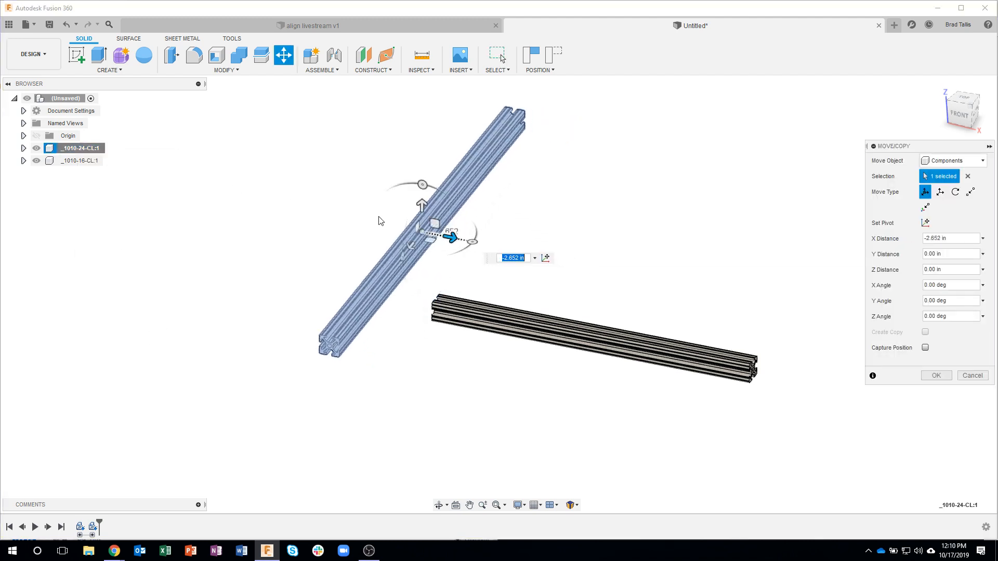
click(936, 376)
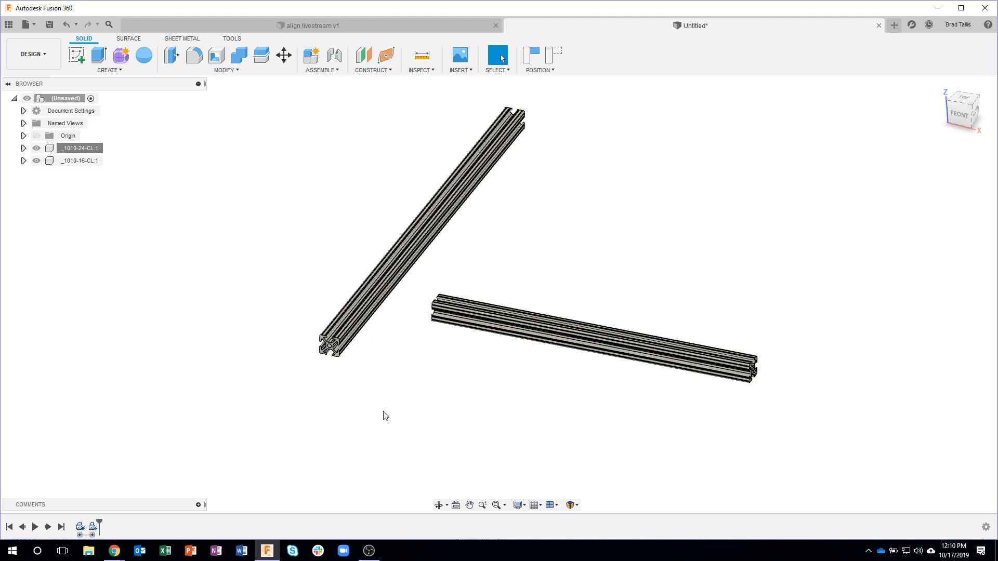
Step: Capture the current positions of the two separated profiles
click(531, 55)
shift+middle_drag(471, 408, 347, 291)
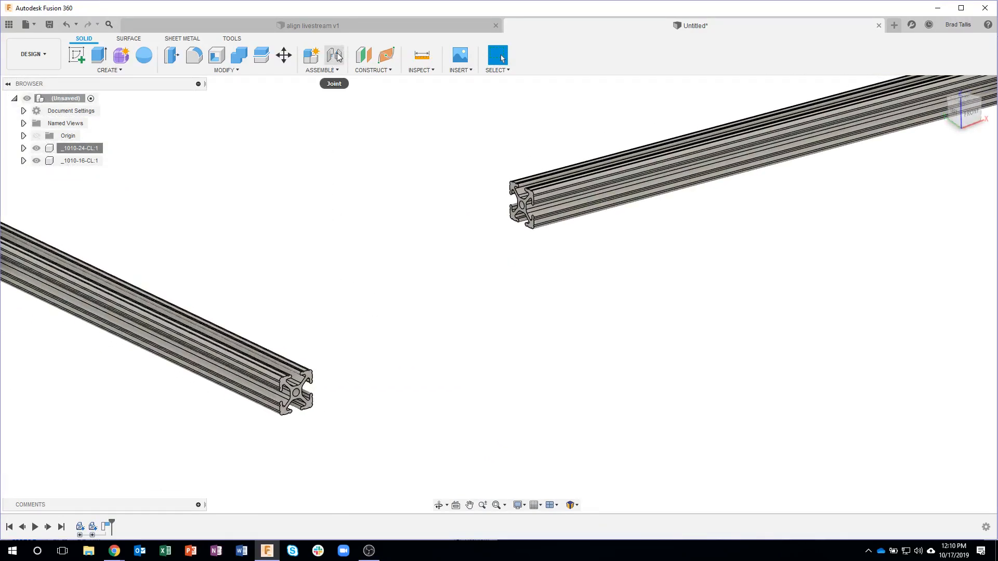
click(335, 55)
shift+middle_drag(502, 302, 463, 276)
scroll(523, 240, up, 5)
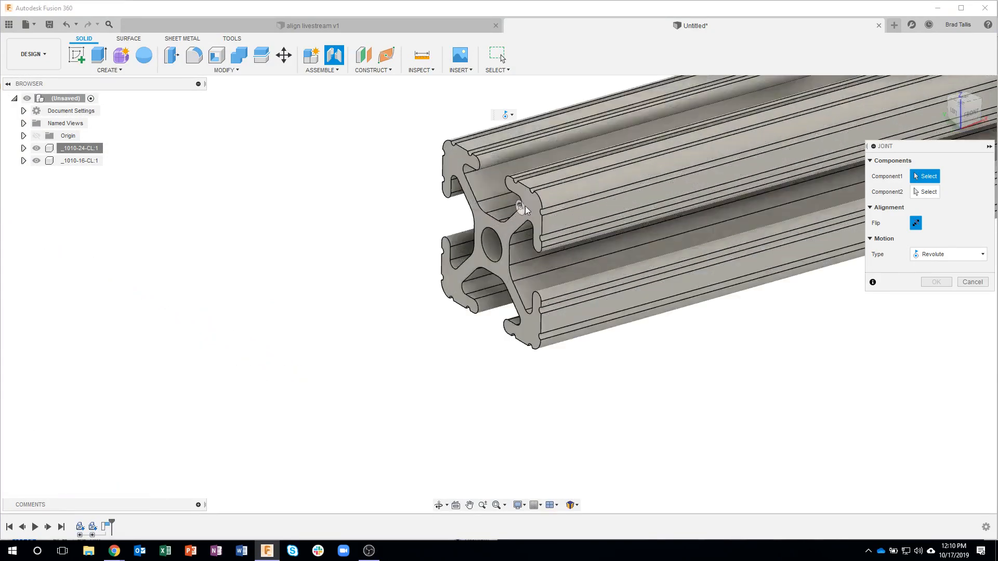
scroll(533, 198, up, 3)
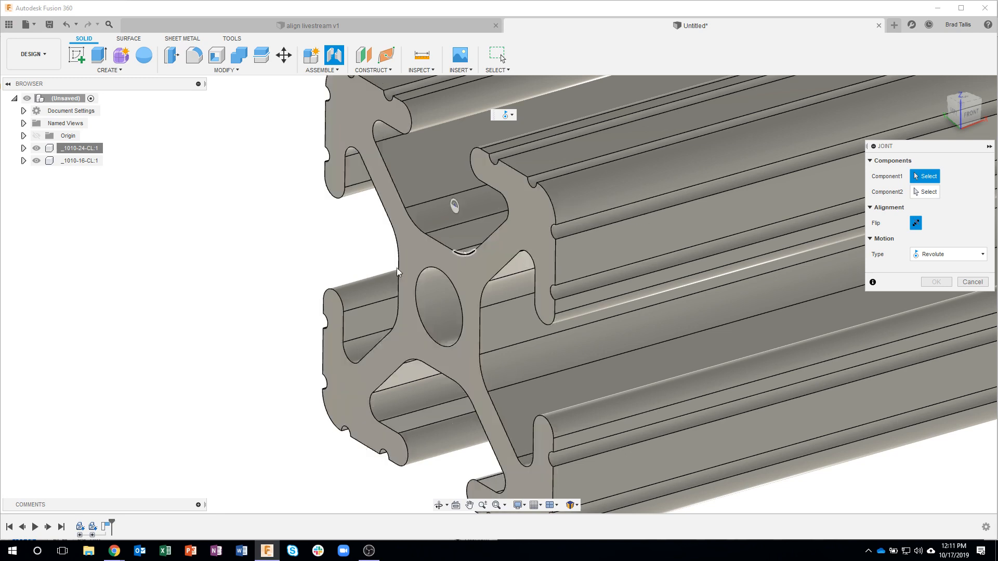
scroll(213, 289, down, 5)
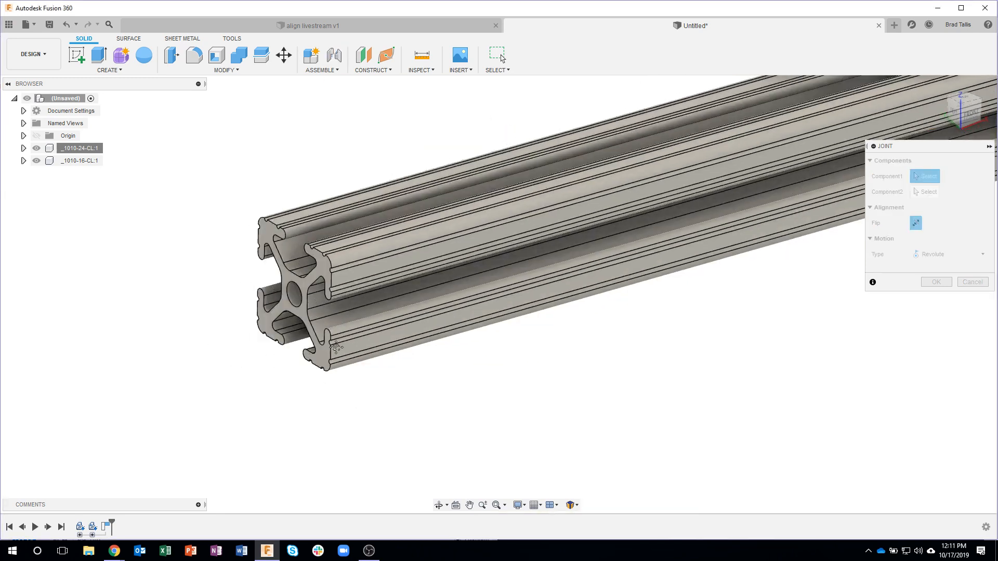
scroll(322, 369, down, 6)
shift+middle_drag(253, 392, 168, 270)
scroll(292, 228, up, 5)
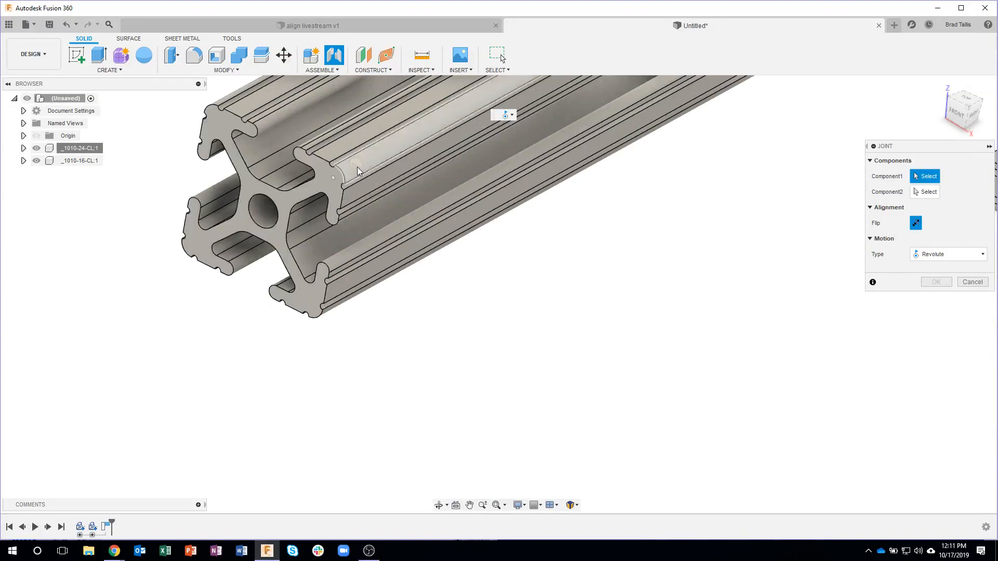
scroll(499, 290, down, 5)
shift+middle_drag(499, 291, 552, 318)
click(972, 282)
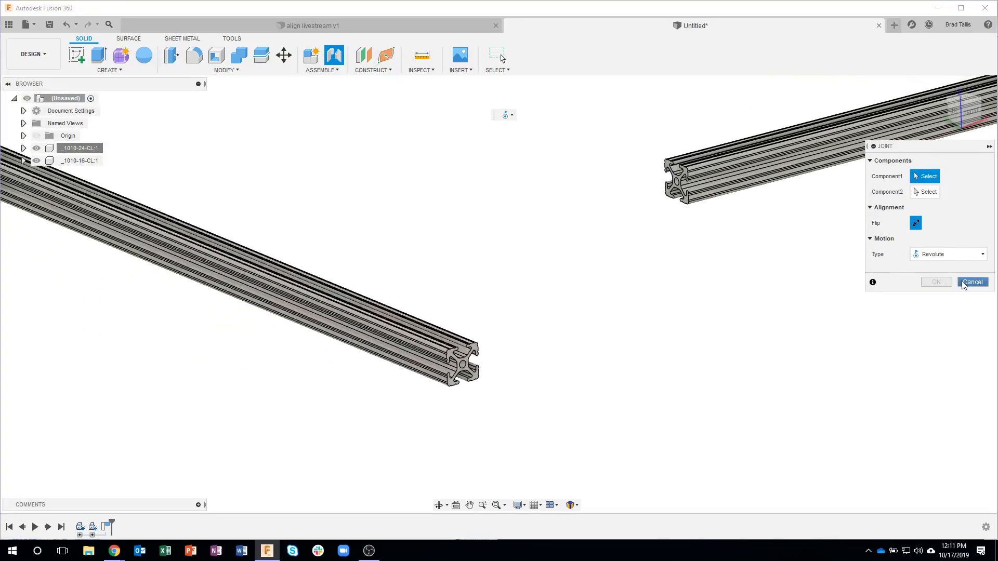
Step: Align the near end face of the 16-inch profile with the facing side face of the 24-inch profile, using the Components option
click(220, 70)
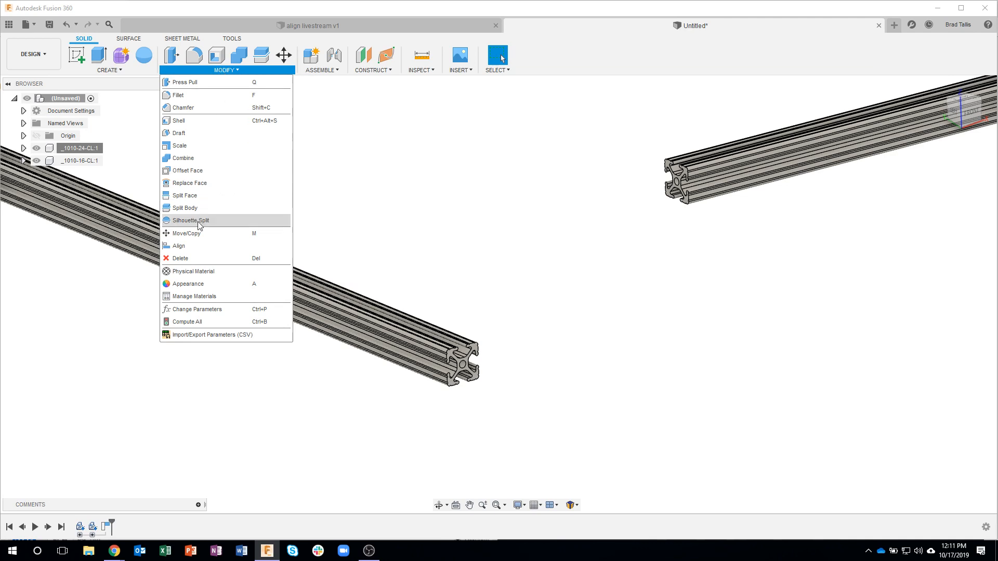
click(197, 250)
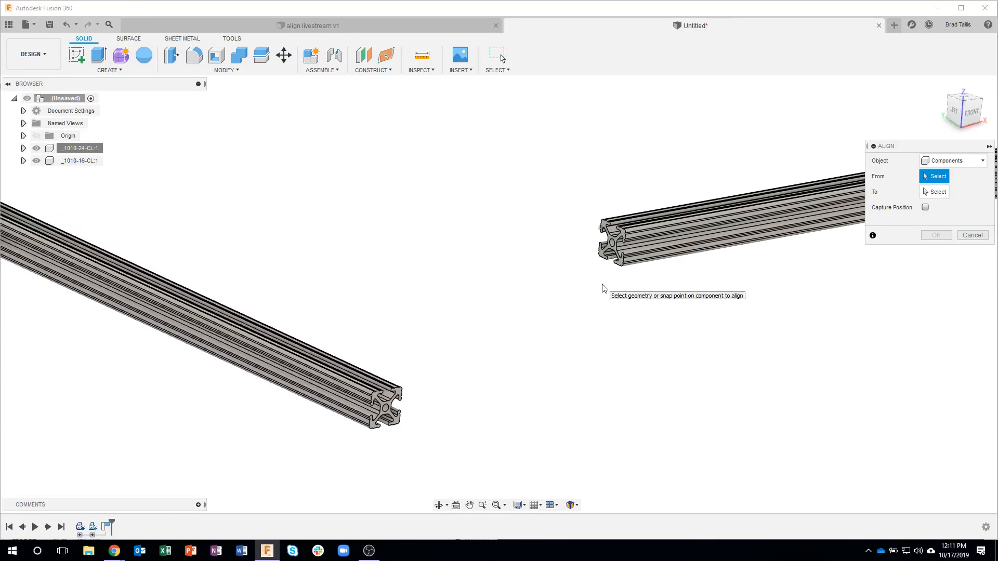
scroll(604, 246, up, 5)
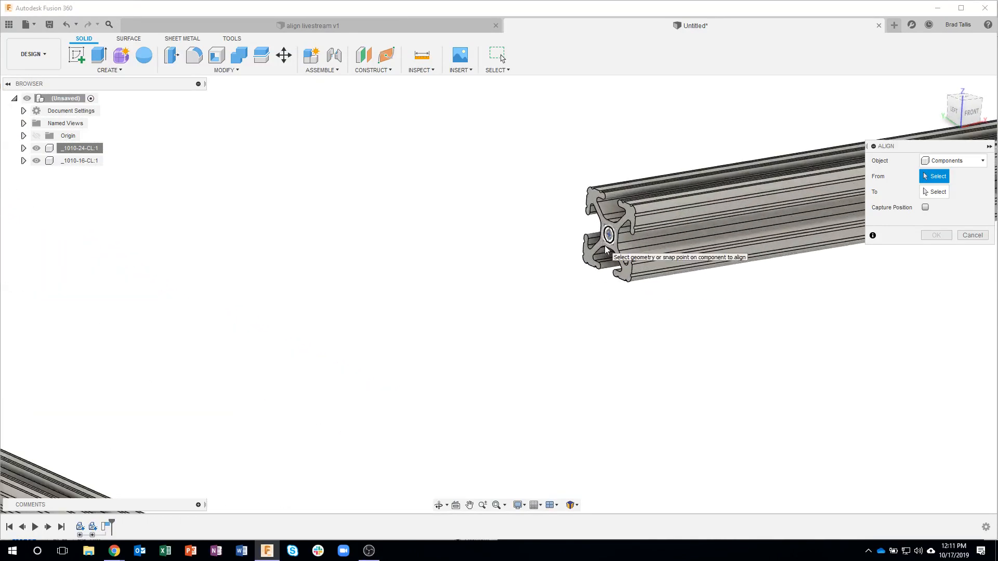
scroll(616, 221, up, 3)
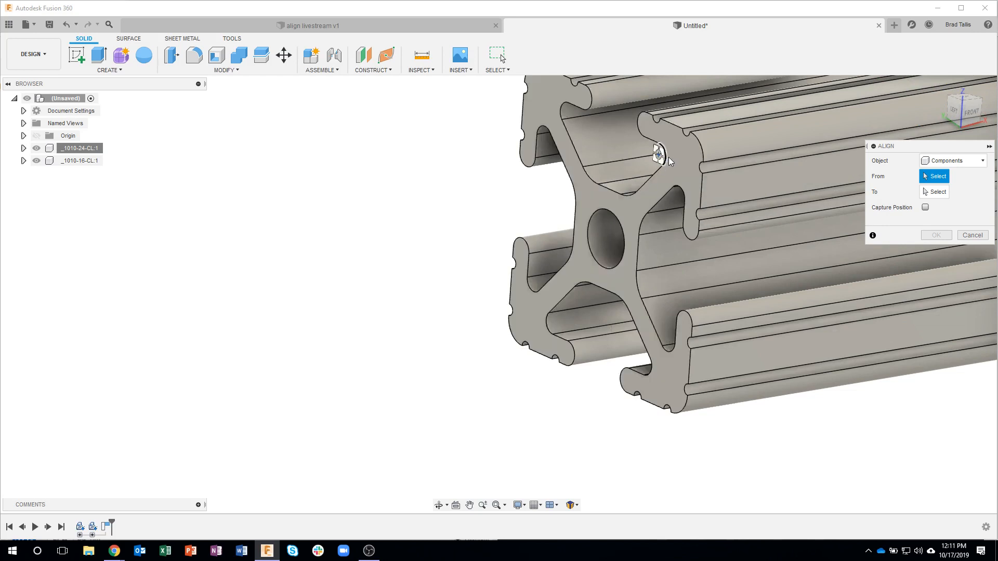
click(630, 210)
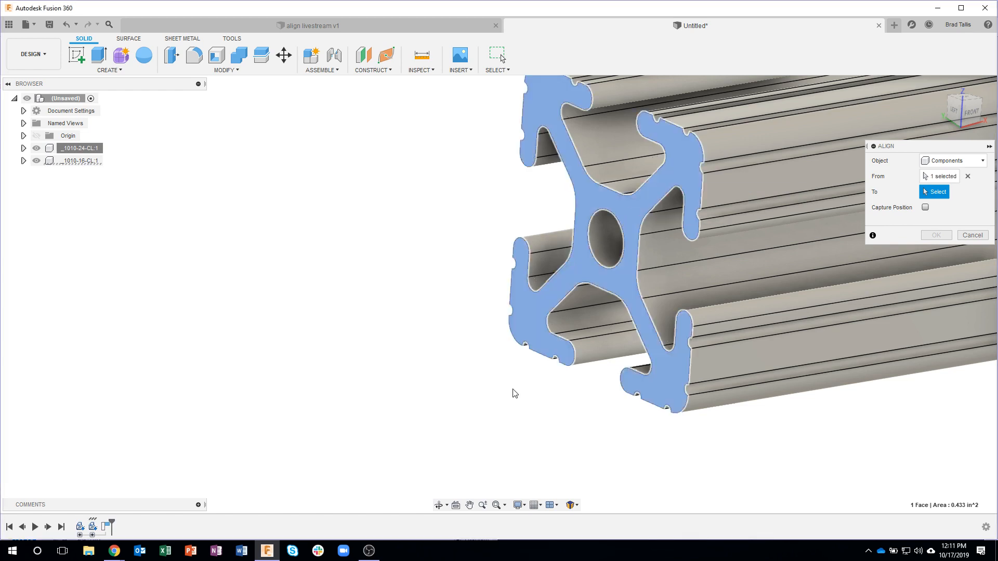
scroll(474, 426, down, 5)
shift+middle_drag(432, 429, 195, 369)
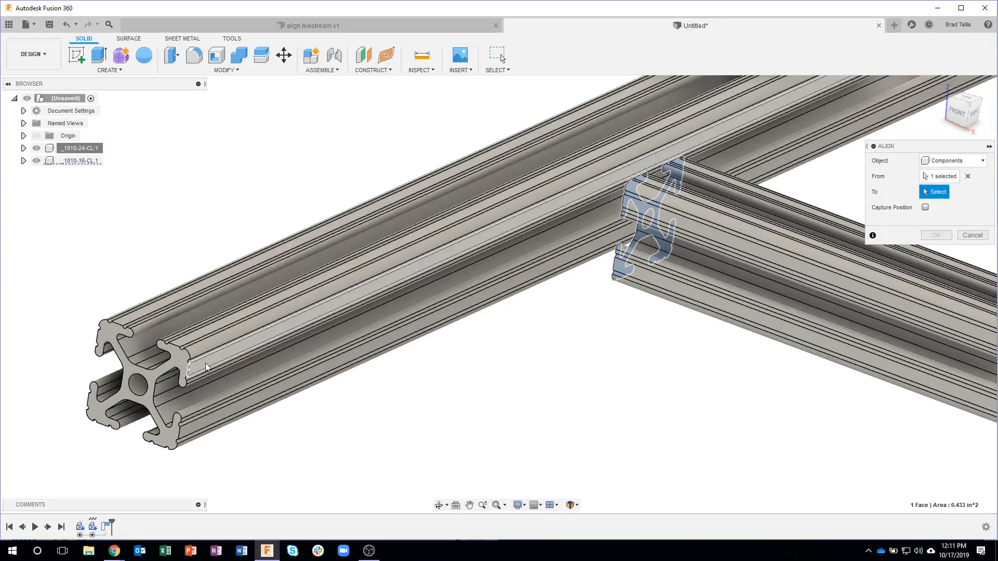
click(205, 367)
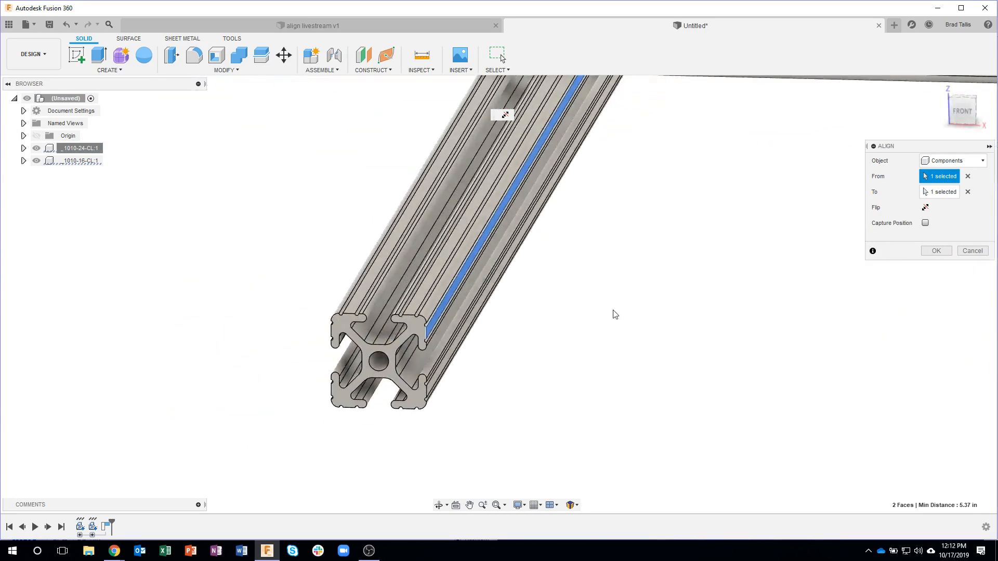
Step: Within the same Align command, bring the 16-inch profile's top face level with the 24-inch profile's top face
click(969, 115)
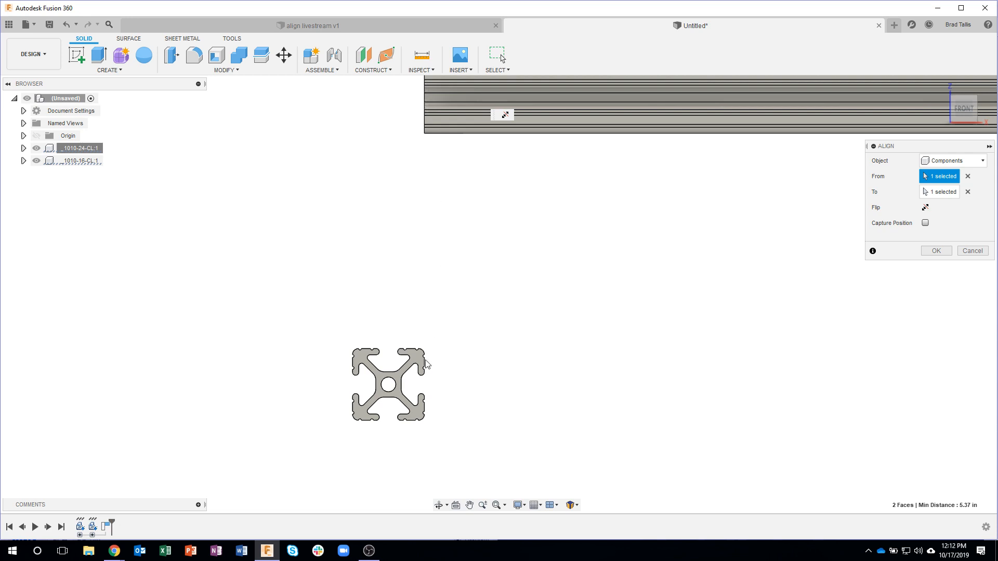
scroll(513, 367, down, 2)
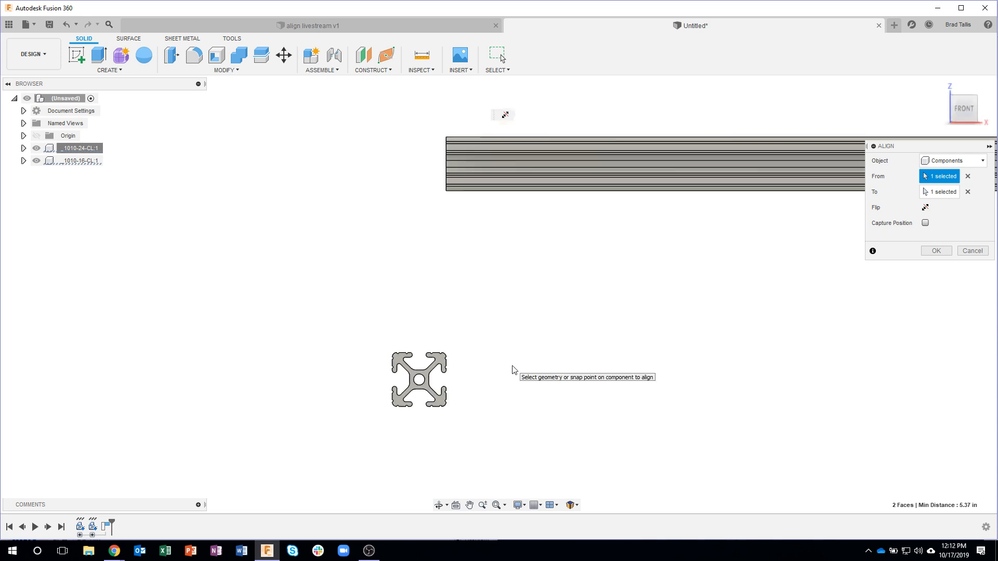
shift+middle_drag(512, 367, 660, 263)
shift+middle_drag(816, 178, 829, 248)
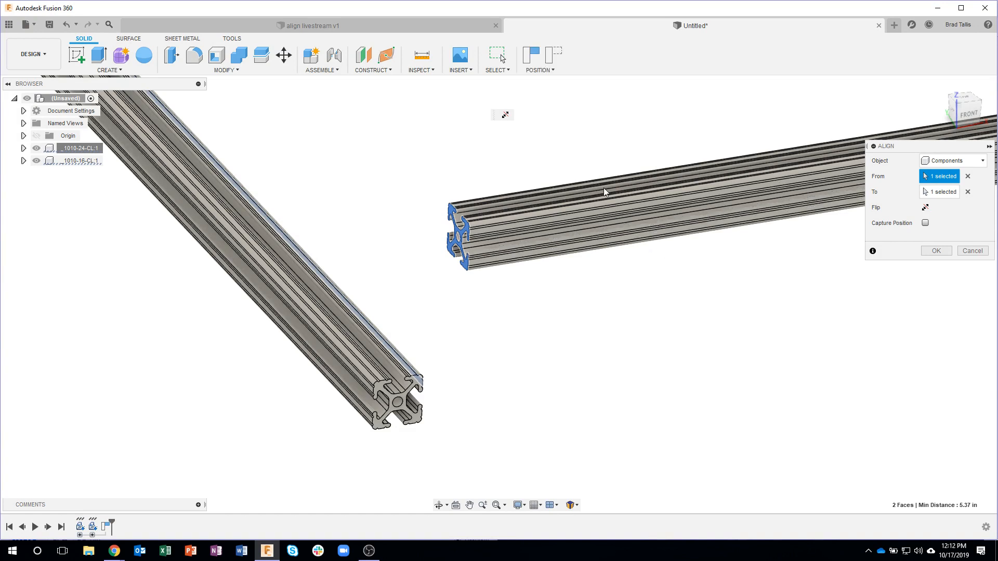
scroll(470, 223, up, 5)
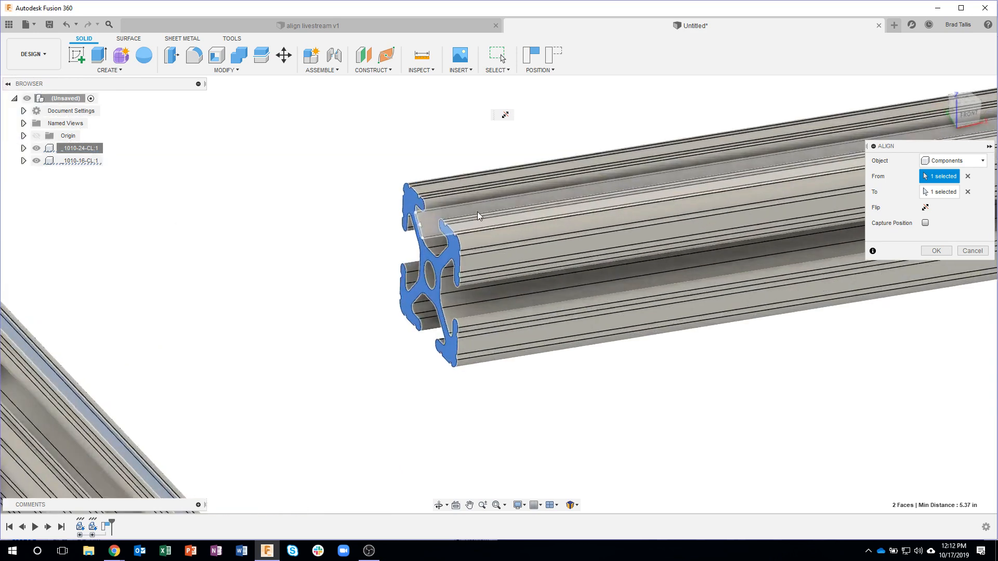
click(457, 229)
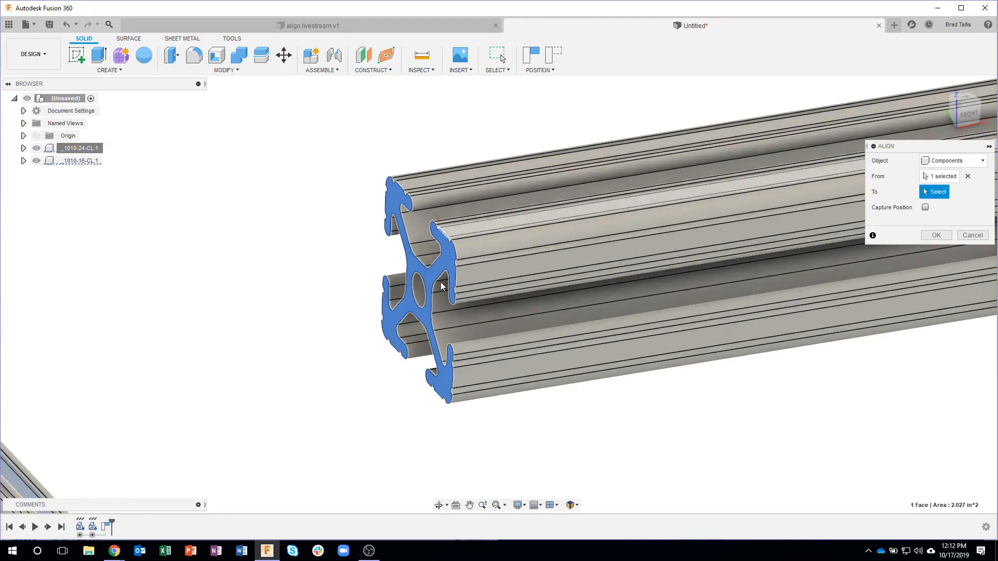
scroll(368, 412, down, 5)
middle_drag(369, 412, 417, 216)
middle_drag(355, 357, 364, 359)
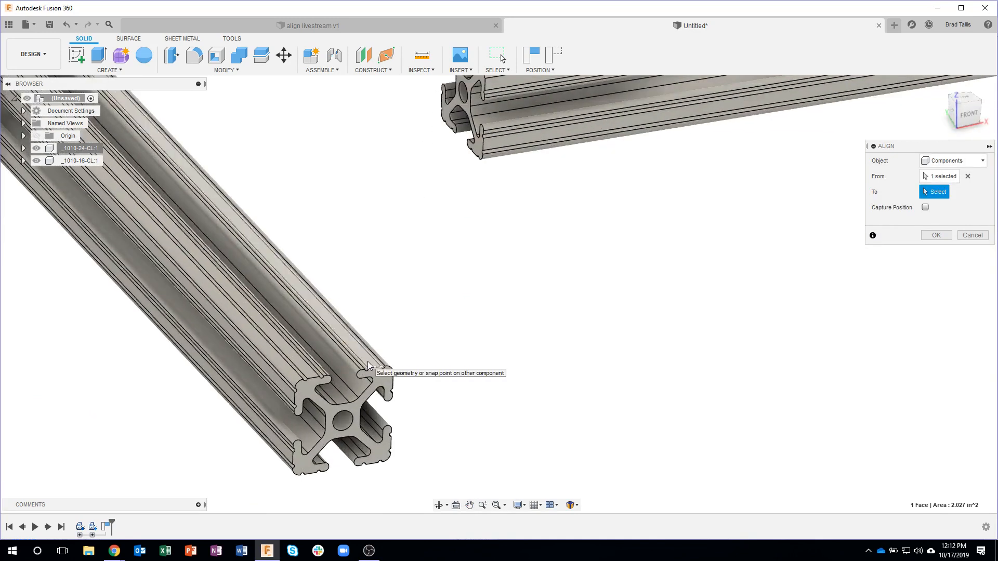
click(367, 361)
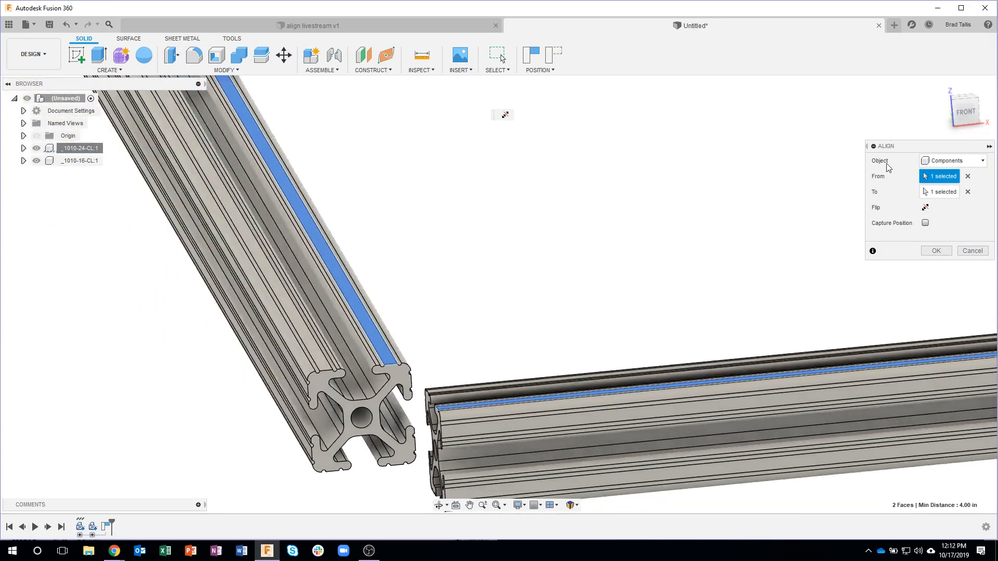
Step: Align the 16-inch profile's front side face with the 24-inch profile's front end face and apply the alignment
click(965, 116)
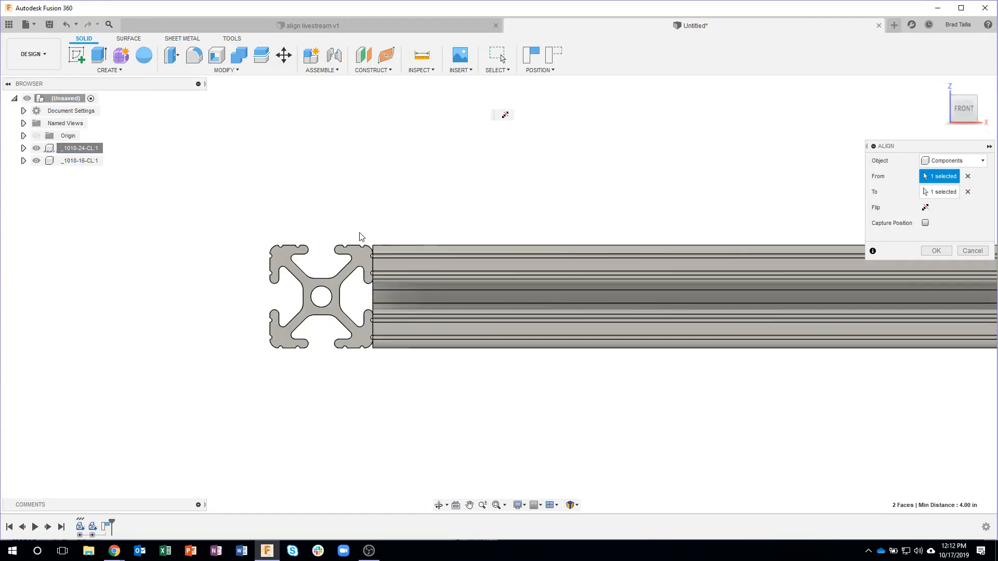
shift+middle_drag(494, 385, 444, 346)
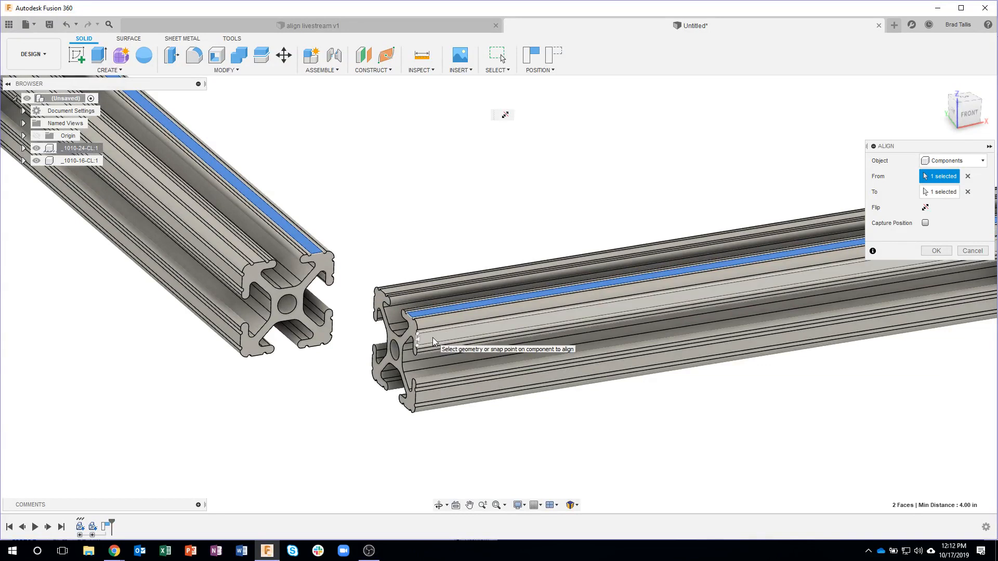
click(432, 338)
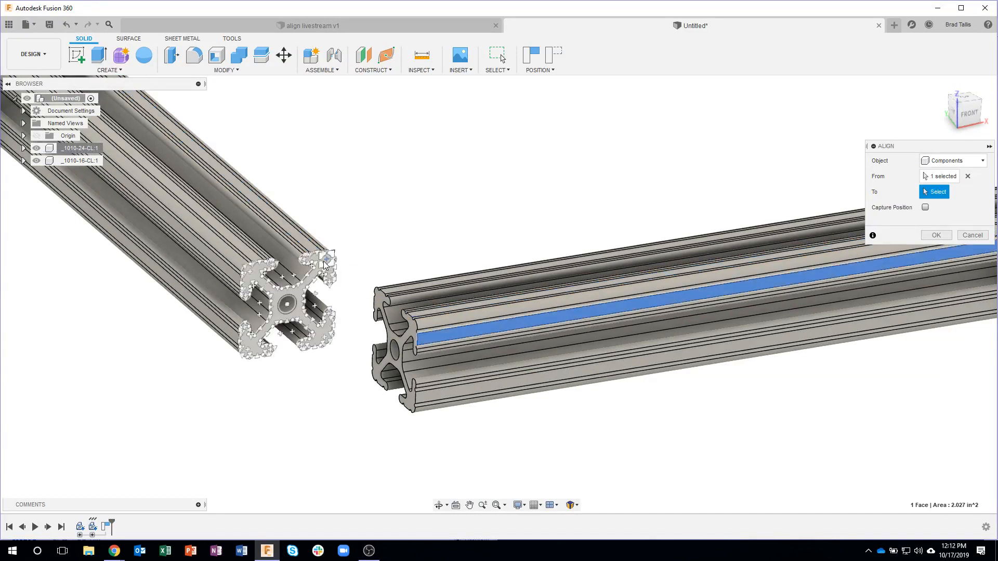
click(325, 264)
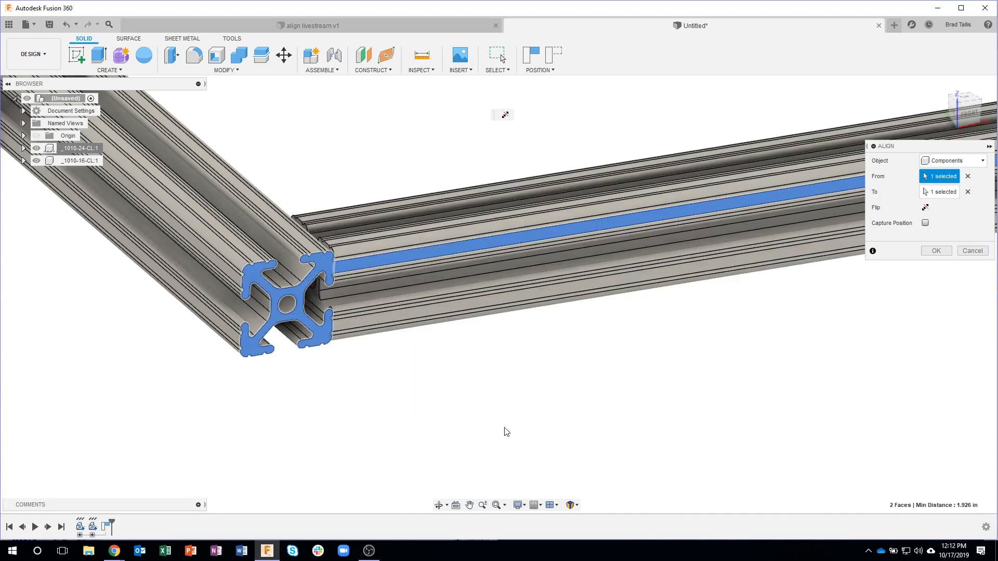
mouse_move(432, 383)
shift+middle_down()
mouse_move(419, 409)
mouse_move(535, 361)
mouse_move(491, 427)
shift+middle_up()
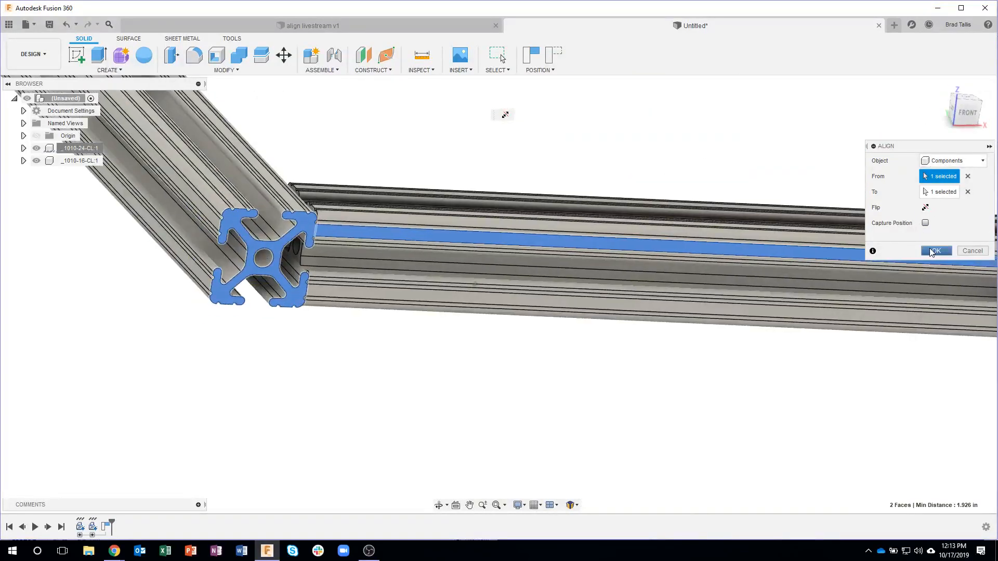
click(934, 251)
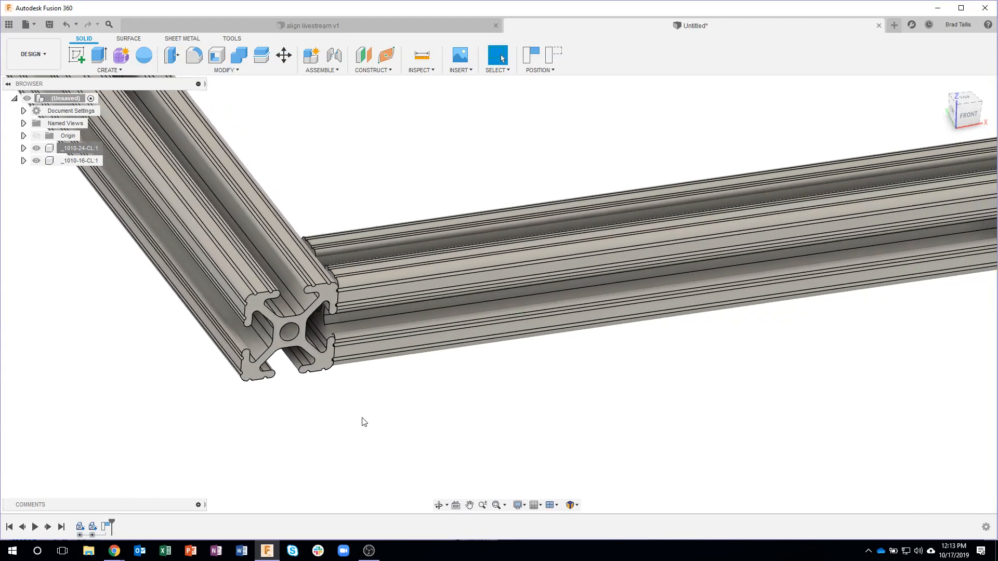
Step: Examine the corner where the 16-inch profile meets the 24-inch profile, up close and from both sides
scroll(363, 419, up, 2)
scroll(291, 164, up, 7)
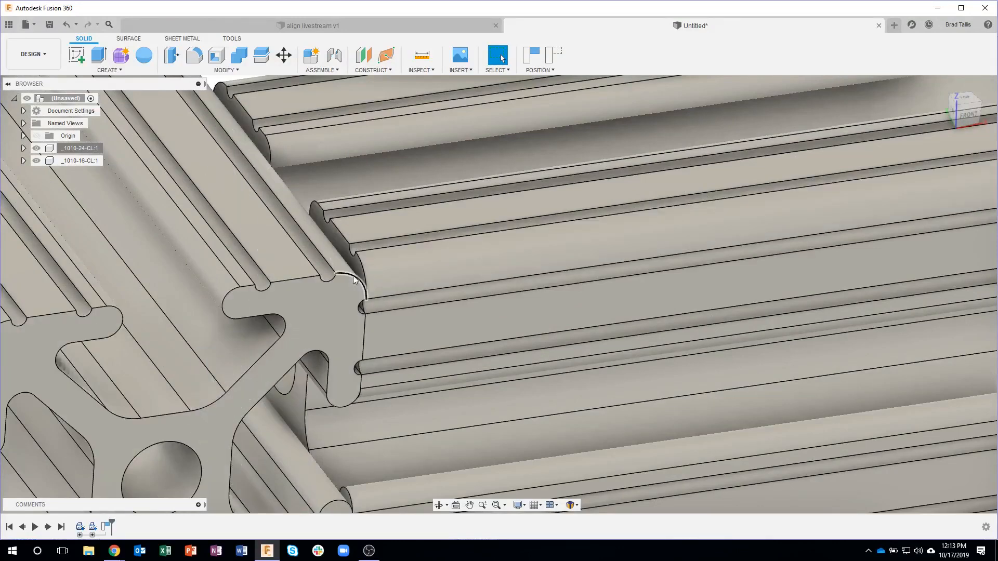
scroll(441, 329, down, 3)
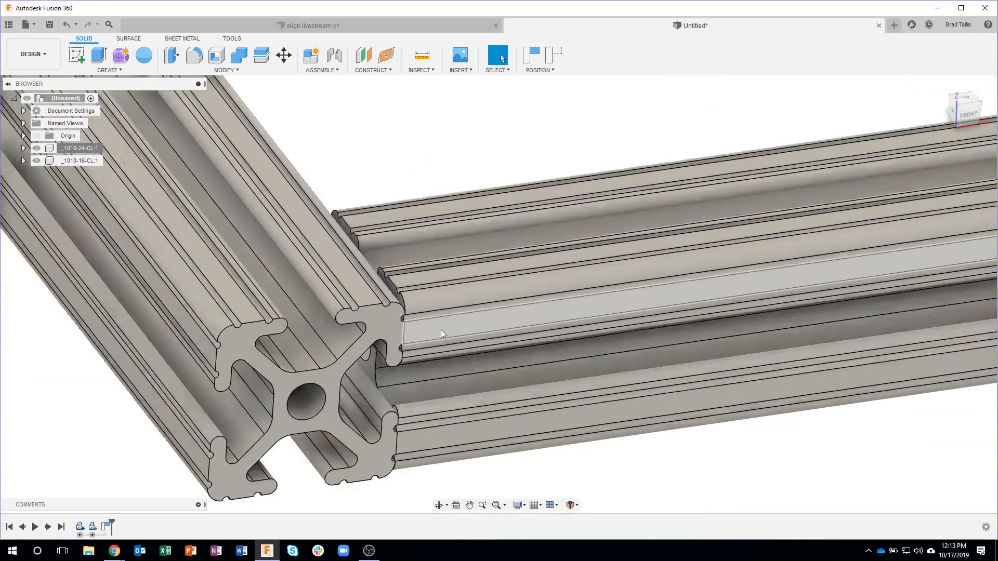
scroll(441, 330, down, 3)
scroll(613, 439, down, 4)
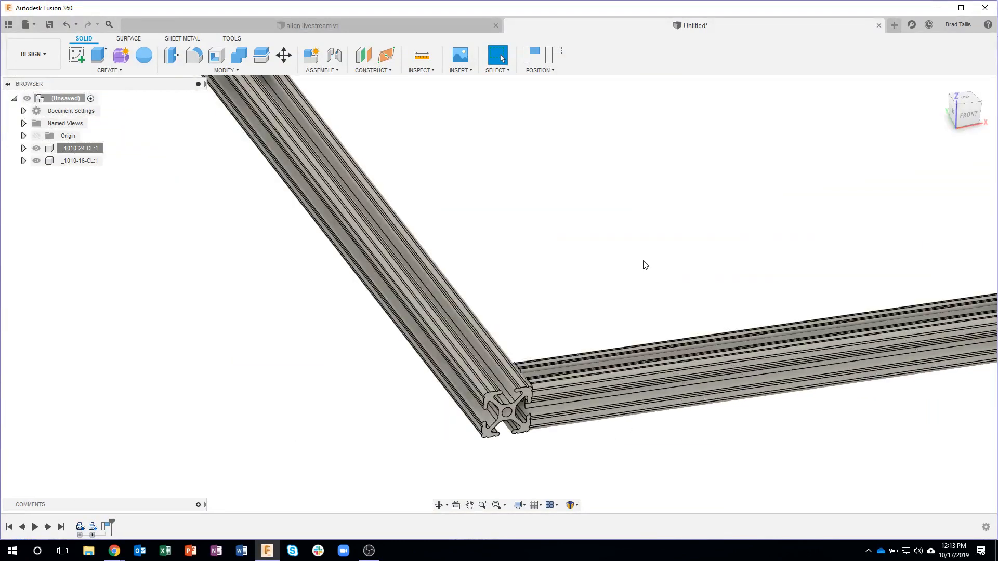
middle_drag(686, 252, 550, 229)
scroll(549, 231, down, 5)
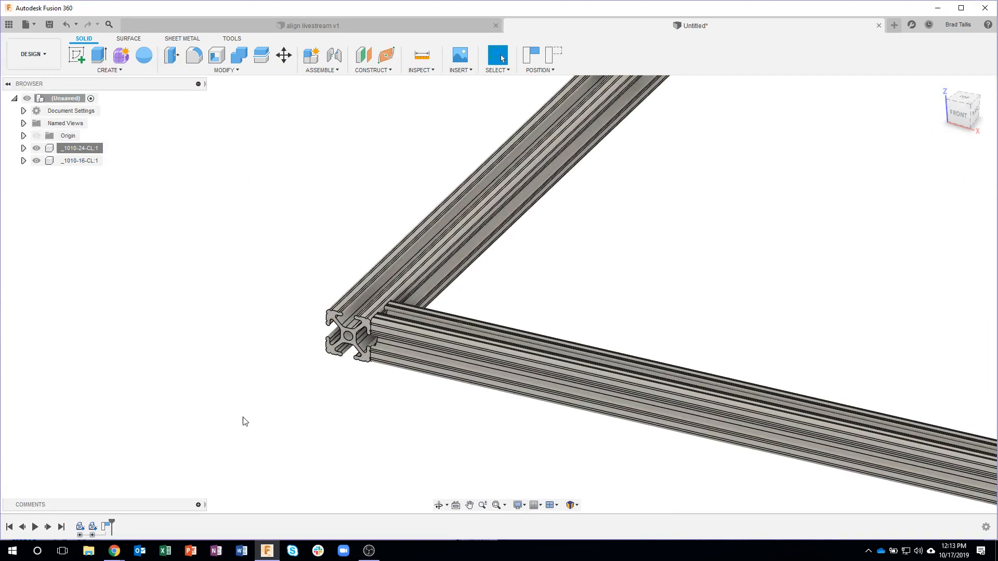
Step: Switch to the parts catalog in Chrome and browse the joining plates category of the 80/20 Inch range
mouse_move(116, 556)
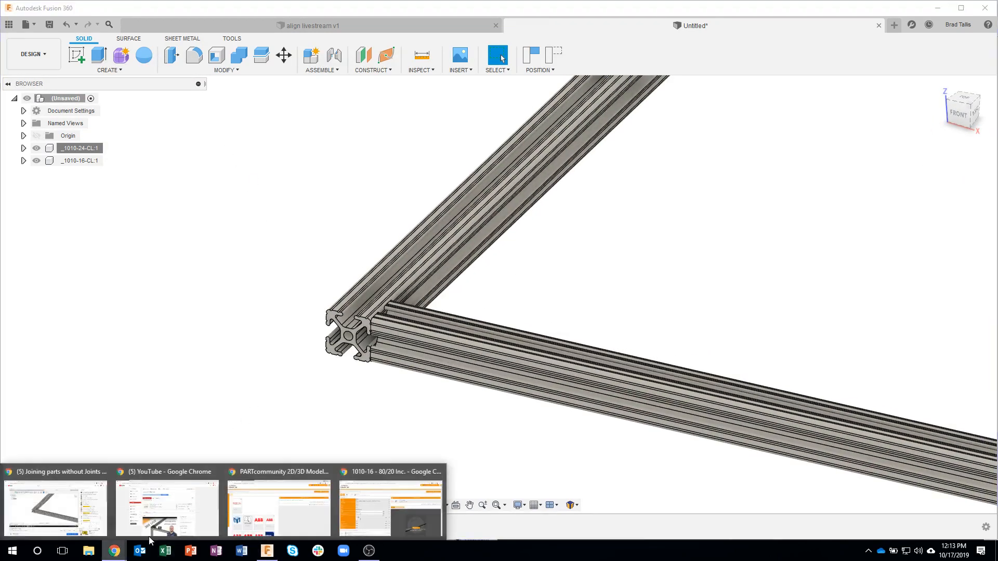
click(341, 506)
click(44, 139)
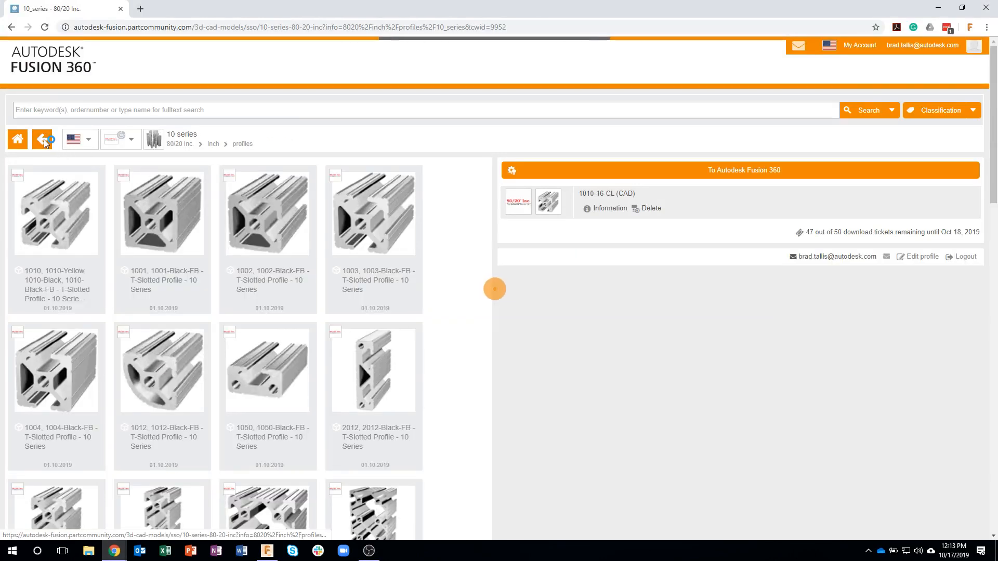
click(44, 140)
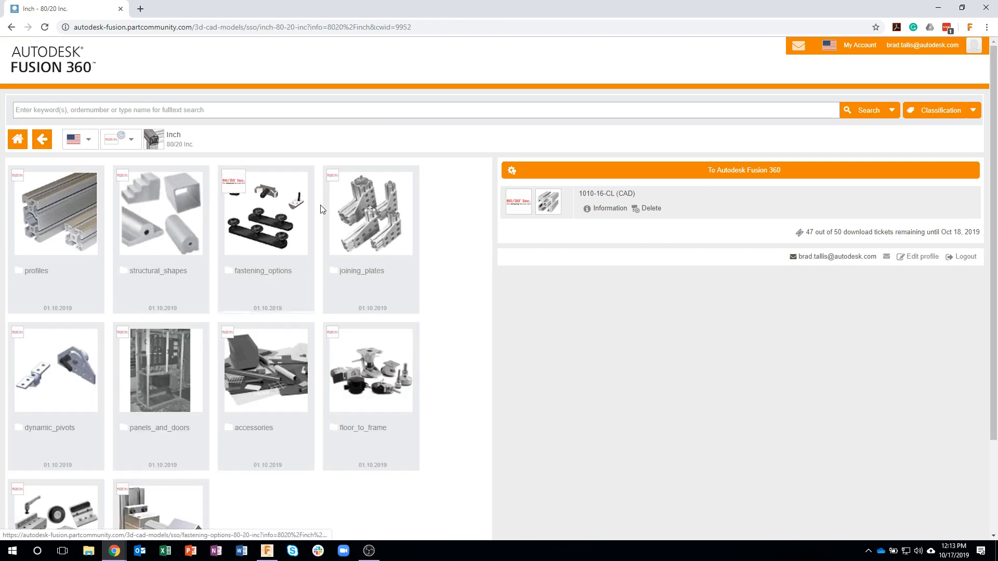
click(378, 222)
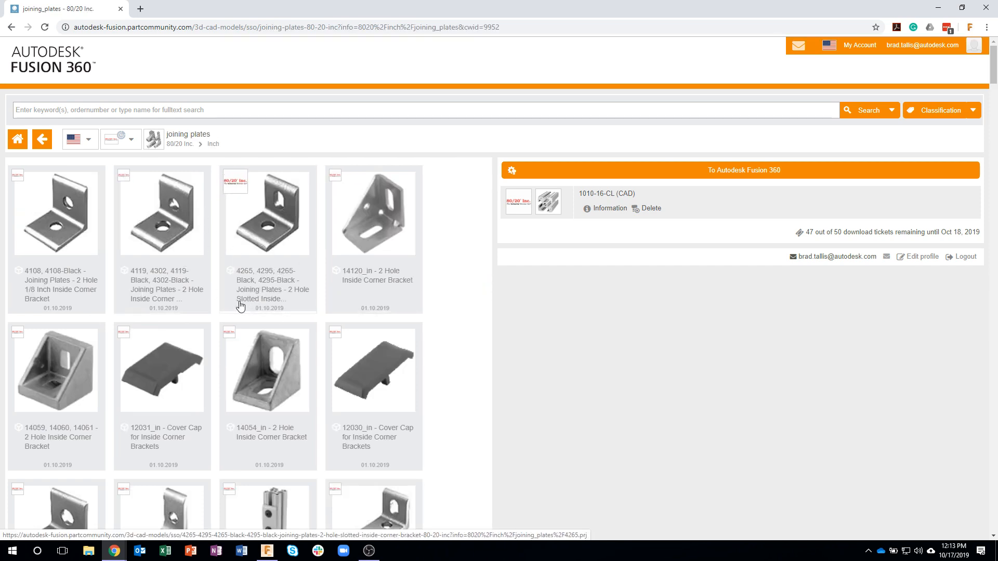
scroll(239, 305, down, 6)
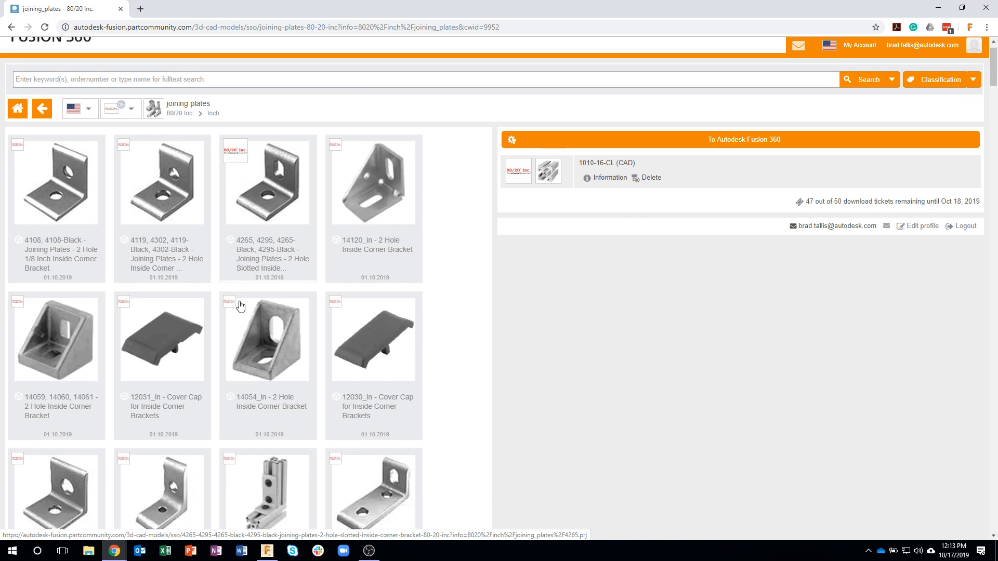
Step: Find the 5-hole 90-degree joining plate (4151, 4351) among the 80/20 joining plates and open its part page
scroll(240, 303, down, 2)
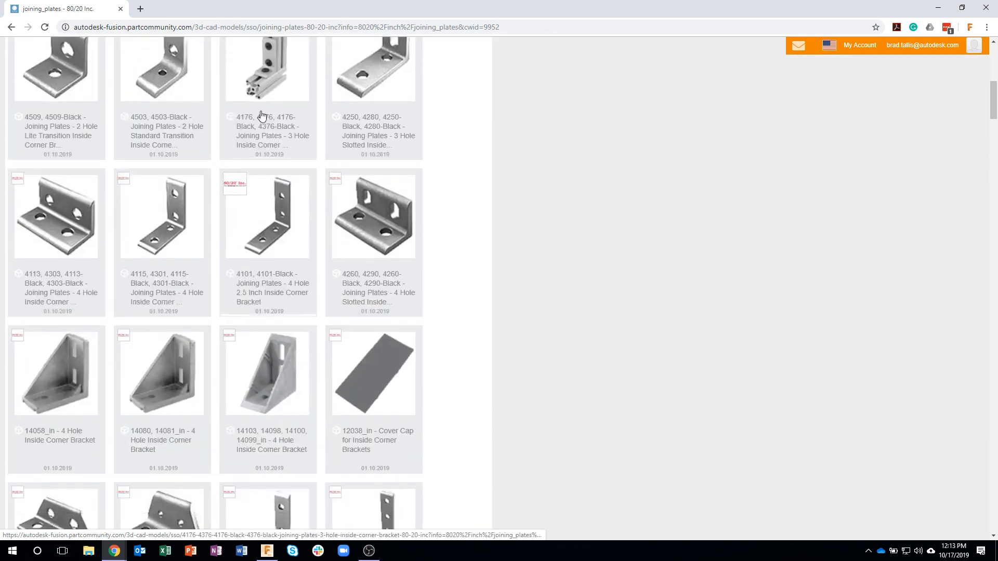
scroll(336, 328, down, 2)
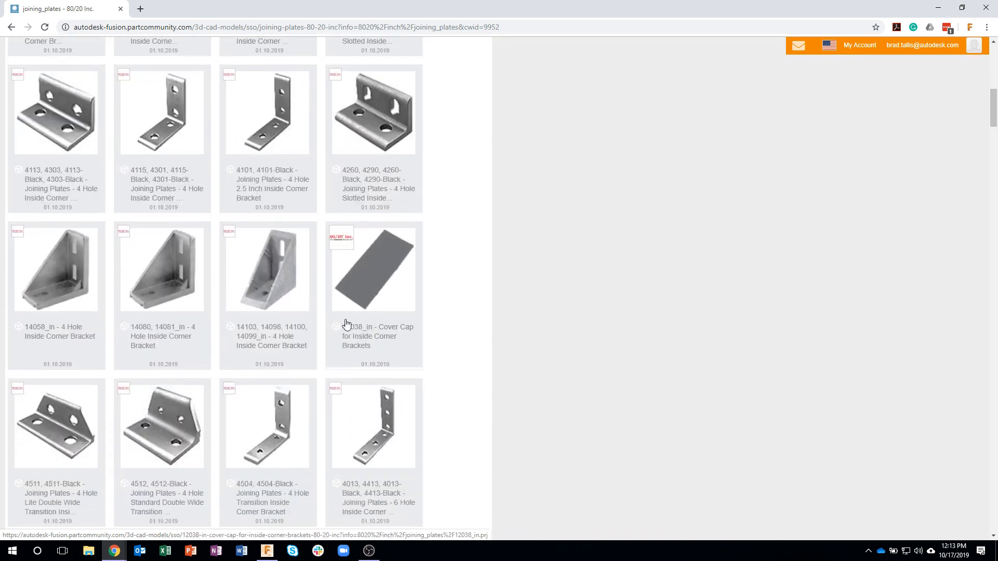
scroll(335, 317, down, 6)
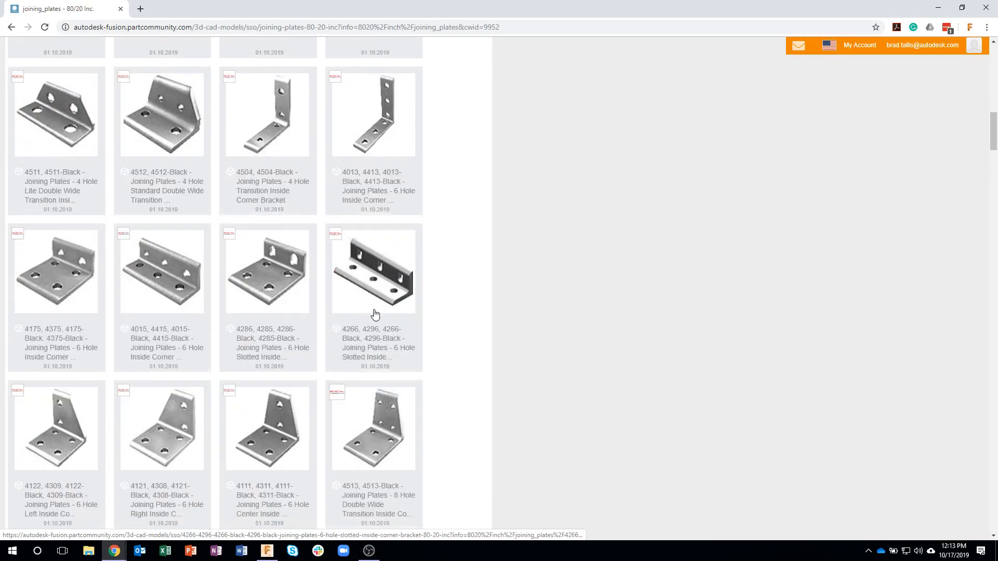
scroll(383, 329, down, 3)
scroll(314, 356, down, 8)
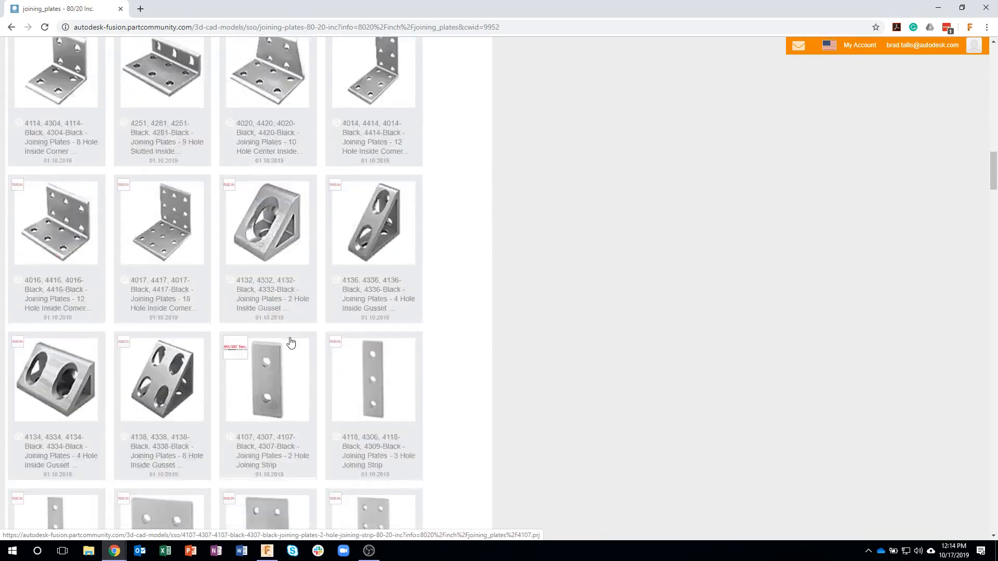
scroll(315, 359, down, 1)
scroll(285, 322, down, 6)
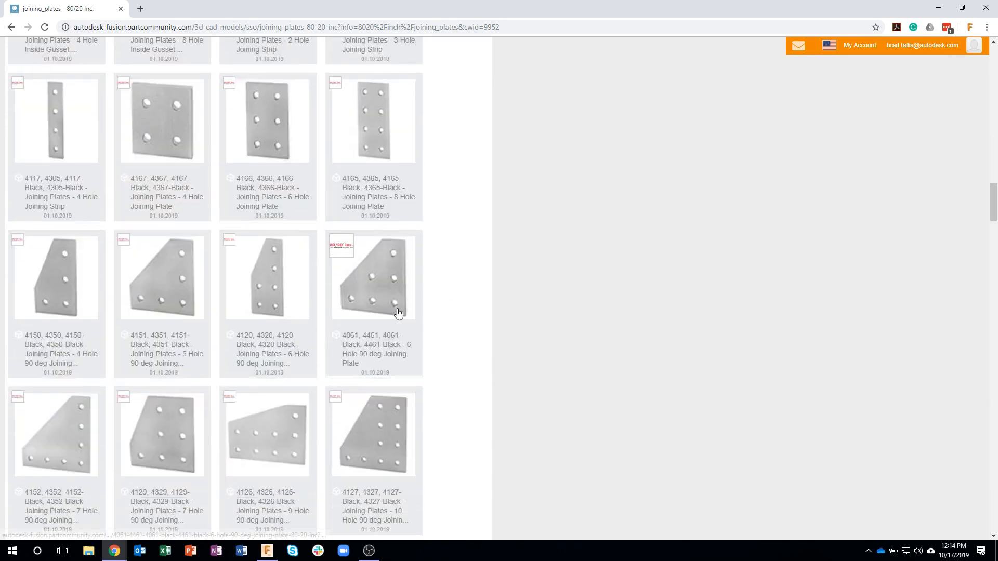
scroll(398, 313, up, 2)
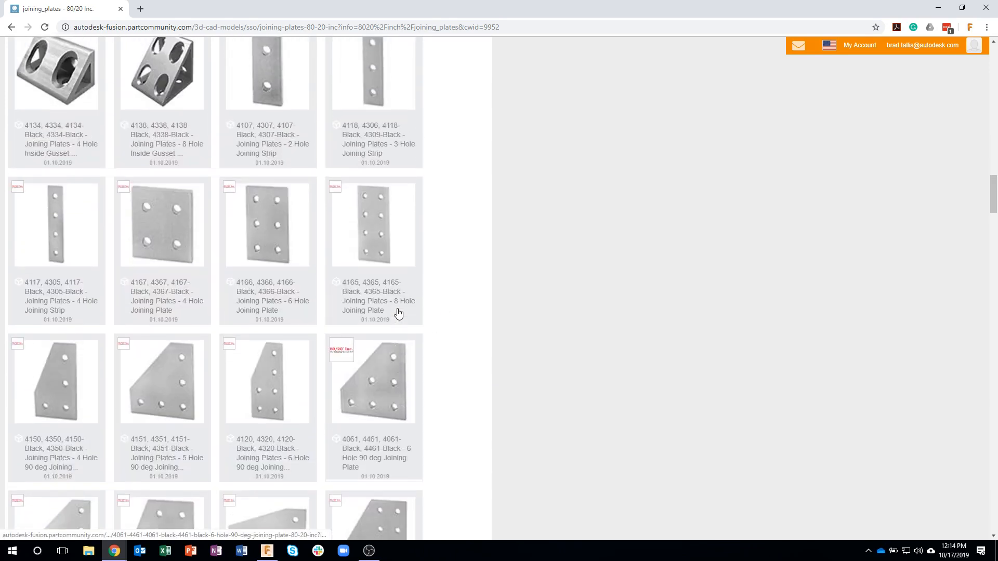
click(167, 378)
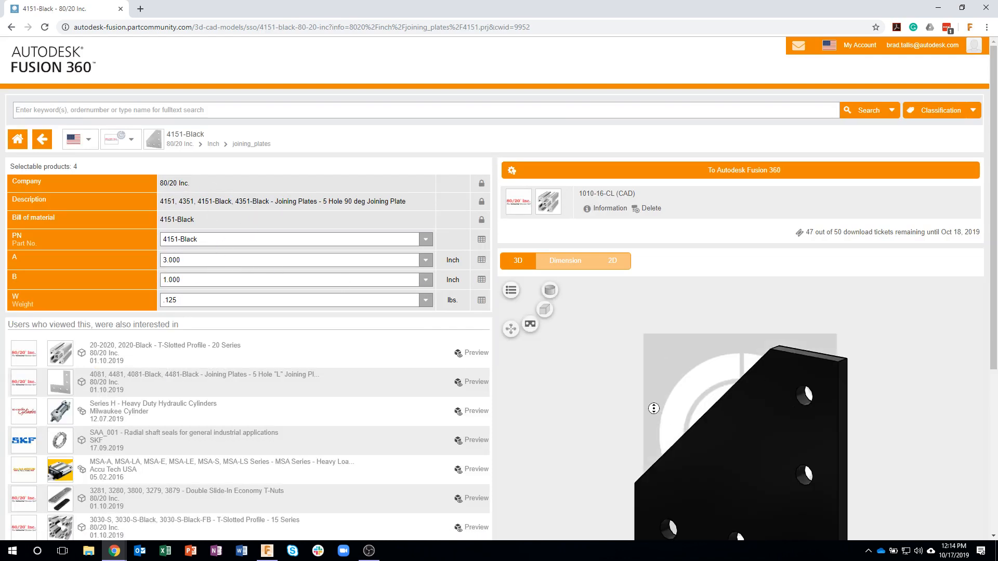
Step: Inspect the 4151-Black plate in the 3D preview and send it to Autodesk Fusion 360, allowing NLauncher to open
drag(666, 382, 694, 394)
drag(990, 262, 994, 282)
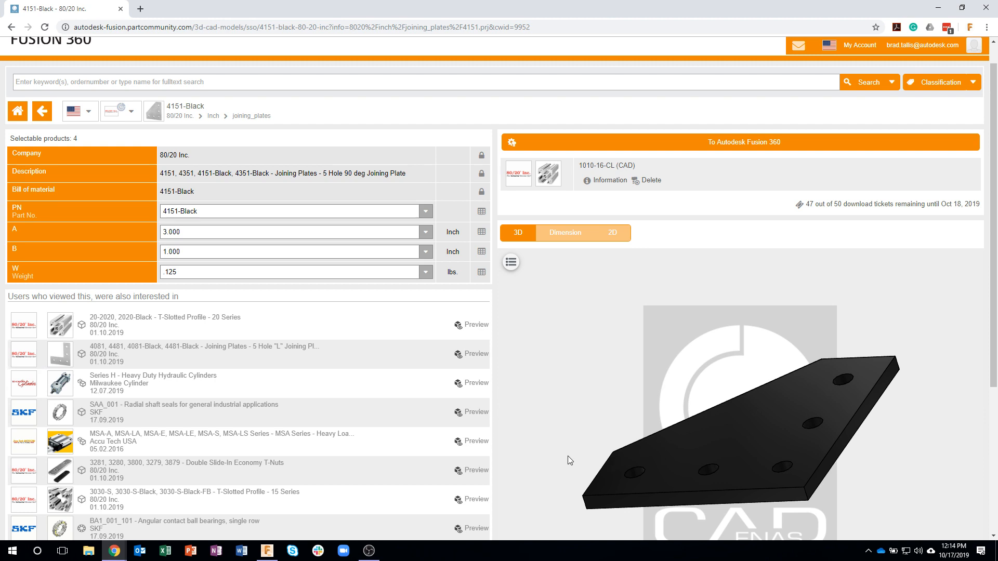
click(635, 147)
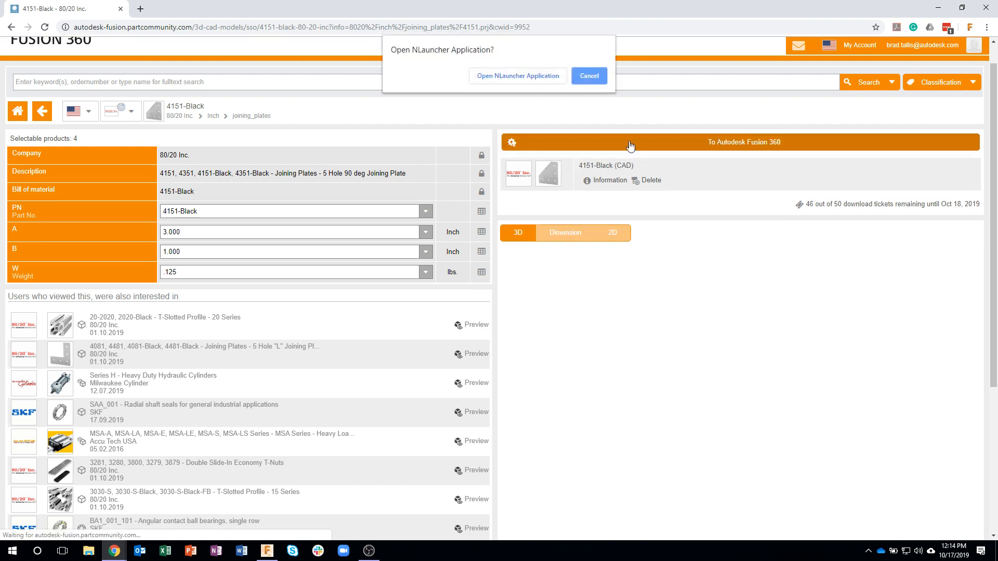
click(535, 76)
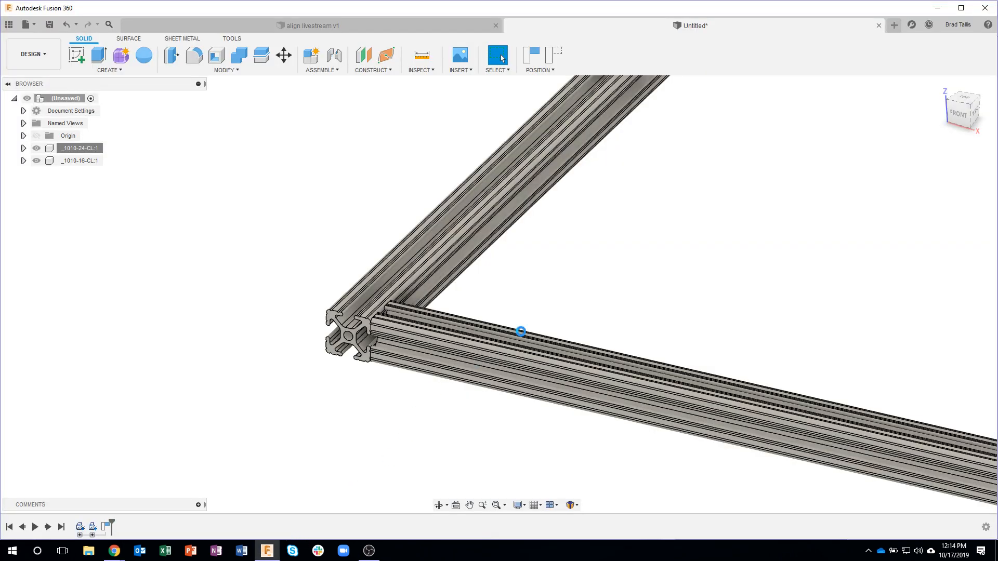
Step: Rotate the inserted plate -90 degrees about Z and move it in plan to just inside the corner of the two profiles
shift+middle_drag(431, 258, 512, 151)
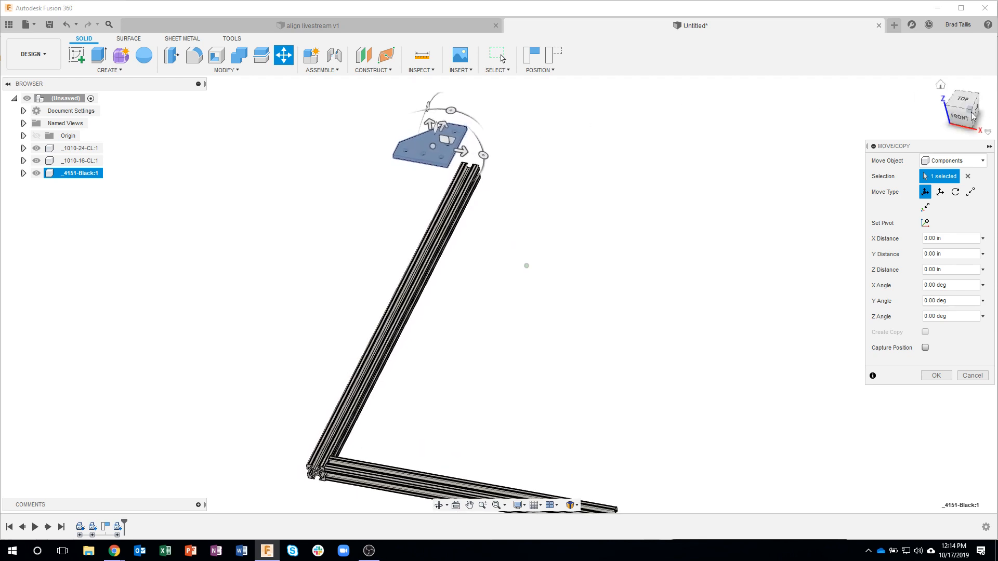
drag(454, 108, 493, 156)
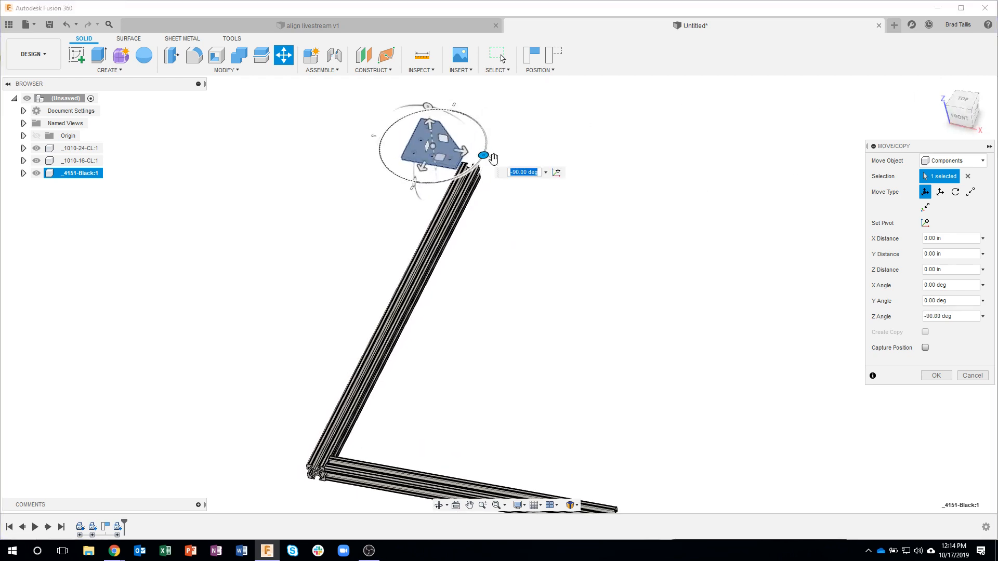
click(964, 99)
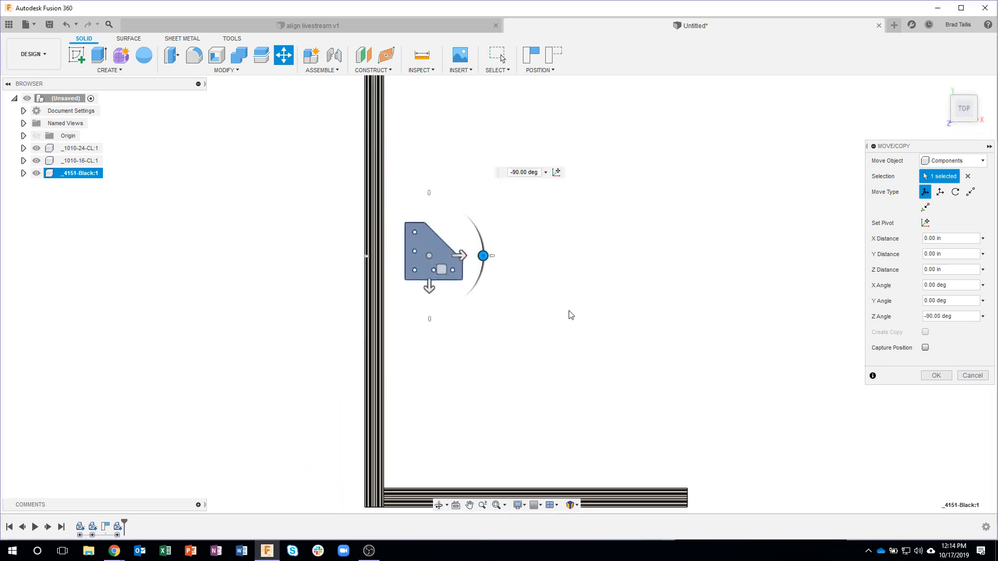
middle_drag(598, 386, 587, 316)
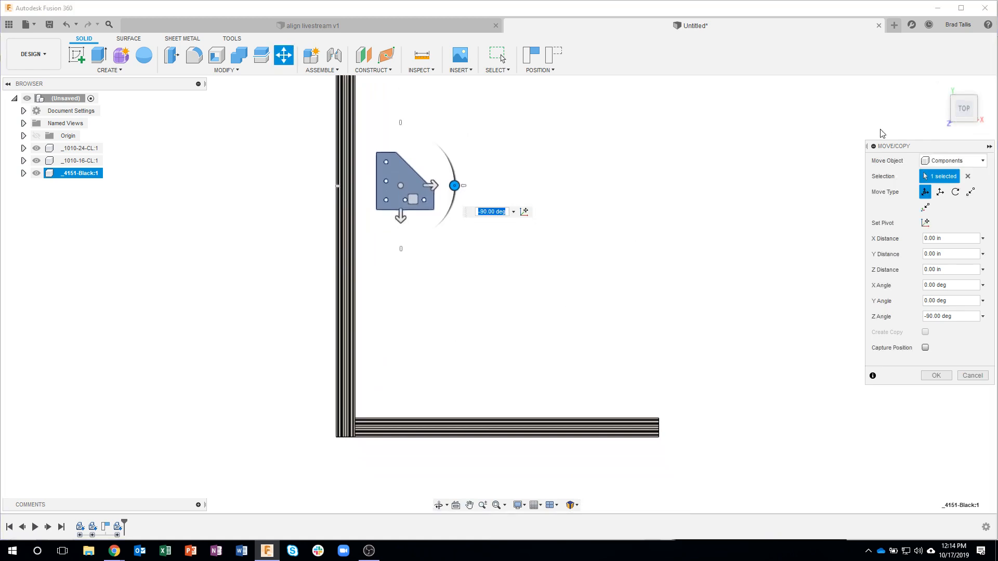
drag(413, 200, 400, 388)
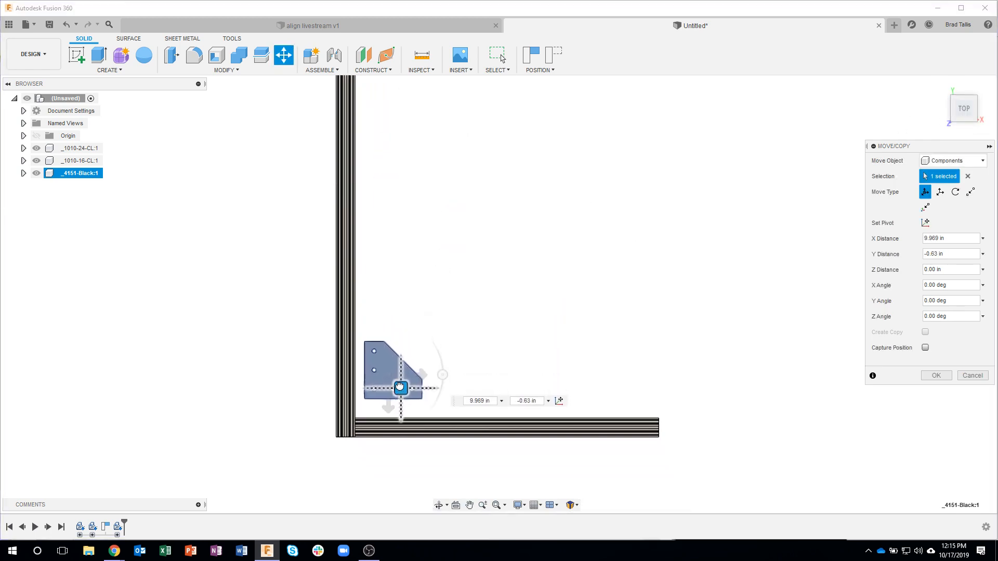
Step: Lower the plate about 10.34 in along Z to just above the frame corner and apply the move
shift+middle_drag(465, 359, 403, 183)
drag(403, 183, 411, 357)
shift+middle_drag(501, 344, 666, 320)
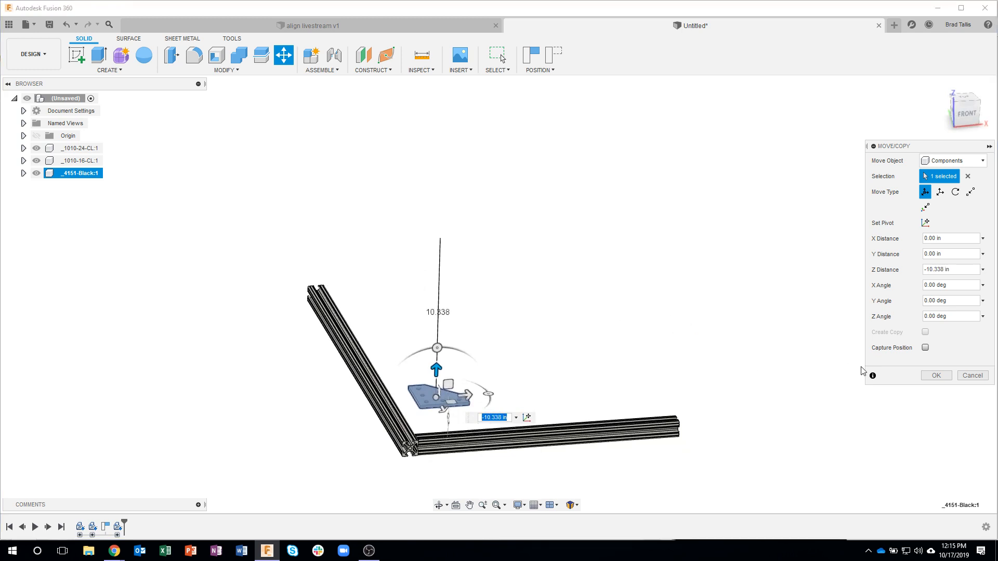
click(936, 376)
Step: Start Align on components and bring the plate's underside level with the 24-inch profile's top face
shift+middle_drag(591, 290, 250, 83)
scroll(402, 289, up, 5)
click(225, 71)
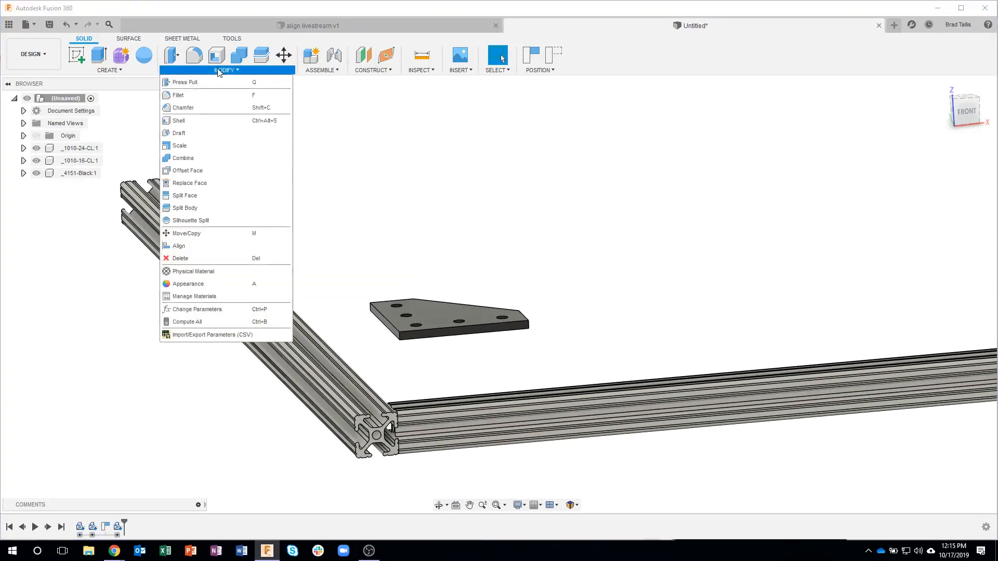
click(191, 244)
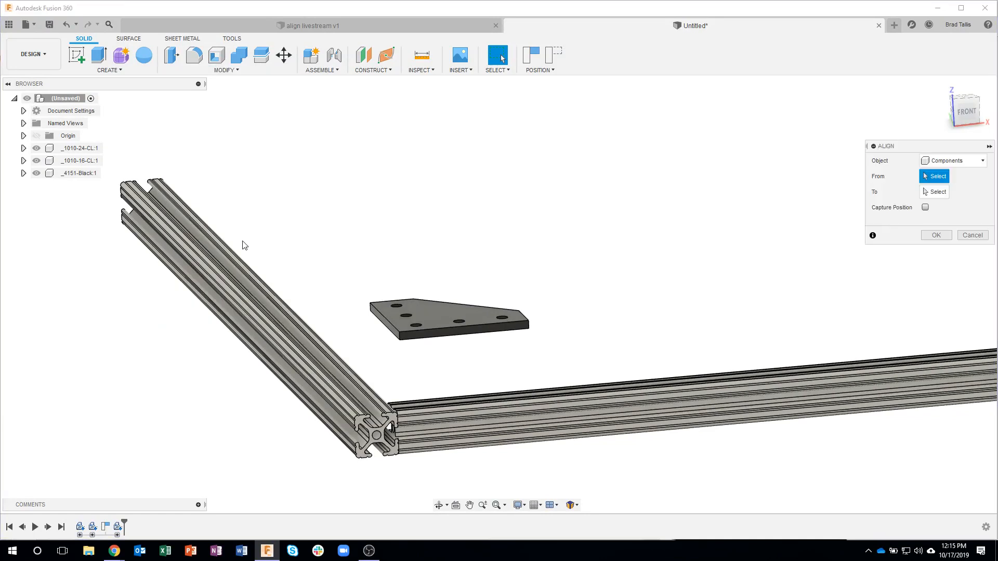
shift+middle_drag(435, 279, 388, 186)
click(387, 183)
shift+middle_drag(420, 266, 300, 243)
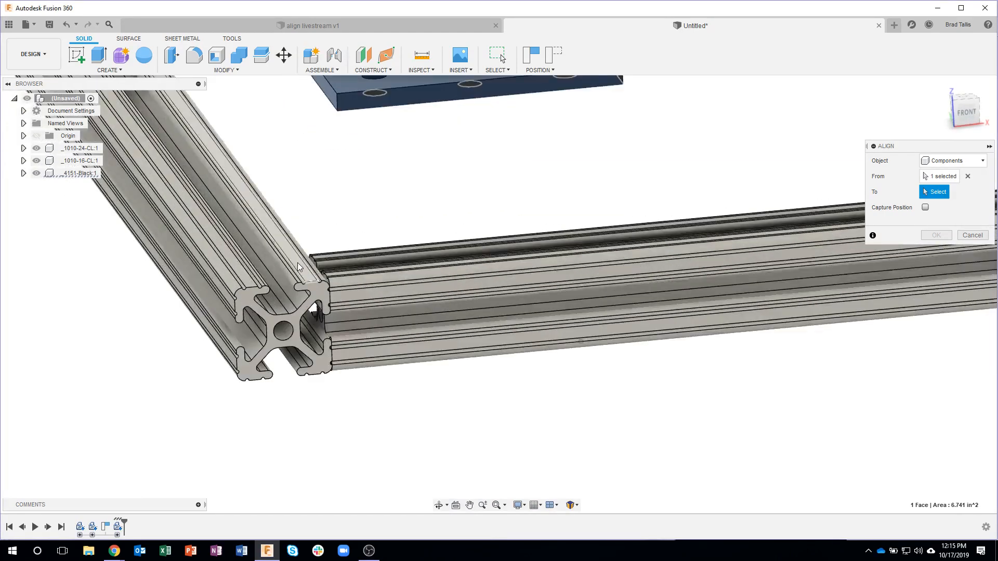
click(299, 268)
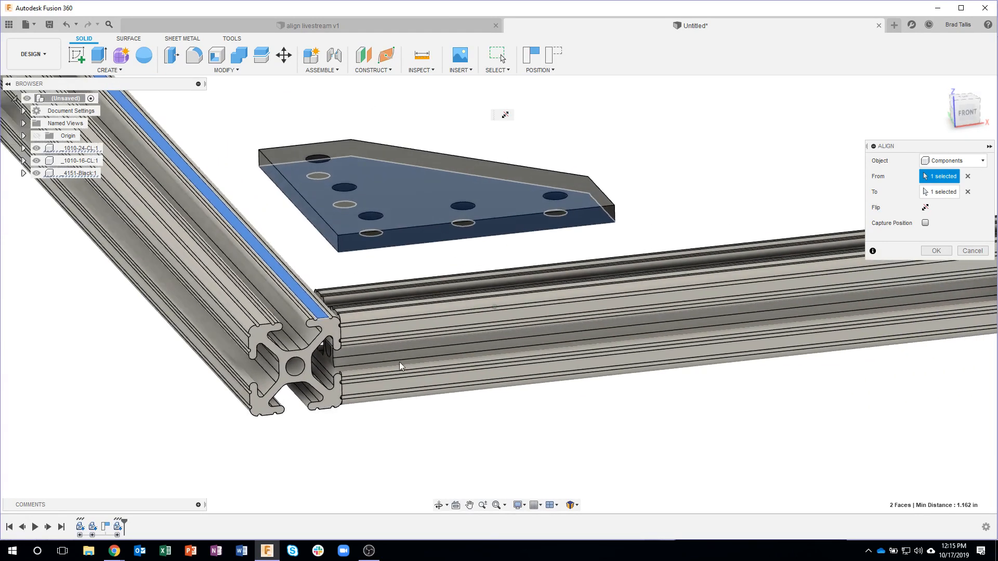
Step: Align the plate's two outer edge faces with the outer side faces of the 16-inch and 24-inch profiles, apply, and inspect the corner
click(407, 239)
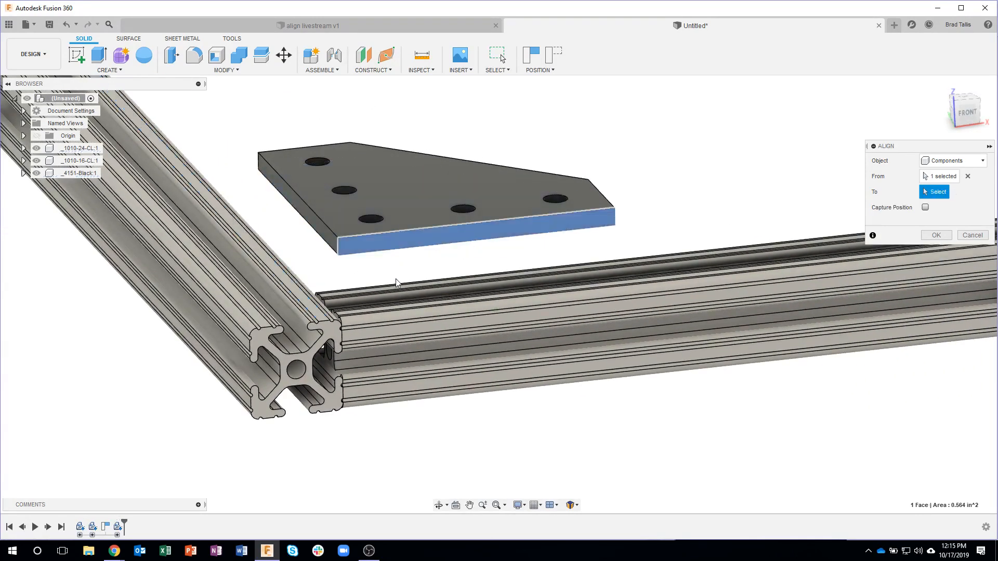
click(379, 335)
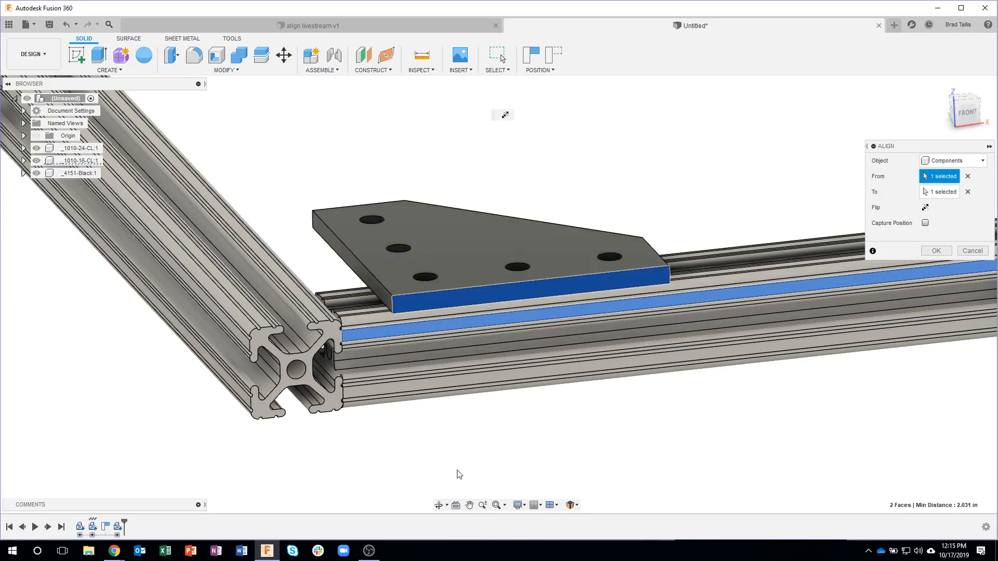
click(344, 255)
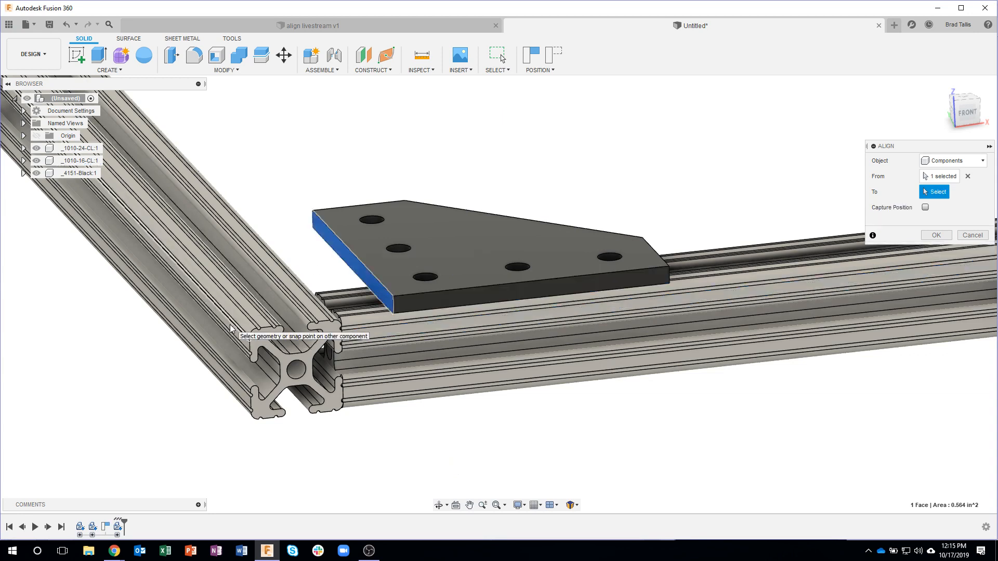
click(232, 330)
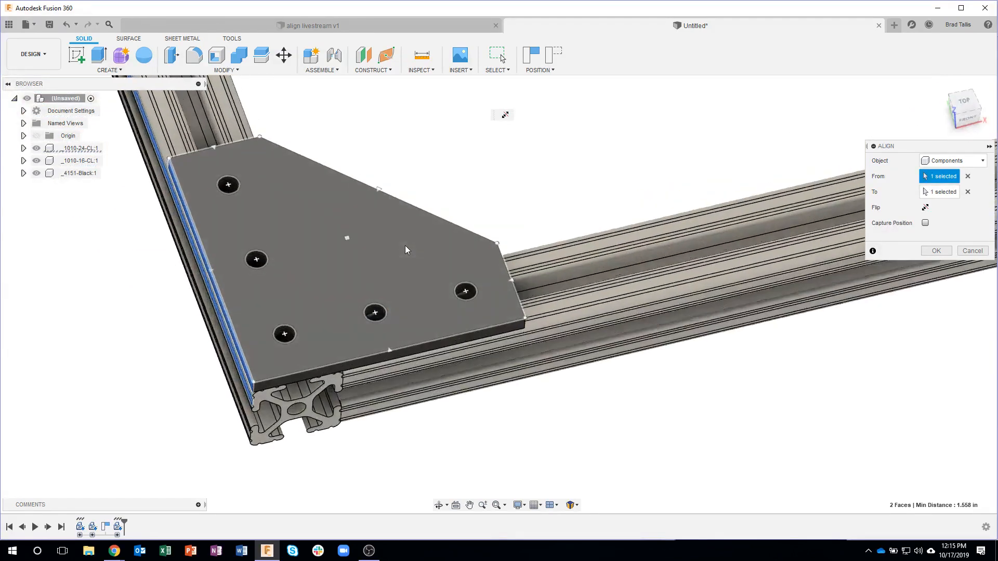
key(super)
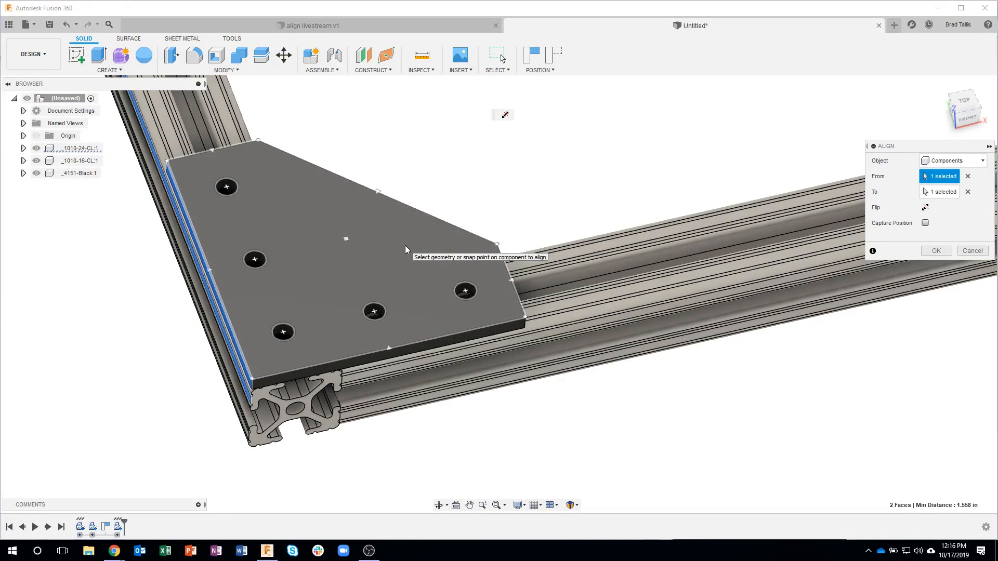
click(426, 131)
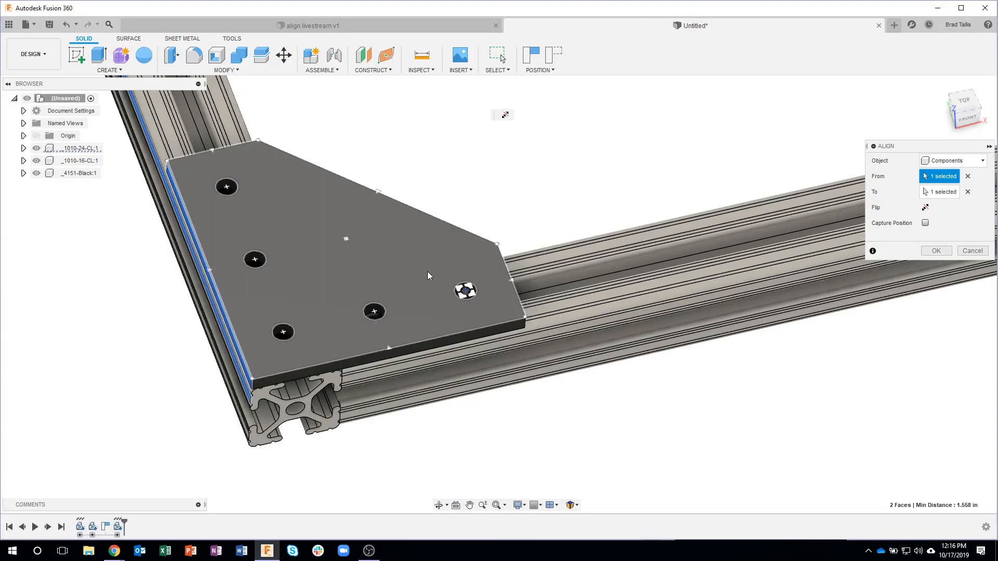
scroll(415, 349, up, 5)
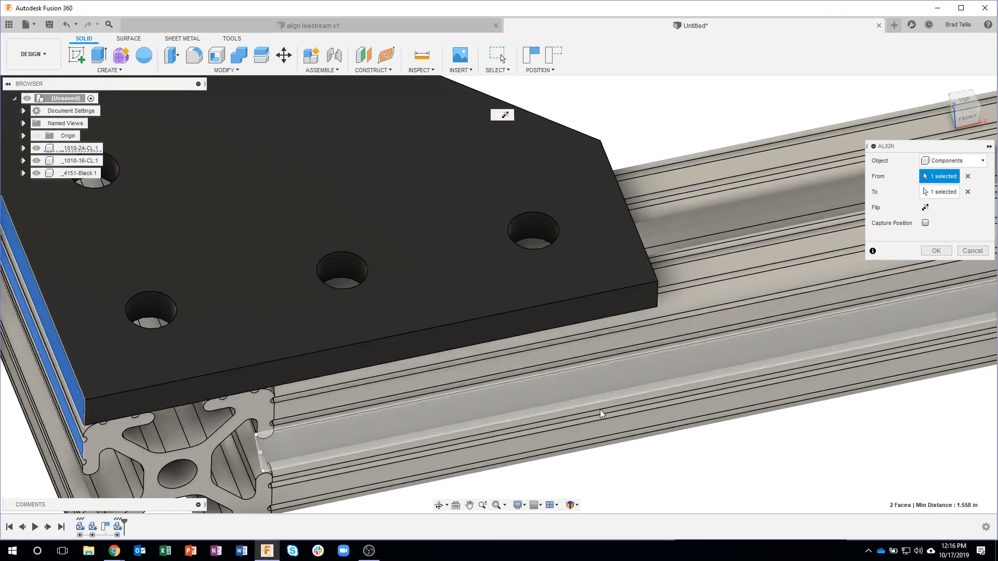
scroll(600, 410, down, 5)
scroll(779, 328, up, 2)
click(936, 251)
scroll(666, 183, down, 4)
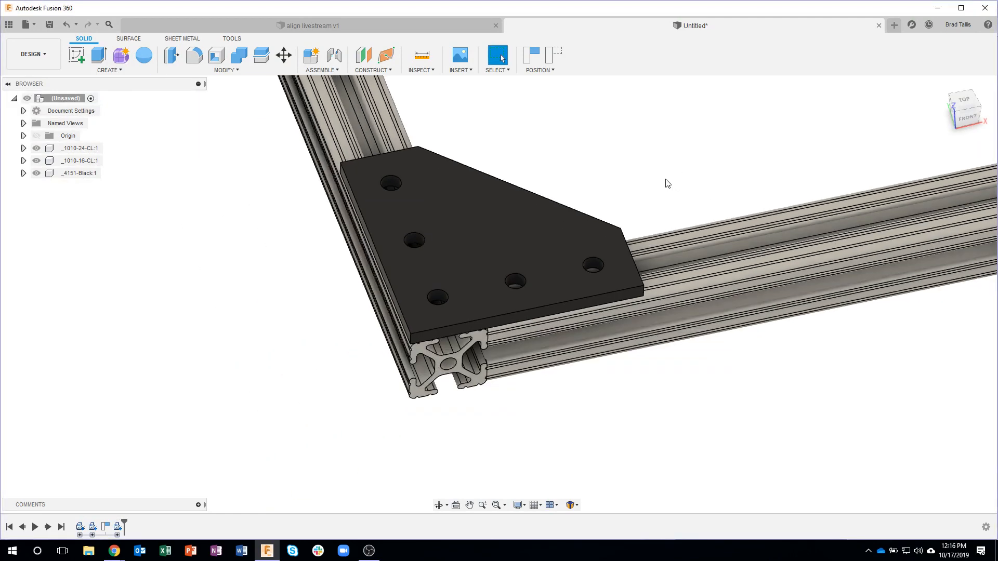
shift+middle_drag(398, 316, 370, 339)
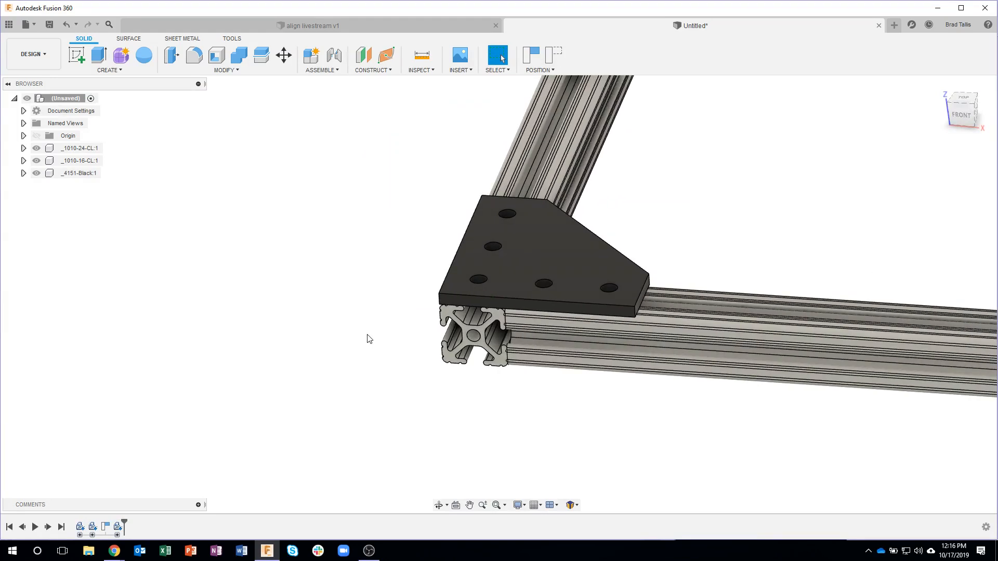
shift+middle_drag(349, 335, 354, 279)
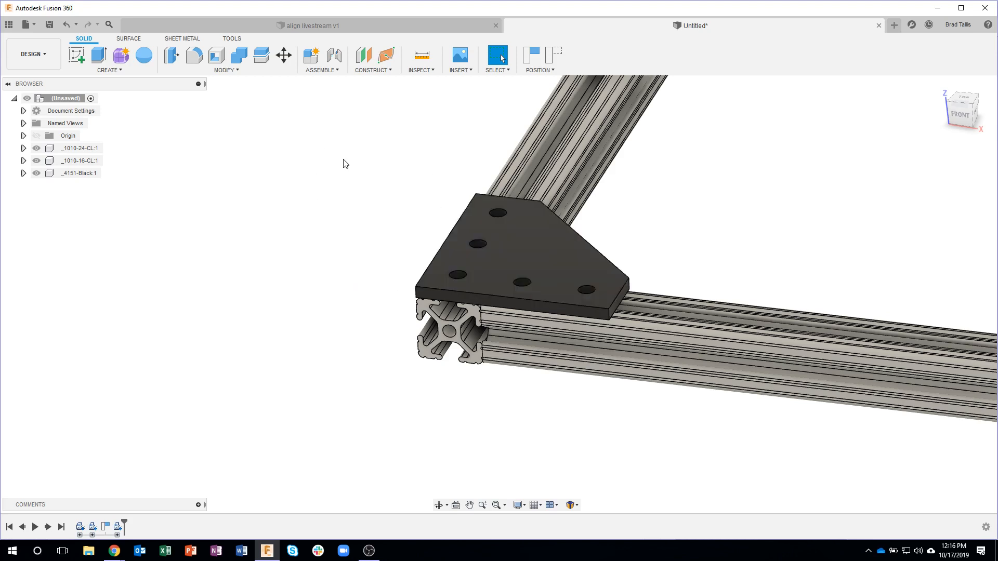
Step: Switch to the parts catalog in Chrome and open the fastening options category of the 80/20 Inch range
mouse_move(115, 550)
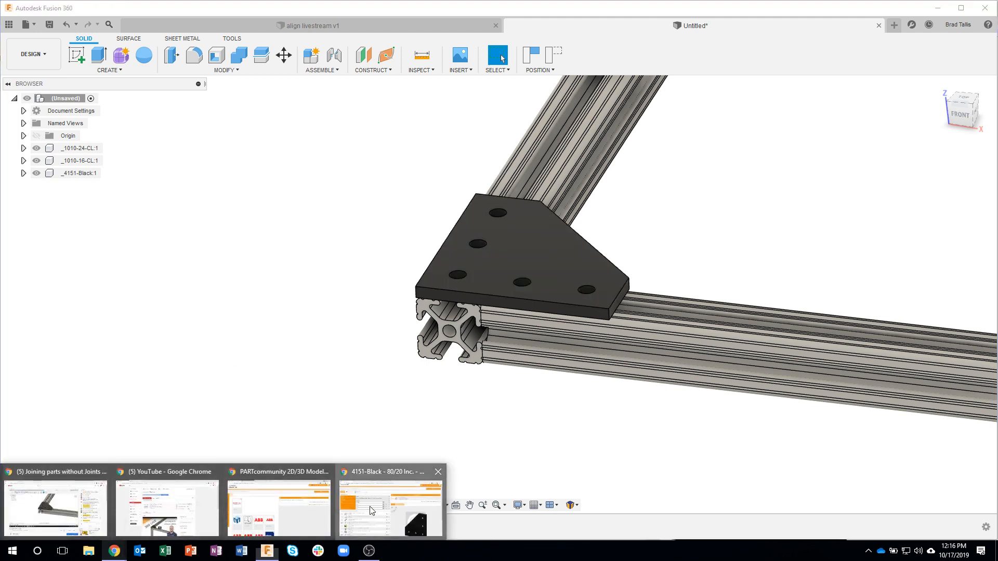
click(370, 506)
click(41, 112)
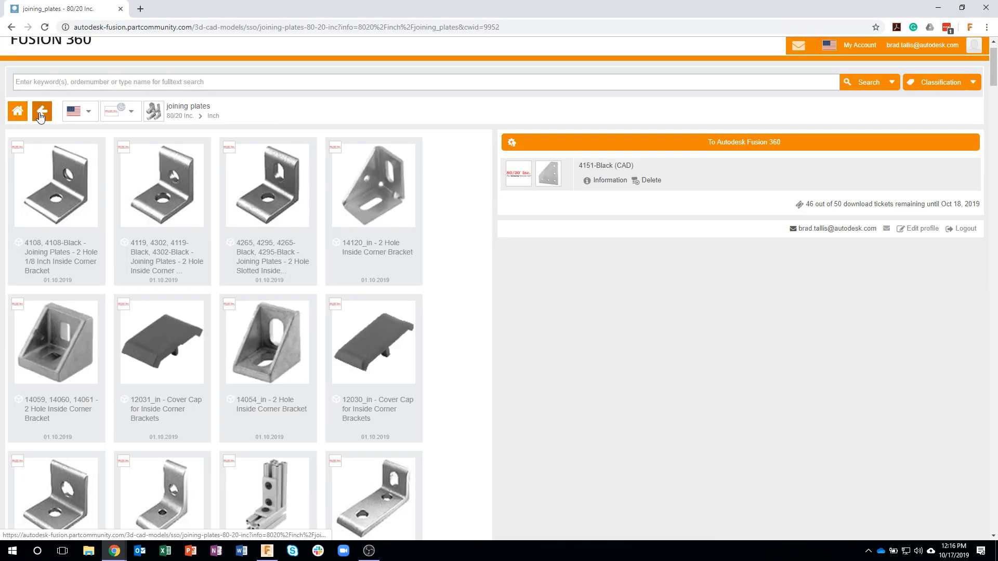
click(40, 114)
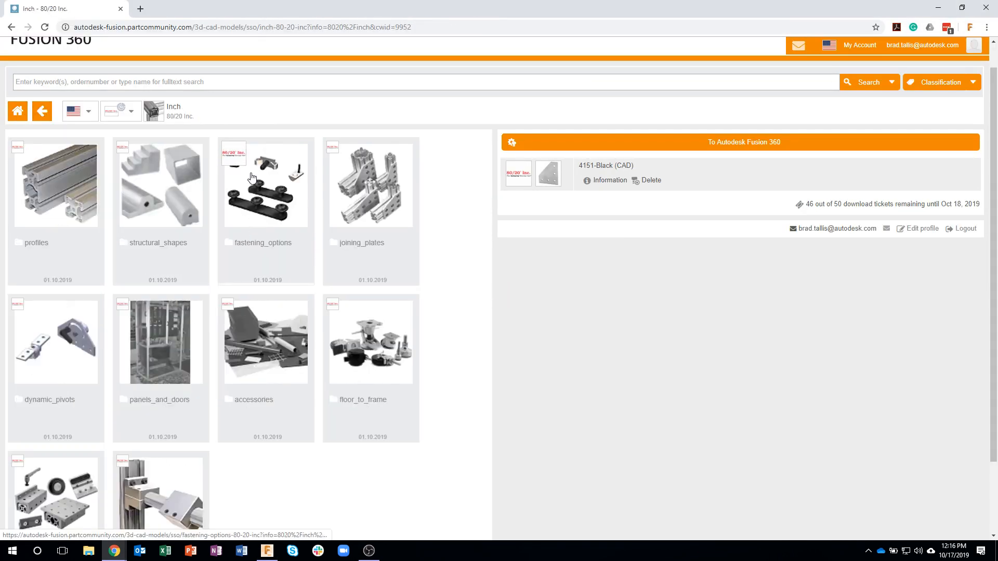
click(260, 192)
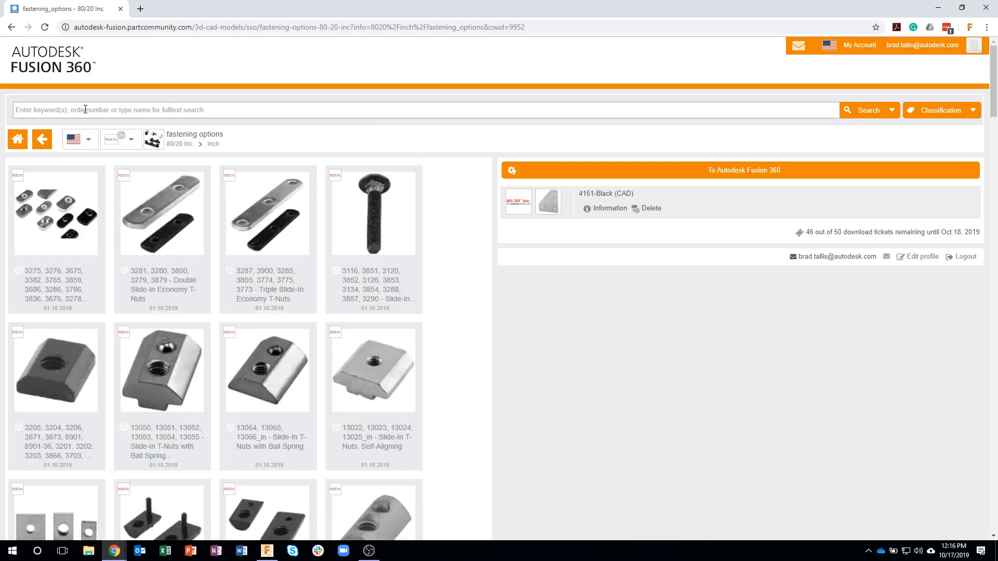
Step: Search the parts catalog for 3042 and open the 80/20 Inc. button head socket cap screw to inspect its preview
click(85, 110)
text(3042)
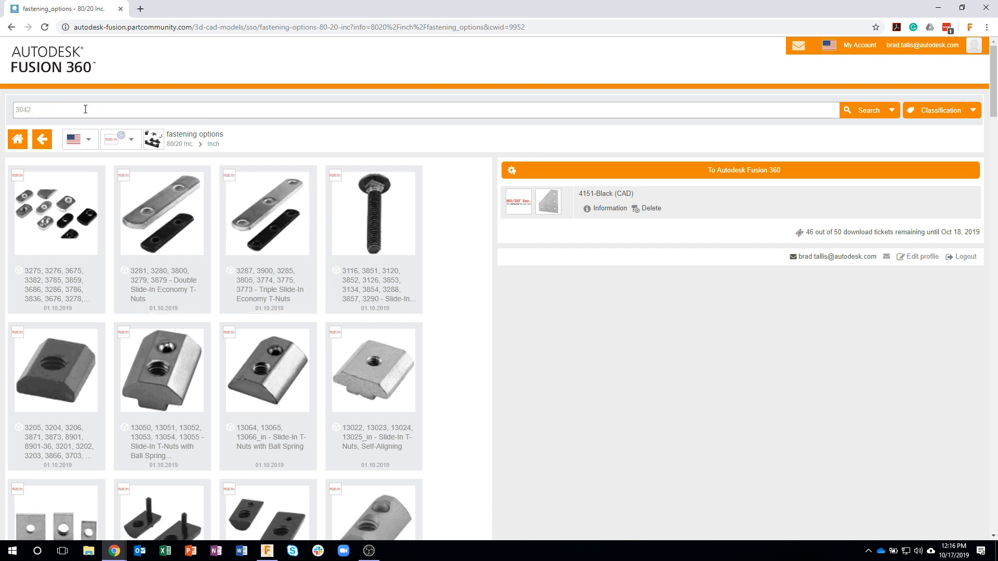
key(Return)
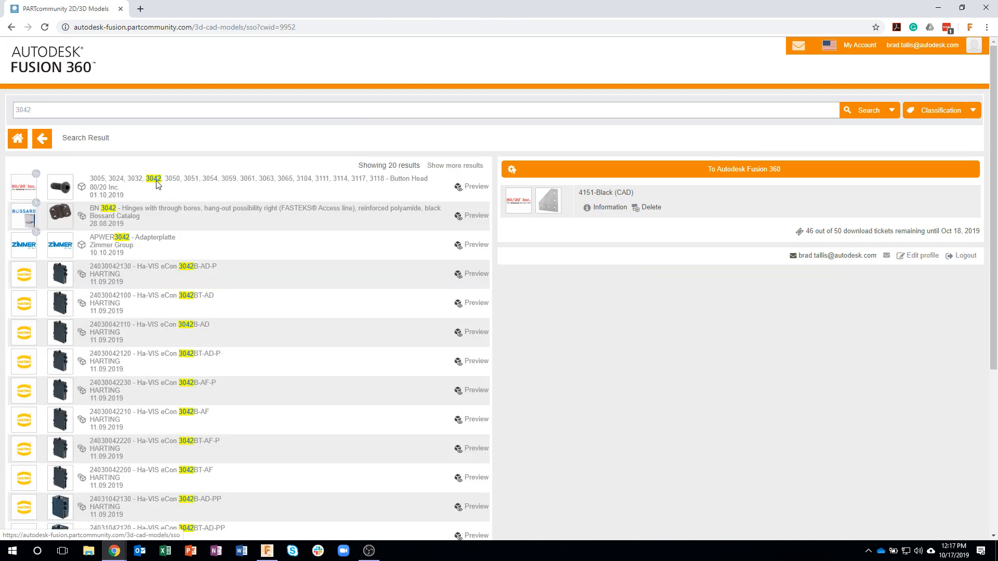
click(62, 192)
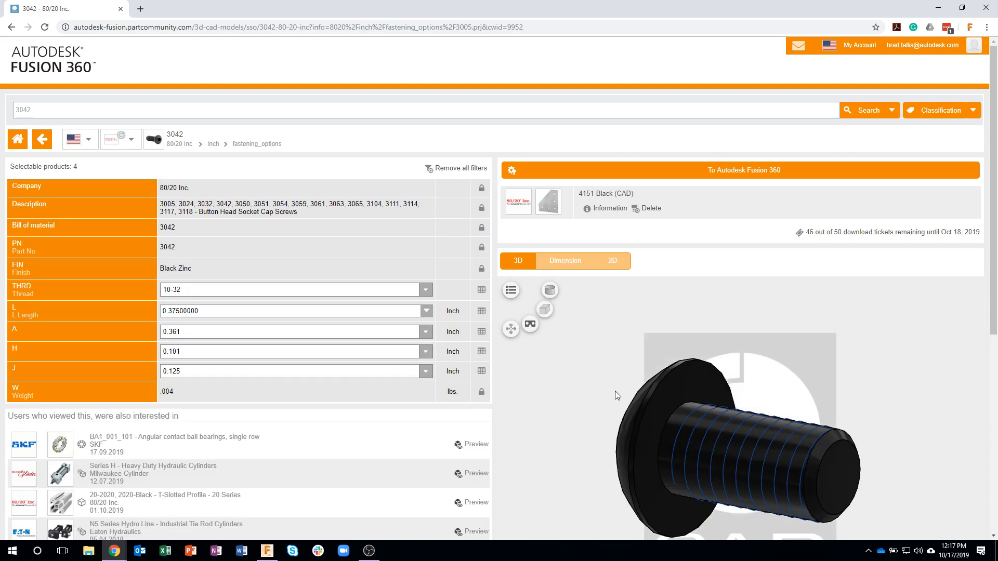
drag(633, 426, 598, 411)
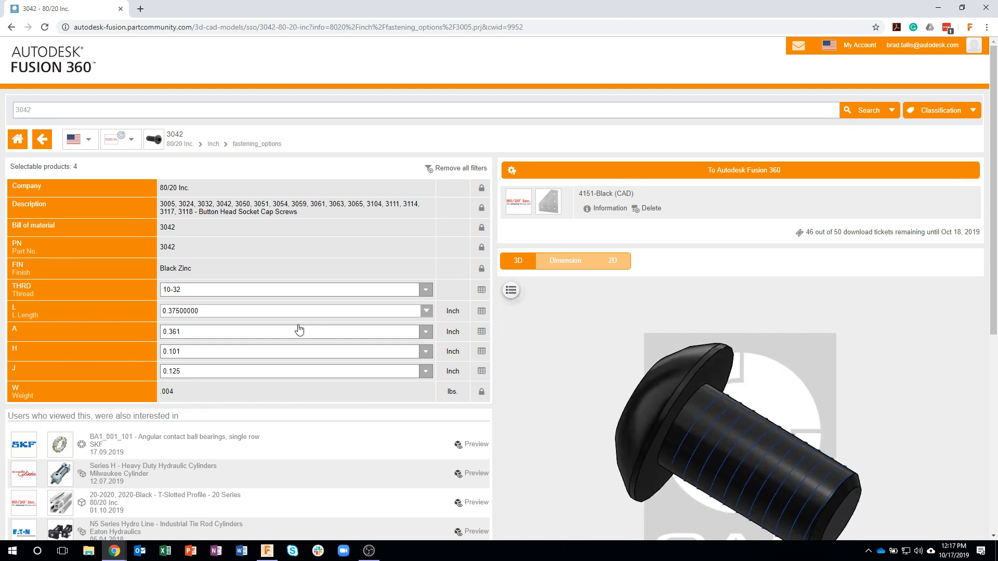
Step: Send the 3042 screw to Autodesk Fusion 360 and allow the NLauncher application to open
click(425, 289)
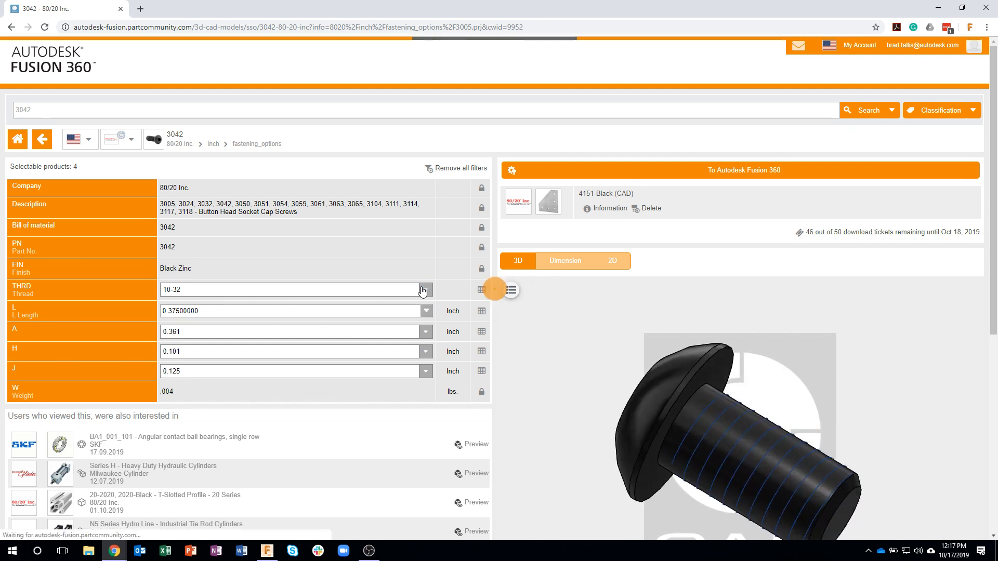
click(419, 291)
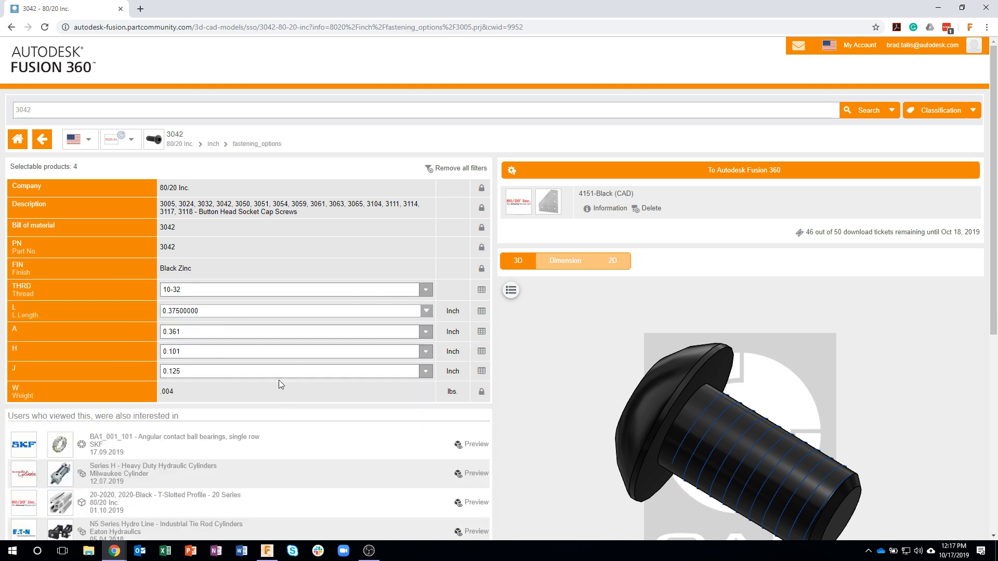
click(582, 167)
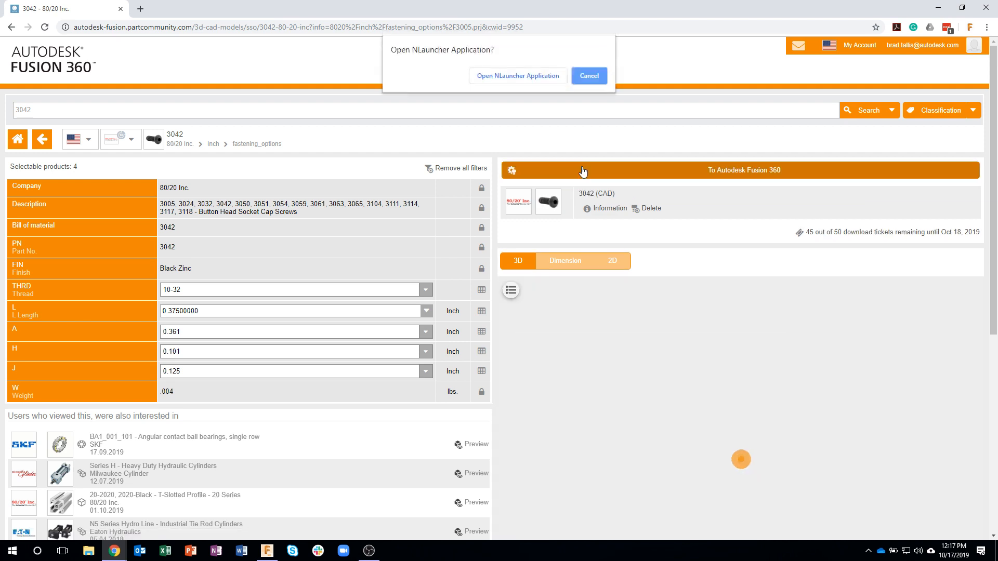
click(512, 77)
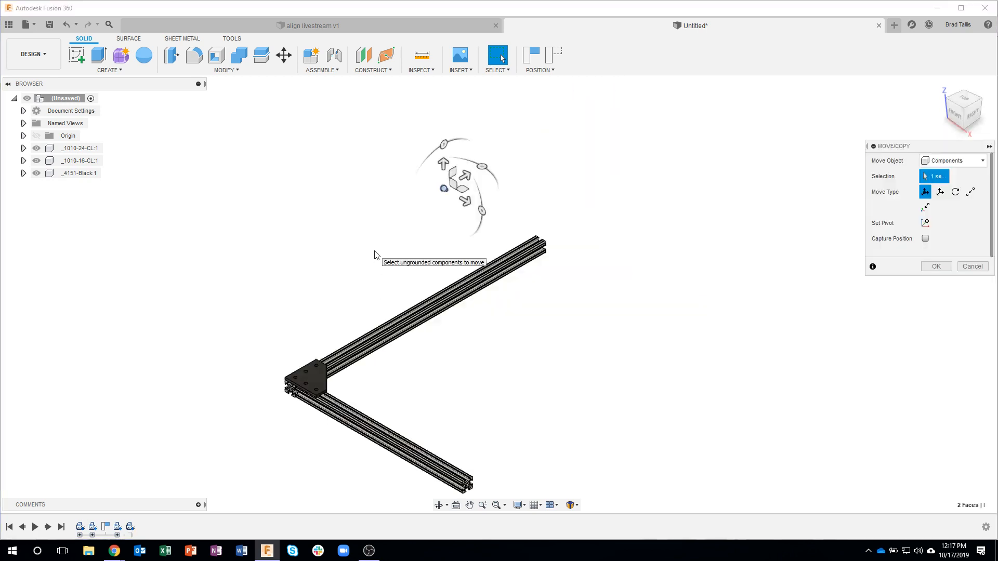
Step: Move the inserted 3042 screw over the joining plate and lower it about 10.2 in along Z to just above the corner
click(965, 103)
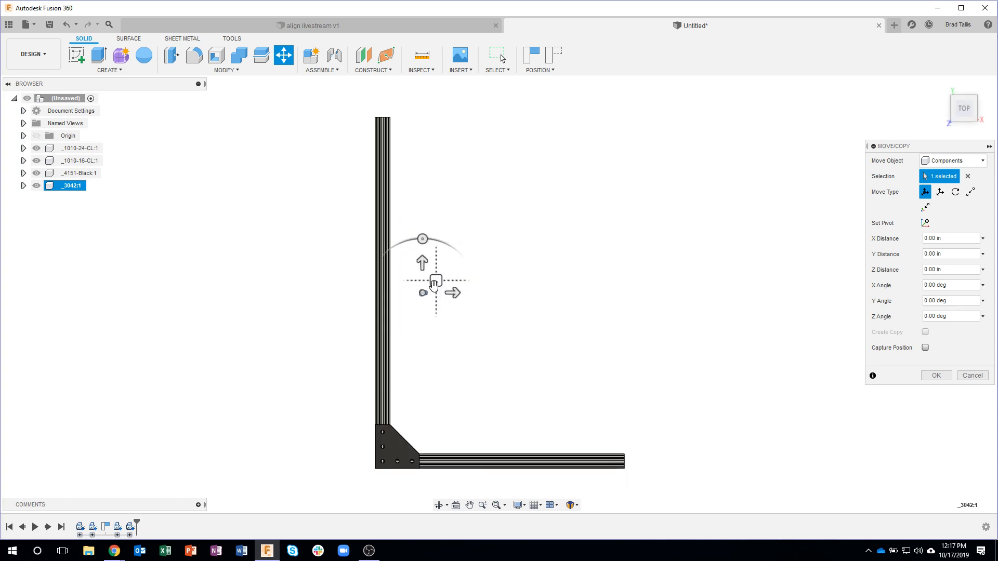
drag(434, 291, 426, 426)
shift+middle_drag(479, 392, 433, 157)
drag(425, 157, 427, 307)
scroll(419, 376, up, 3)
scroll(401, 333, up, 6)
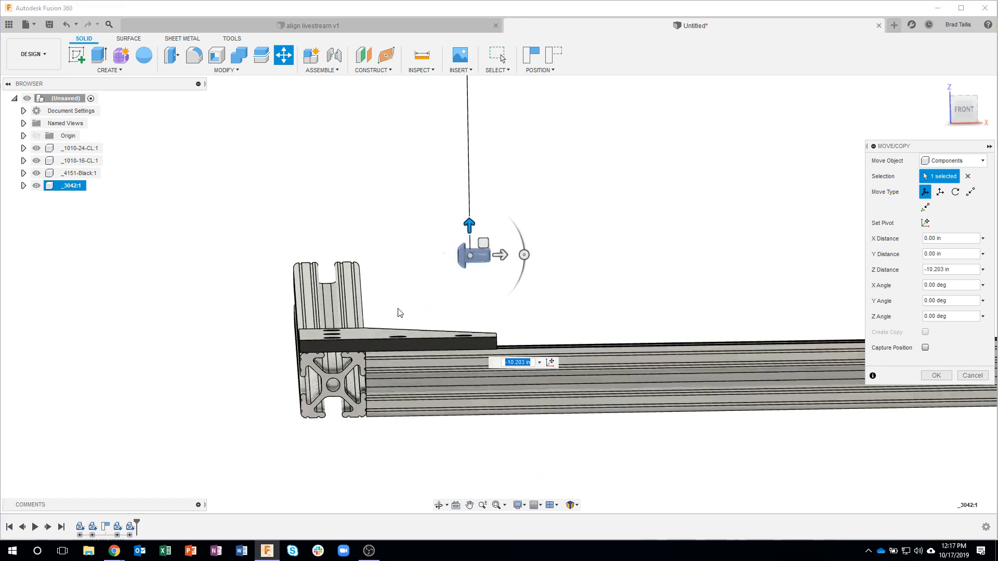
Step: Rotate the screw 90° about Y so its shank points down, and shift it about -0.903 in along Z toward the corner
shift+middle_drag(446, 255, 539, 259)
drag(539, 258, 485, 317)
shift+middle_drag(577, 289, 629, 198)
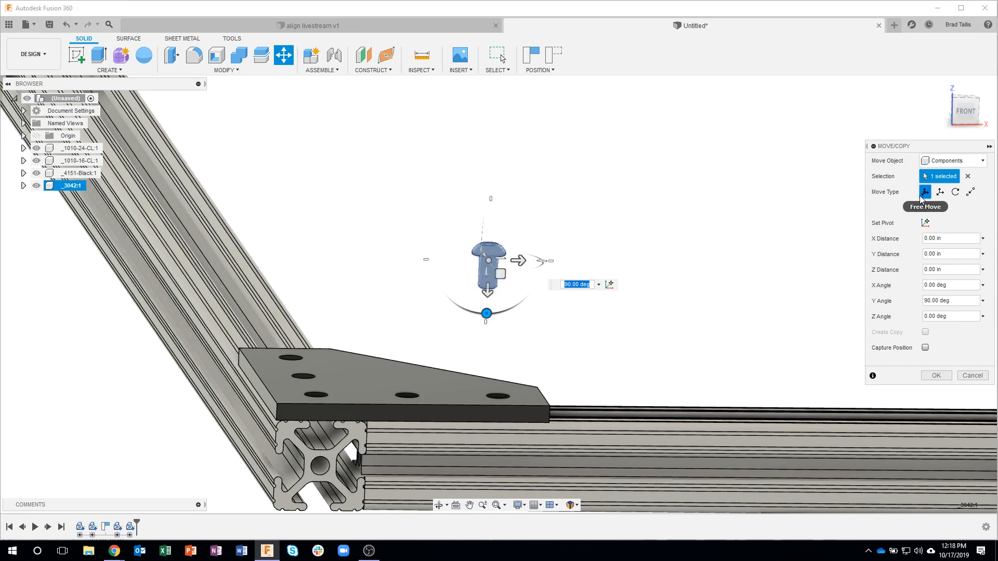
drag(507, 261, 424, 260)
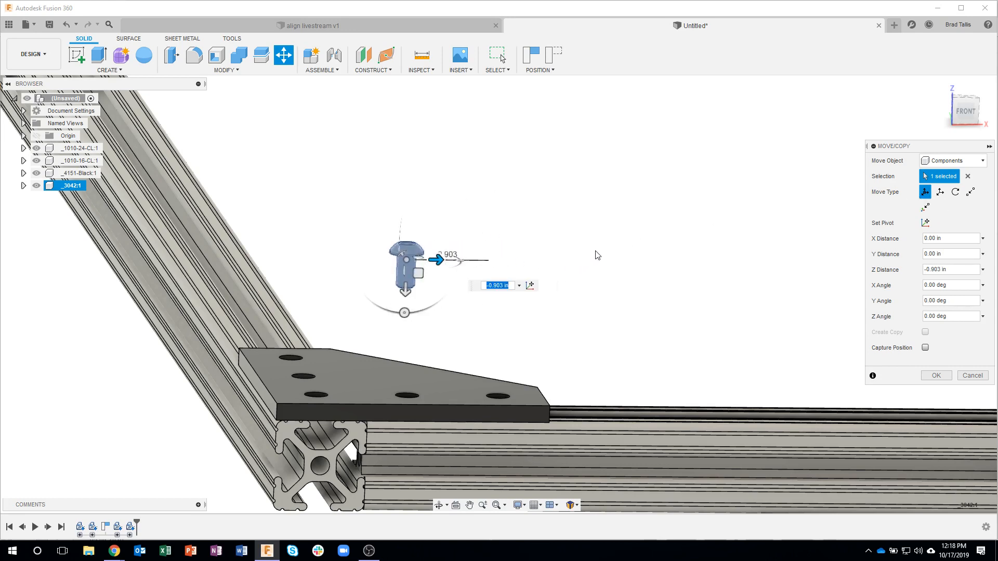
Step: Move the screw point to point from the center of its head's underside to the plate's corner hole, and apply the move
click(971, 192)
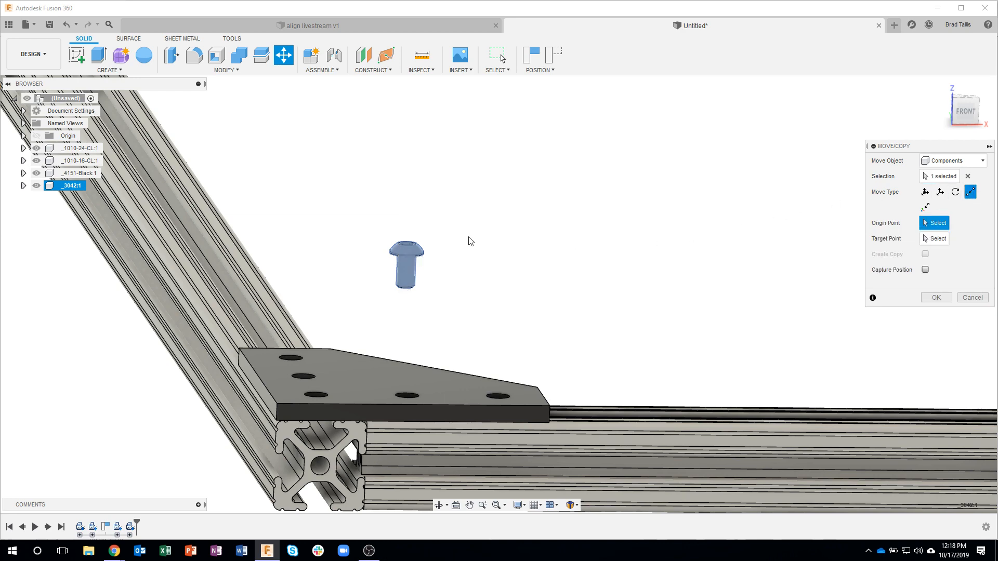
scroll(410, 259, up, 8)
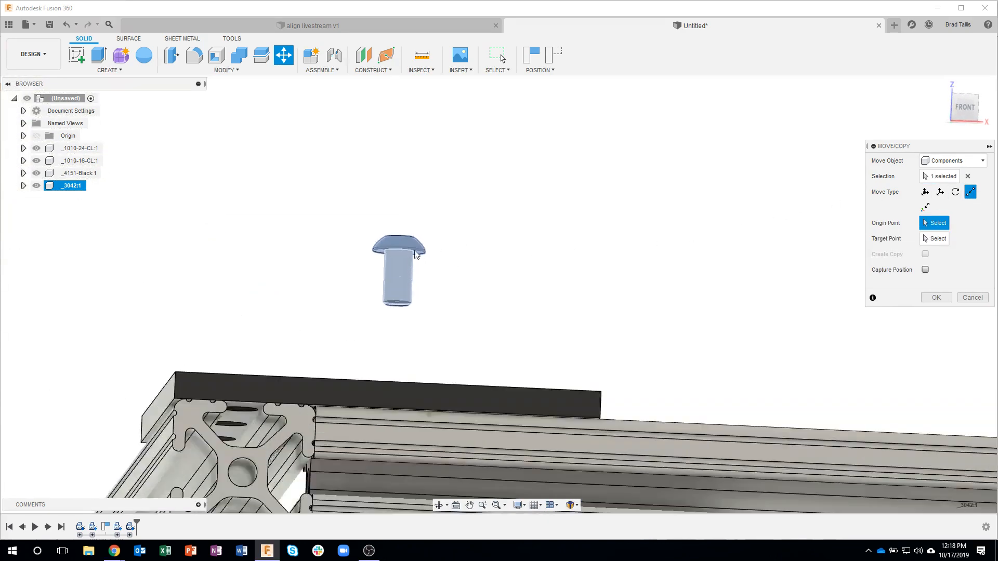
scroll(409, 259, up, 6)
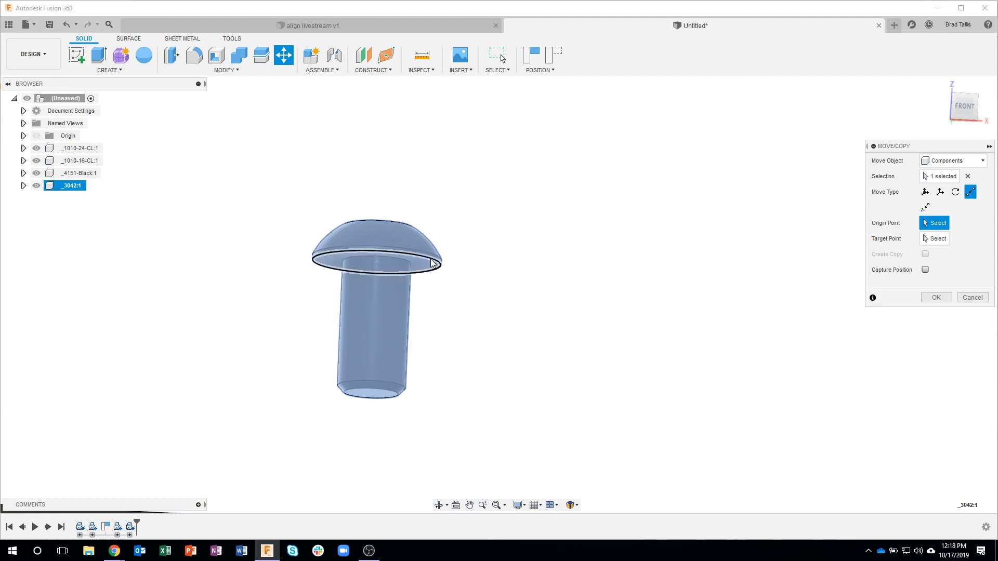
shift+middle_drag(431, 259, 432, 256)
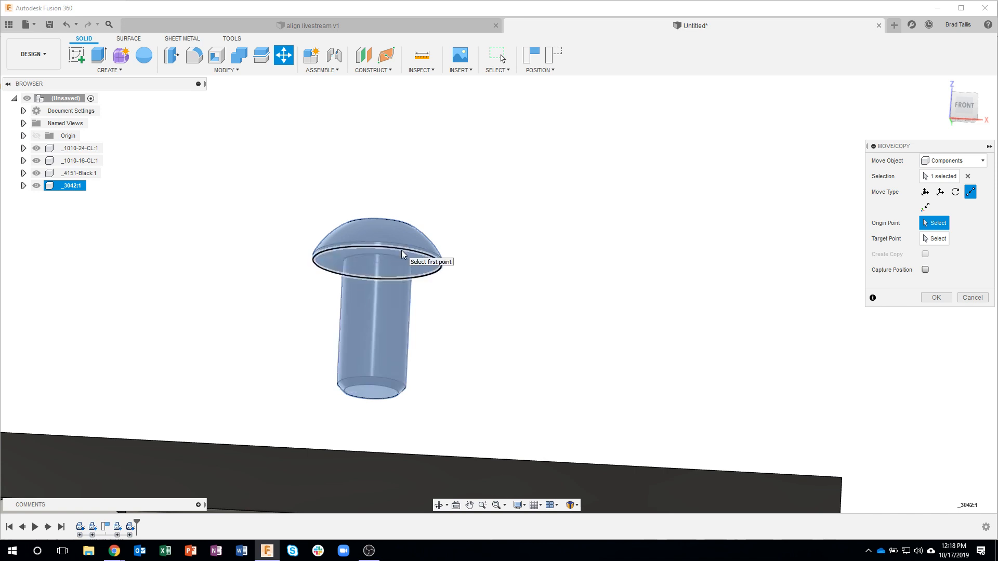
scroll(481, 325, down, 4)
shift+middle_drag(546, 324, 500, 251)
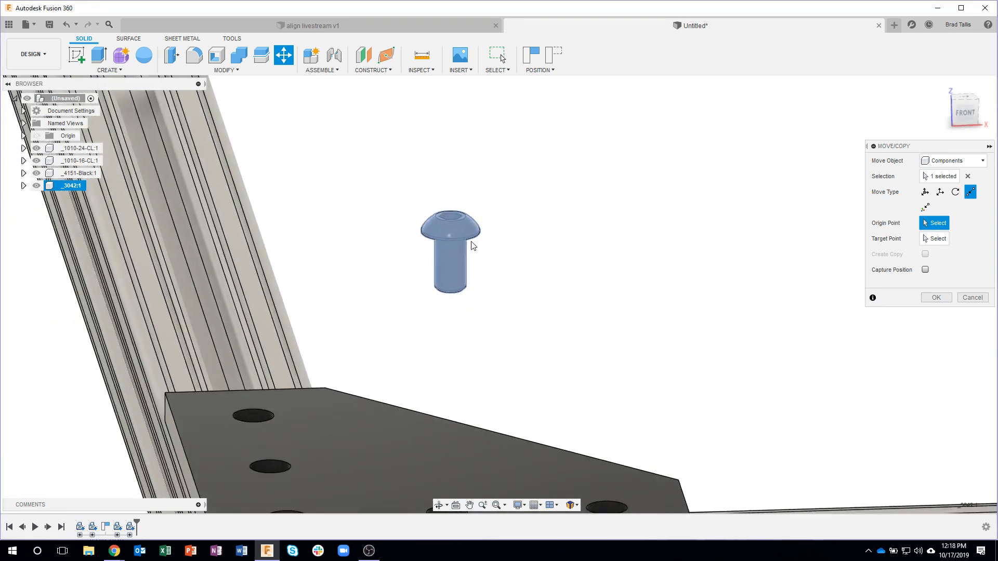
click(473, 246)
shift+middle_drag(525, 330, 497, 362)
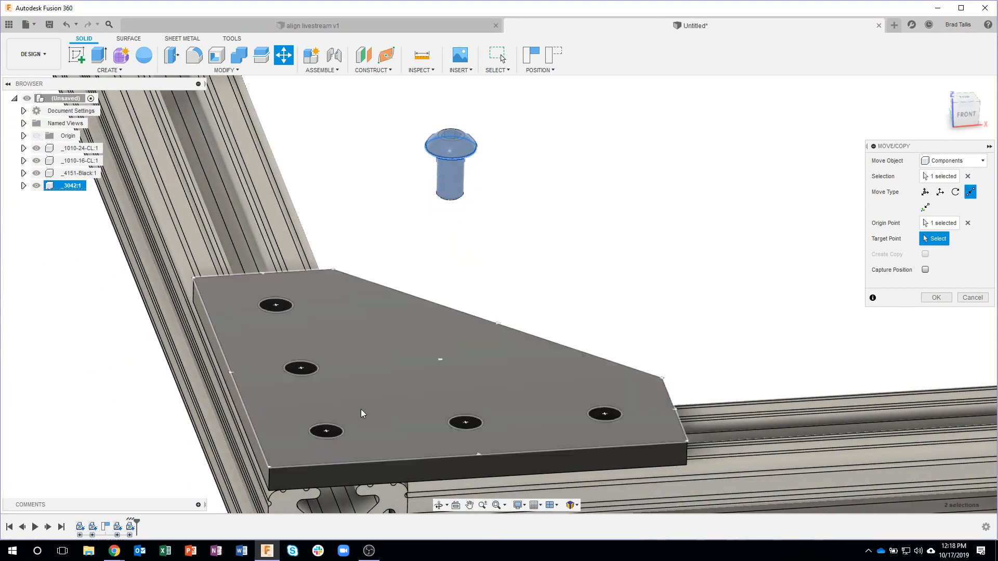
click(339, 434)
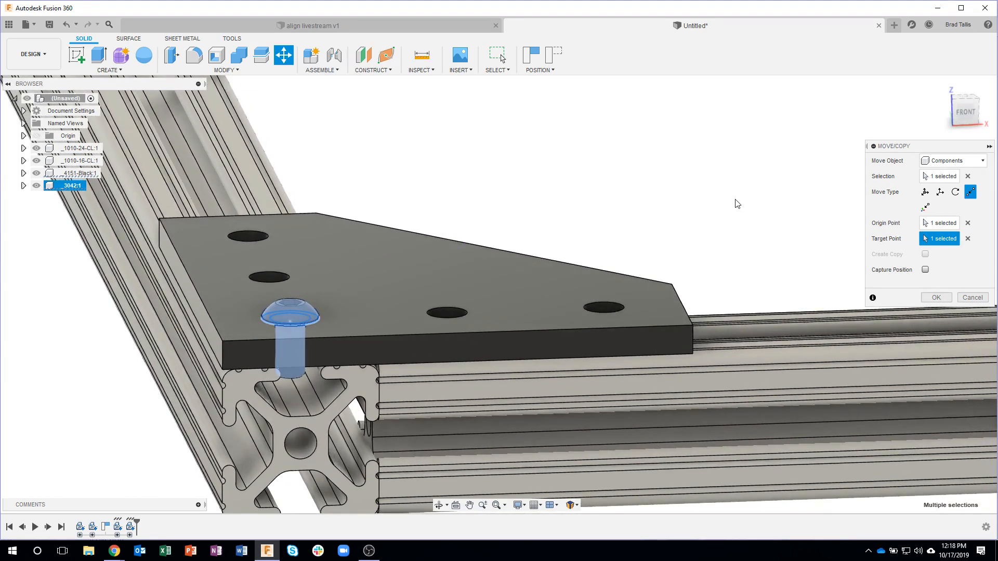
scroll(307, 326, up, 2)
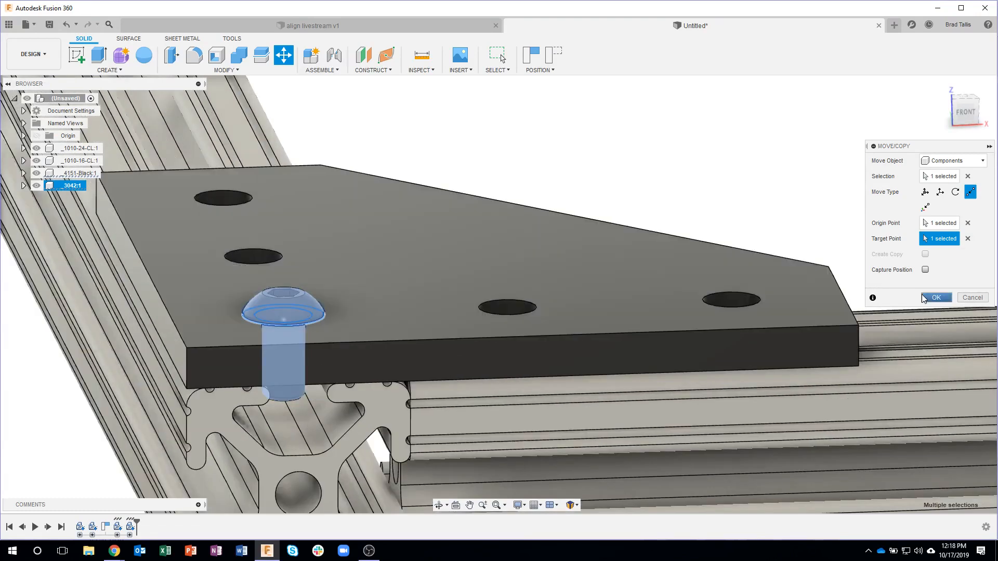
click(930, 297)
scroll(306, 324, up, 2)
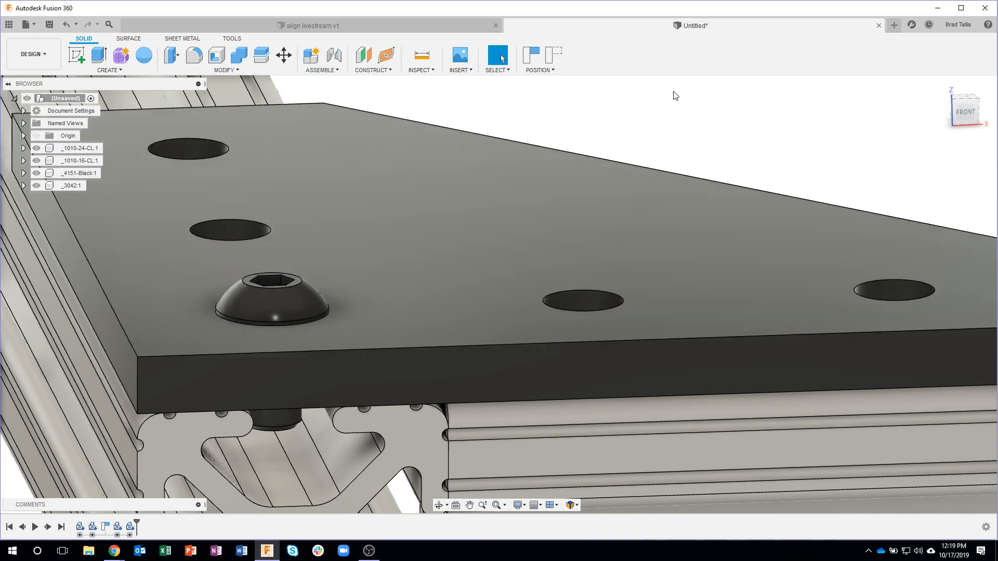
shift+middle_drag(674, 92, 664, 136)
scroll(665, 136, down, 6)
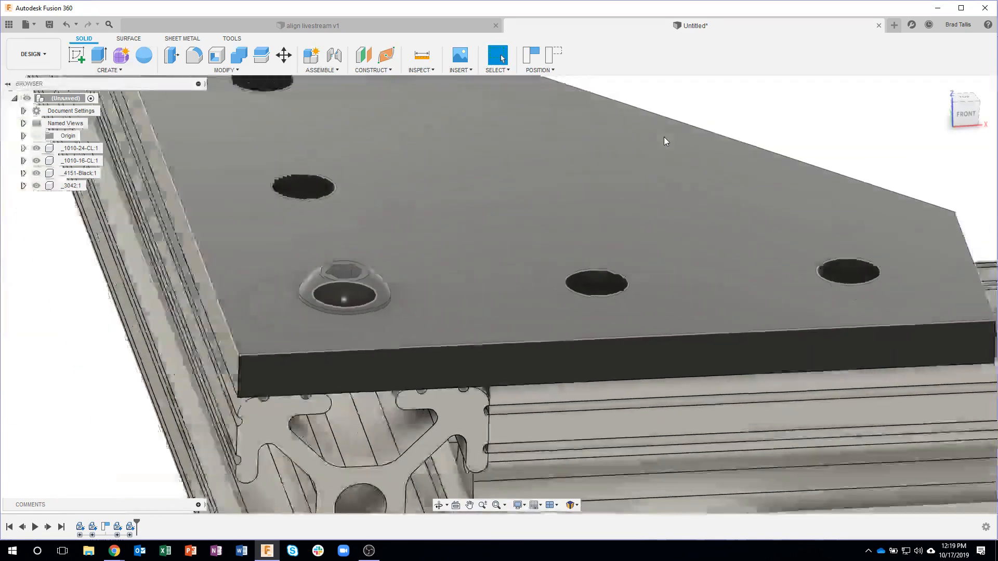
shift+middle_drag(588, 185, 263, 245)
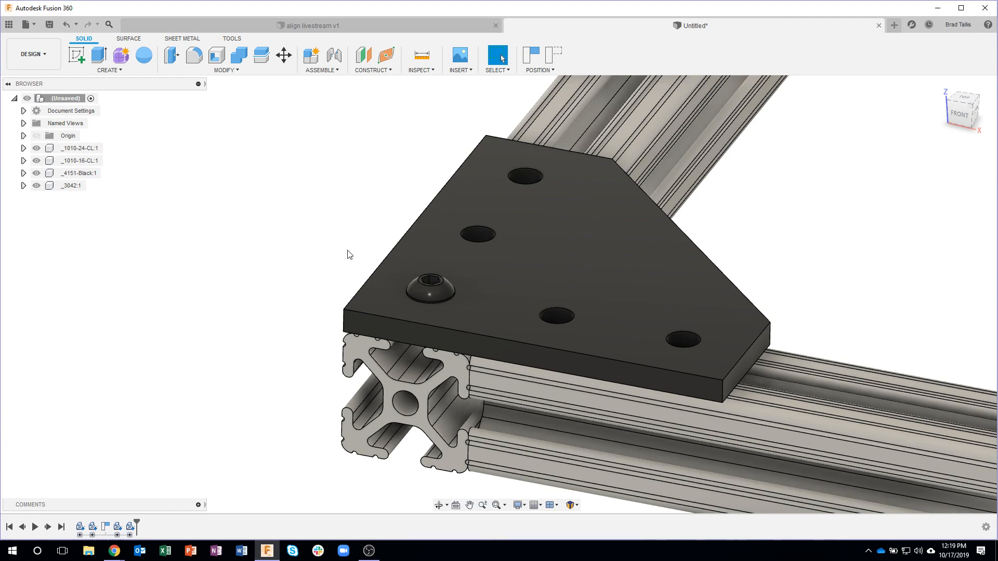
Step: Try pulling the plate and screw off the corner and reverting the component positions, and undo these changes
scroll(371, 235, down, 2)
drag(535, 271, 746, 208)
drag(443, 308, 294, 206)
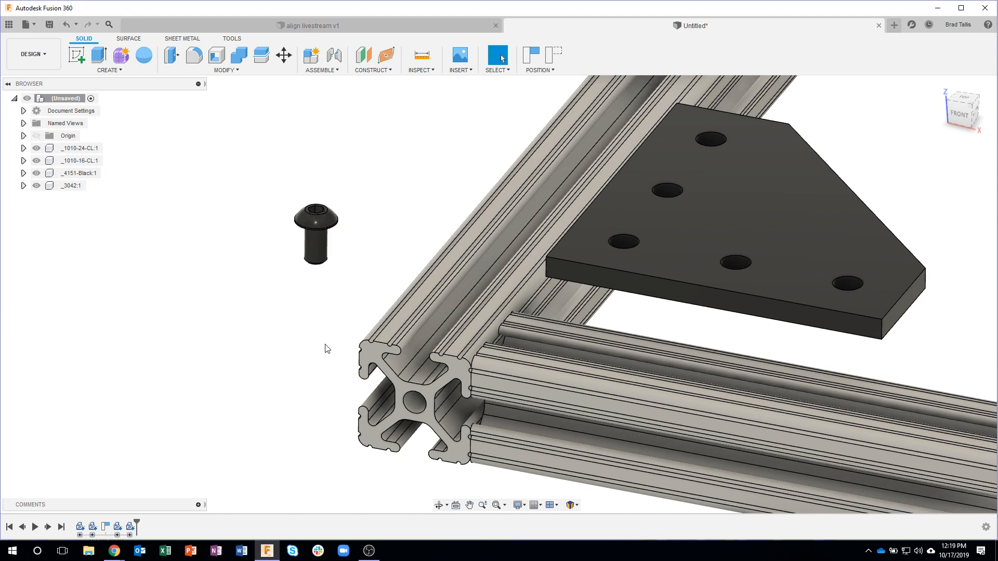
click(554, 54)
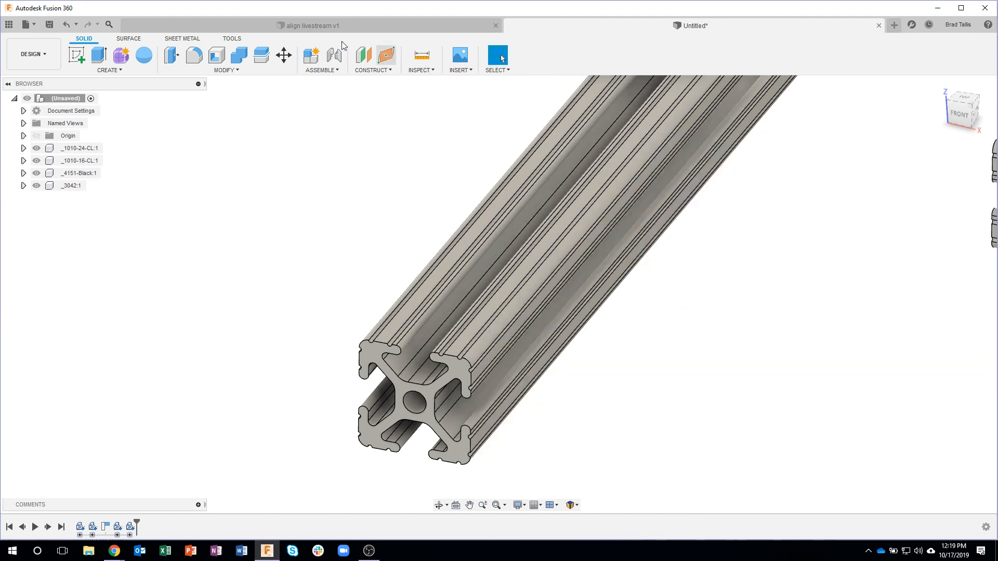
click(66, 26)
click(66, 27)
click(67, 28)
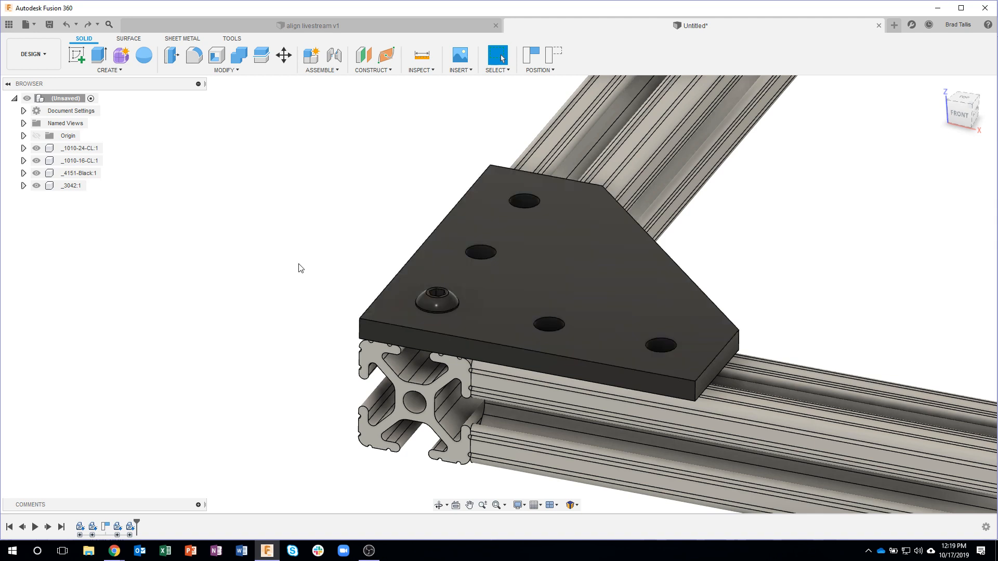
Step: Examine how the screw passes through the plate into the slot of the 24-inch profile
shift+middle_drag(296, 287, 475, 252)
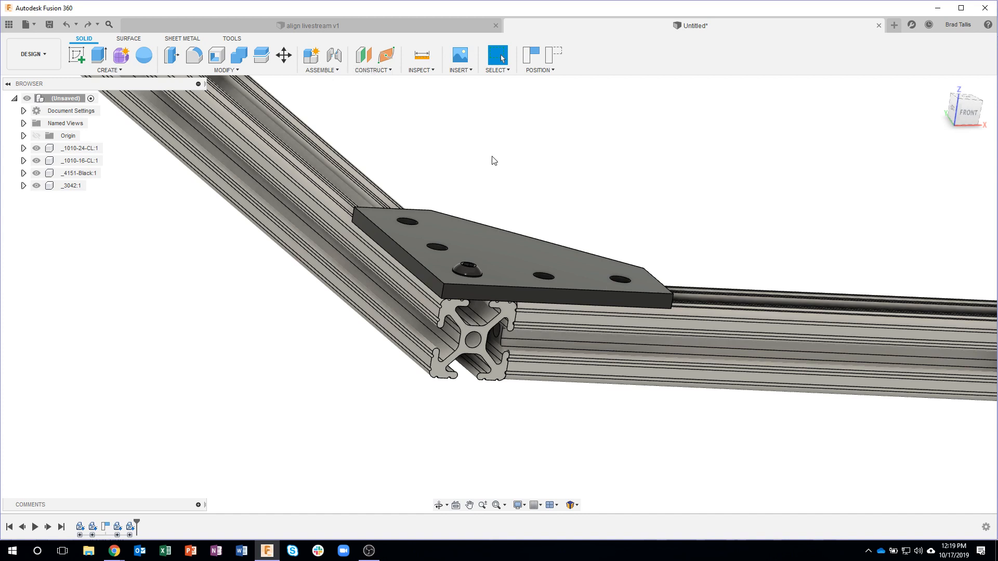
shift+middle_drag(528, 163, 352, 250)
scroll(493, 342, up, 5)
scroll(521, 366, up, 6)
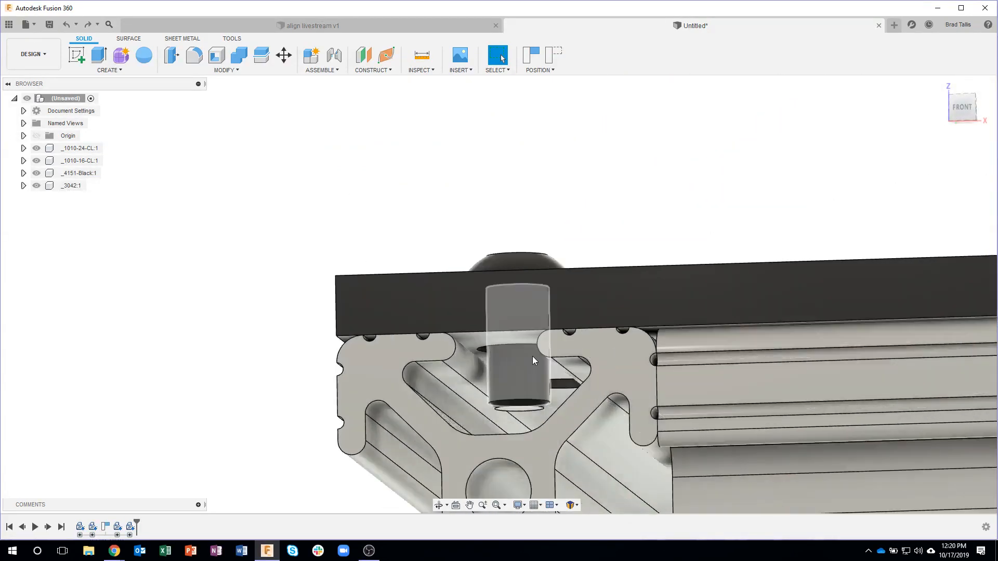
shift+middle_drag(514, 386, 486, 382)
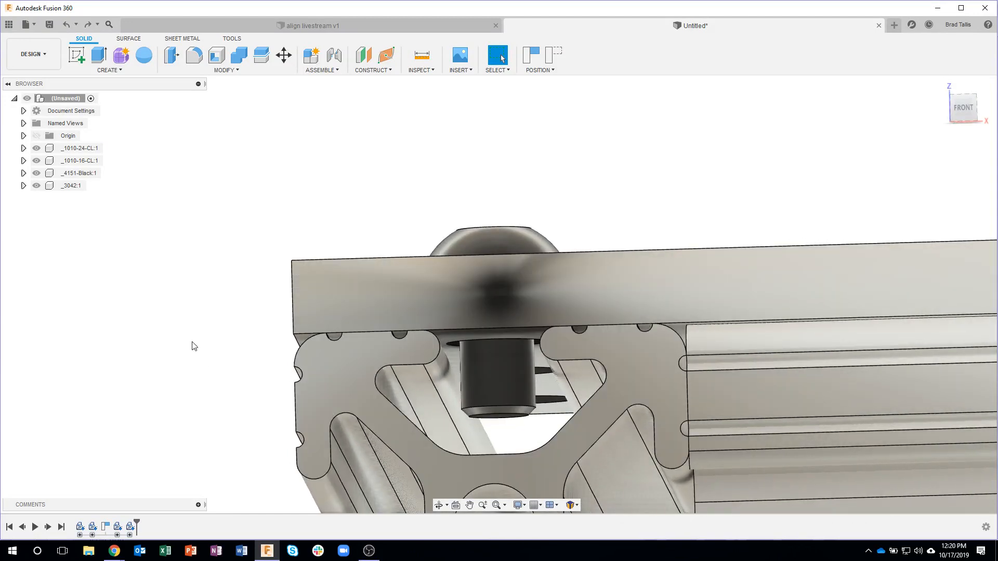
shift+middle_drag(229, 204, 130, 520)
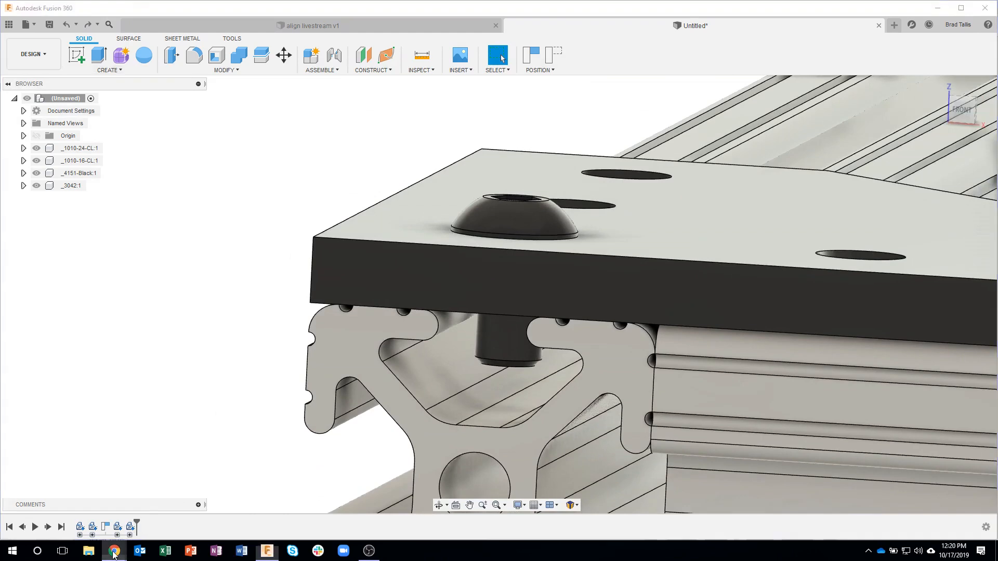
Step: Switch to the parts catalog in Chrome, return to the 80/20 fastening options, open the Slide-In Economy T-Nuts and inspect the 3D preview
mouse_move(114, 552)
click(416, 522)
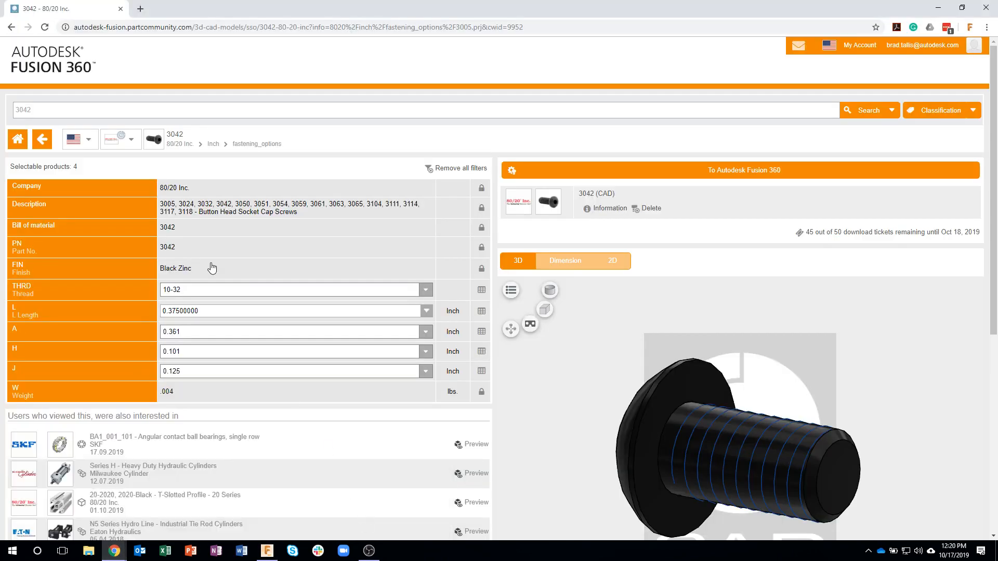
click(47, 139)
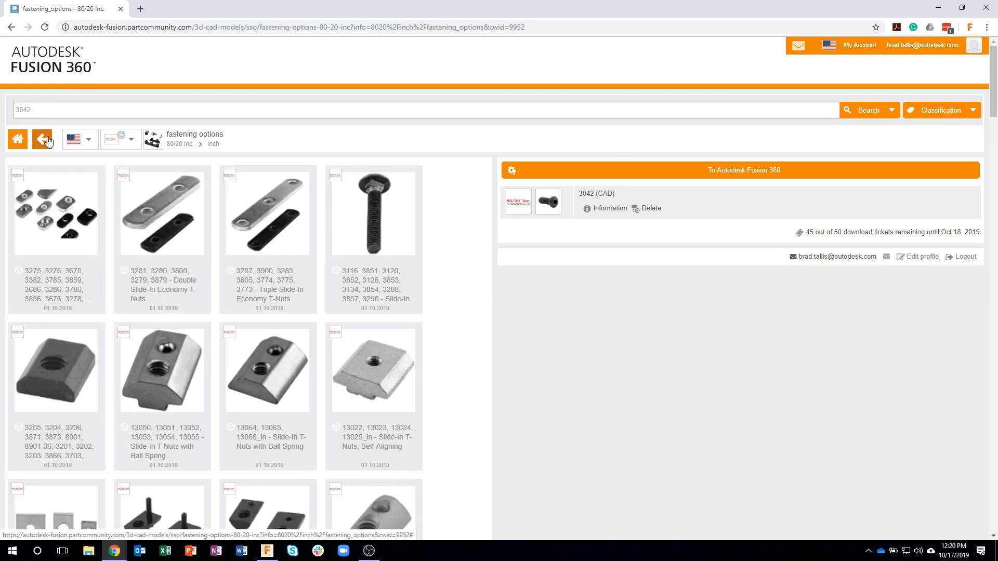
click(72, 223)
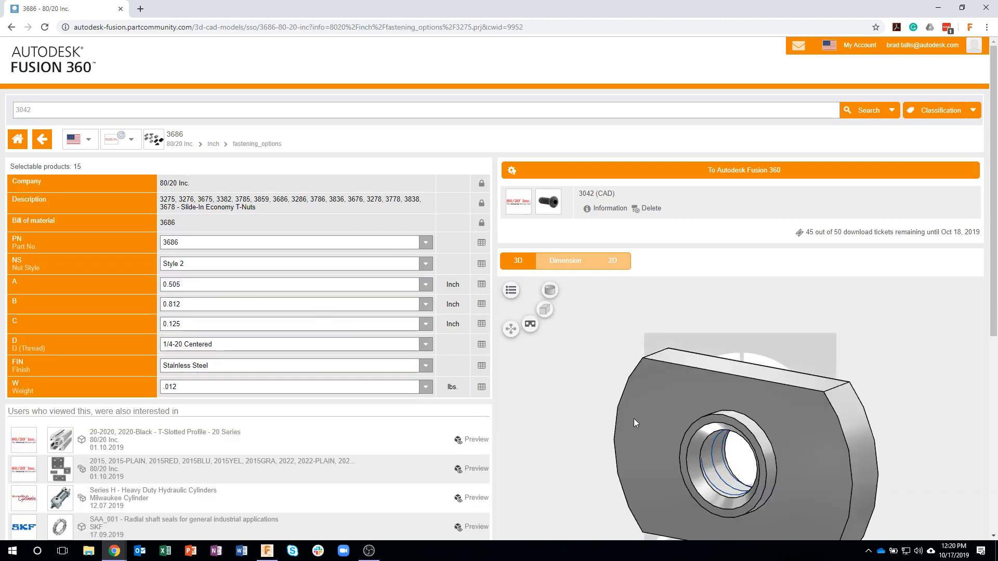
drag(701, 435, 737, 420)
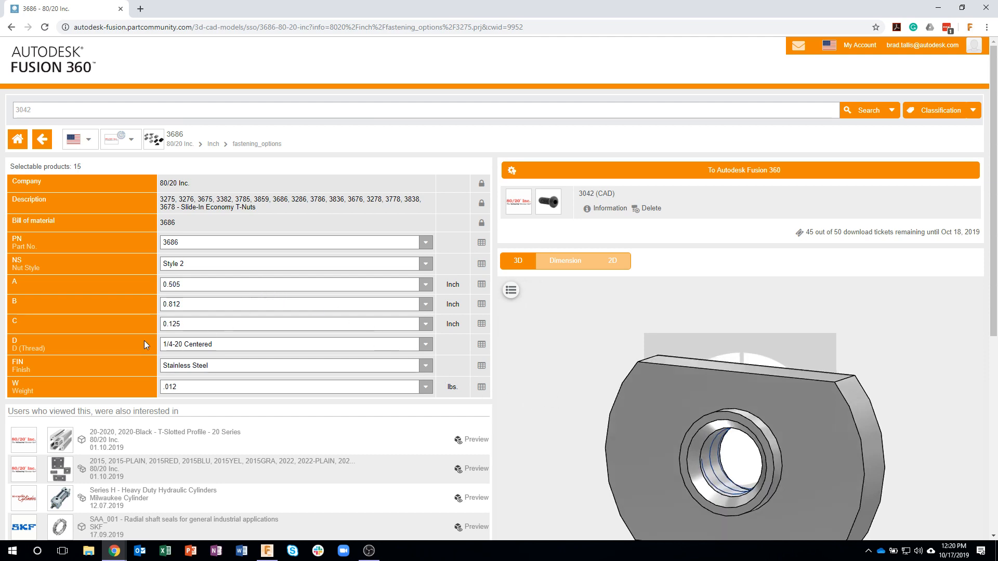
Step: Set the T-nut's thread to 10-32 Centered for part 3276 and send it to Fusion 360, allowing the NLauncher application to open
click(221, 347)
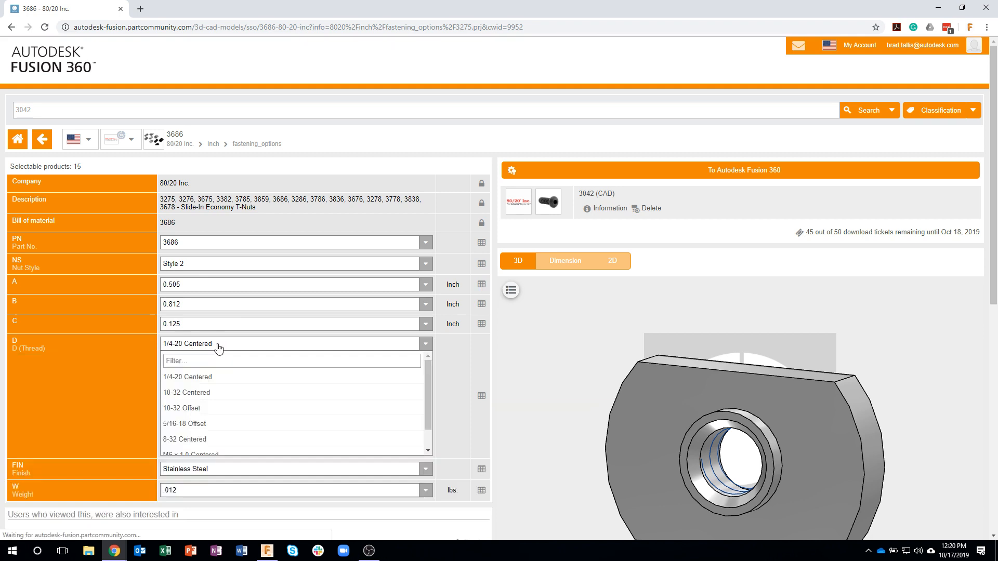
click(206, 394)
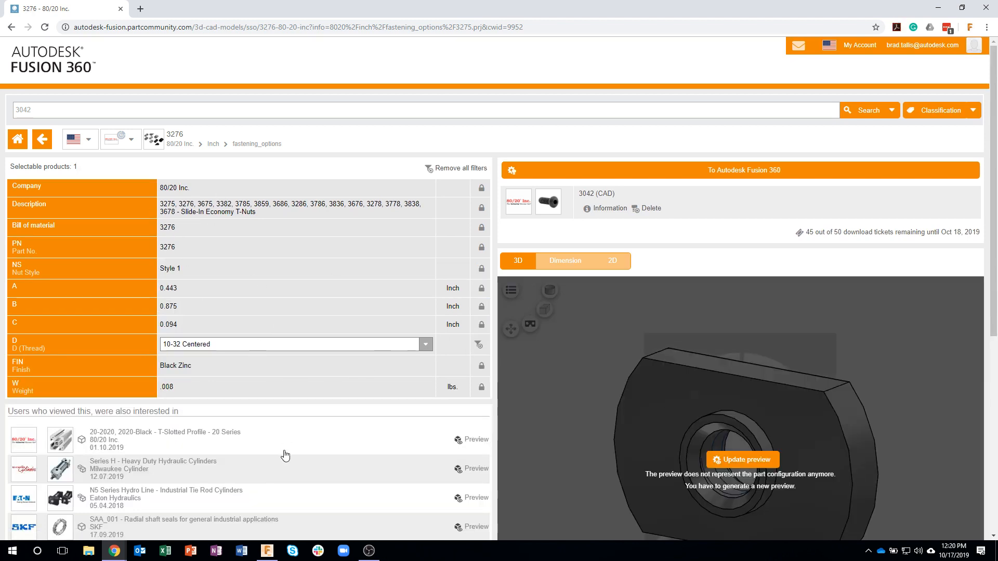
click(618, 175)
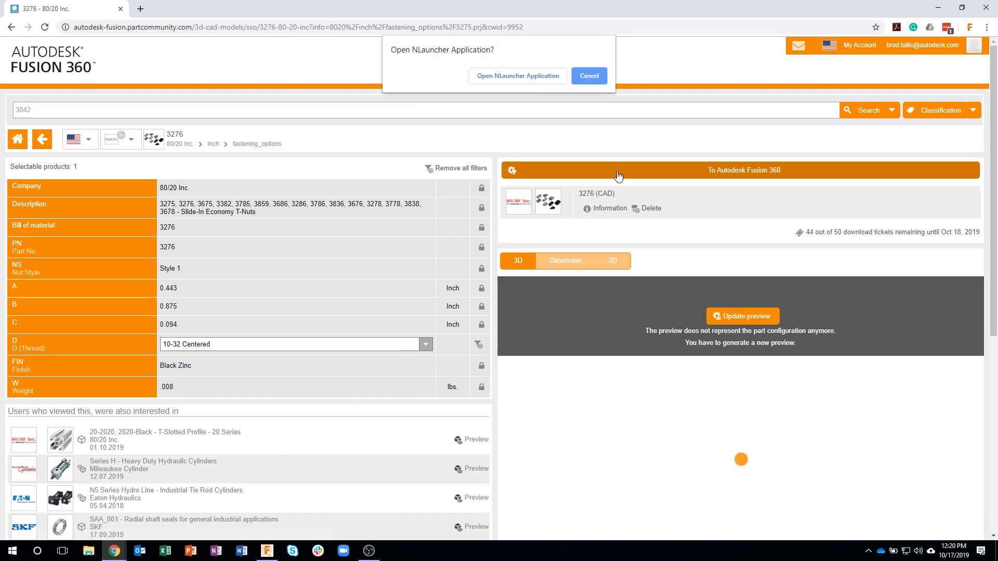
click(527, 76)
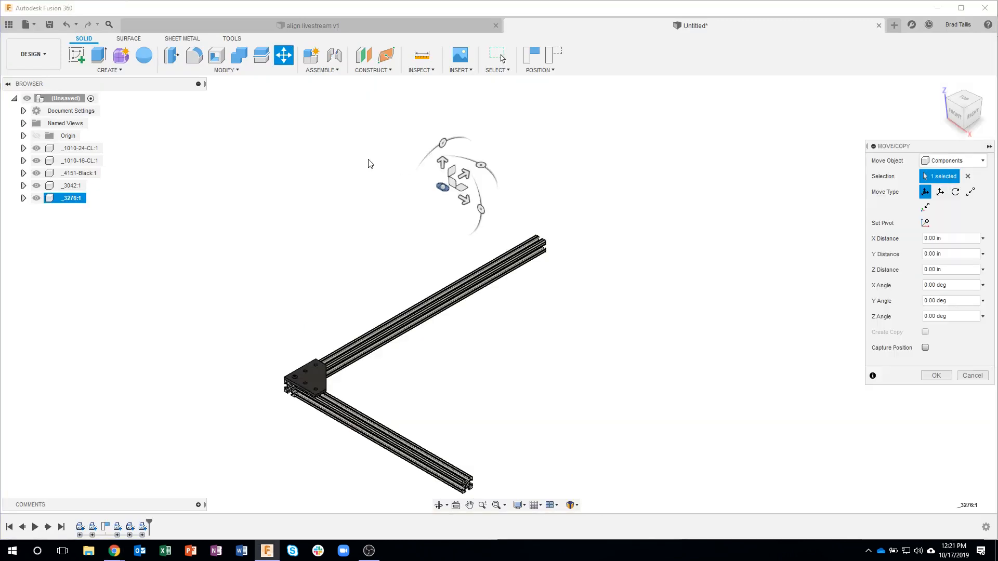
Step: Shift the 3276 T-nut about -9.628 in along Y and about -11.094 in along Z, close to the plate
click(964, 99)
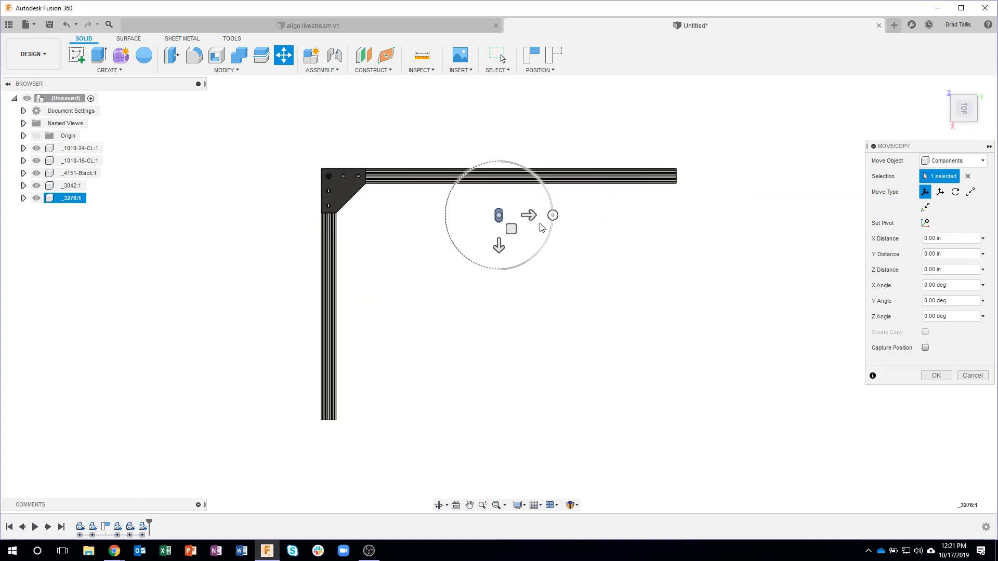
drag(530, 216, 385, 215)
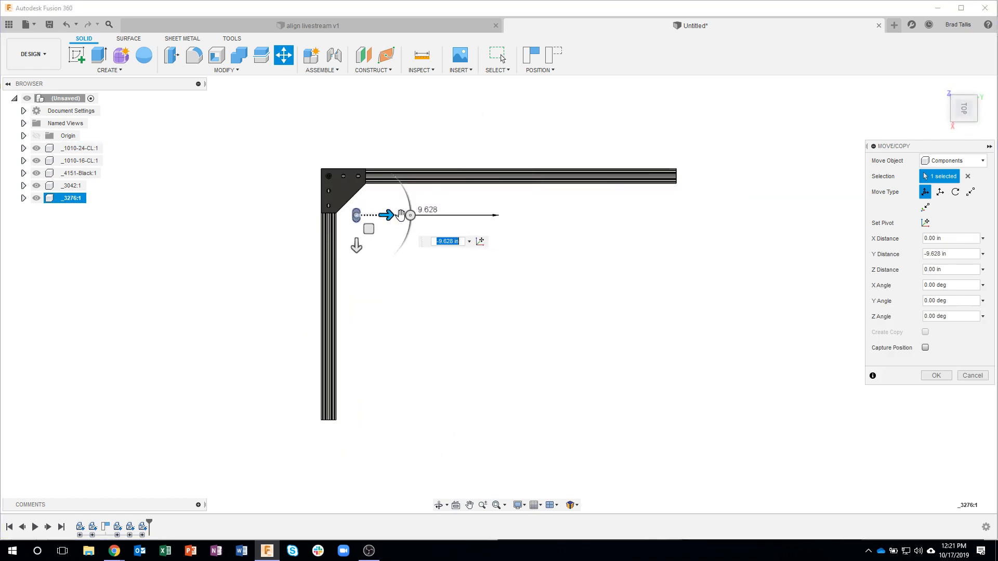
shift+middle_drag(464, 217, 388, 219)
drag(404, 207, 426, 347)
shift+middle_drag(397, 388, 422, 394)
scroll(422, 393, up, 3)
scroll(422, 394, up, 5)
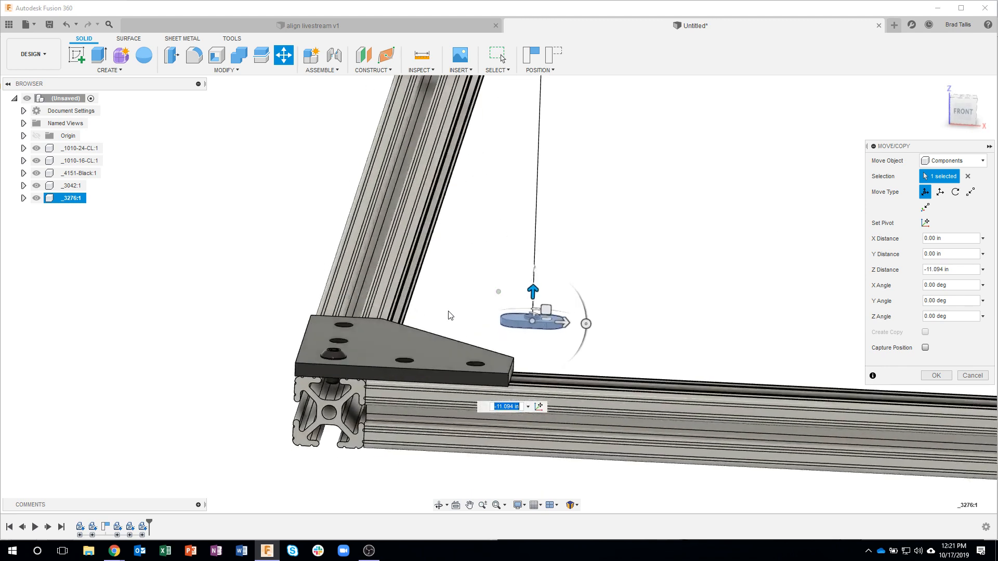
Step: Rotate the T-nut -90° about Z so its length runs along the slot of the 24-inch profile
shift+middle_drag(477, 317, 546, 298)
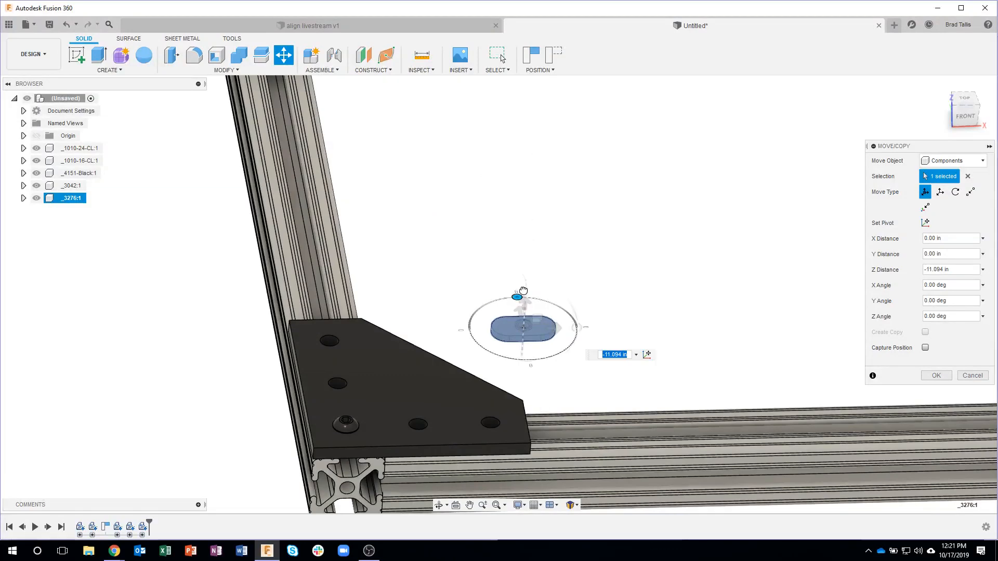
drag(517, 297, 587, 326)
shift+middle_drag(586, 326, 707, 260)
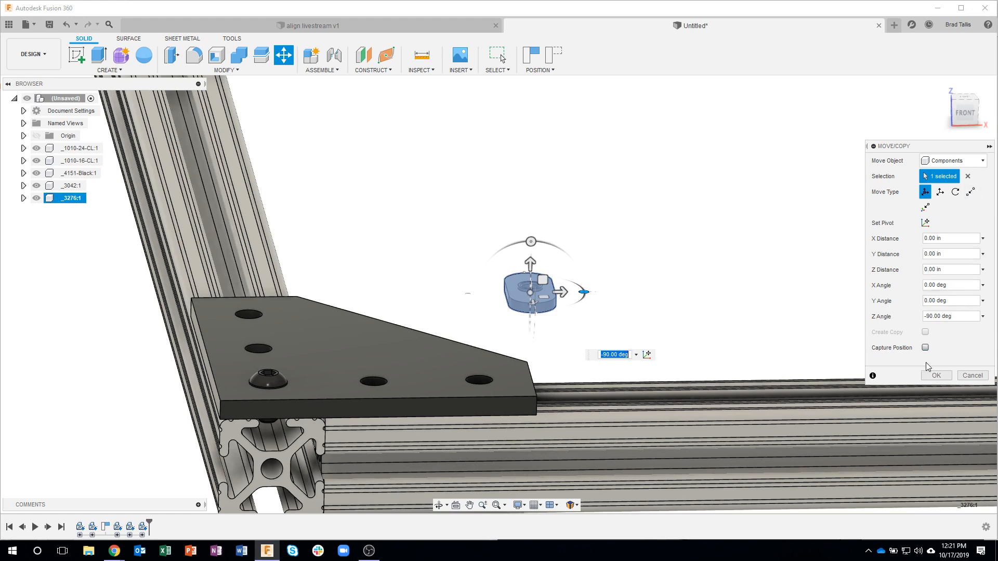
Step: Try moving the T-nut point to point from the center of its raised collar to the underside of the plate's corner hole
click(971, 192)
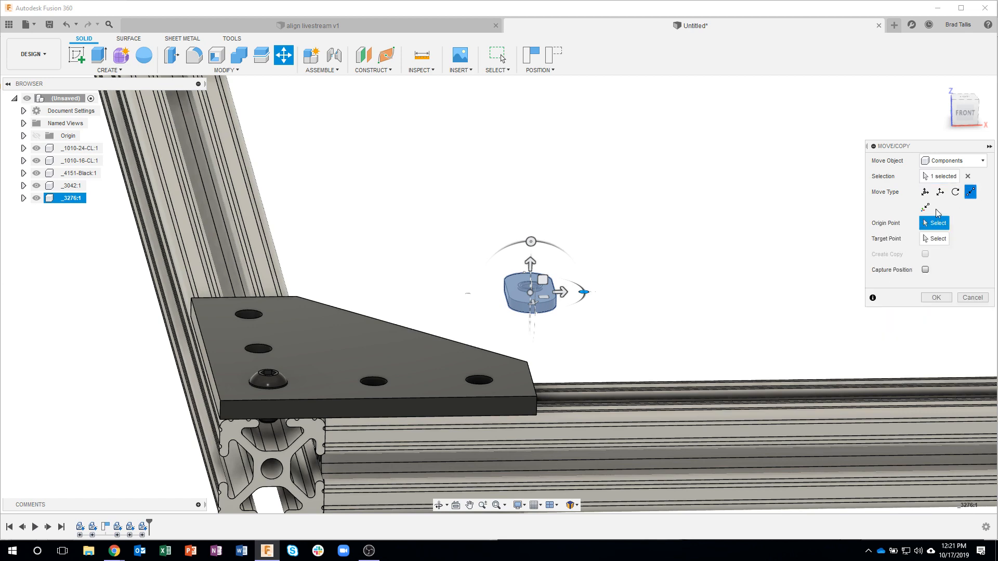
scroll(577, 289, up, 3)
scroll(537, 293, up, 2)
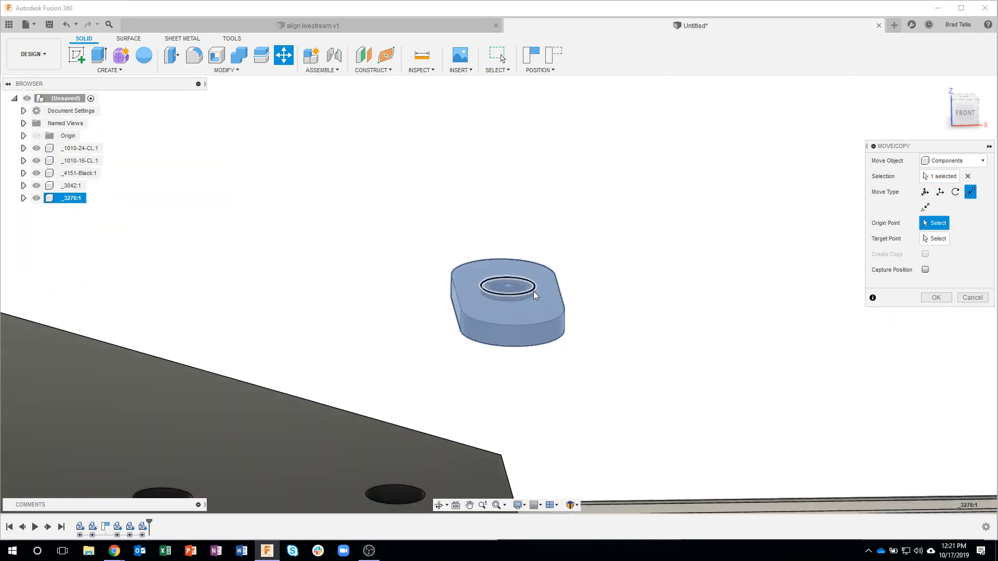
click(531, 293)
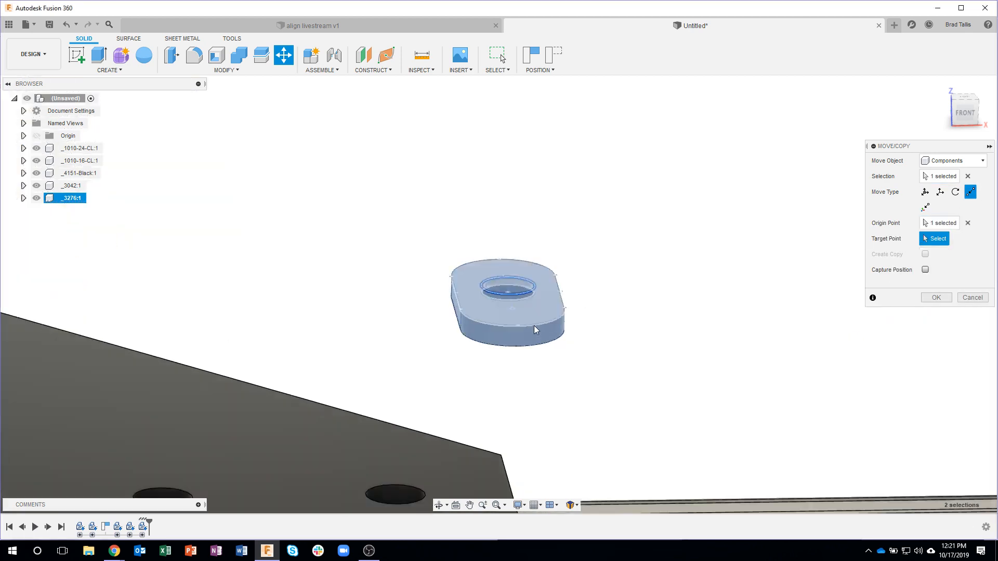
scroll(535, 328, down, 4)
shift+middle_drag(488, 320, 352, 304)
scroll(307, 304, up, 2)
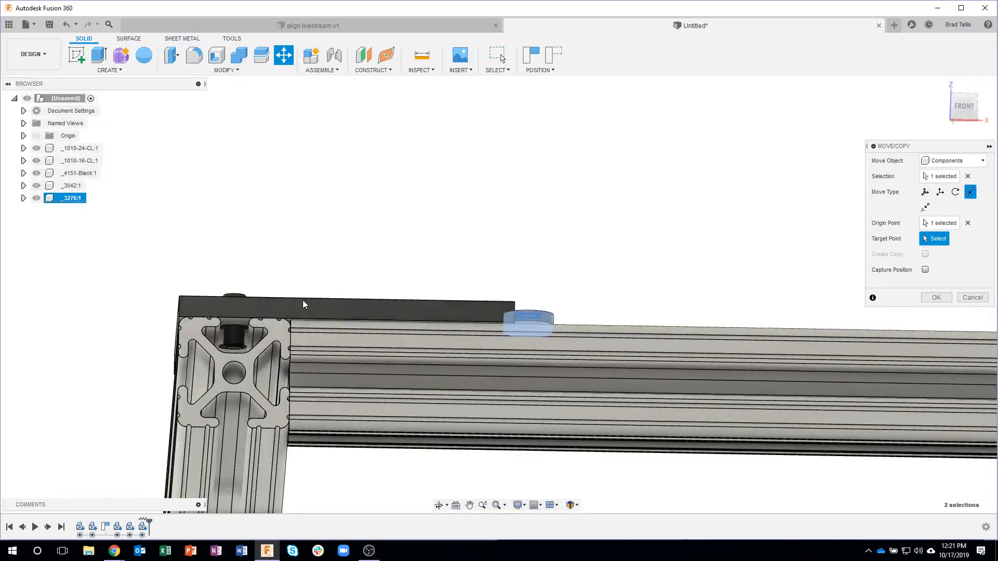
scroll(240, 311, up, 3)
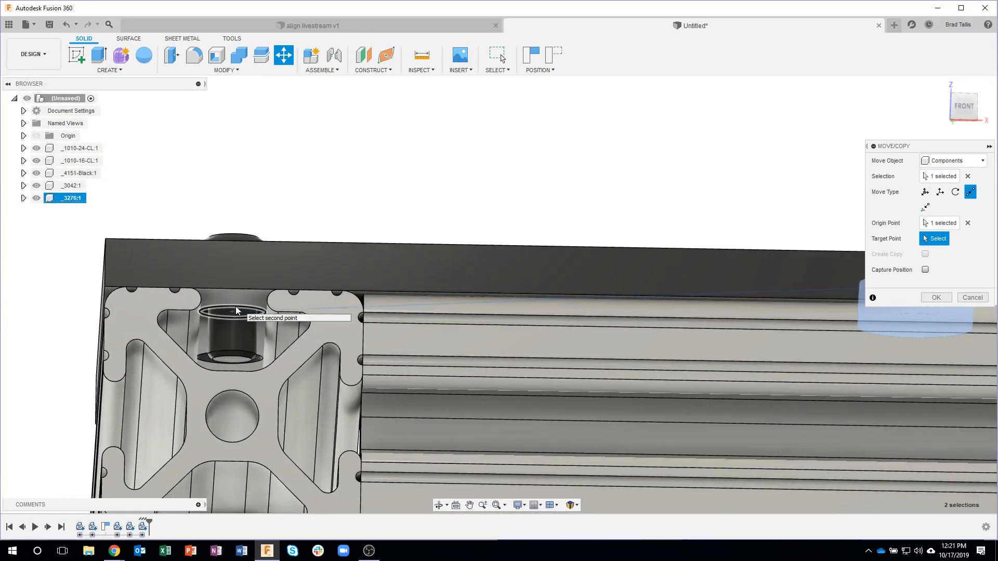
click(244, 311)
shift+middle_drag(243, 311, 193, 328)
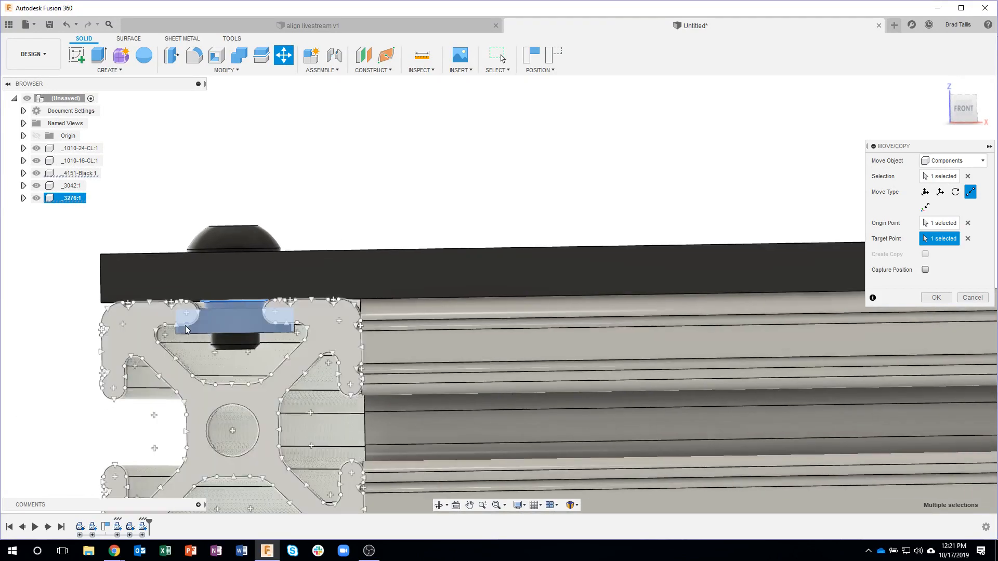
shift+middle_drag(520, 224, 936, 234)
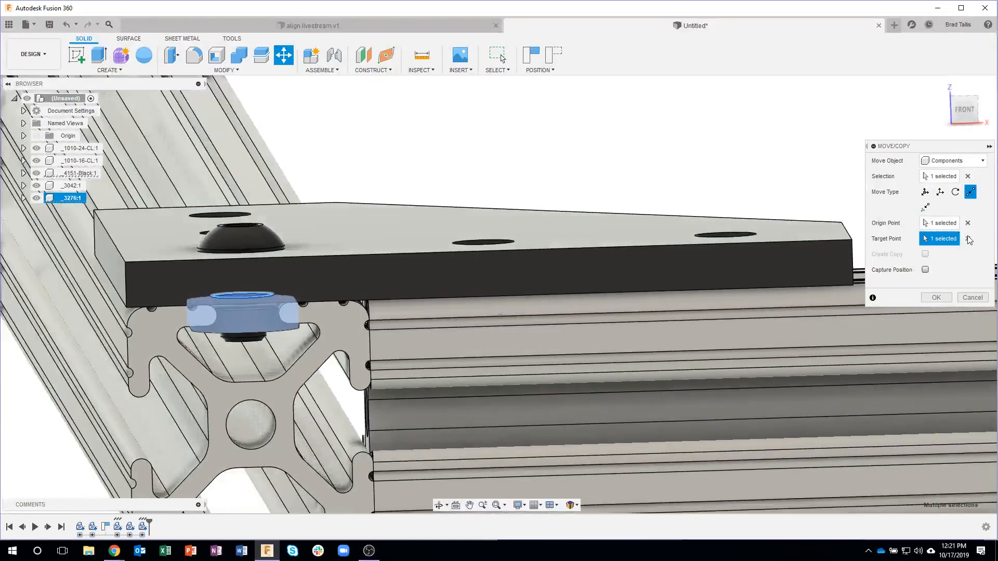
Step: Clear the target point of the move and apply only the T-nut's shift and rotation
click(968, 238)
shift+middle_drag(663, 190, 933, 298)
click(935, 297)
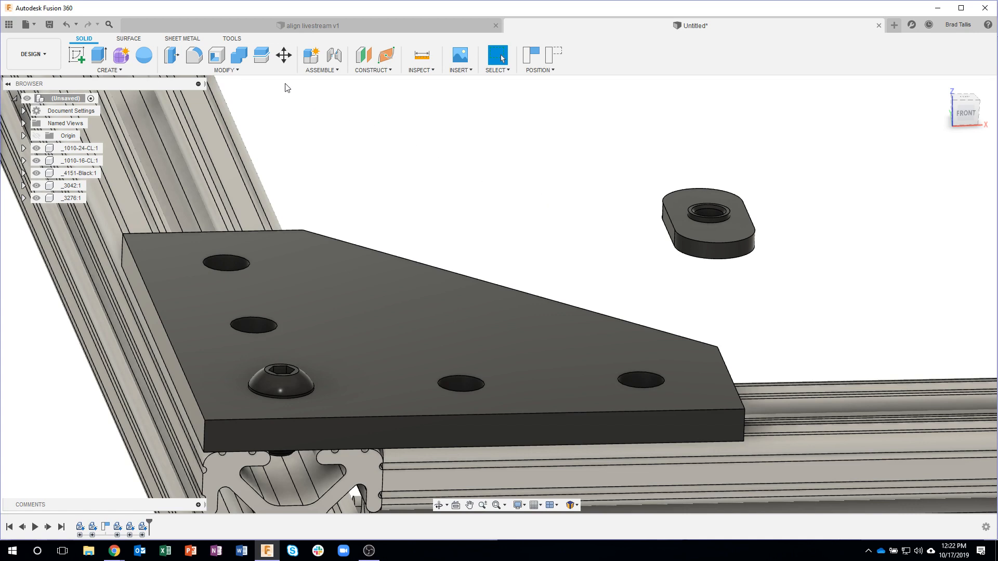
Step: Use Align to place the T-nut's raised collar edge on the bottom edge of the plate's corner hole
click(240, 76)
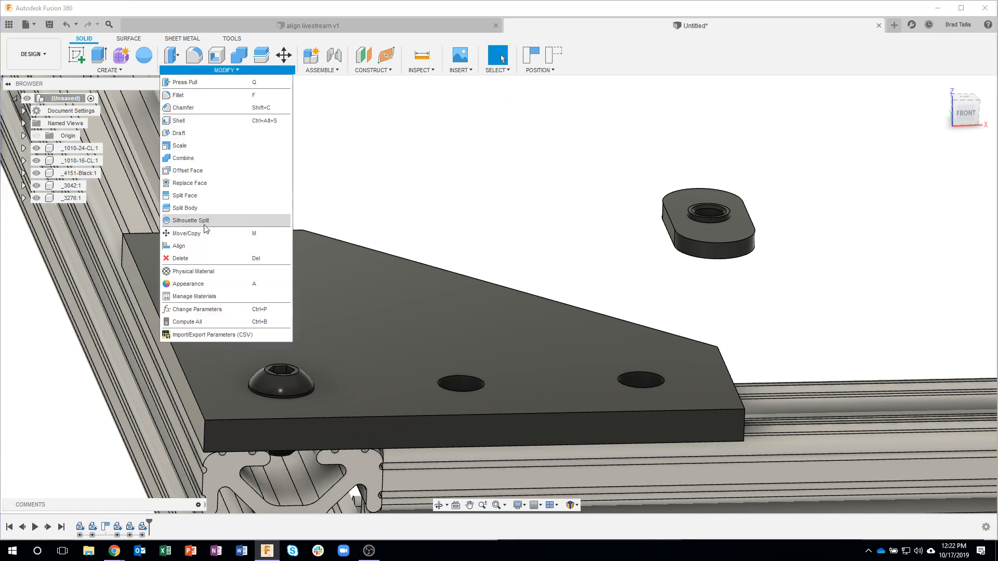
click(197, 246)
shift+middle_drag(524, 151, 722, 228)
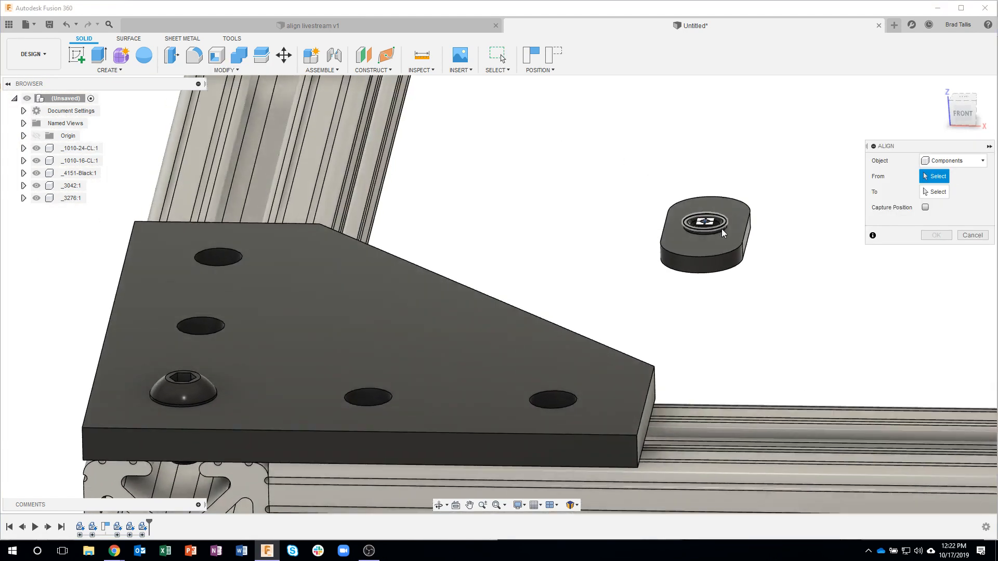
scroll(722, 232, up, 5)
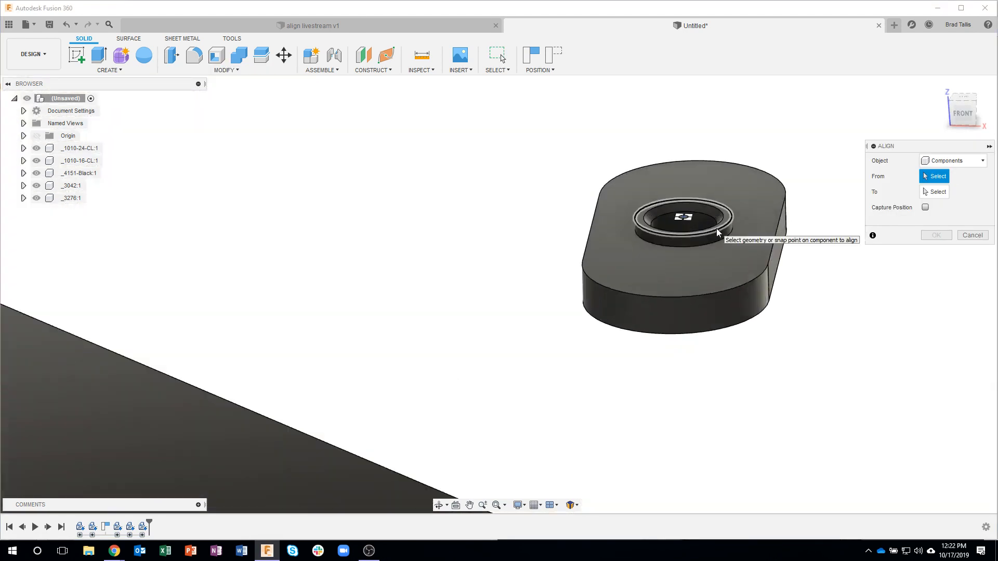
click(716, 232)
scroll(556, 291, down, 2)
scroll(556, 290, down, 2)
shift+middle_drag(503, 290, 307, 279)
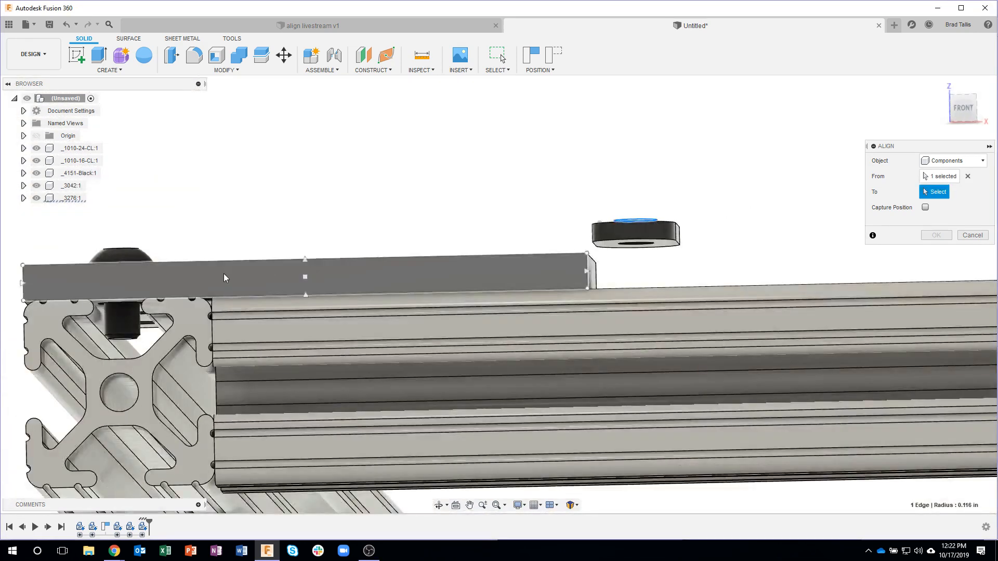
shift+middle_drag(224, 278, 143, 281)
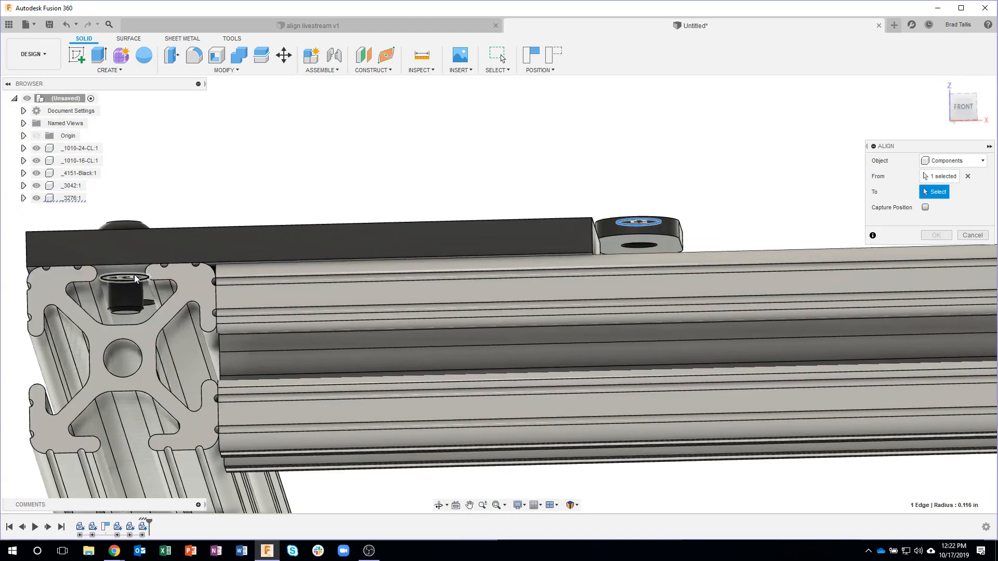
click(134, 278)
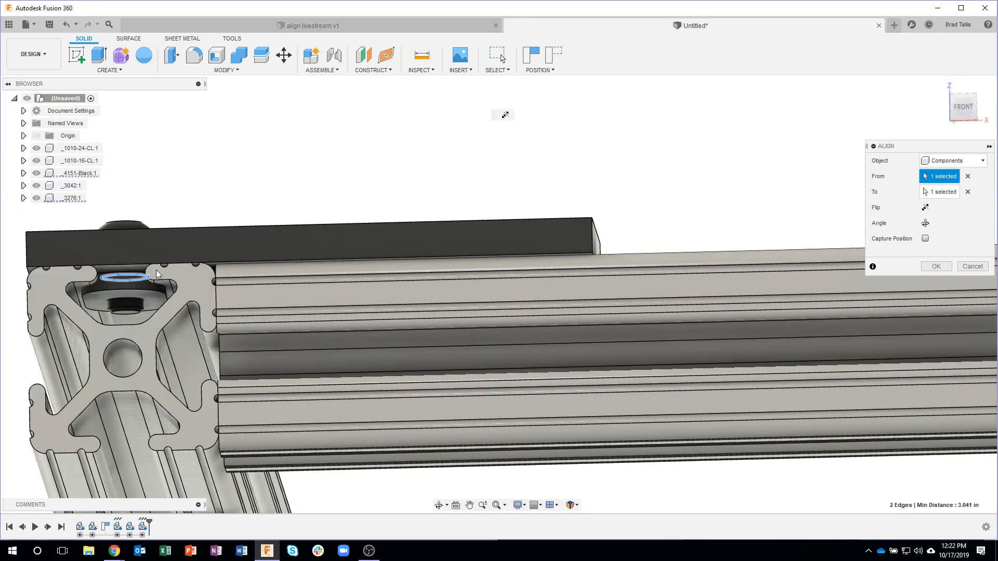
Step: Hide the 4151-Black plate, align the T-nut's flat top face to the inner slot face of the 24-inch profile, and apply it
shift+middle_drag(239, 219, 52, 179)
click(36, 173)
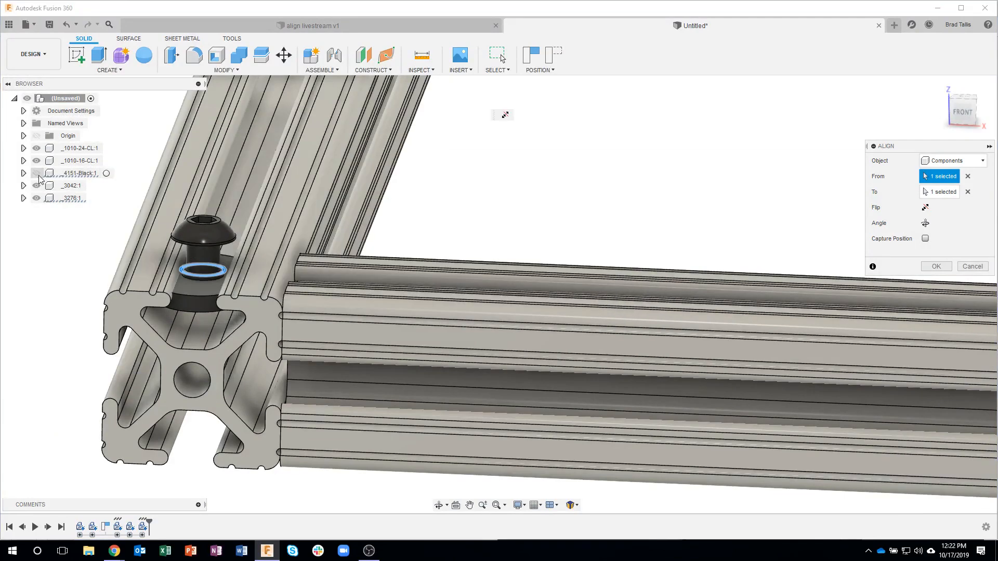
shift+middle_drag(244, 266, 188, 289)
scroll(187, 289, up, 2)
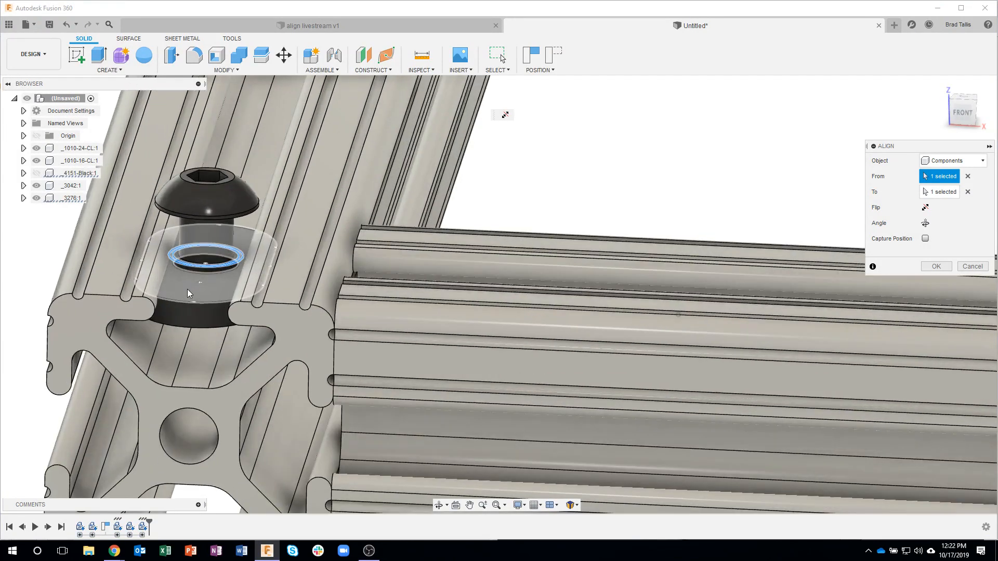
click(181, 288)
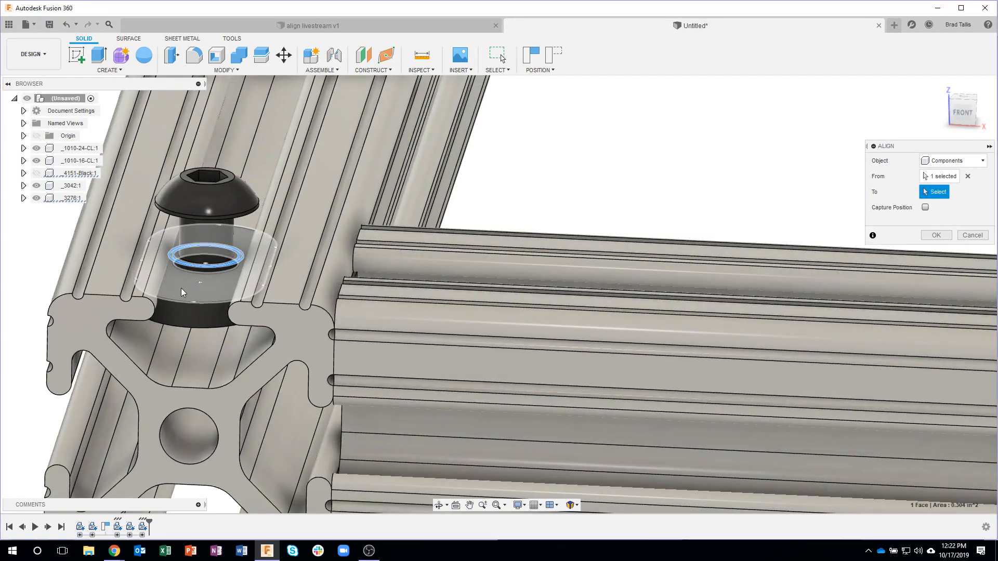
shift+middle_drag(189, 334, 145, 323)
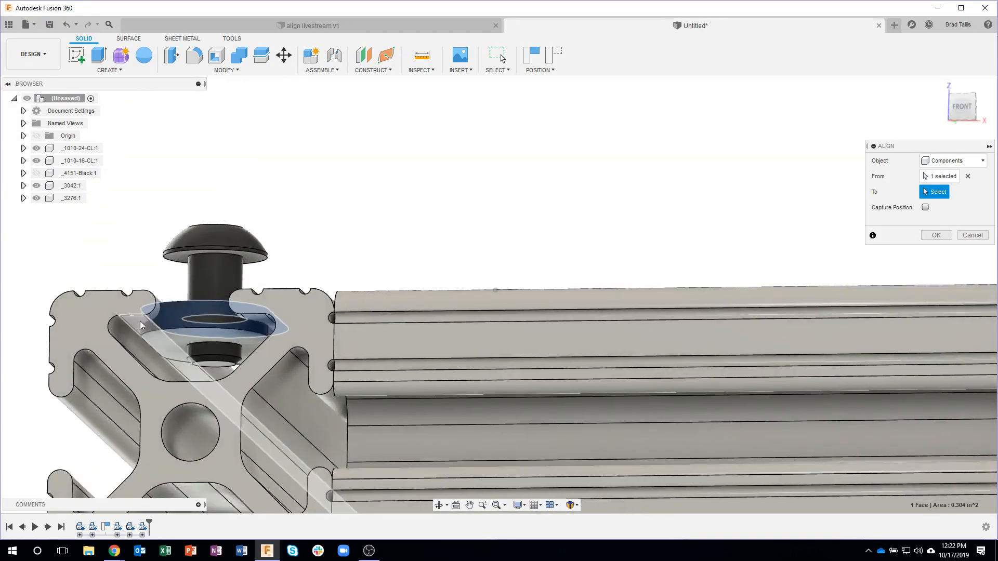
click(139, 322)
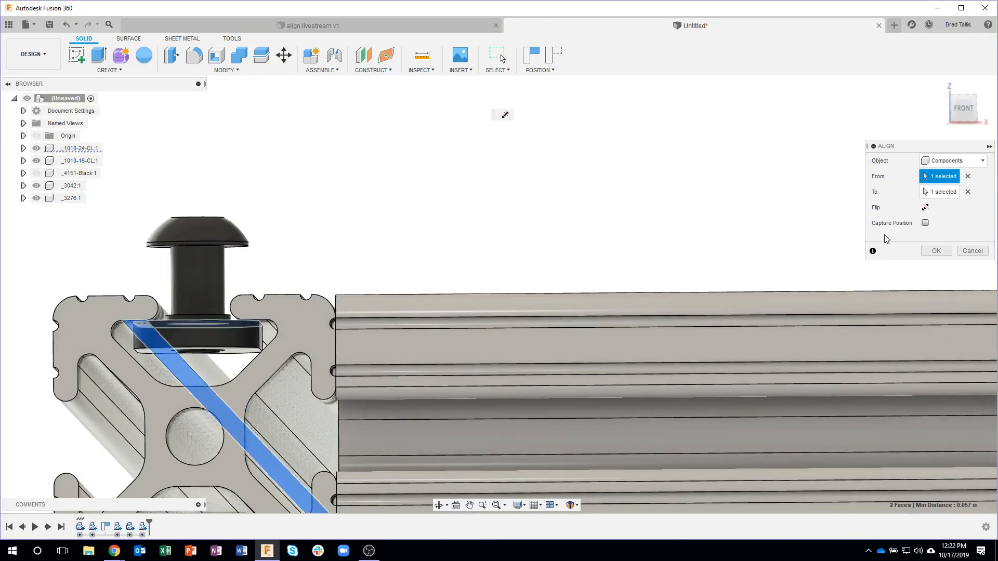
click(934, 251)
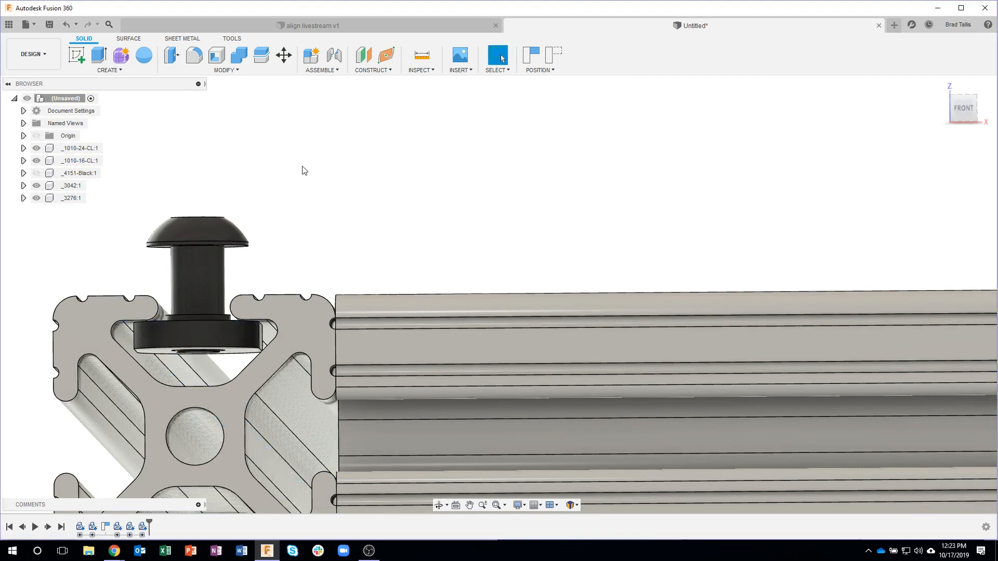
Step: Show the 4151-Black plate again and check the corner with the screw and T-nut in place
click(37, 173)
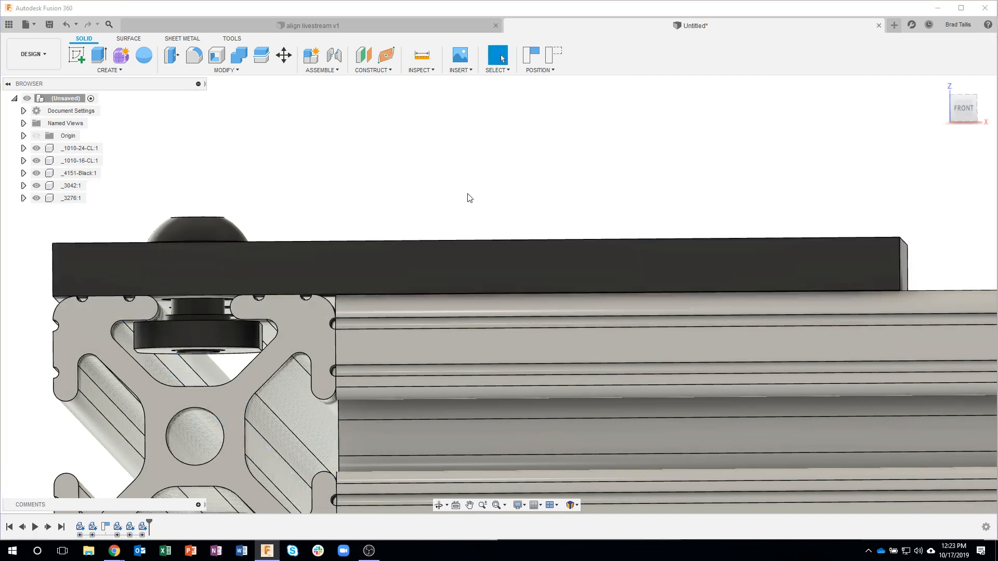
scroll(486, 181, down, 4)
shift+middle_drag(465, 168, 424, 203)
shift+middle_drag(246, 253, 200, 268)
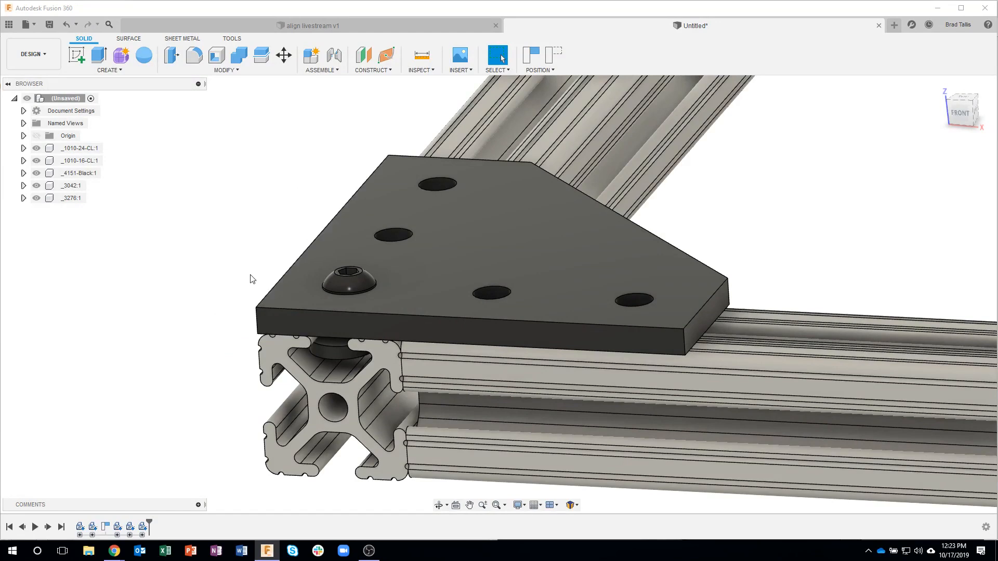
Step: Start a rectangular pattern and capture the moved components' current position
click(142, 69)
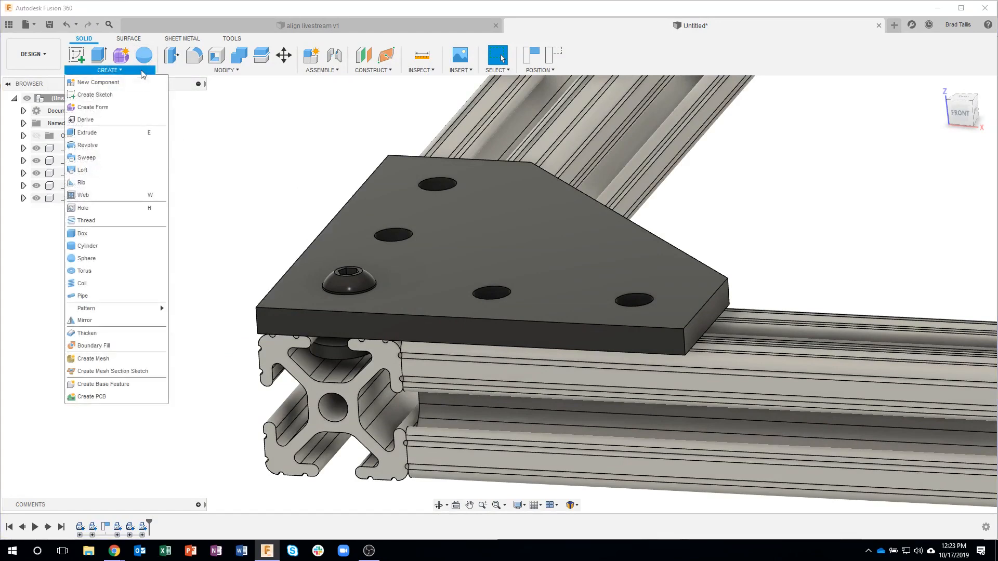
mouse_move(112, 309)
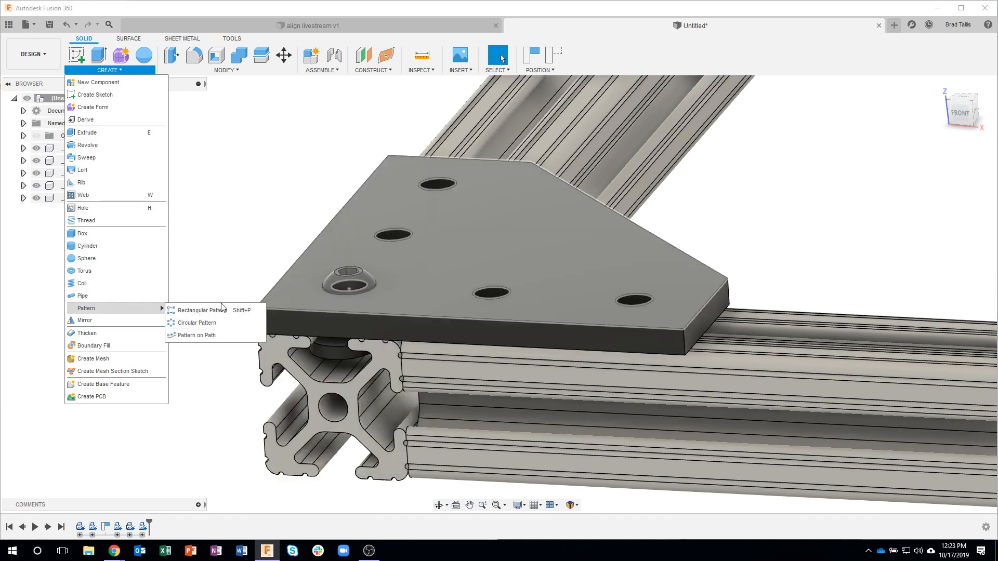
click(206, 310)
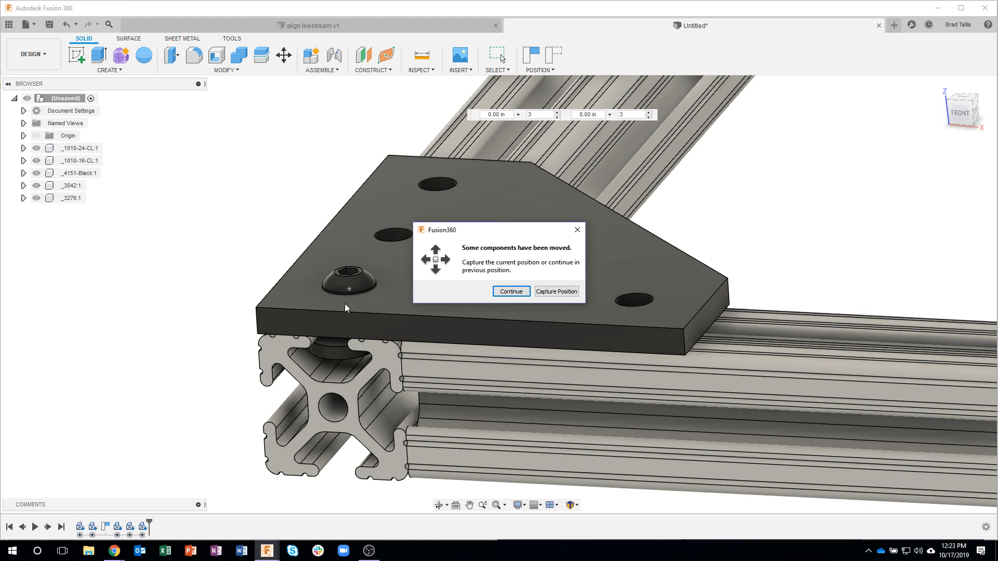
click(555, 291)
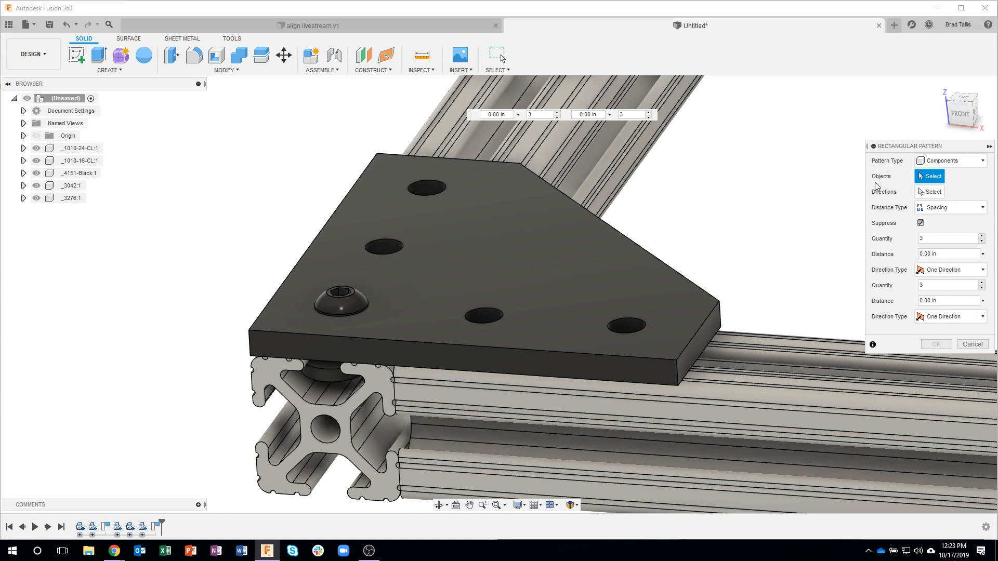
Step: Keep Components as the pattern type and pick the 3042 screw and the 3276 T-nut as the objects to pattern
click(940, 161)
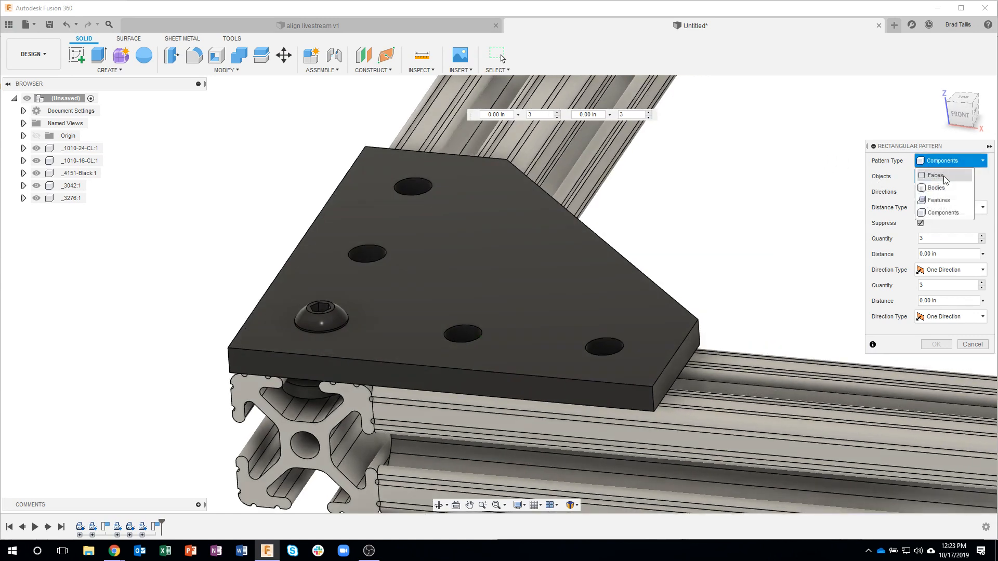
click(944, 175)
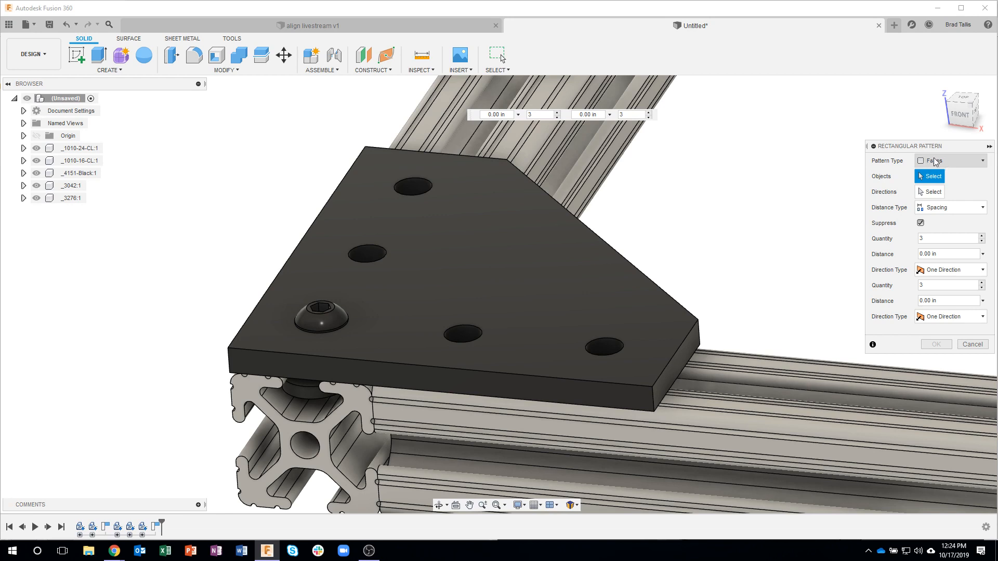
click(953, 164)
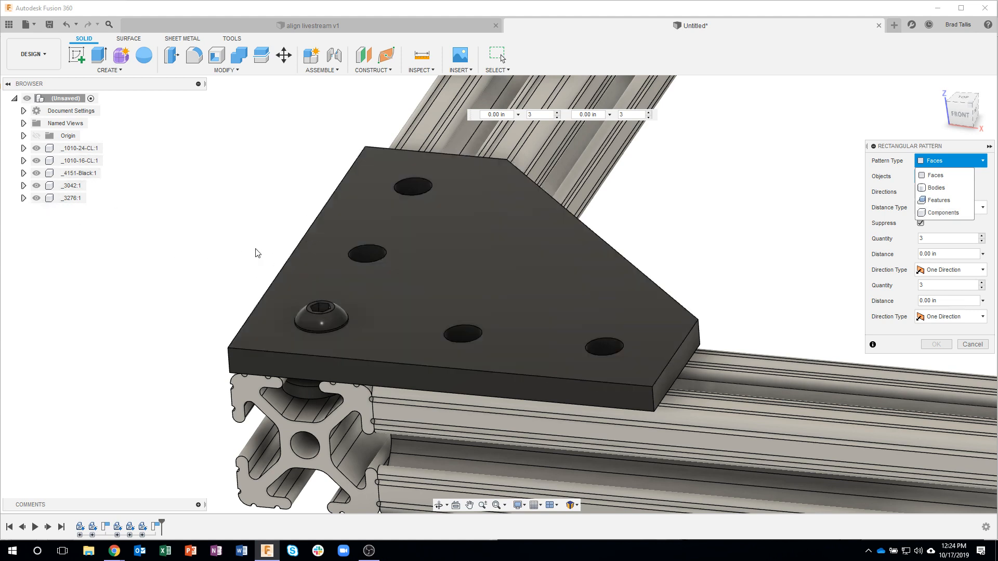
click(938, 213)
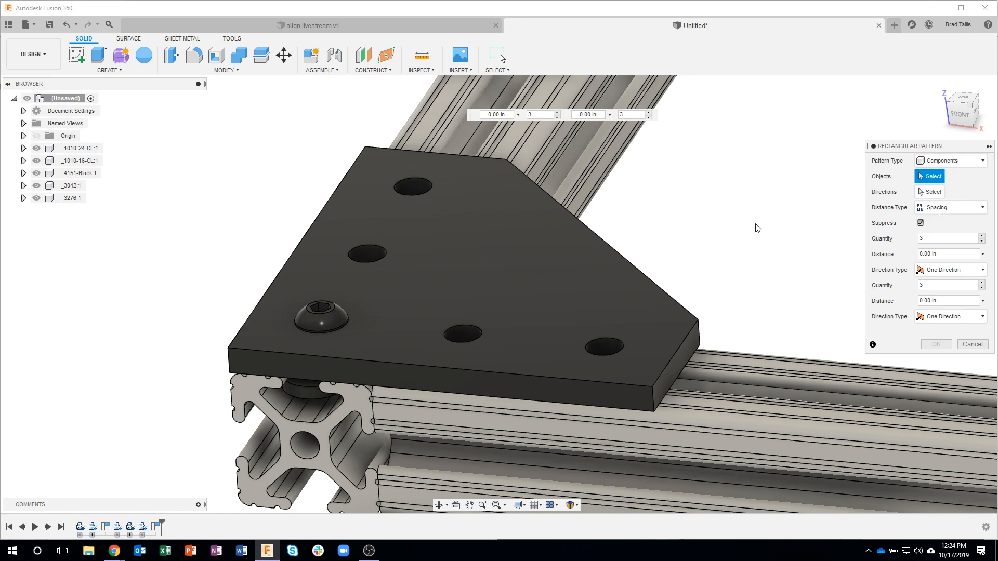
shift+middle_drag(182, 215, 192, 219)
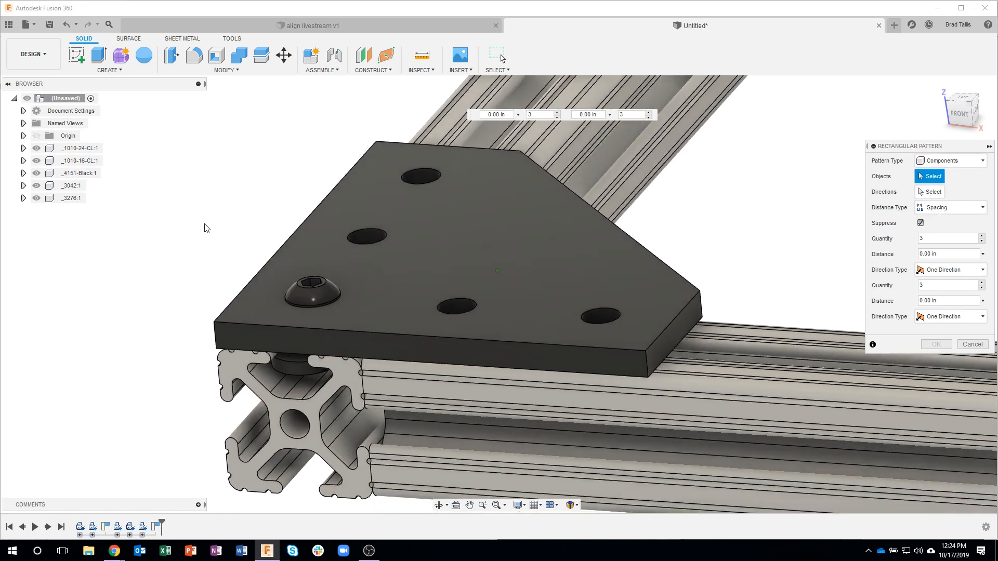
click(301, 302)
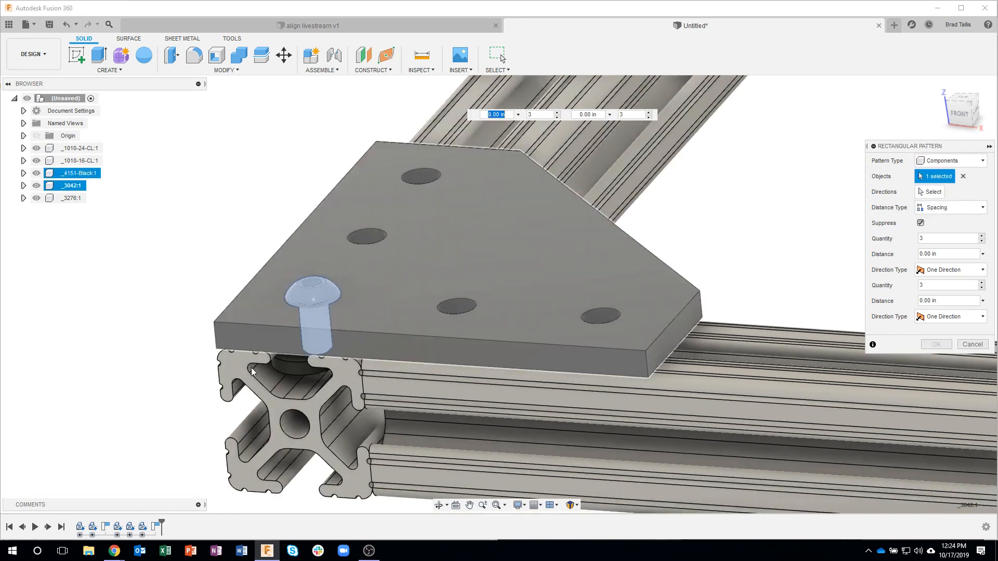
click(292, 367)
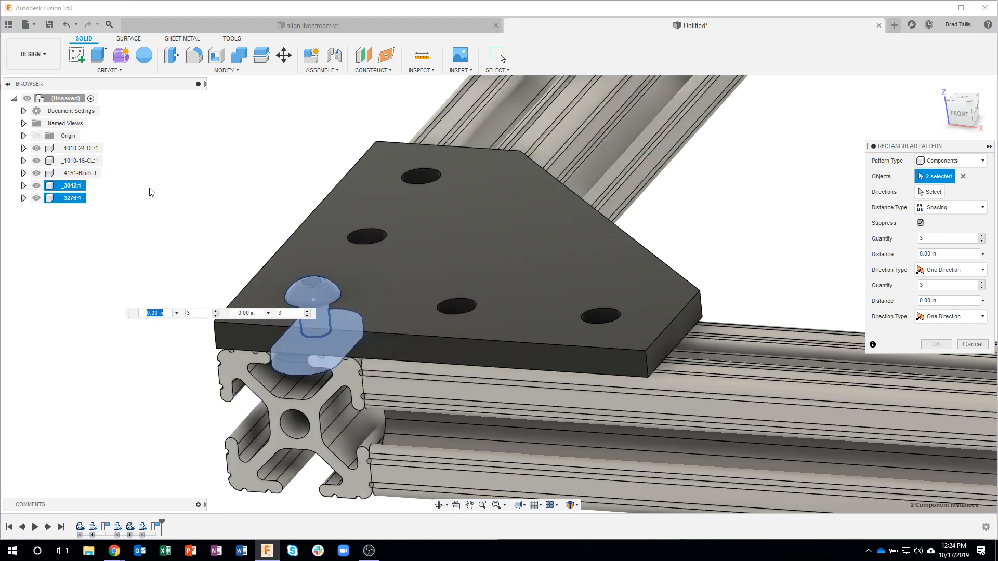
shift+middle_drag(157, 193, 656, 198)
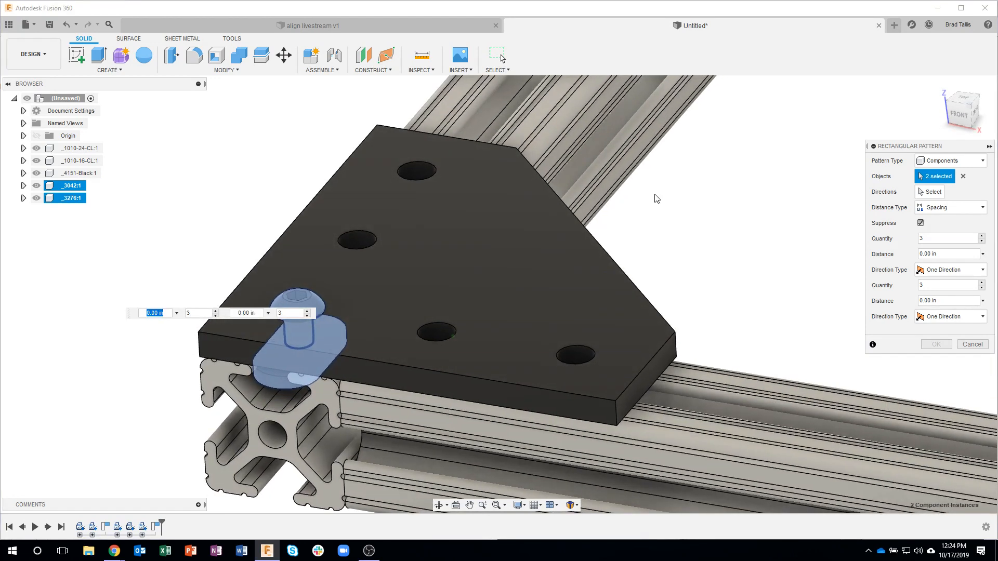
Step: Pattern the pair along the plate's long side edge with a quantity of 3 and a spacing of -1 in
click(930, 192)
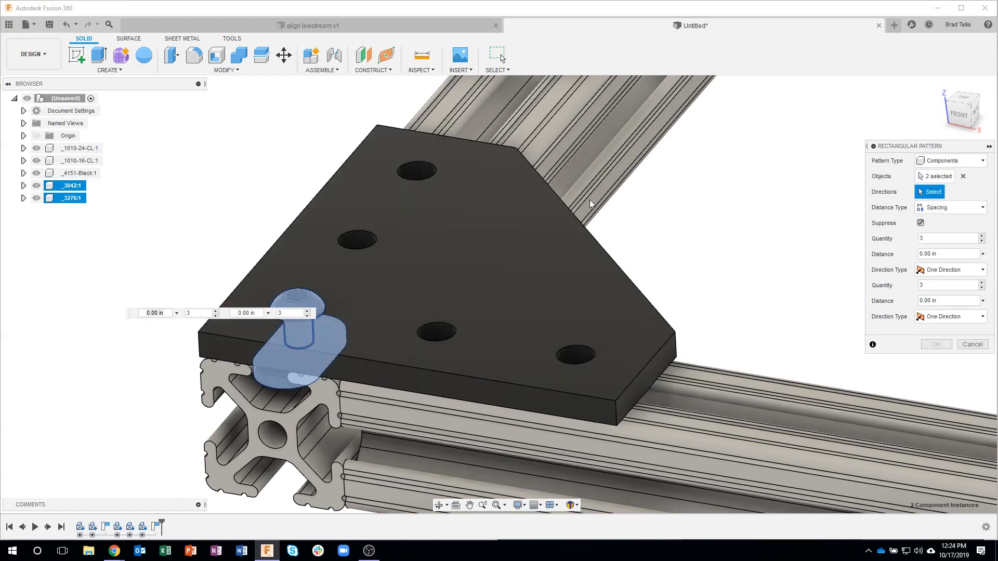
click(281, 242)
shift+middle_drag(157, 245, 229, 273)
drag(278, 351, 406, 285)
key(Tab)
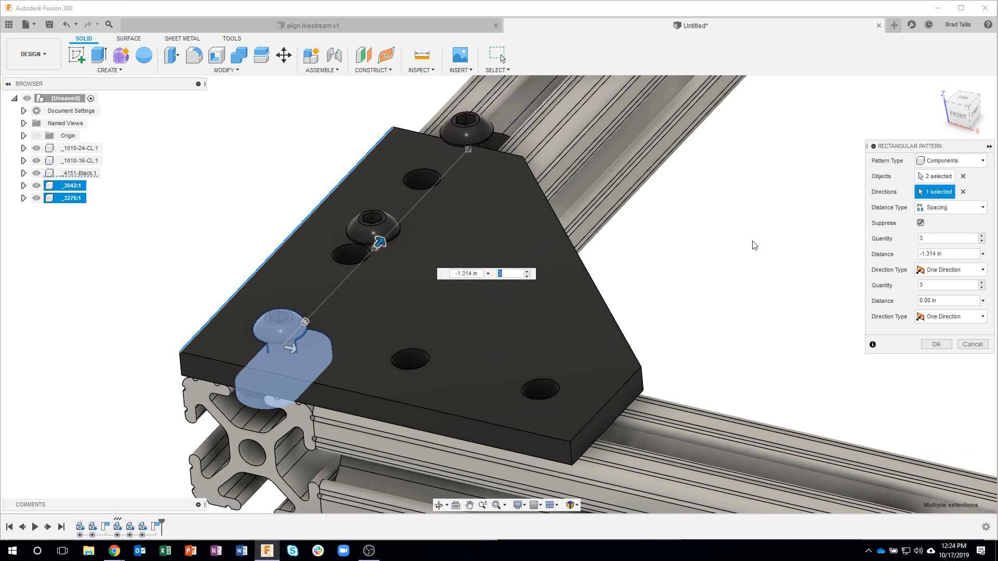
click(942, 208)
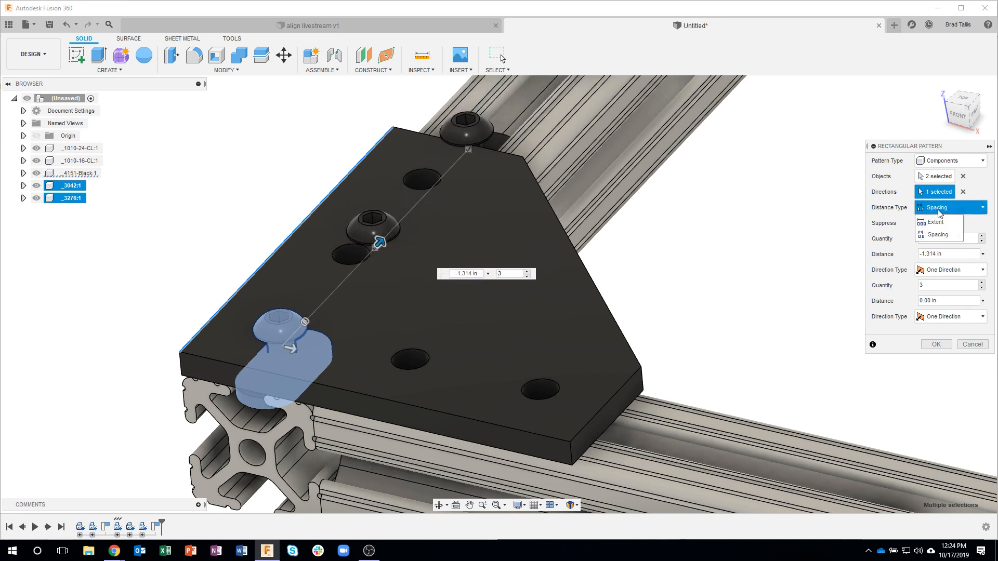
click(949, 236)
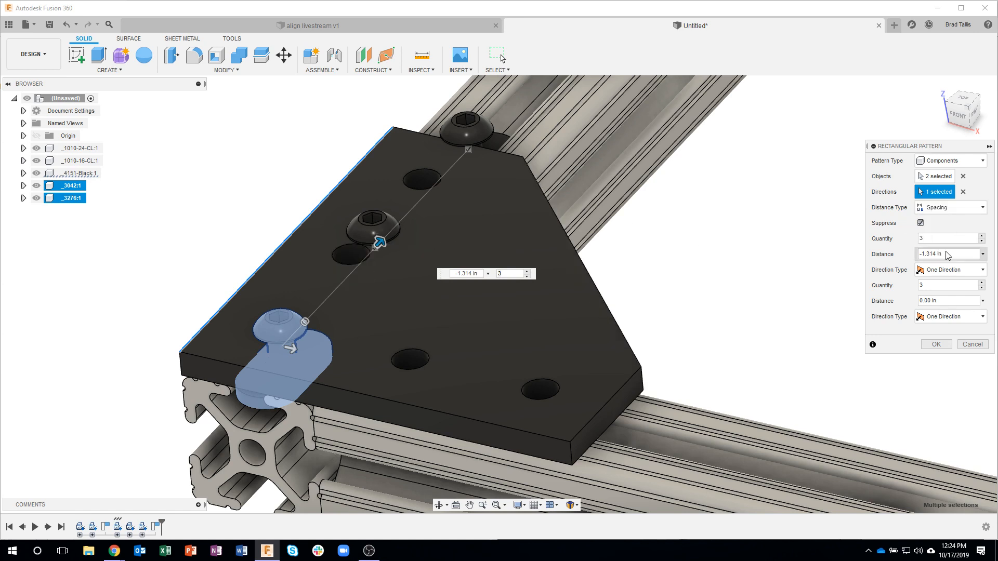
drag(922, 256, 905, 260)
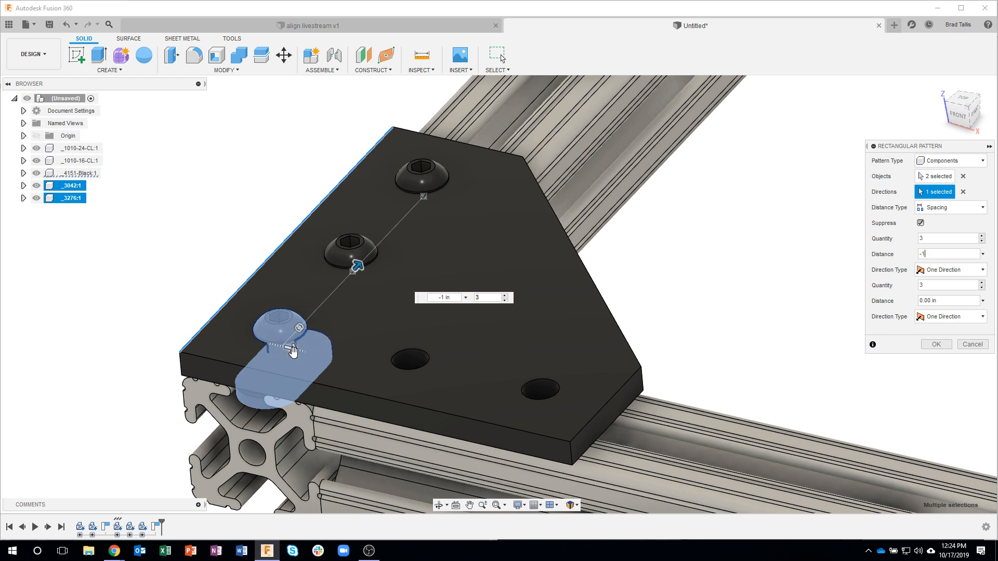
Step: Extend the pattern in the second direction with a quantity of 3 and a spacing of 1 in
drag(293, 351, 405, 399)
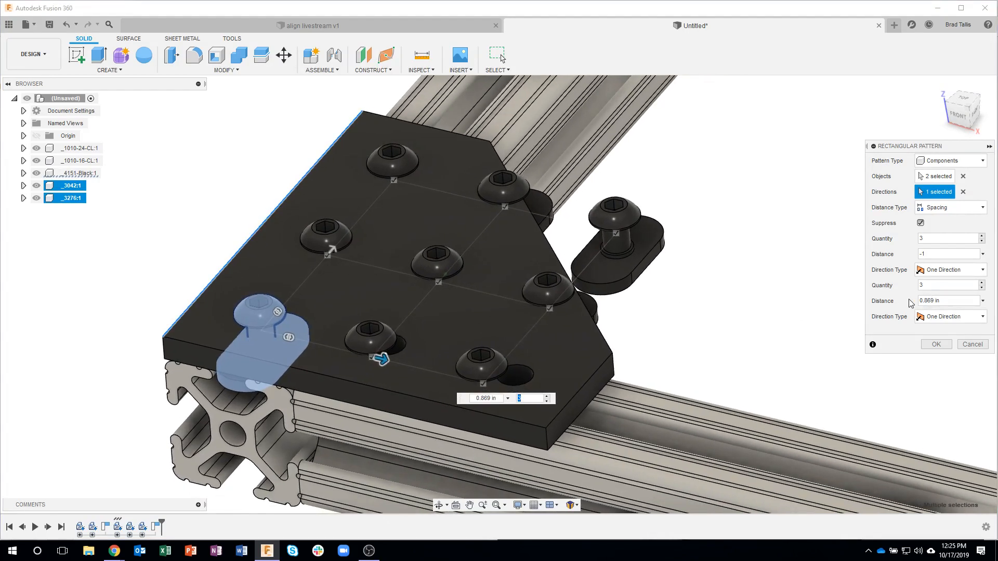
text(1)
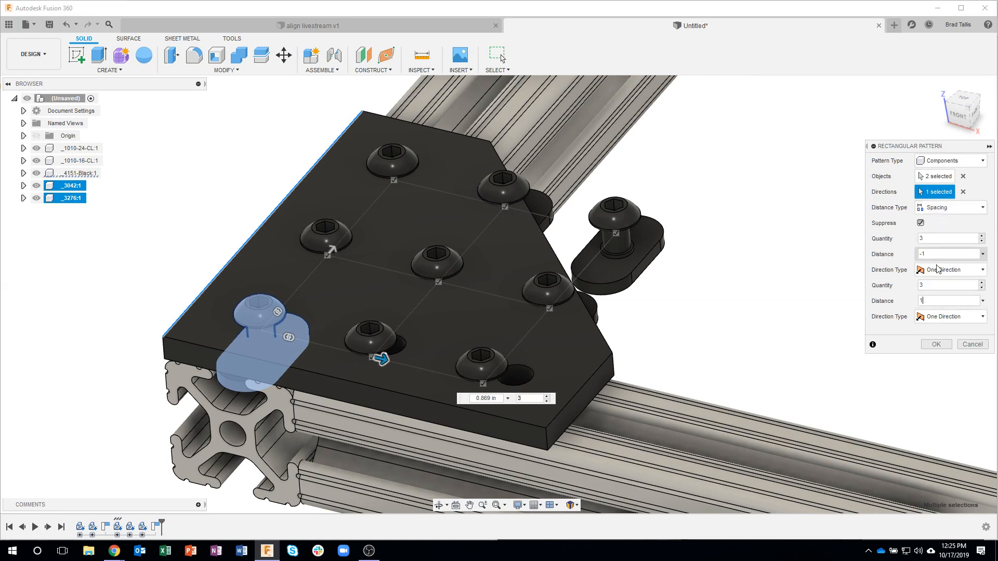
key(Return)
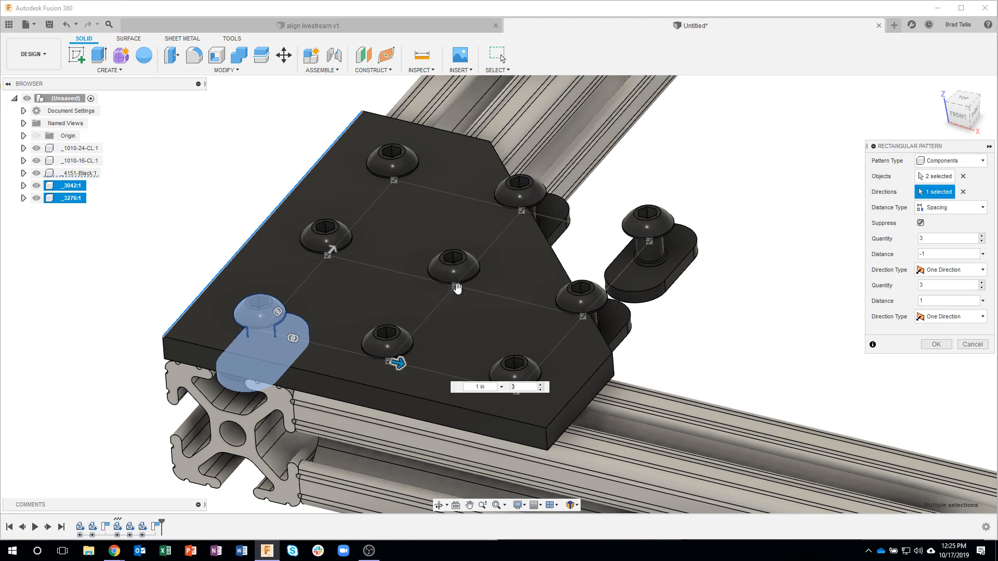
Step: Suppress the four pattern occurrences that have no plate hole and apply the rectangular pattern
click(521, 210)
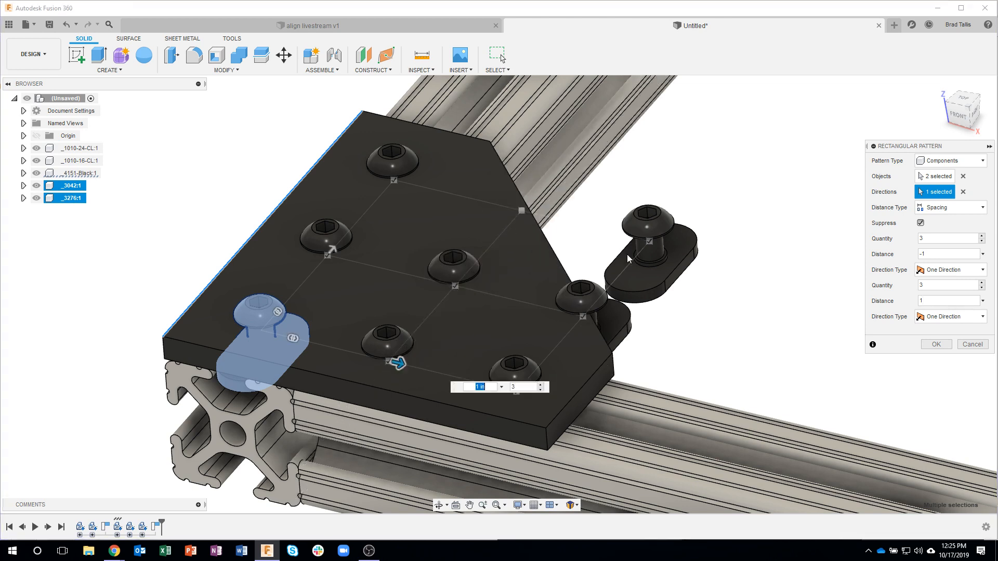
click(649, 240)
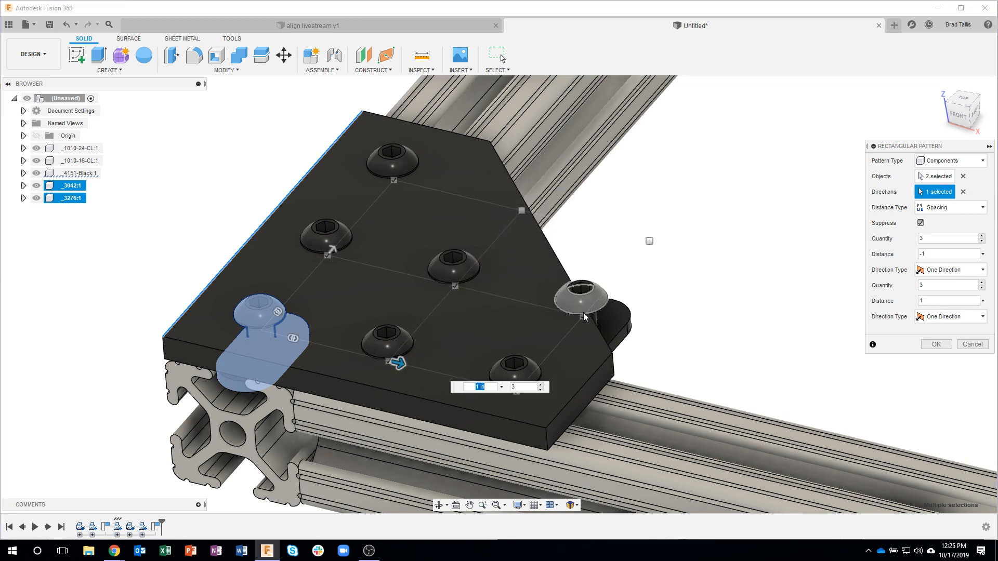
click(582, 316)
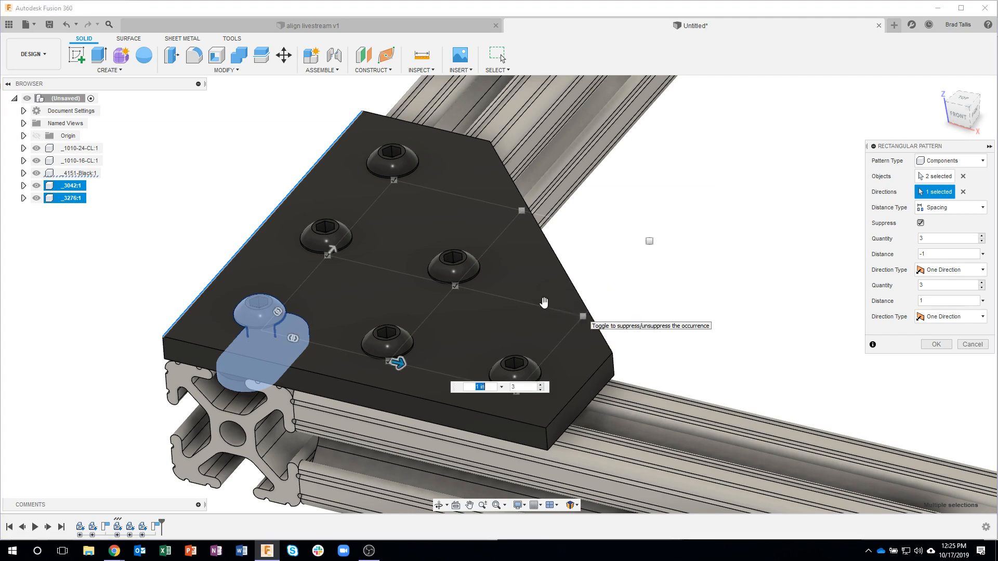
click(455, 285)
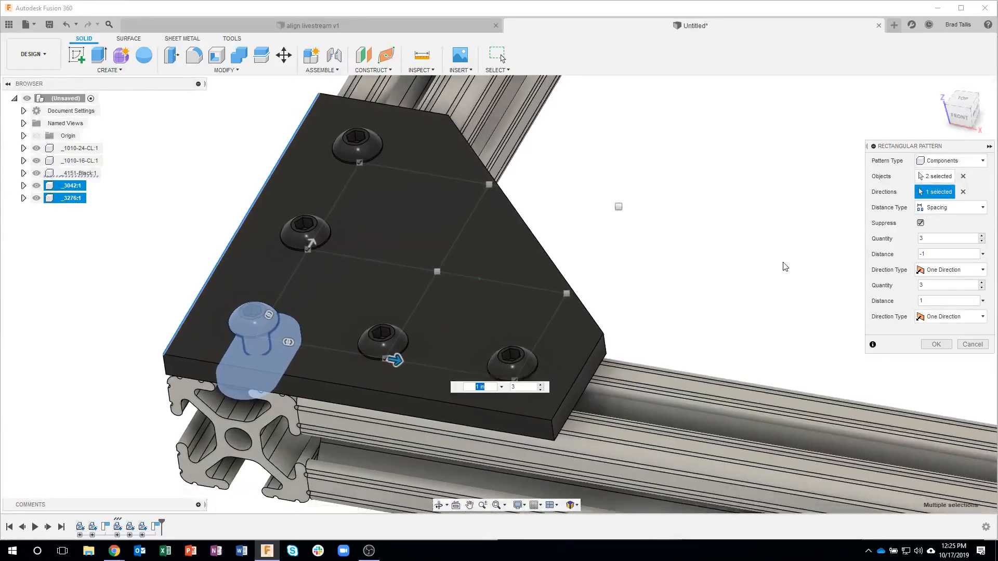
click(938, 345)
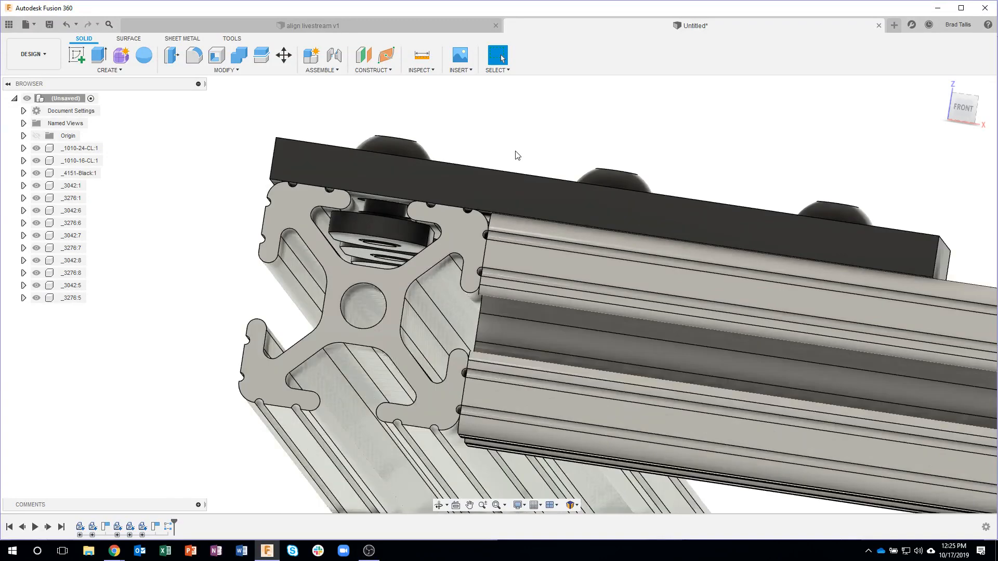
Step: Rotate the 3276:5 T-nut at the plate's outer end -90 degrees about Z so that it lies along its profile slot
shift+middle_drag(601, 141, 364, 307)
scroll(364, 312, up, 3)
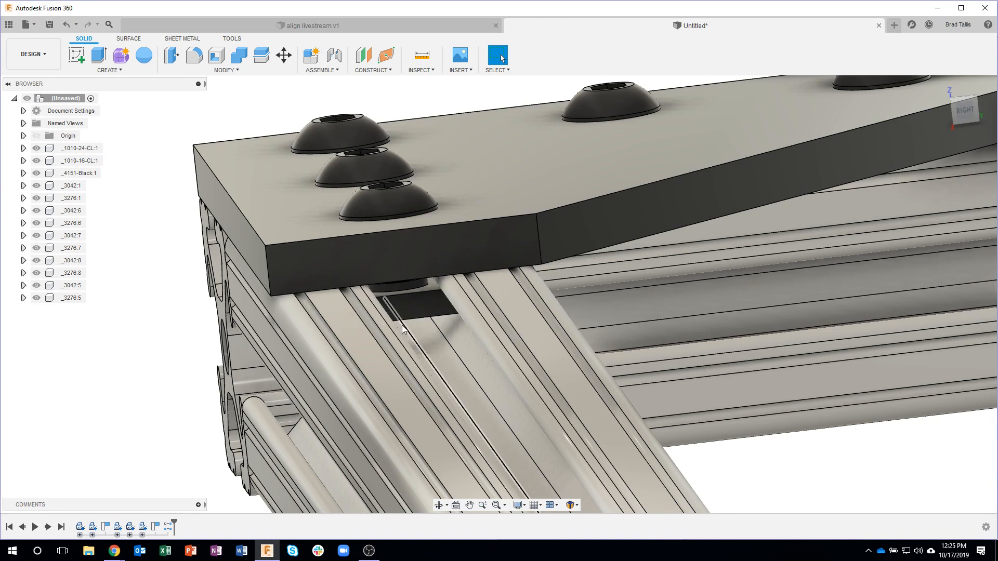
shift+middle_drag(96, 434, 130, 364)
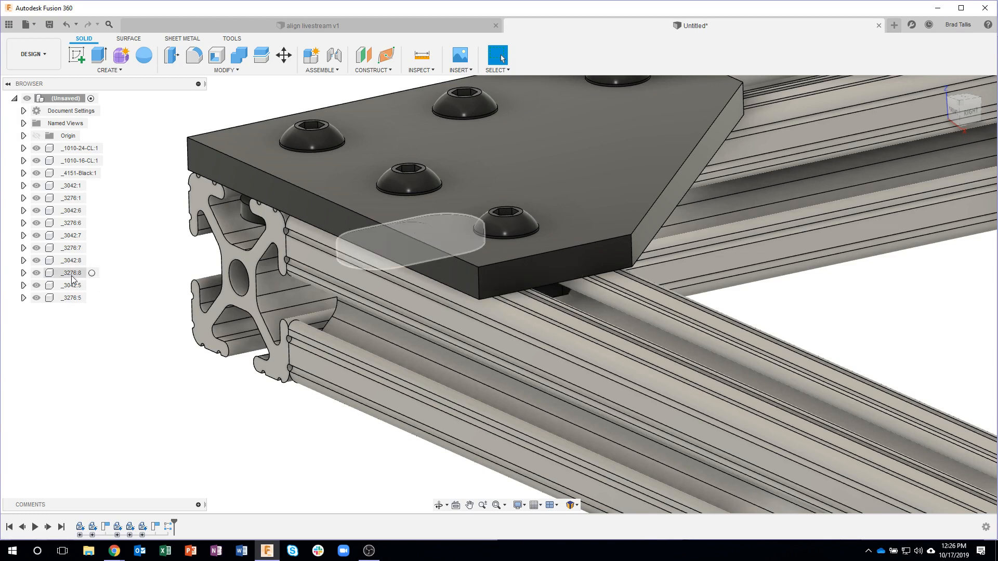
right_click(70, 301)
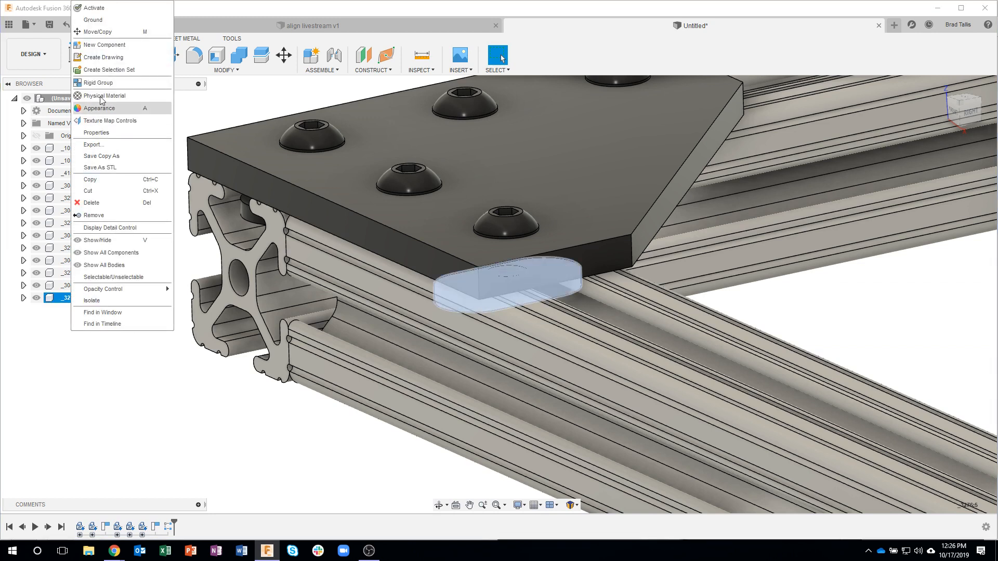
click(97, 31)
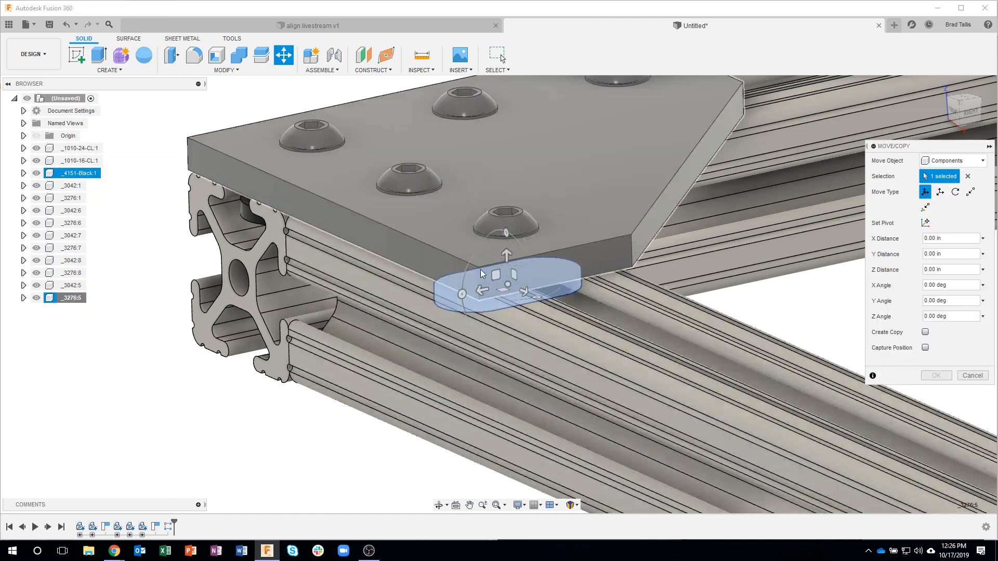
scroll(604, 333, up, 2)
shift+middle_drag(604, 333, 601, 356)
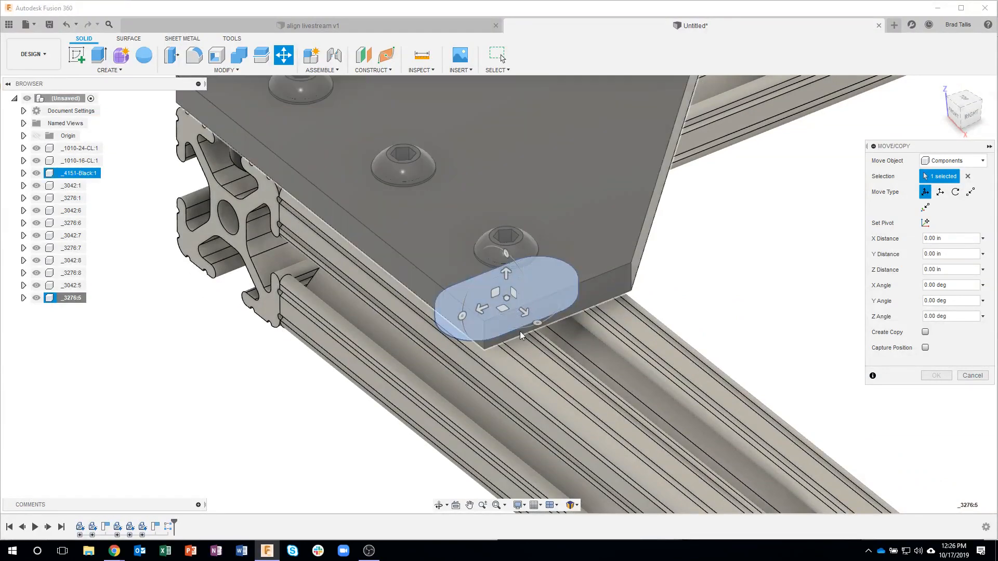
click(538, 325)
drag(538, 326, 456, 315)
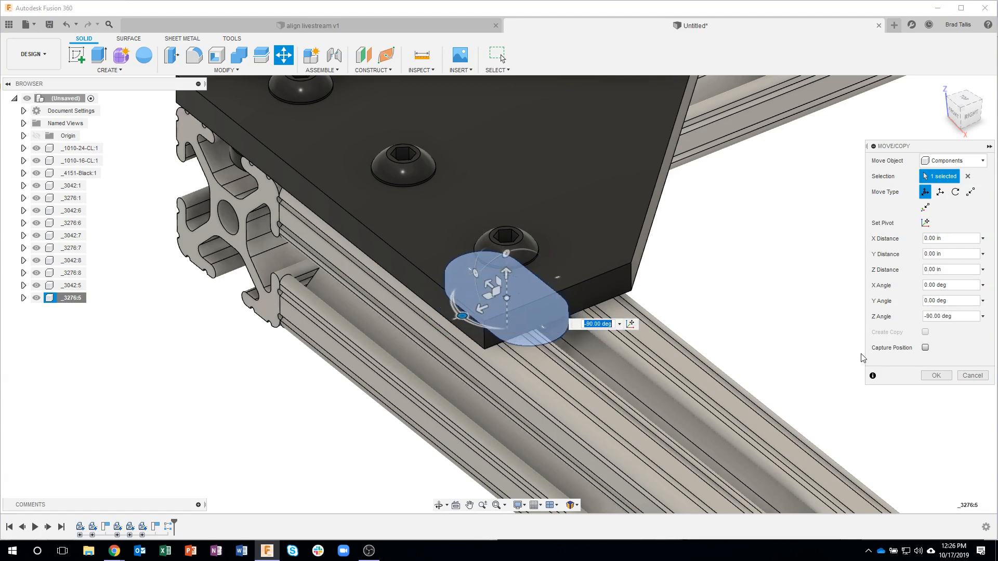
click(936, 376)
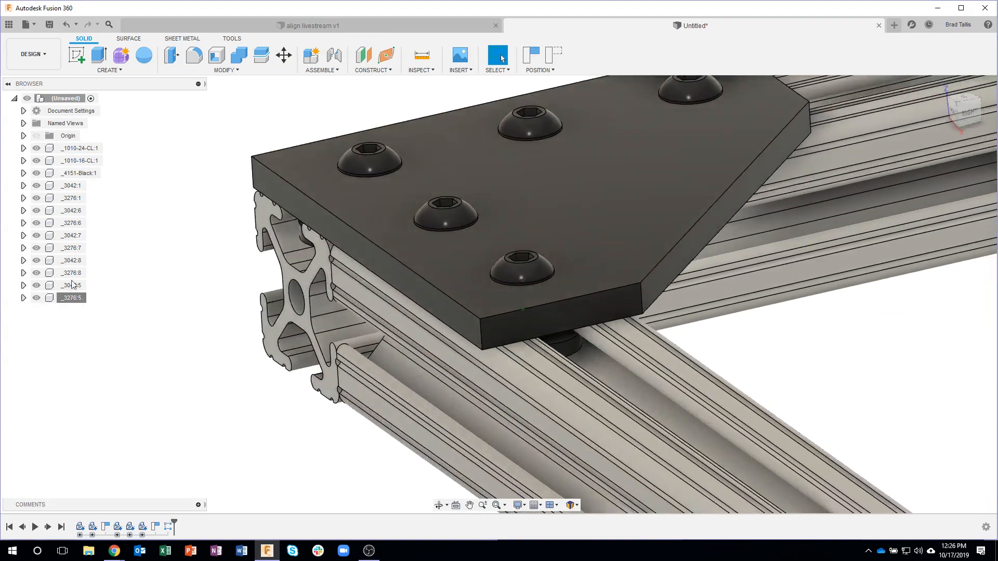
click(69, 273)
right_click(68, 275)
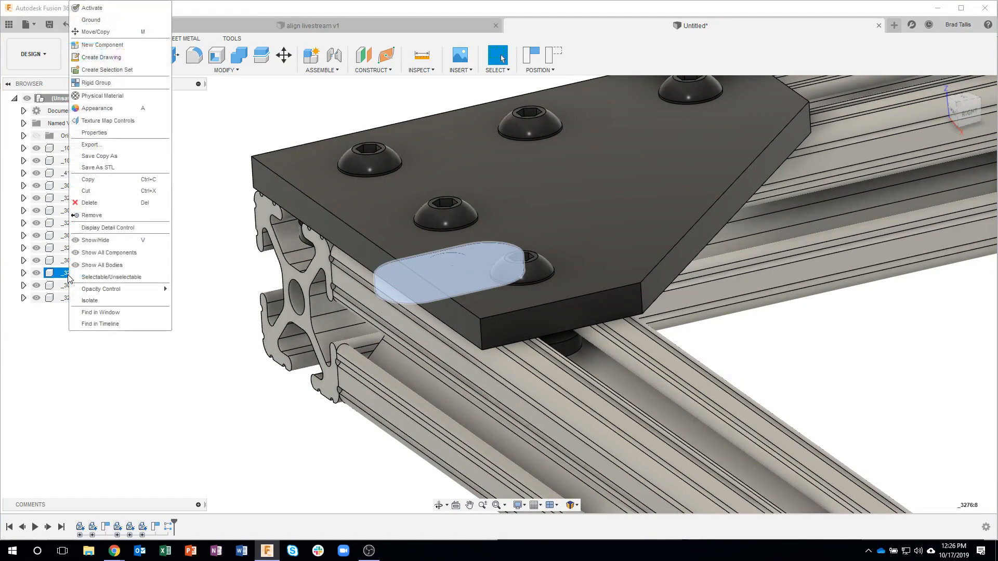
click(95, 32)
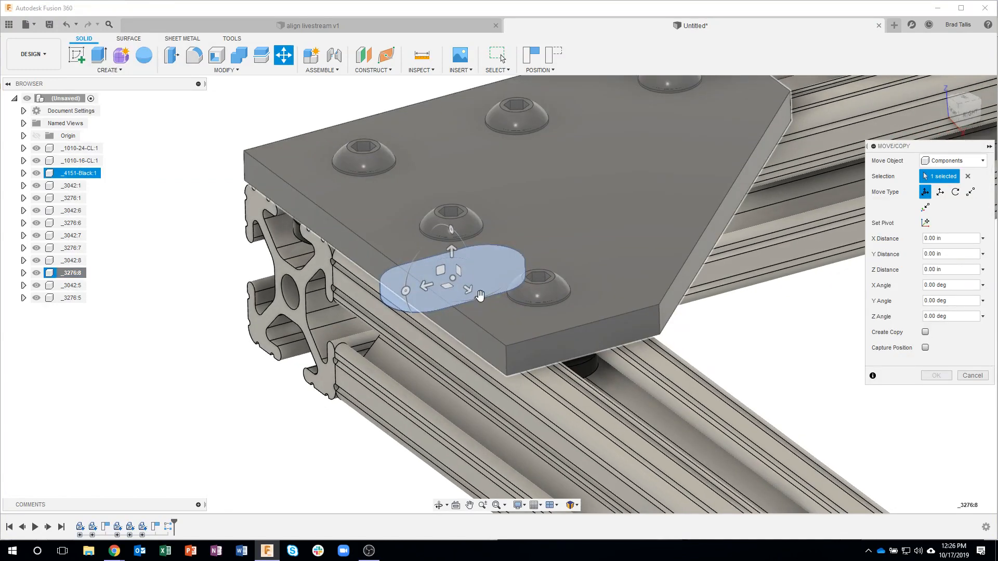
click(475, 298)
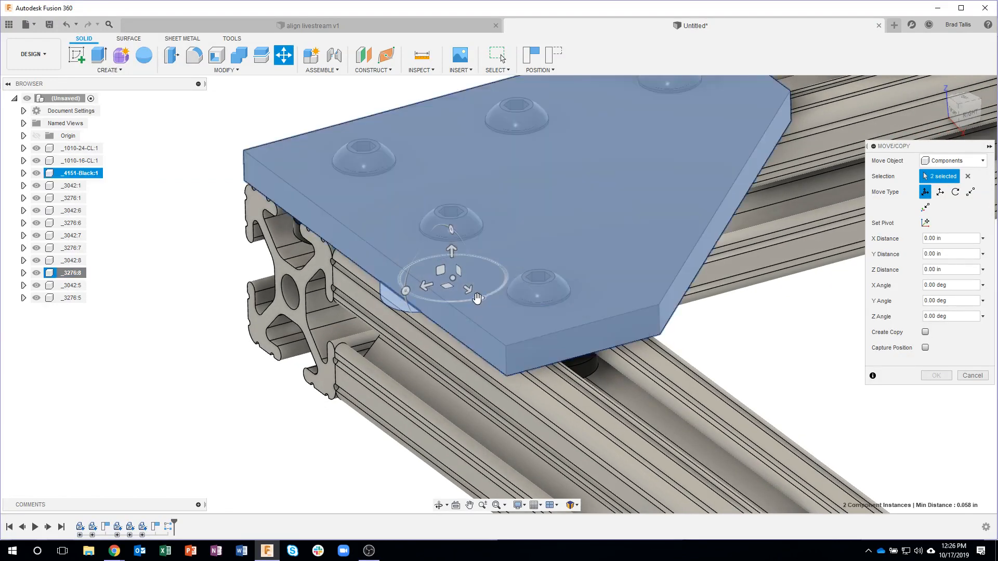
click(968, 177)
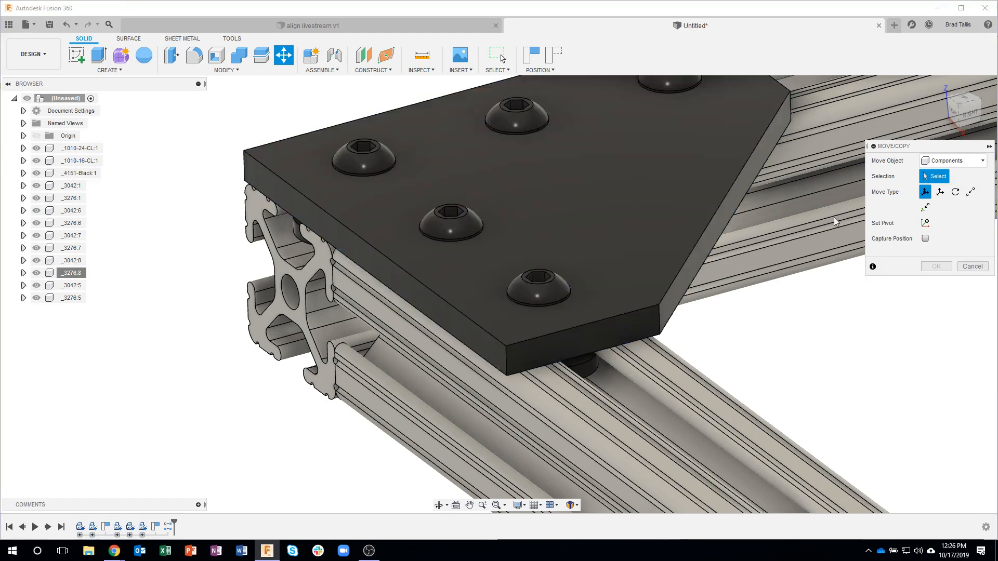
click(973, 266)
Step: Rotate the 3276:8 T-nut -90 degrees about Z so that it lies along its profile slot
right_click(72, 279)
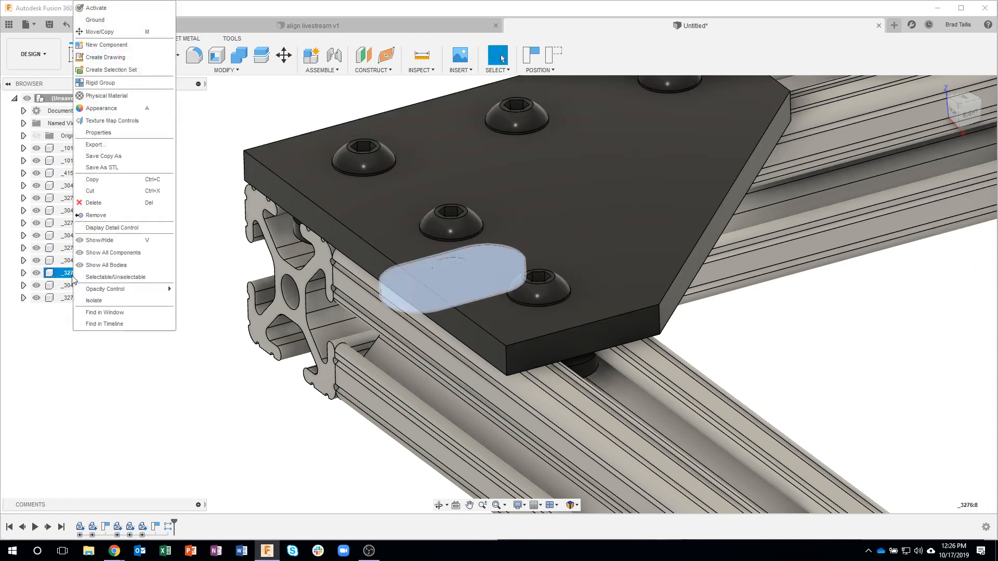
click(100, 31)
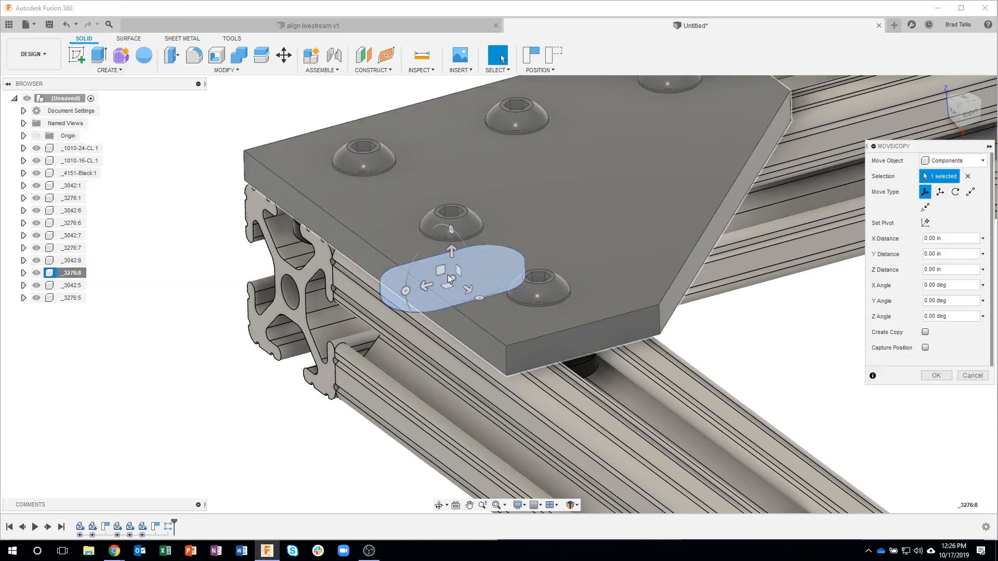
drag(479, 297, 398, 293)
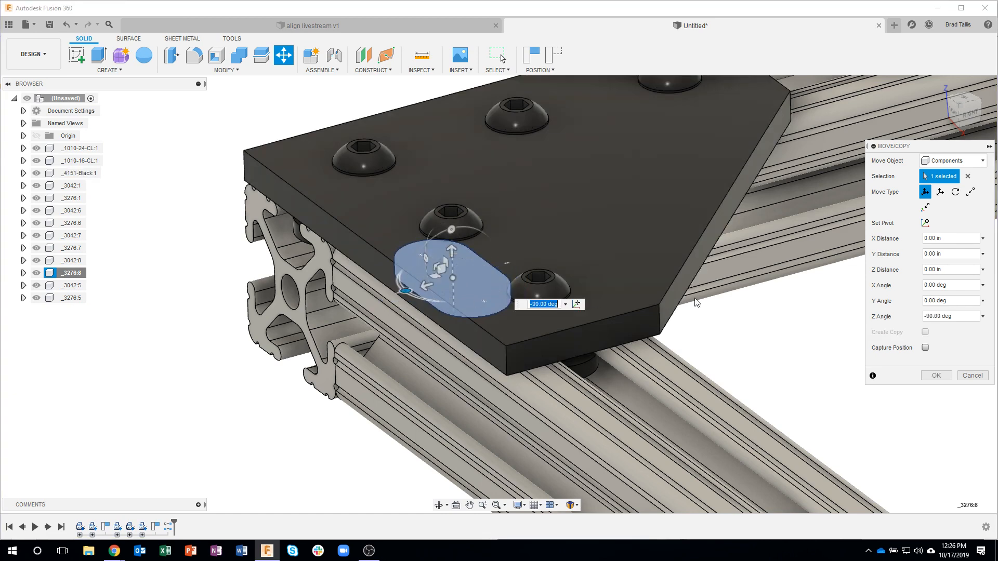
click(936, 375)
Step: Examine how the T-nuts sit in the profile slots using a temporary section analysis offset about -0.259 in from the plate's top face
scroll(866, 384, down, 2)
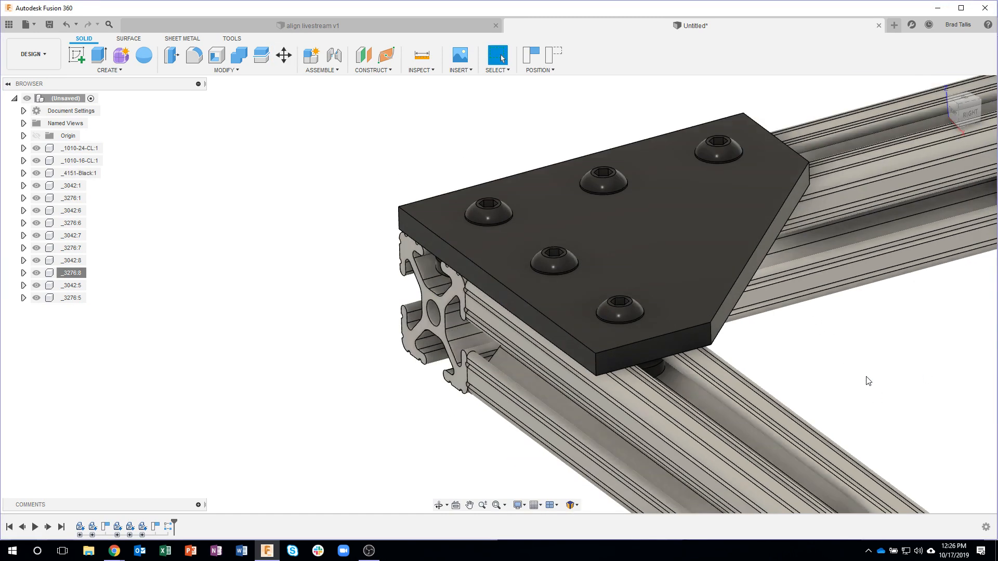
shift+middle_drag(259, 190, 399, 102)
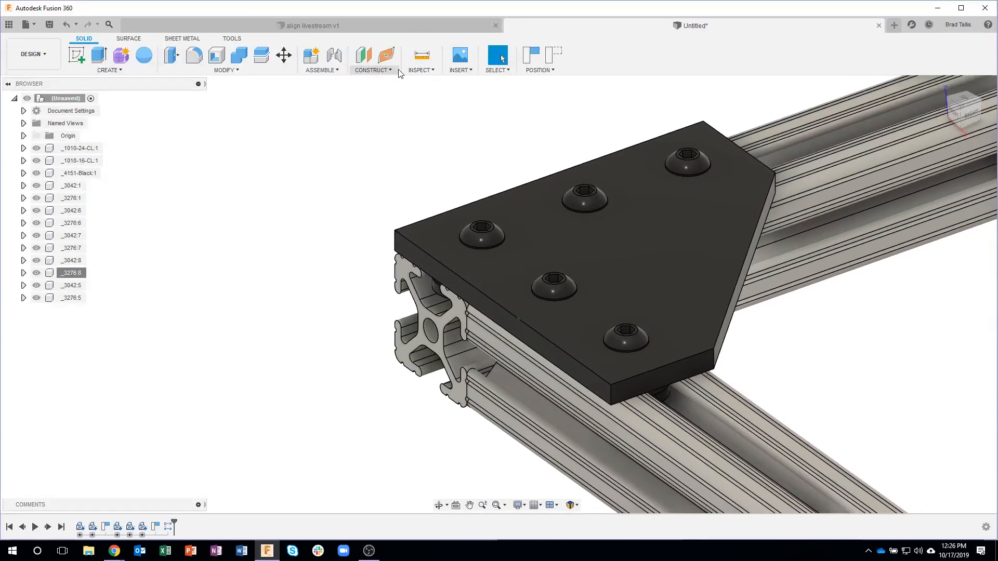
click(421, 70)
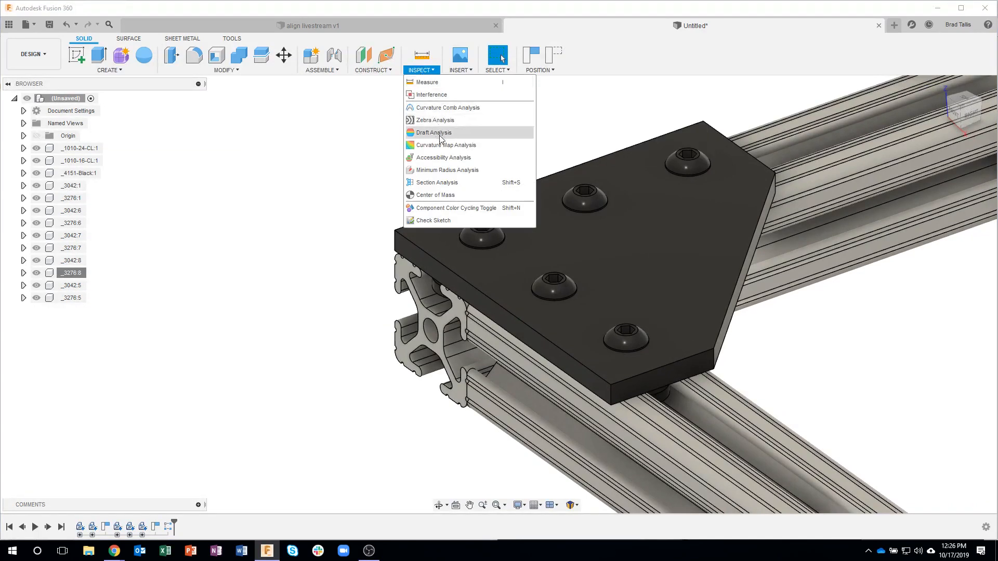
click(437, 183)
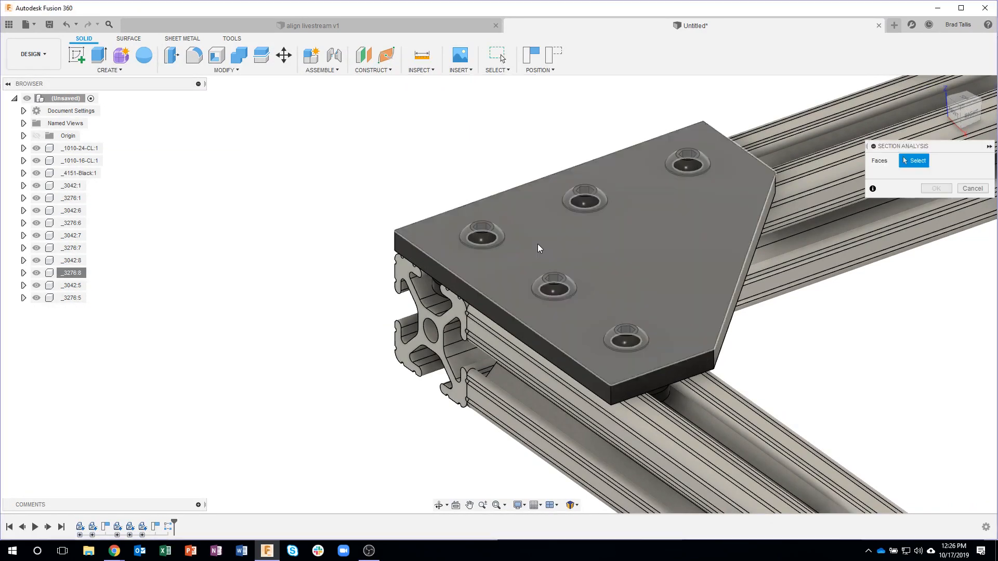
click(537, 244)
drag(535, 217, 537, 249)
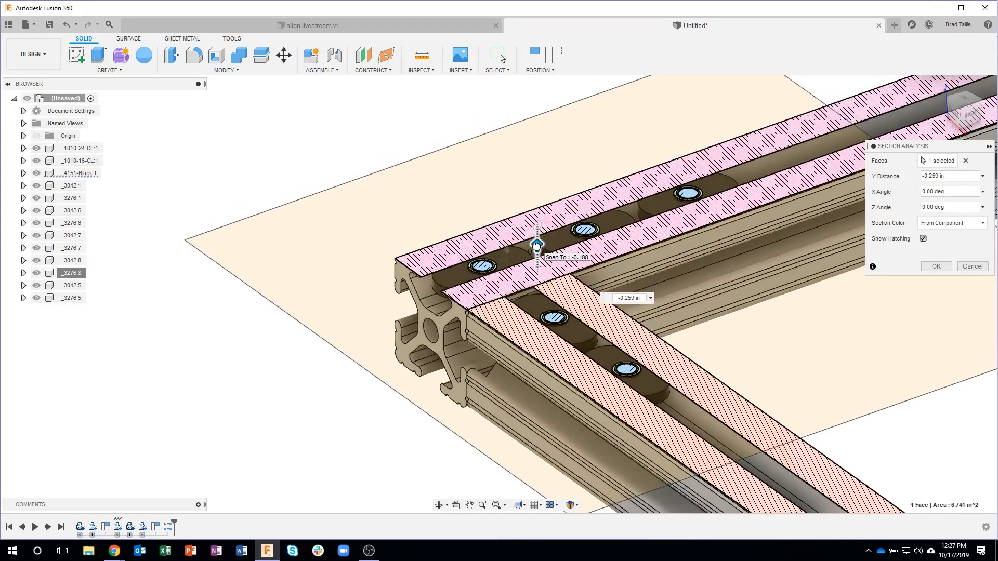
shift+middle_drag(645, 405, 647, 432)
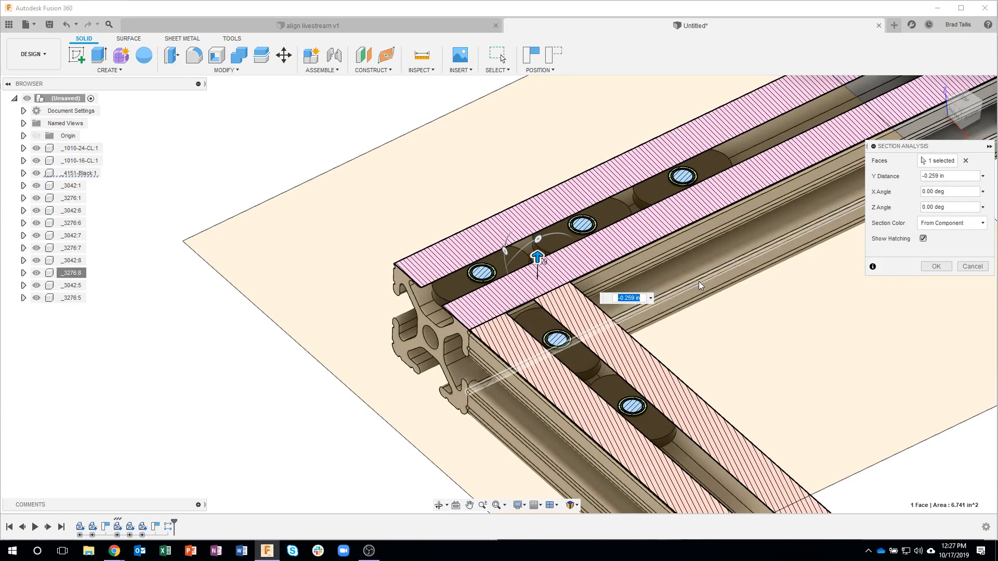
click(967, 267)
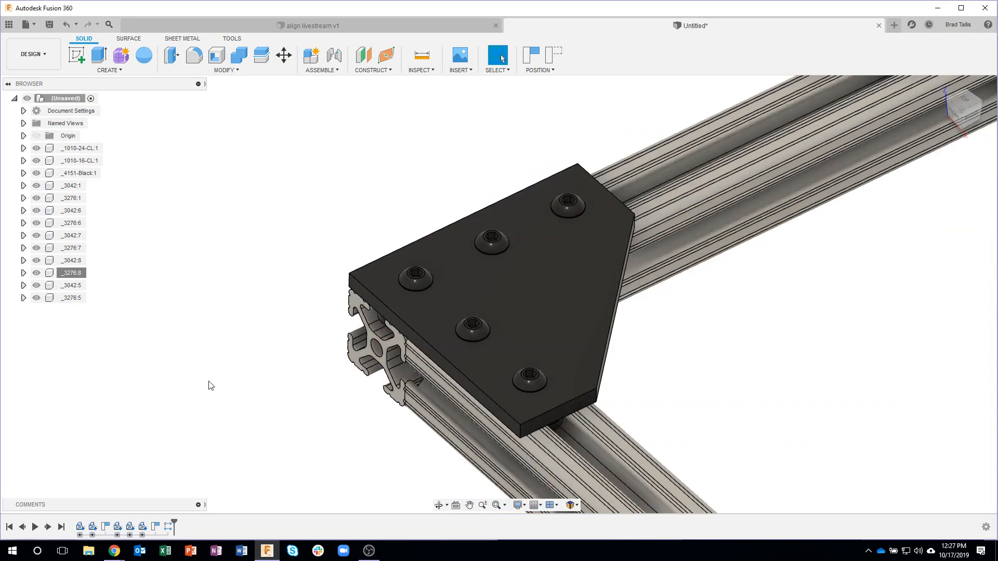
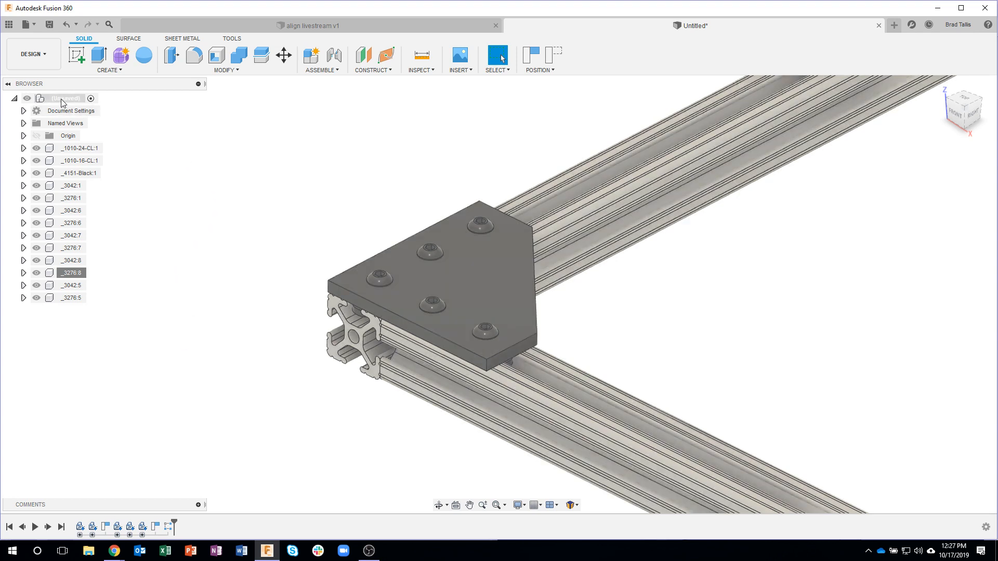
Step: Create a new component under the top-level assembly and name it Corner Plaste Assy
right_click(62, 99)
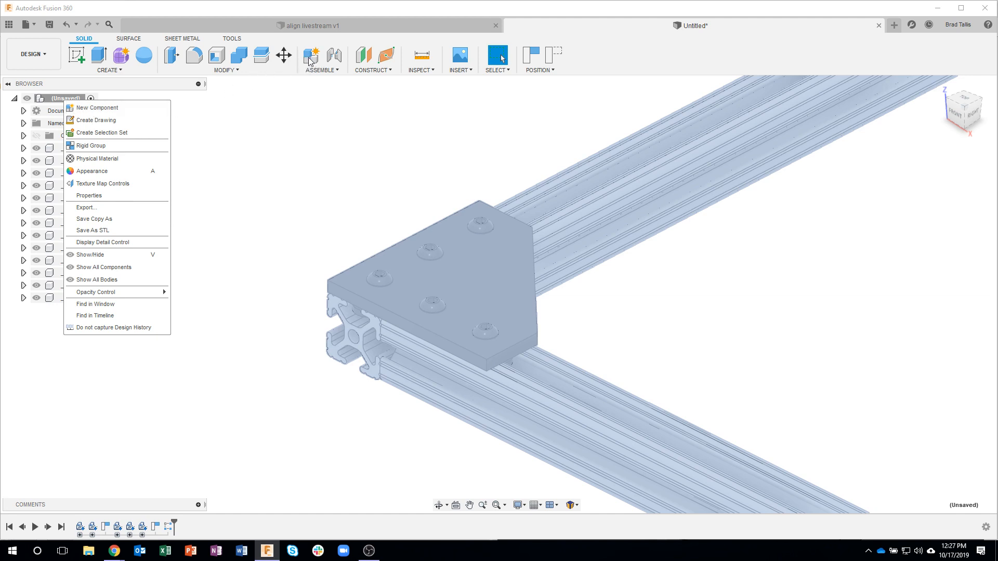
click(94, 108)
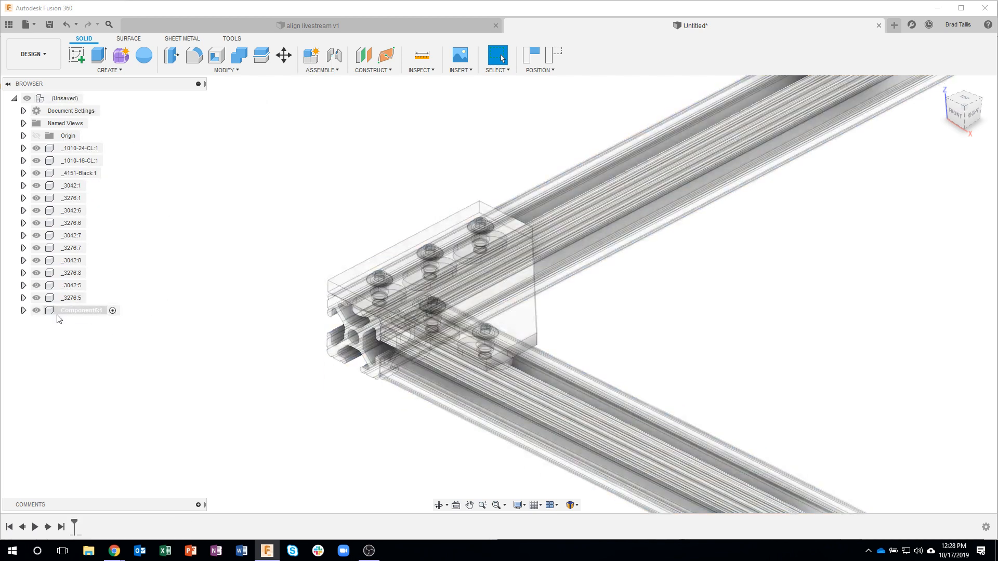
double_click(80, 314)
text(Corner Plaste Assy)
key(Return)
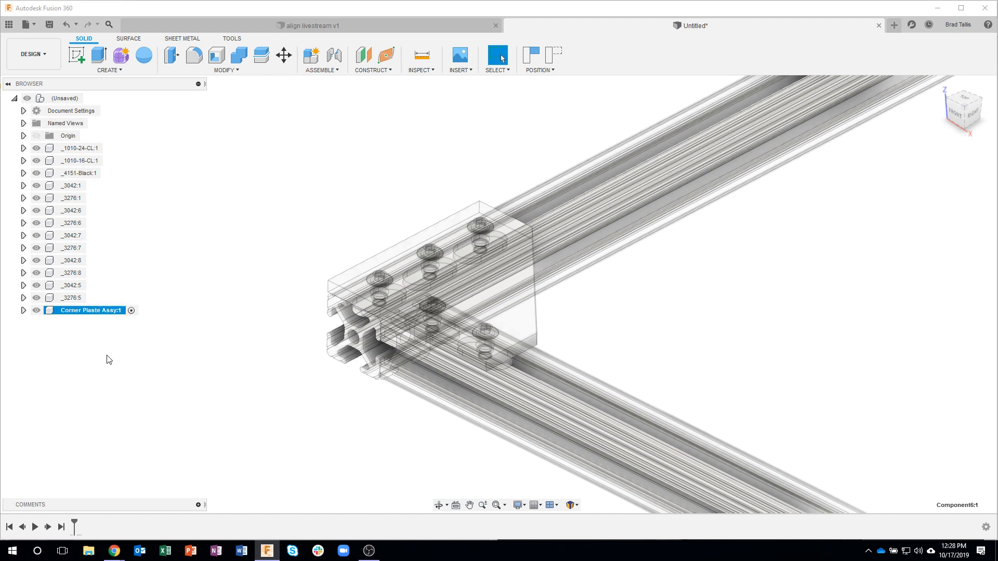
Step: Move the 4151-Black plate and all 3042 screws and 3276 T-nuts into Corner Plaste Assy, capturing their current positions
click(72, 186)
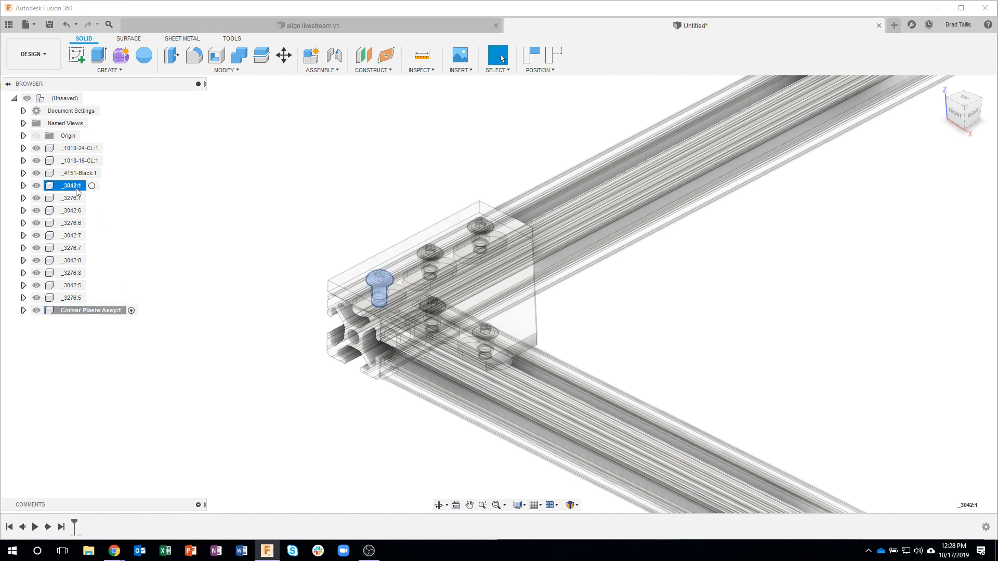
click(78, 175)
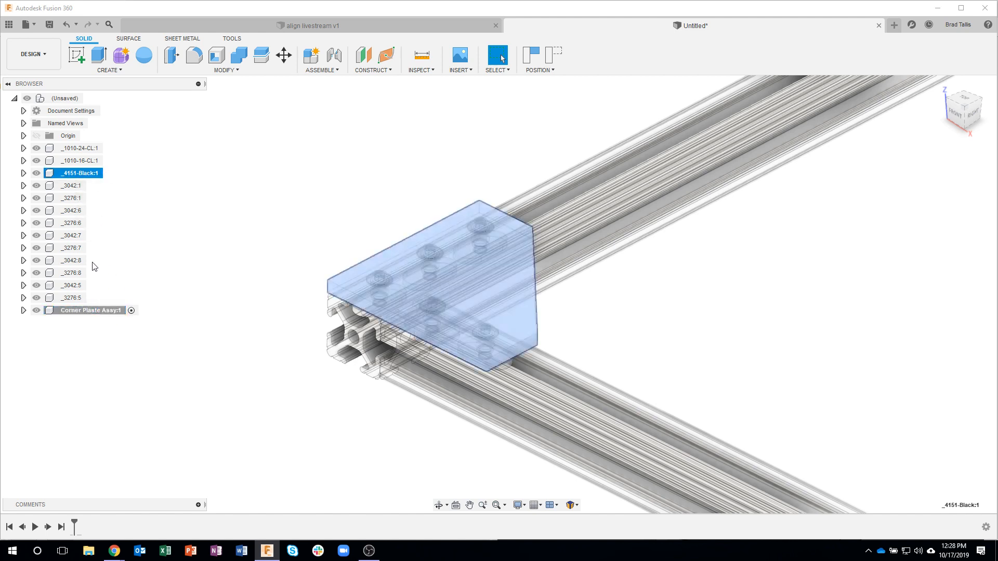
shift+click(72, 299)
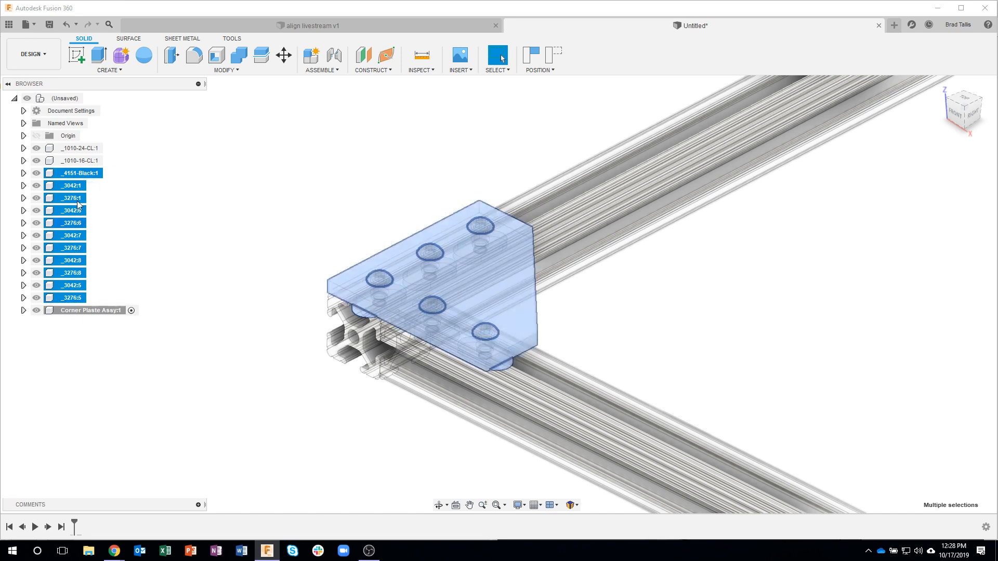
drag(68, 301, 88, 318)
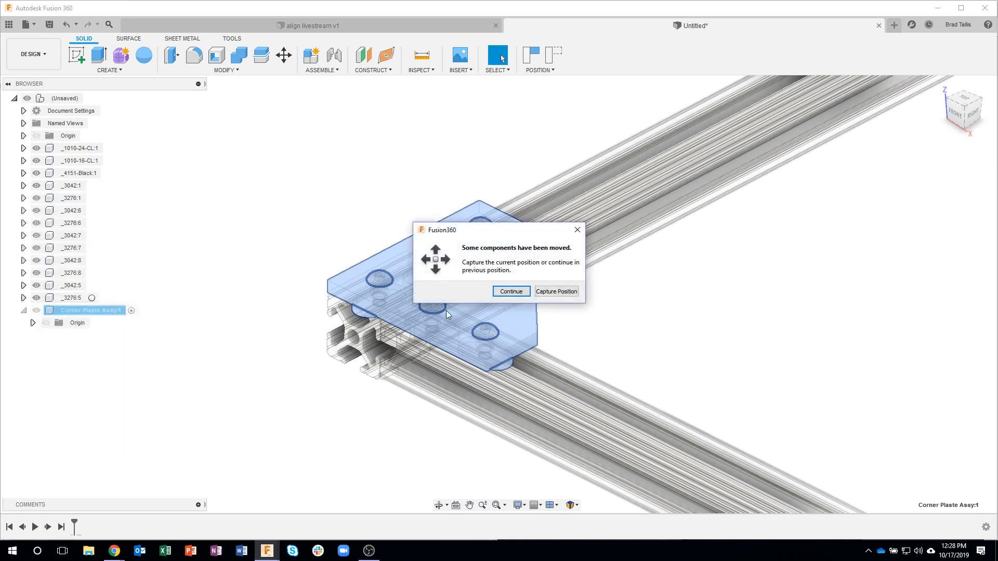
click(555, 293)
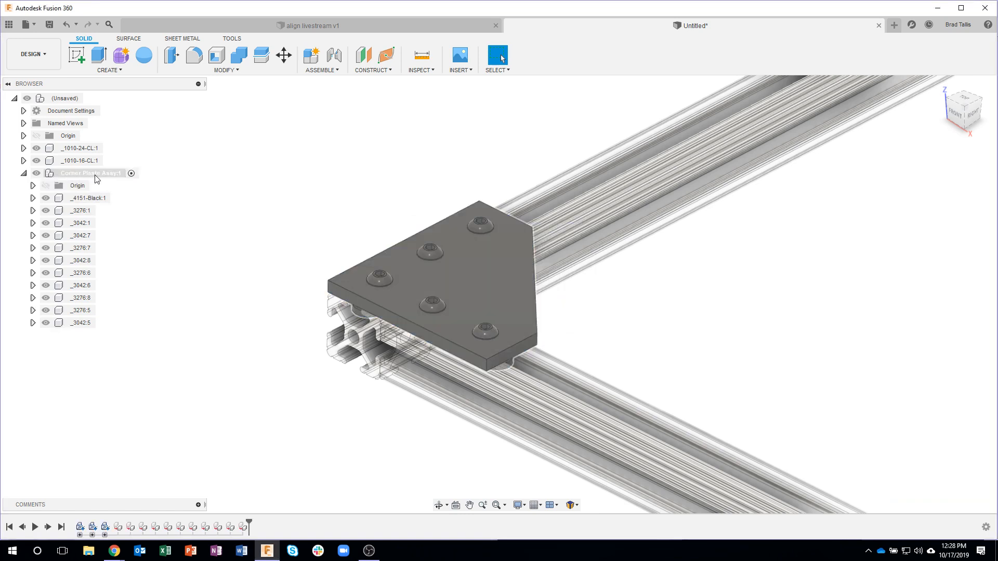
click(24, 173)
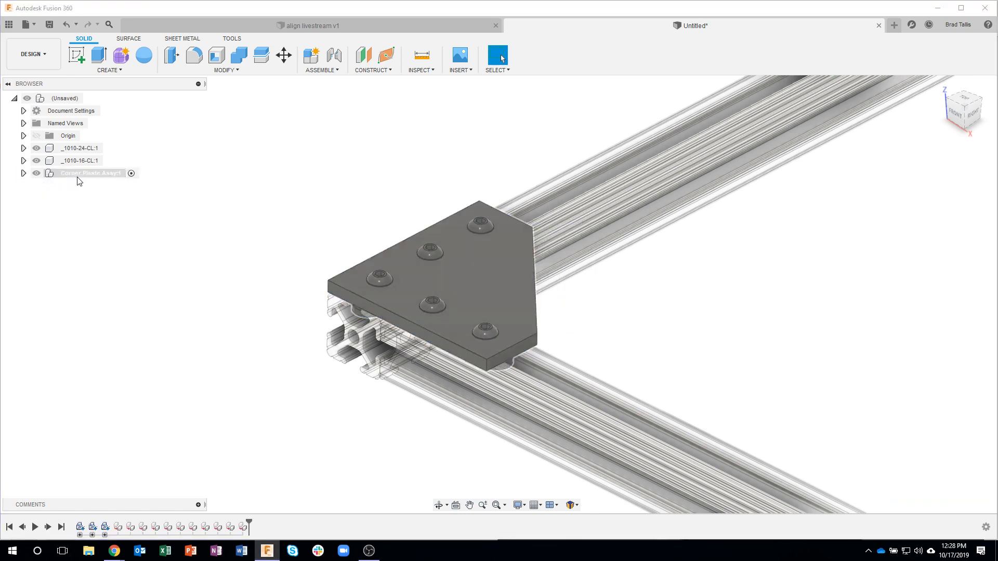
Step: Hide and show Corner Plaste Assy to check that the plate and its hardware are grouped together
click(36, 174)
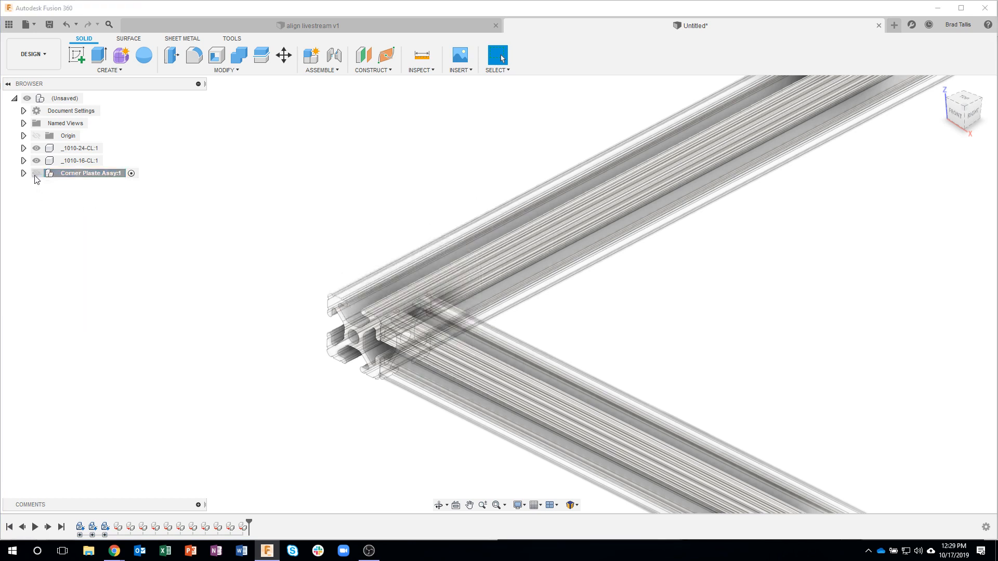
click(36, 174)
click(36, 174)
click(36, 174)
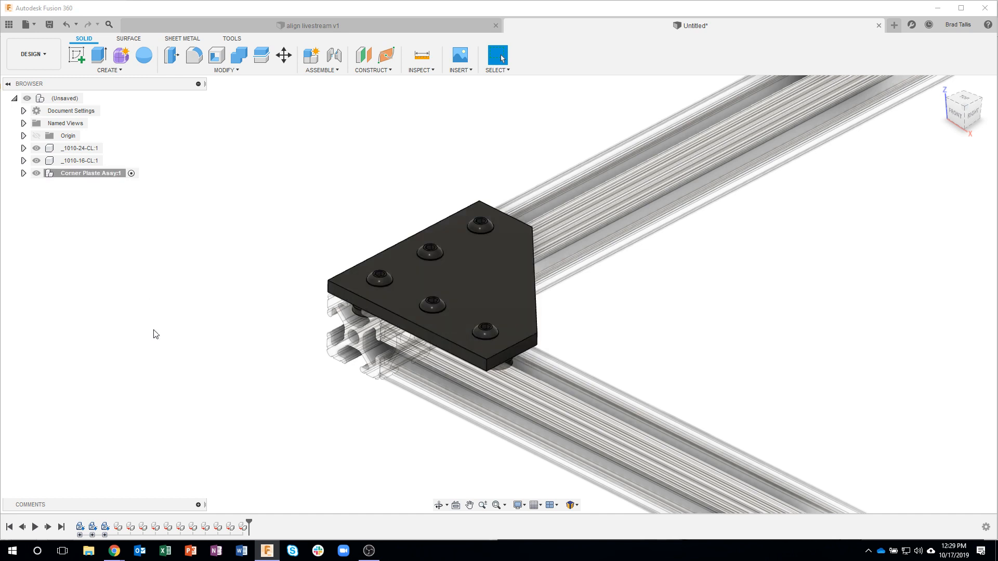
Step: Activate the top-level assembly
scroll(167, 291, down, 5)
scroll(227, 157, down, 3)
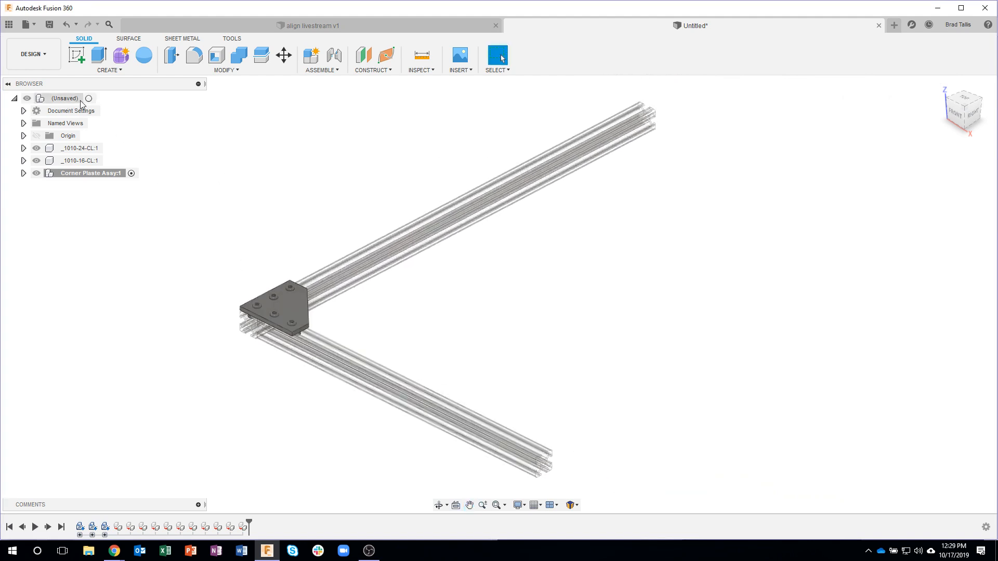
click(90, 98)
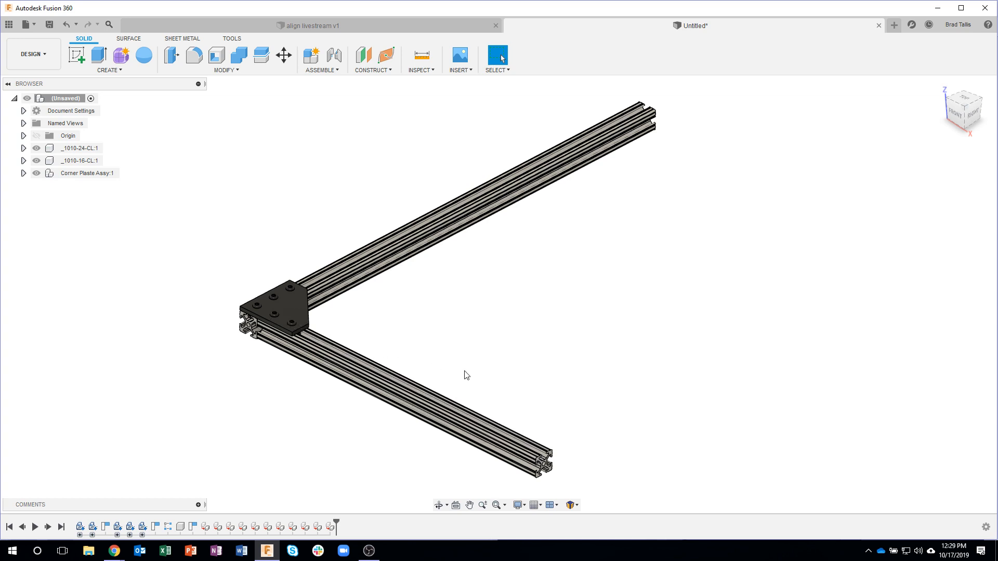
Step: Construct a midplane between the two end faces of the _1010-16-CL profile
click(367, 70)
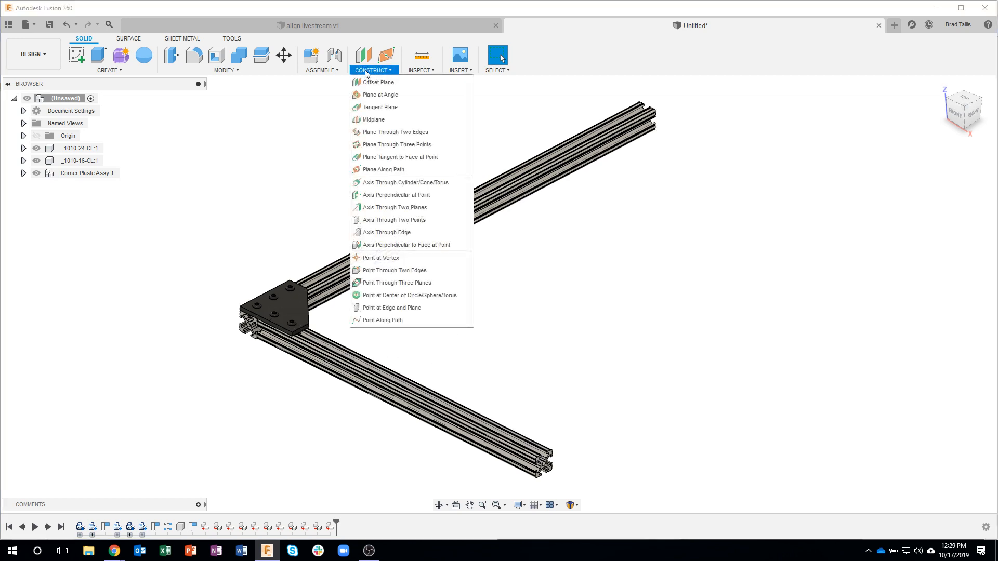
click(396, 120)
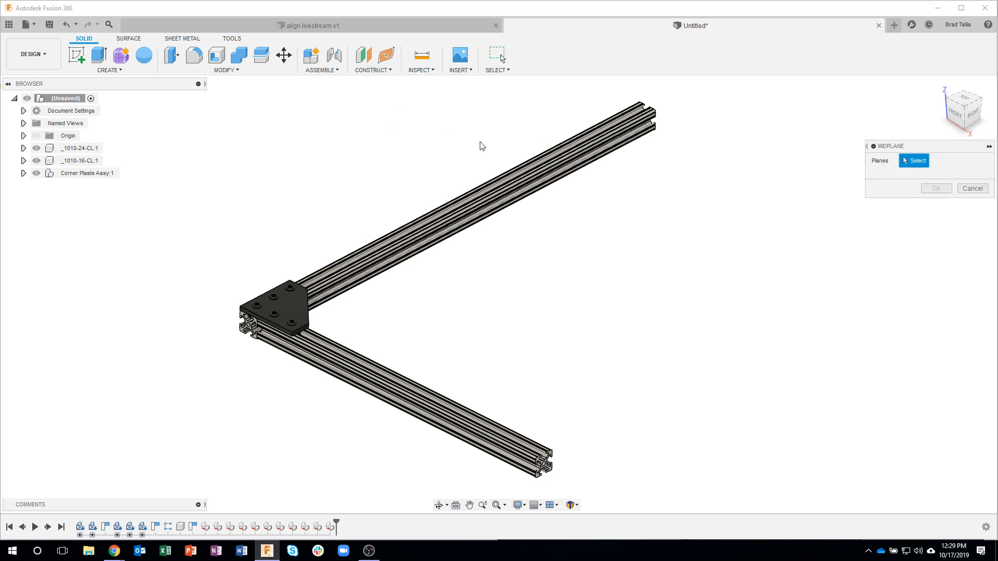
scroll(530, 455, up, 10)
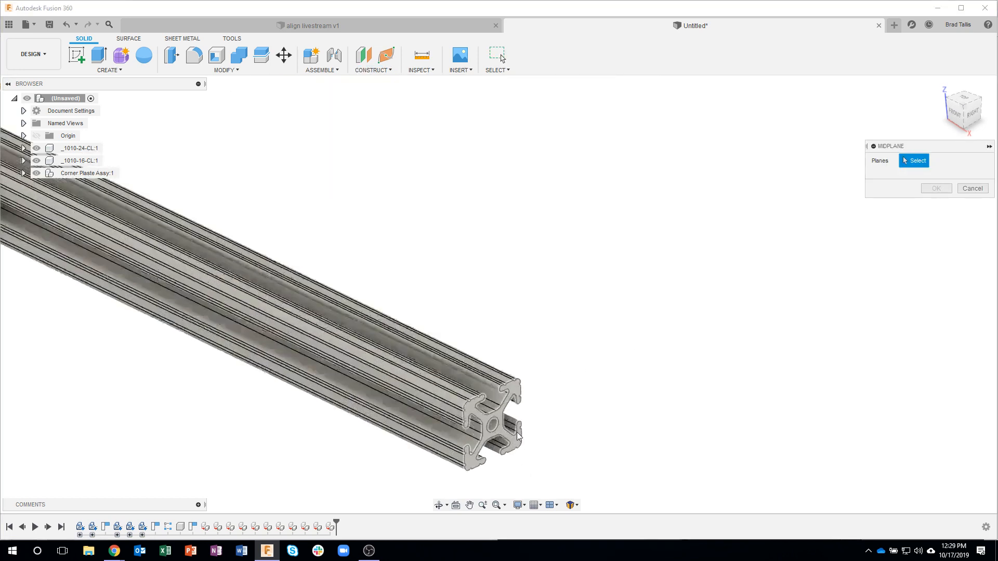
click(515, 393)
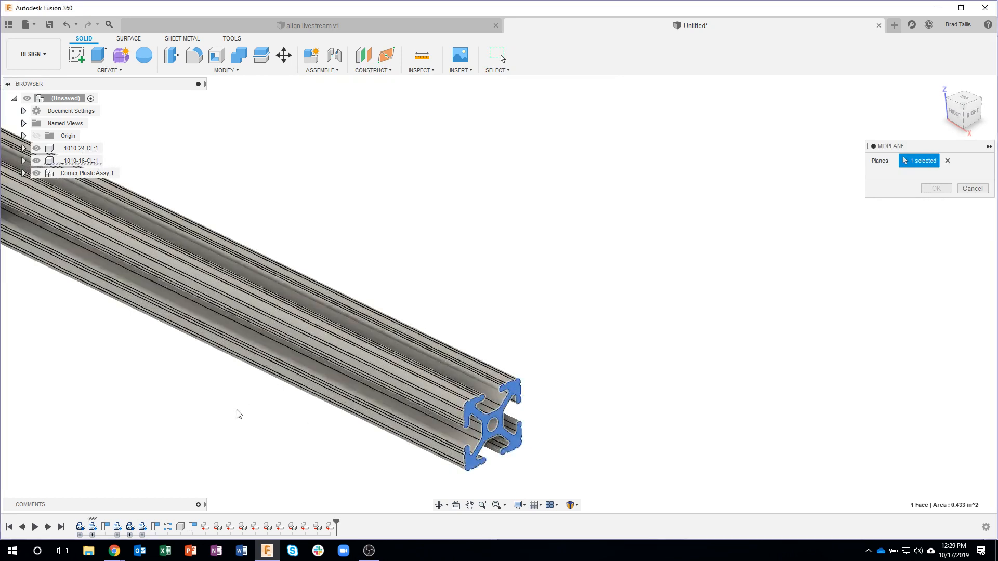
scroll(252, 407, down, 3)
middle_drag(482, 333, 748, 438)
middle_drag(230, 363, 448, 434)
scroll(279, 343, up, 6)
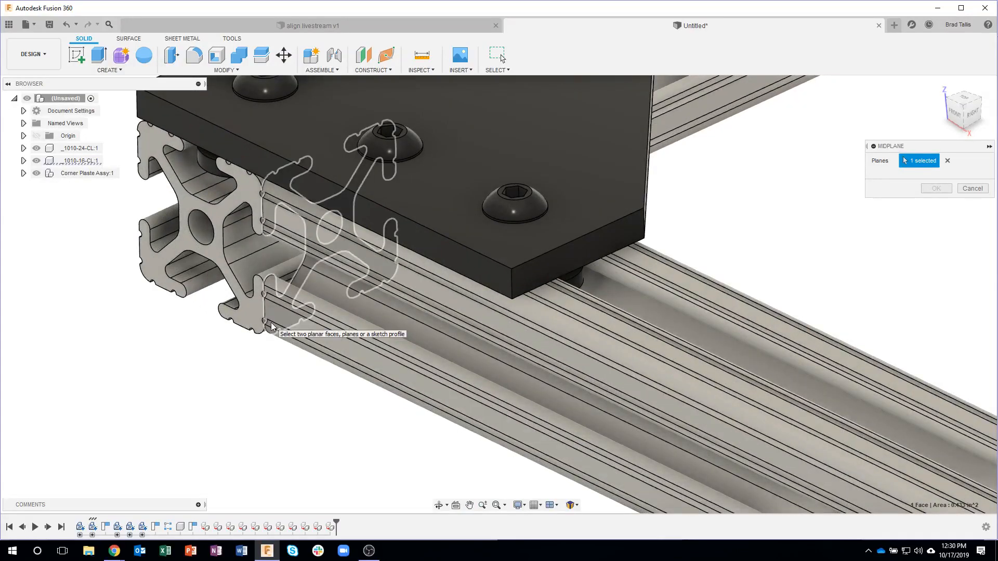
click(271, 327)
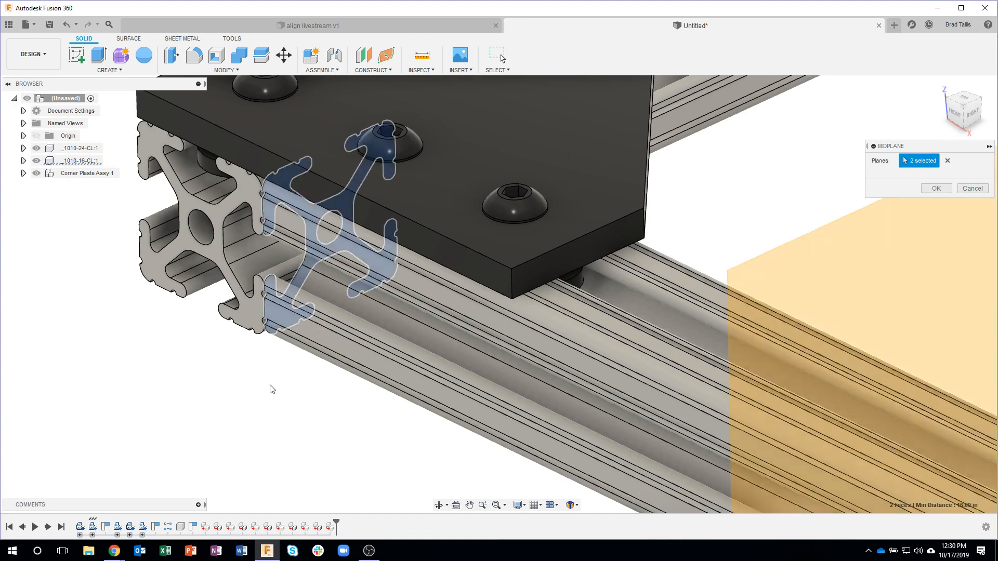
scroll(270, 390, down, 5)
scroll(270, 385, down, 2)
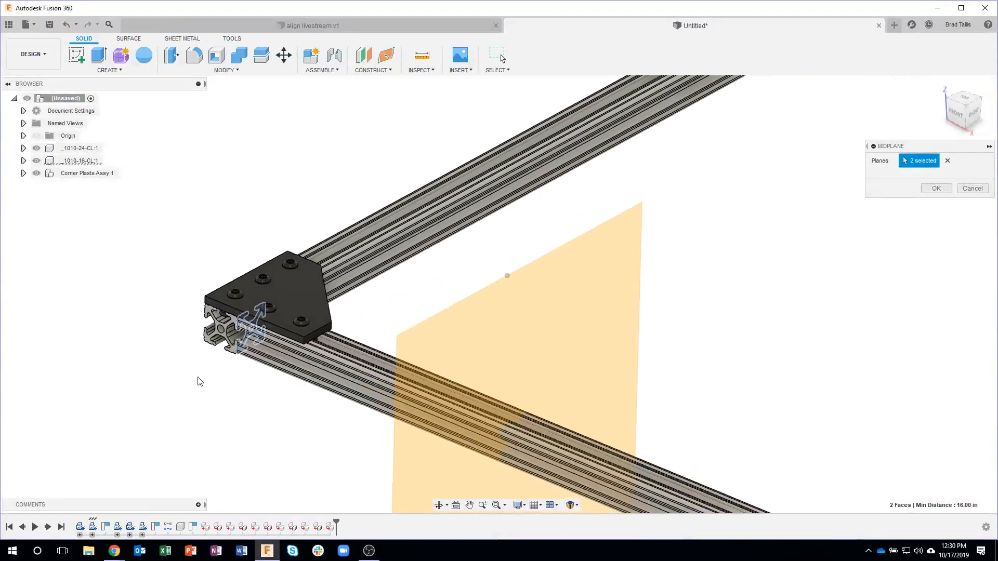
shift+middle_drag(205, 384, 327, 365)
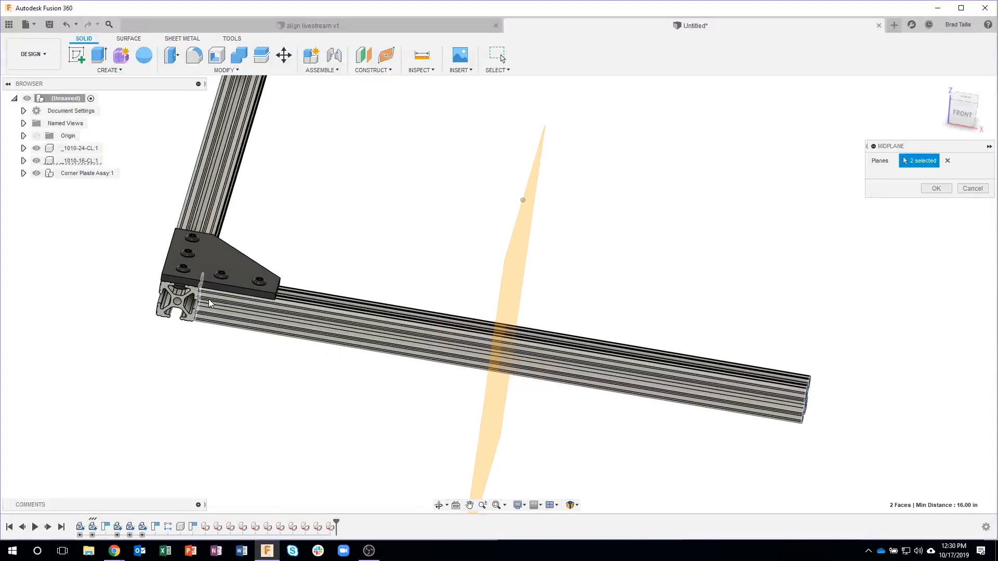
shift+middle_drag(504, 308, 786, 396)
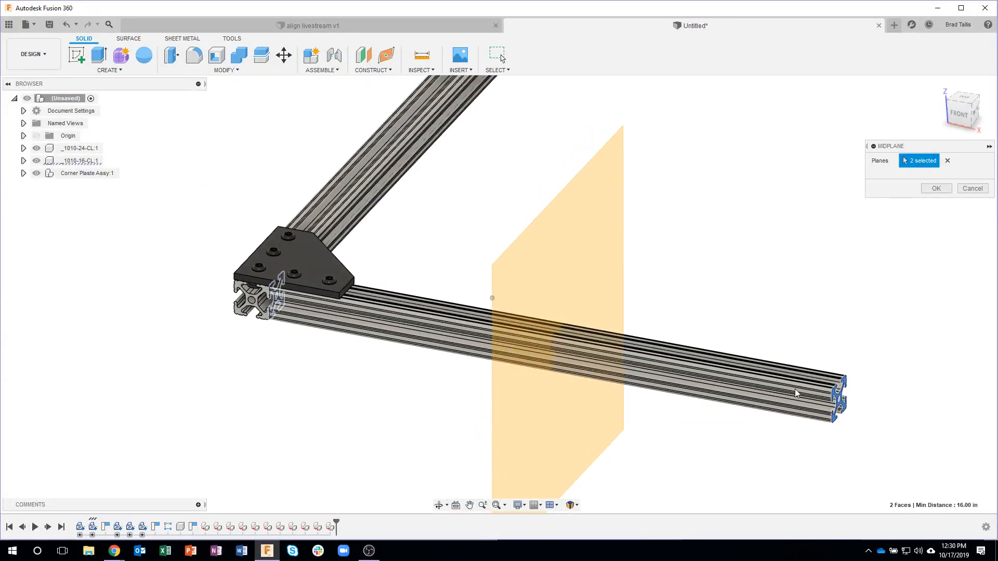
shift+middle_drag(508, 366, 717, 358)
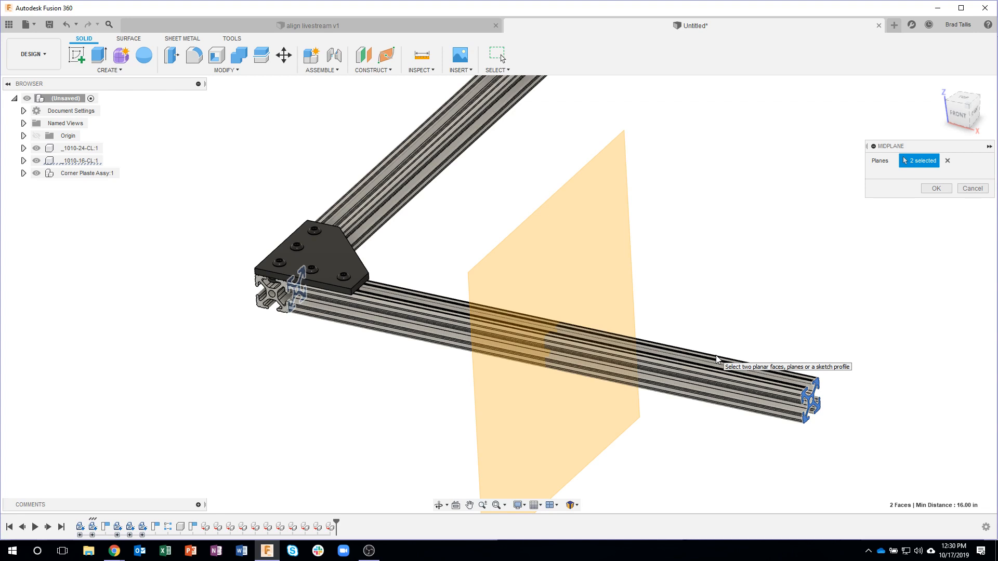
click(925, 190)
Step: Construct a midplane between the two end faces of the _1010-24-CL profile
shift+middle_drag(711, 269, 382, 344)
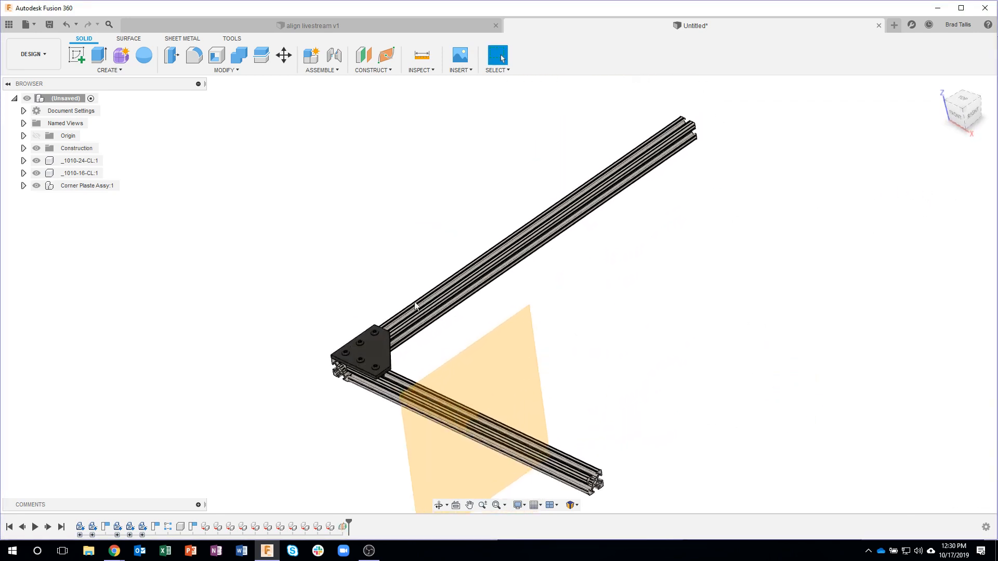
shift+middle_drag(784, 134, 358, 120)
click(373, 70)
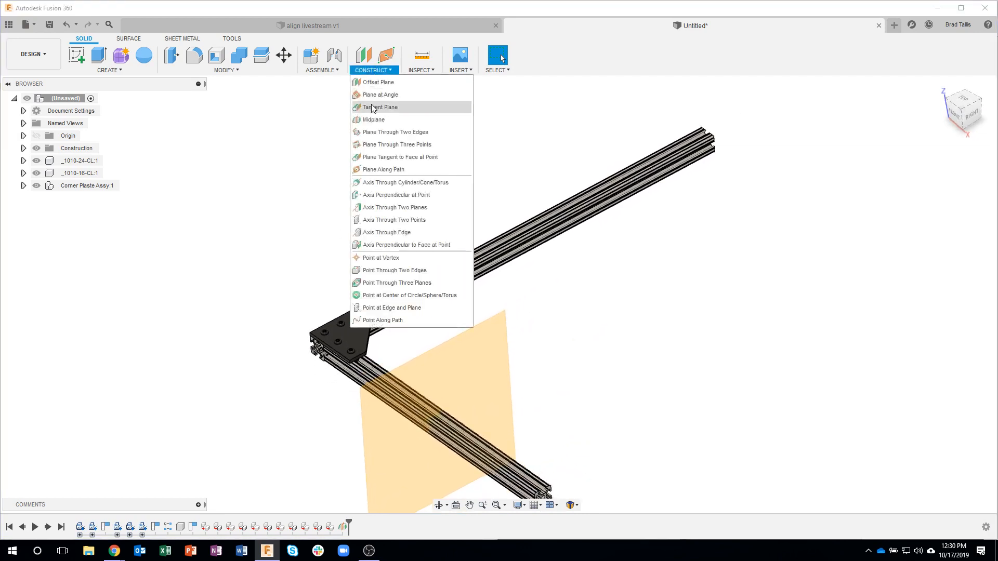
click(372, 120)
shift+middle_drag(675, 160, 788, 235)
scroll(774, 238, up, 10)
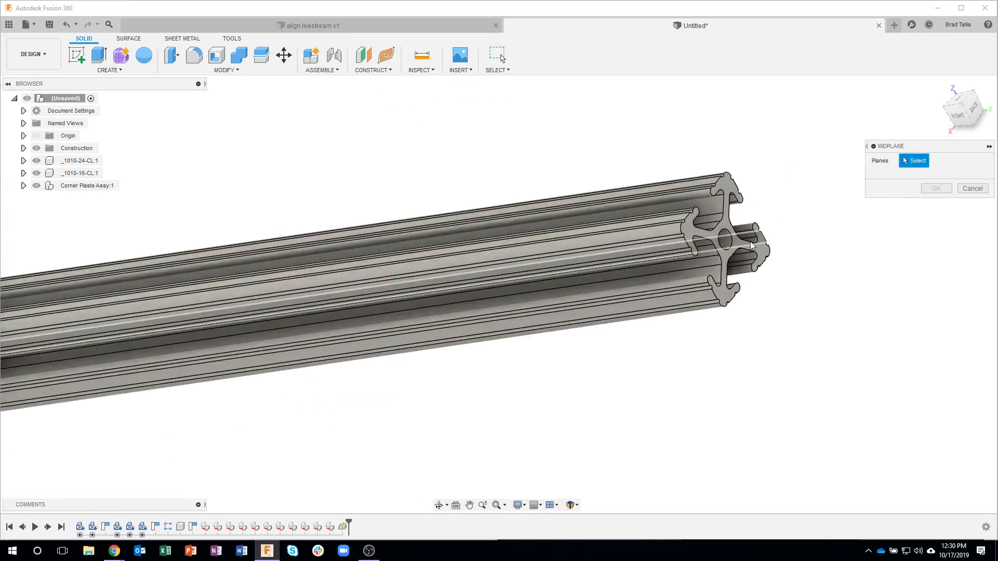
click(746, 244)
scroll(617, 360, down, 10)
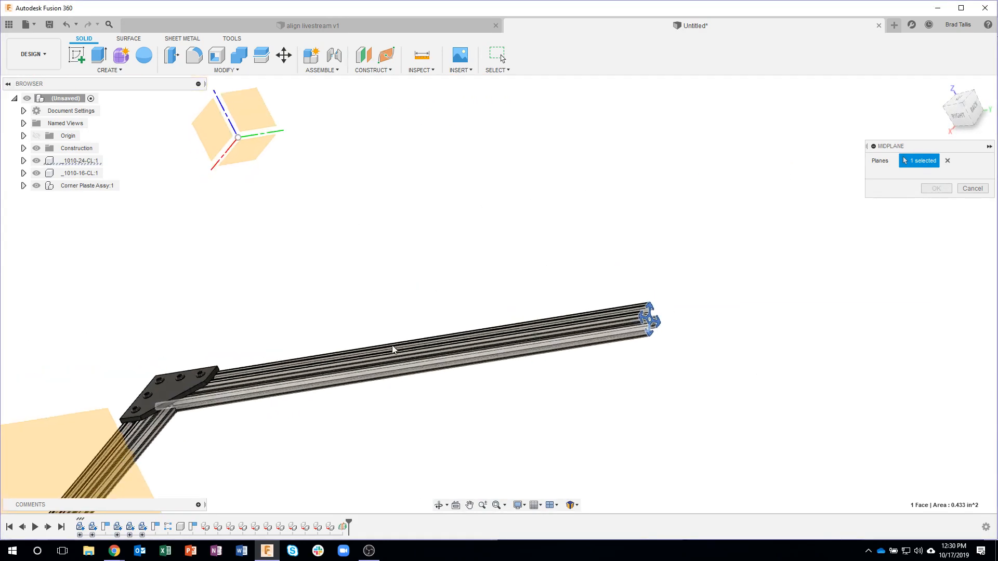
shift+middle_drag(392, 349, 540, 397)
scroll(676, 330, up, 10)
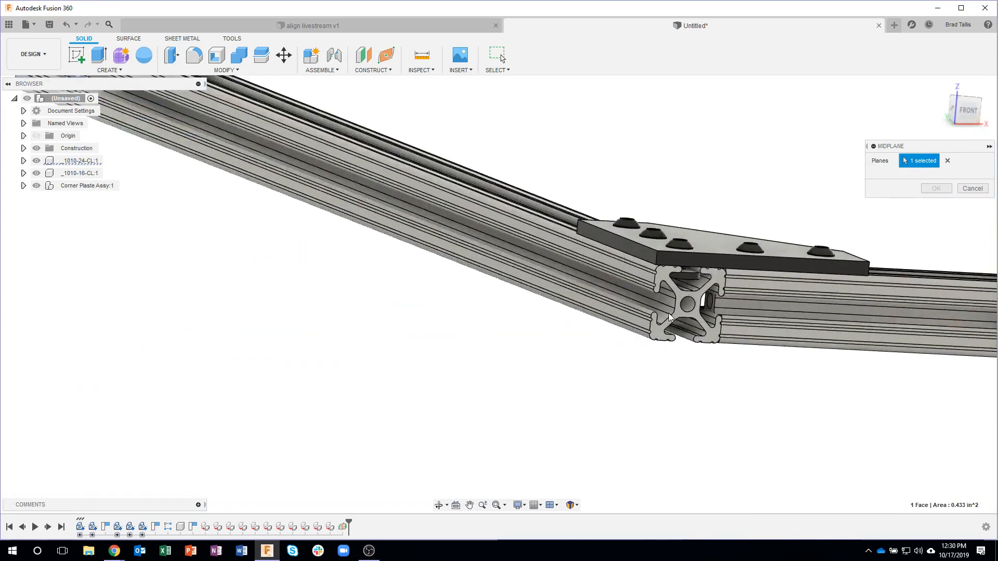
click(663, 331)
scroll(517, 392, down, 5)
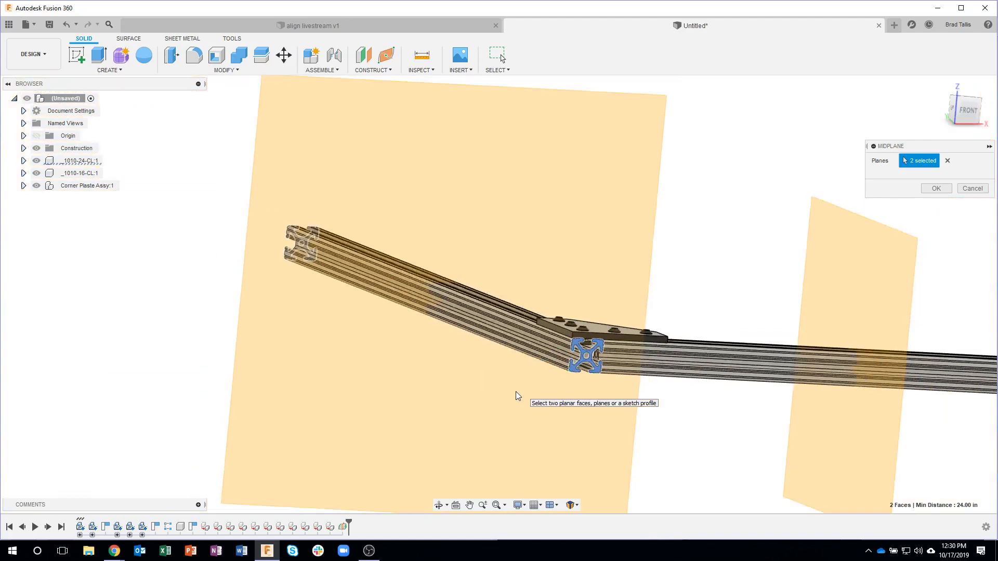
shift+middle_drag(634, 352, 284, 298)
shift+middle_drag(451, 274, 915, 200)
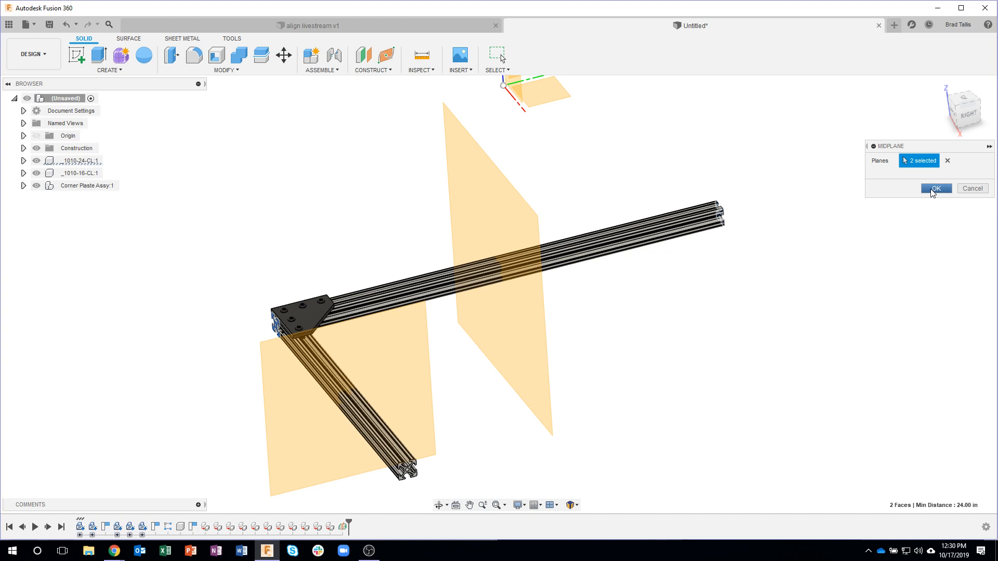
click(935, 189)
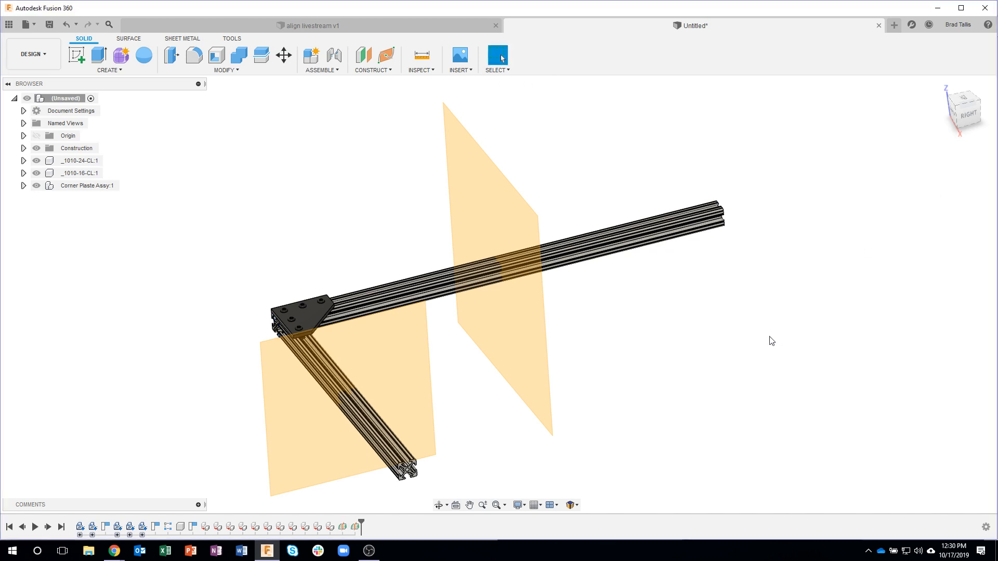
Step: Start a Mirror operation with Components as the pattern type
shift+middle_drag(768, 349, 163, 341)
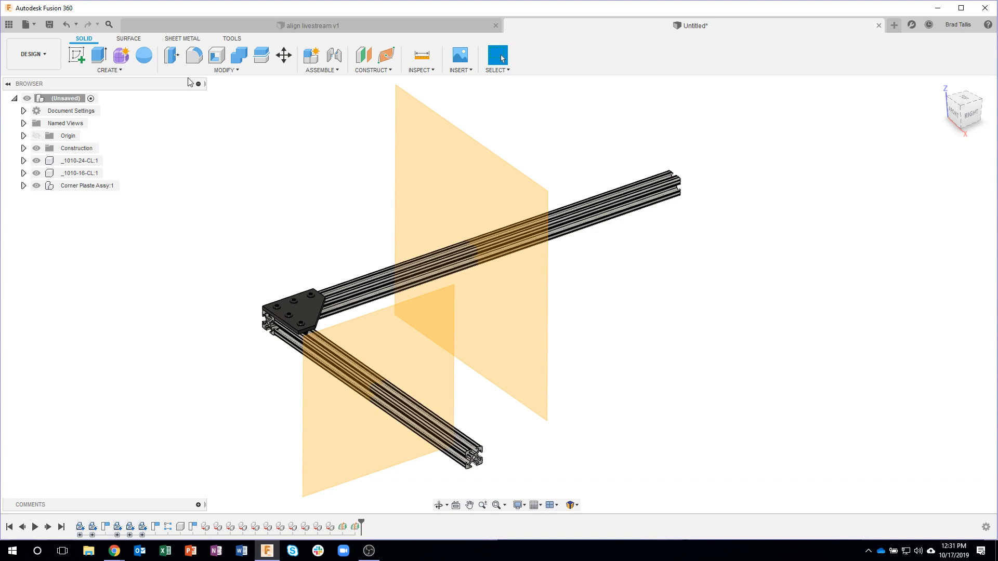
click(145, 69)
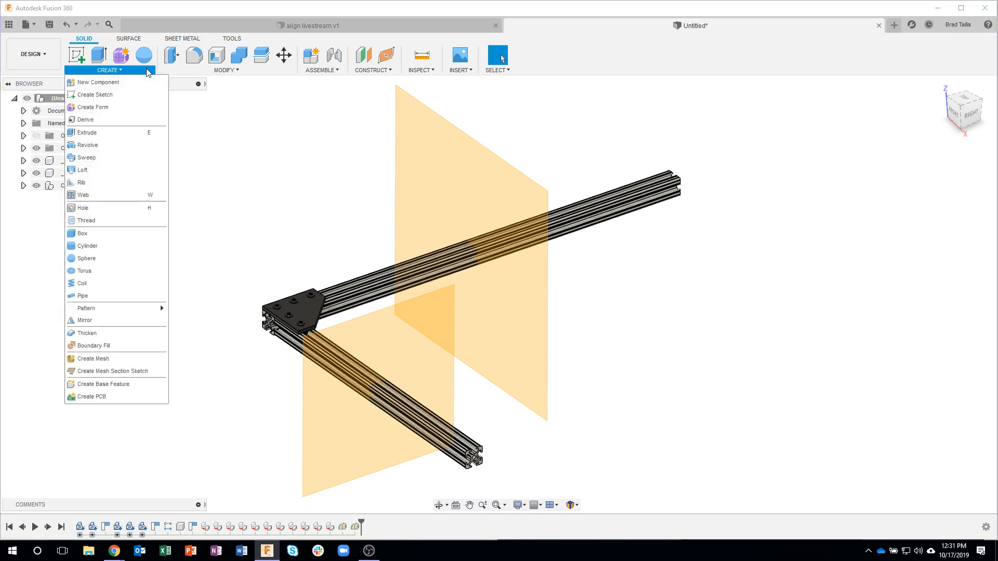
click(106, 320)
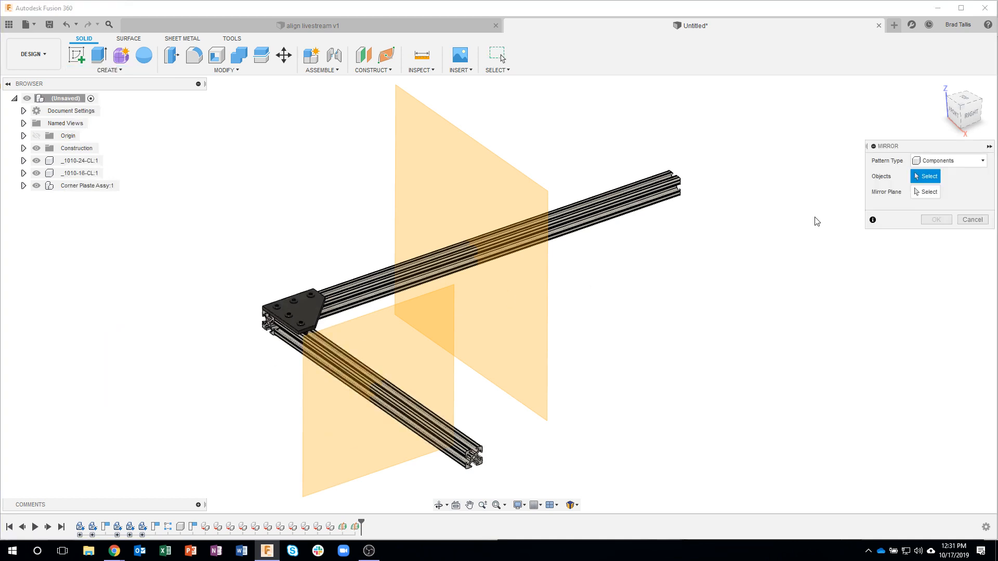
click(936, 163)
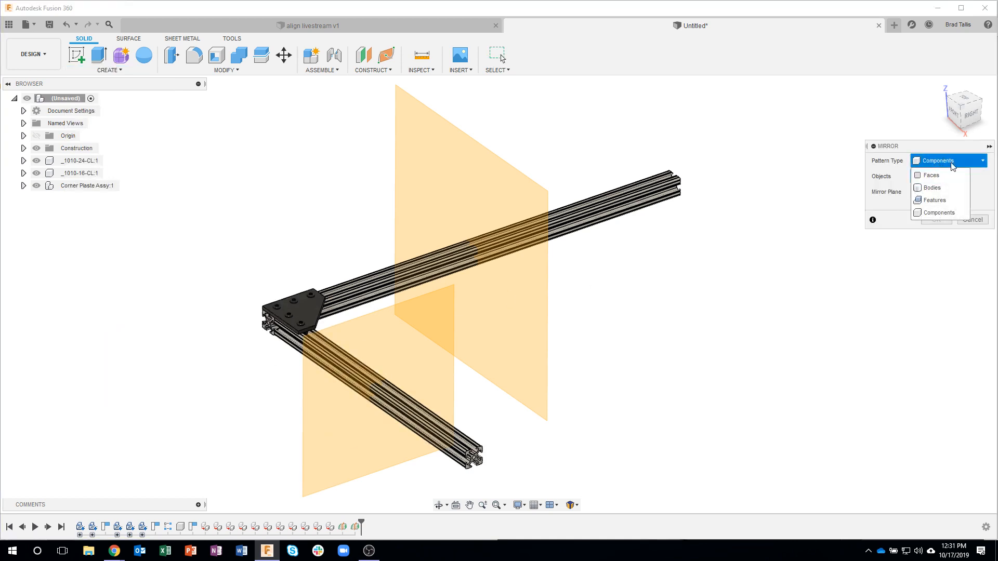
click(937, 176)
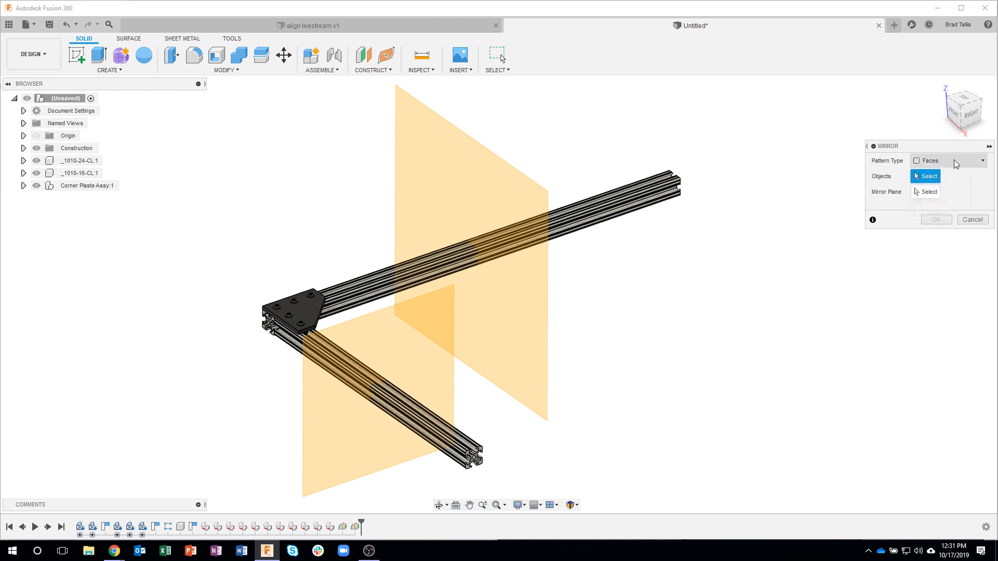
click(952, 165)
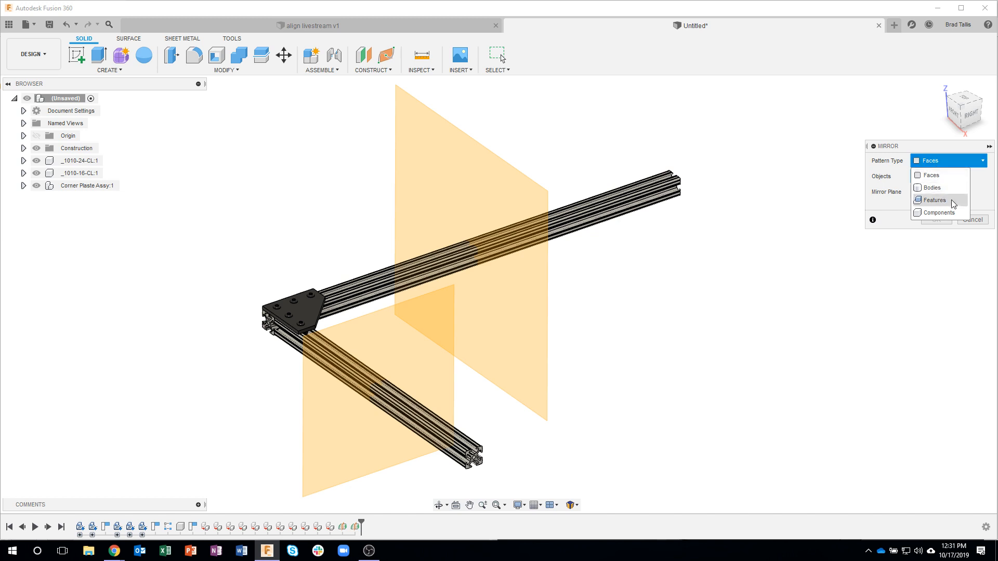
click(939, 212)
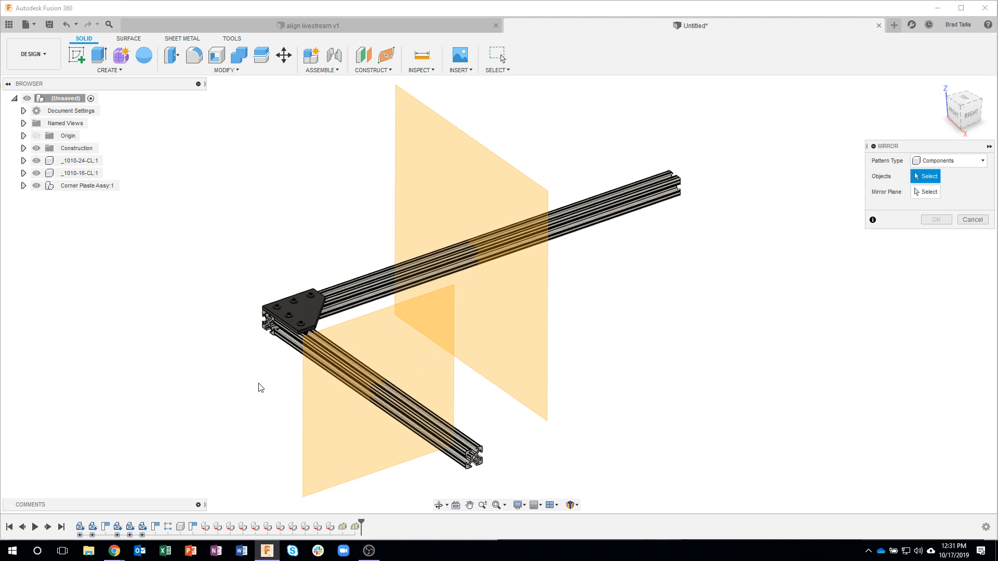
Step: Mirror the corner plate assembly and the _1010-24-CL extrusion as components across the construction plane midway along the _1010-16-CL extrusion
click(89, 186)
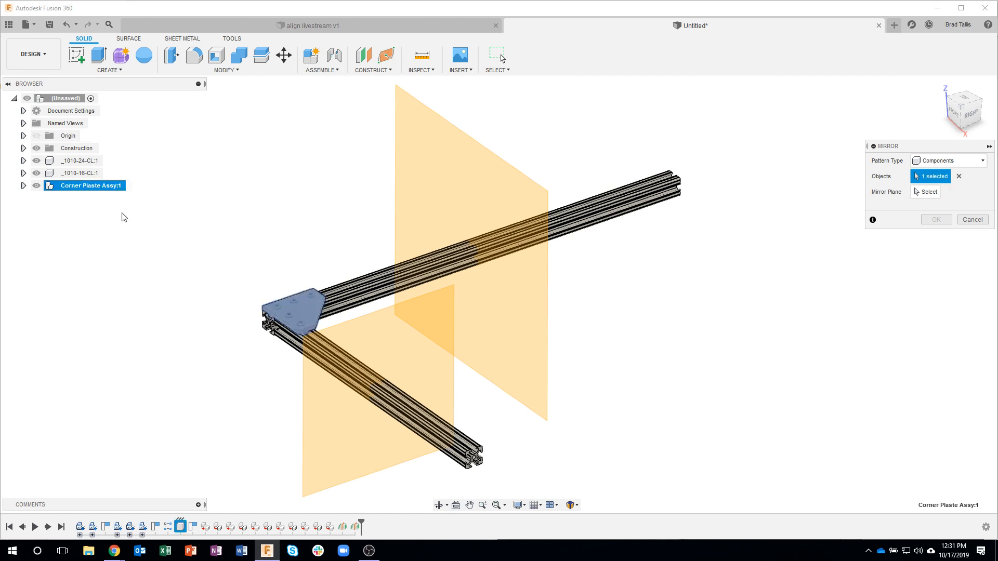
click(357, 284)
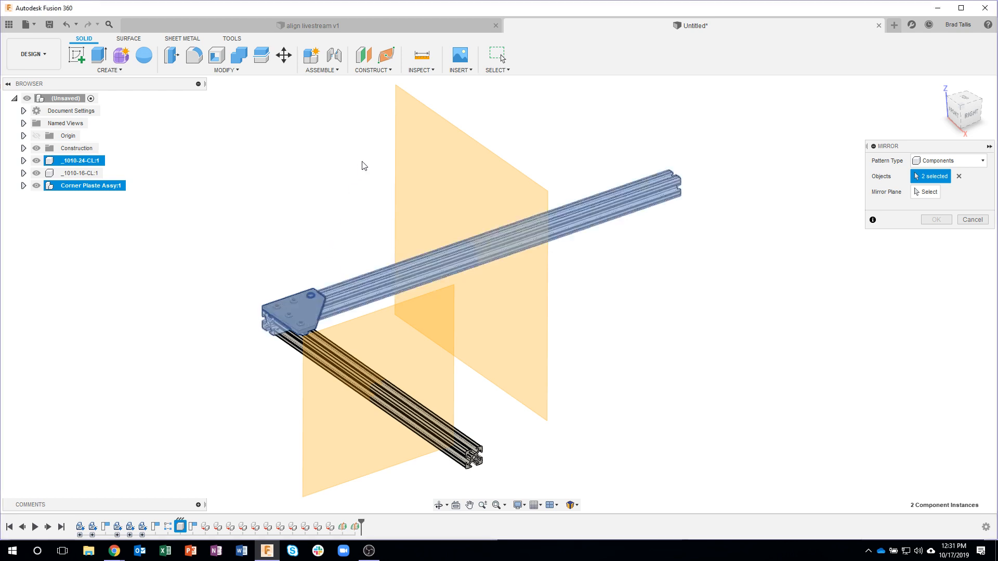
shift+middle_drag(432, 160, 554, 237)
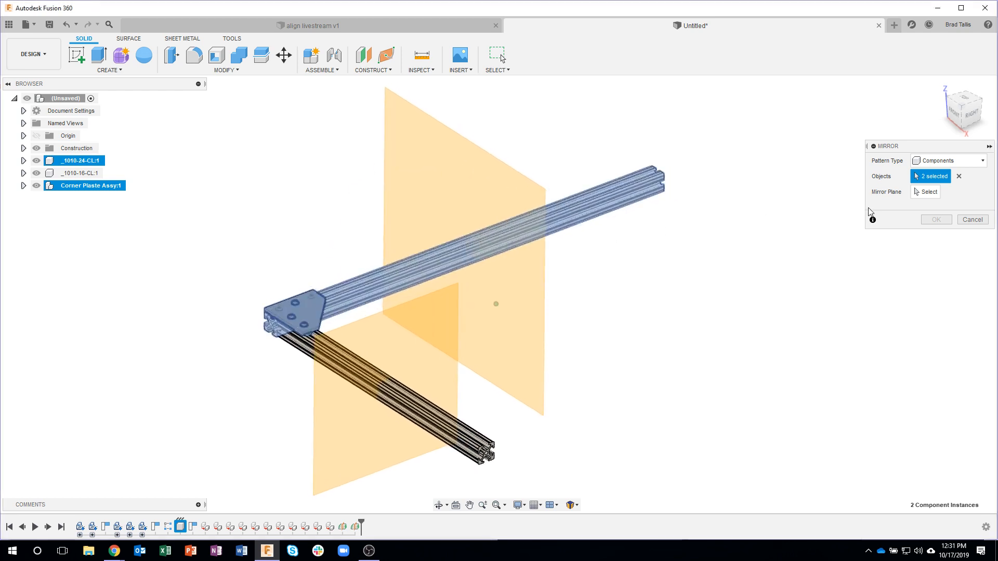
click(915, 193)
shift+middle_drag(576, 367, 600, 364)
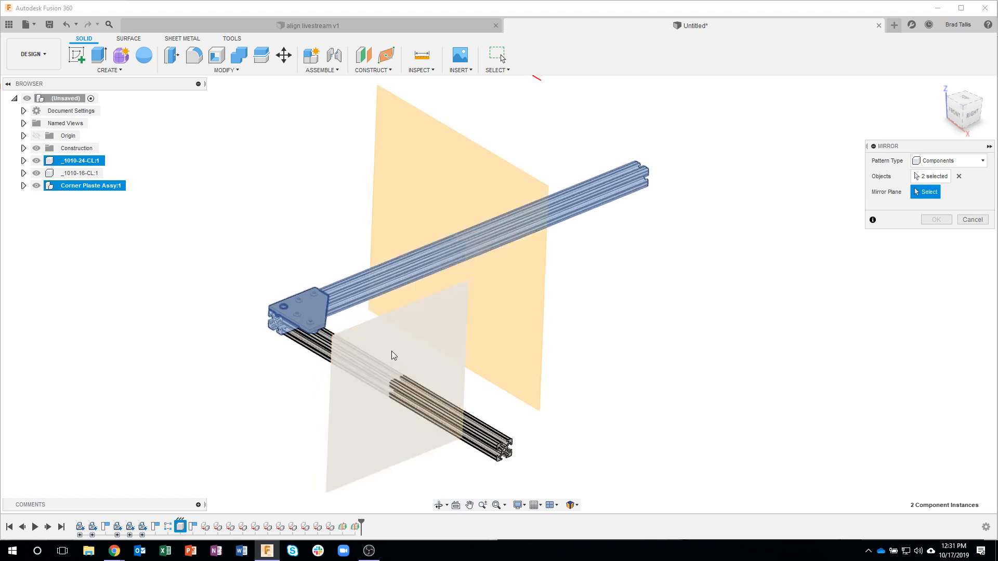
click(392, 346)
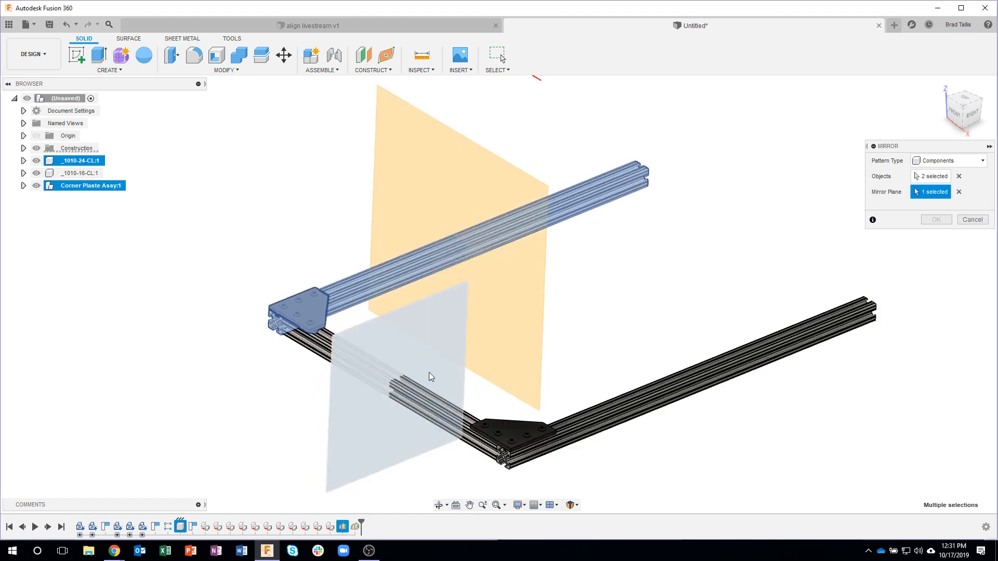
shift+middle_drag(591, 460, 846, 244)
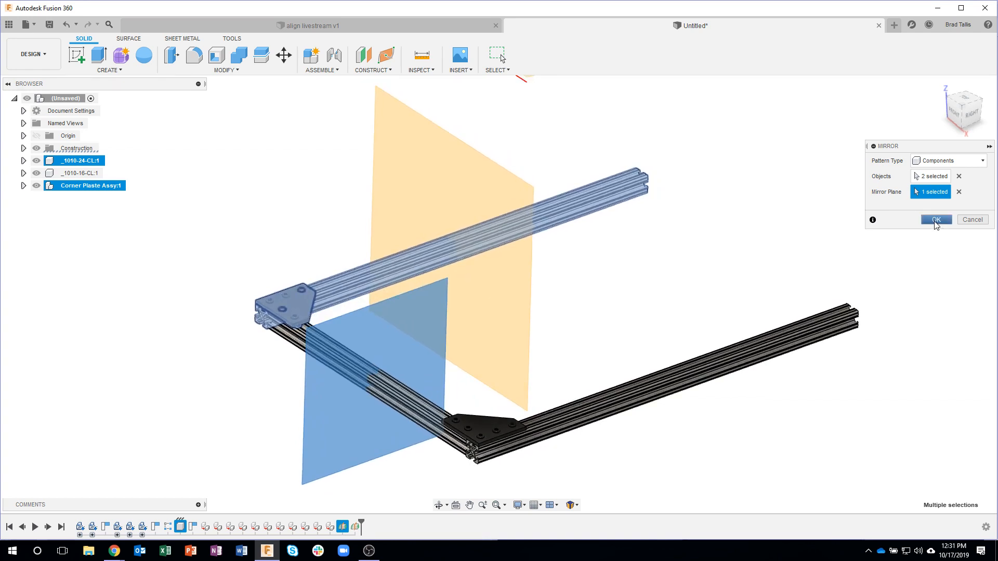
click(935, 221)
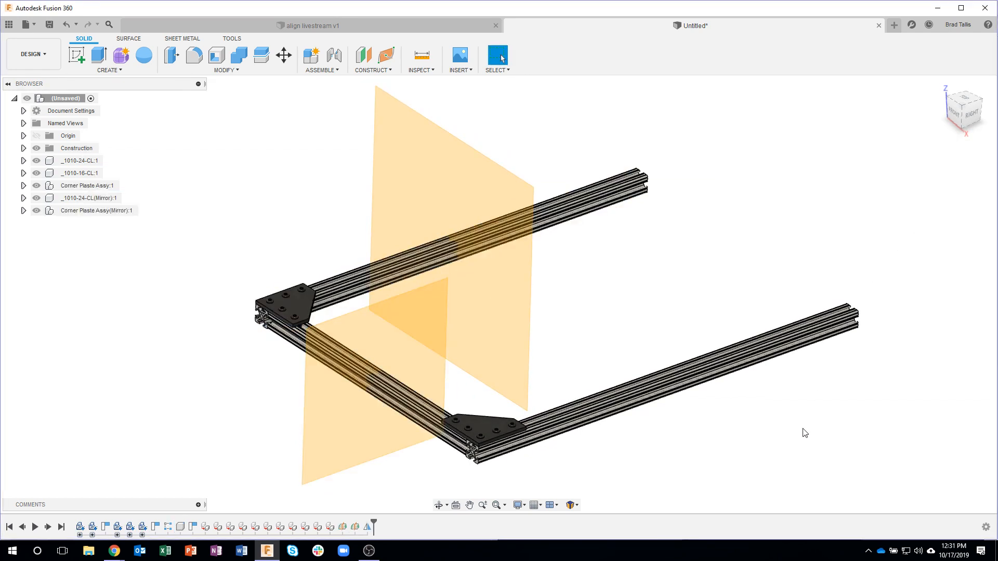
Step: Mirror both corner plate assemblies and the _1010-16-CL extrusion as components across the construction plane midway along the long extrusions
shift+middle_drag(804, 435, 489, 416)
scroll(488, 410, up, 8)
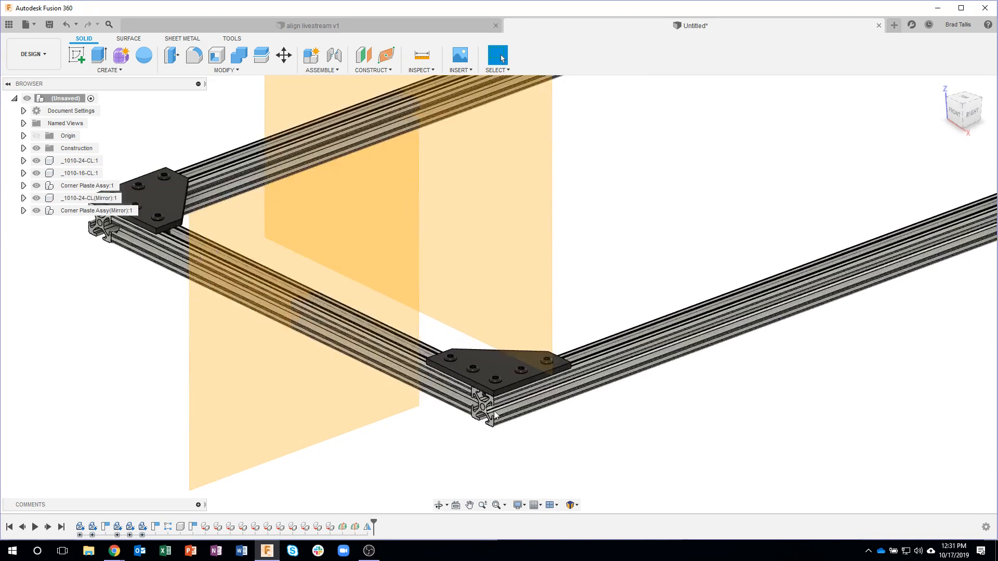
scroll(492, 400, down, 5)
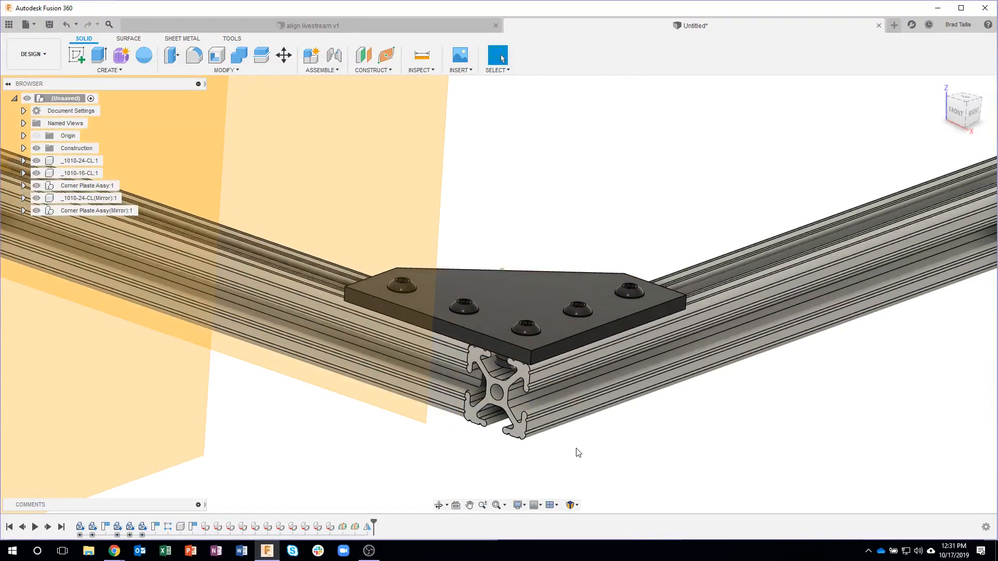
scroll(578, 453, down, 2)
scroll(595, 350, down, 5)
shift+middle_drag(294, 240, 116, 78)
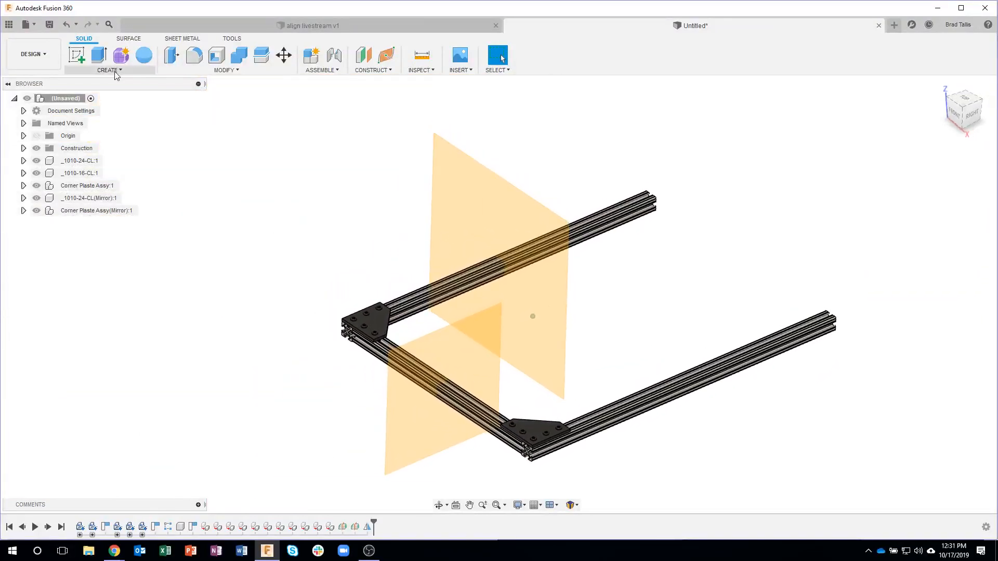
click(114, 71)
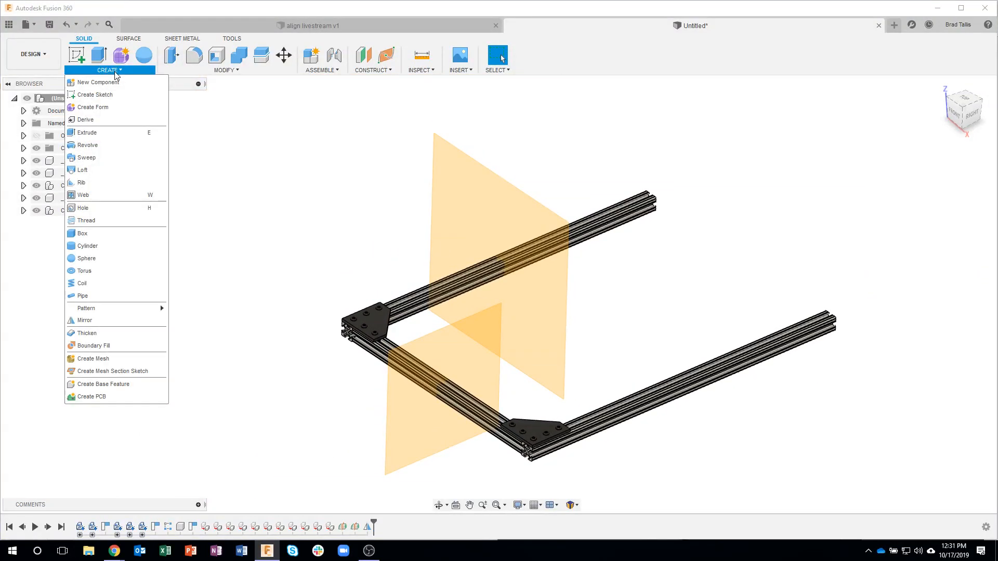
click(99, 321)
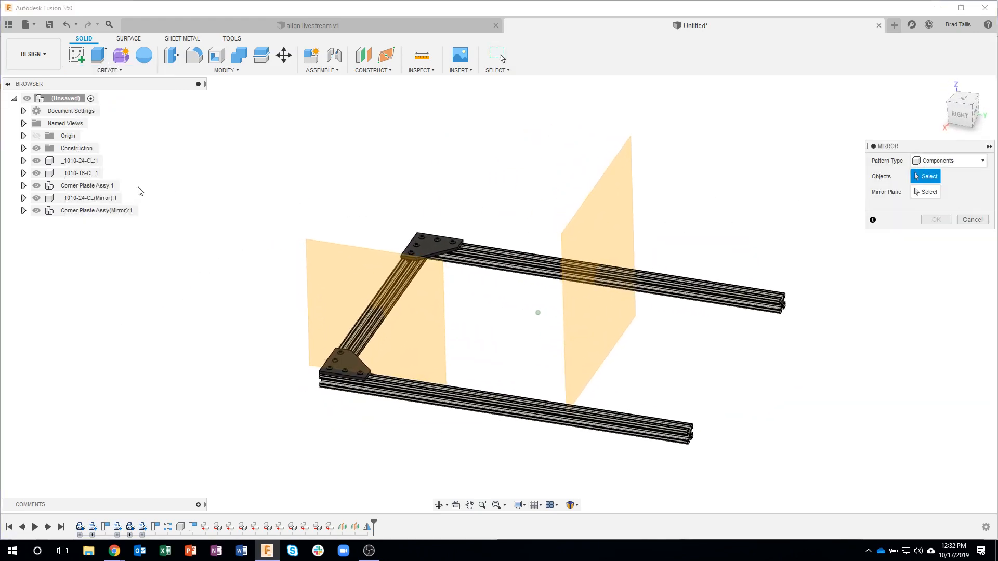
click(96, 186)
click(96, 211)
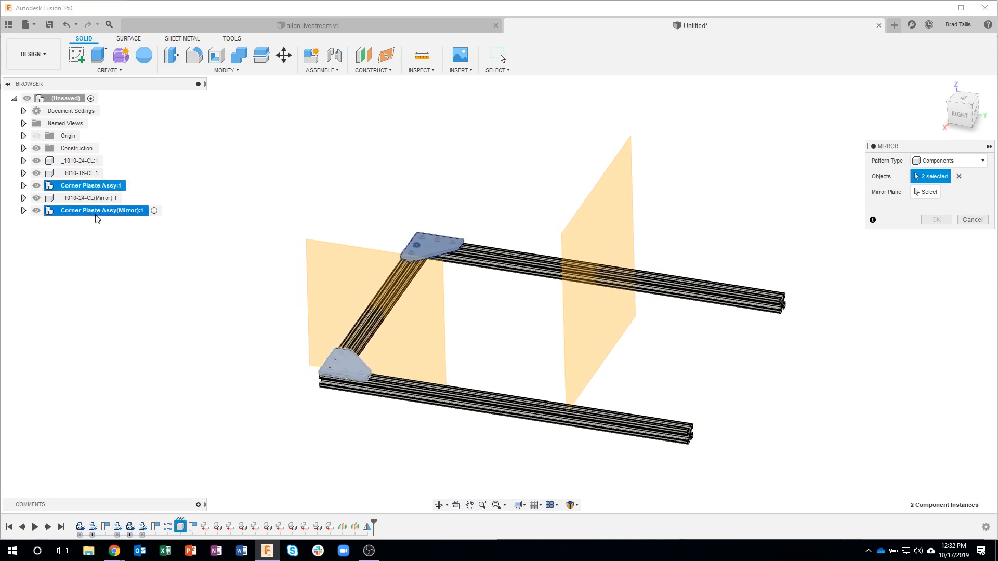
click(362, 334)
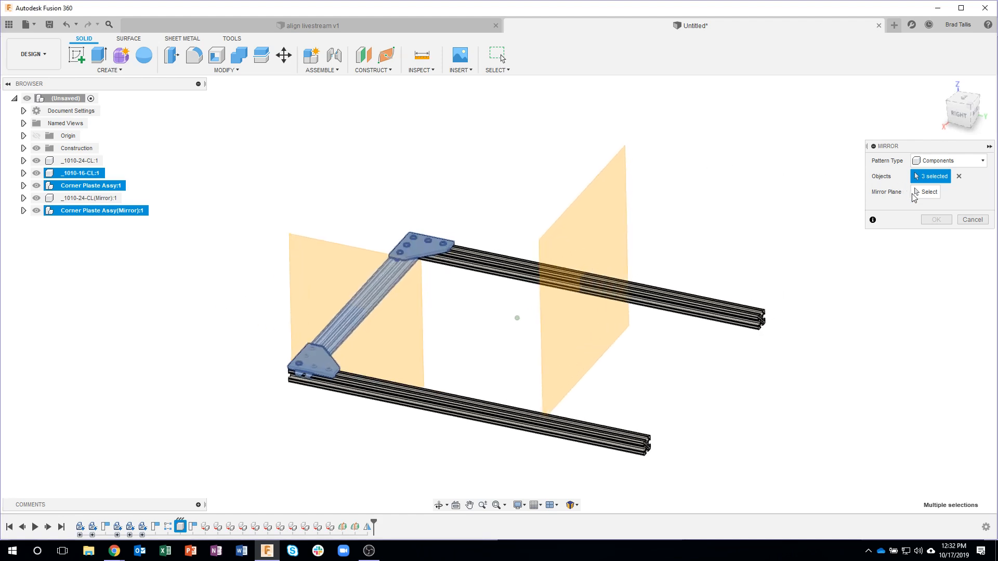
click(921, 194)
click(600, 213)
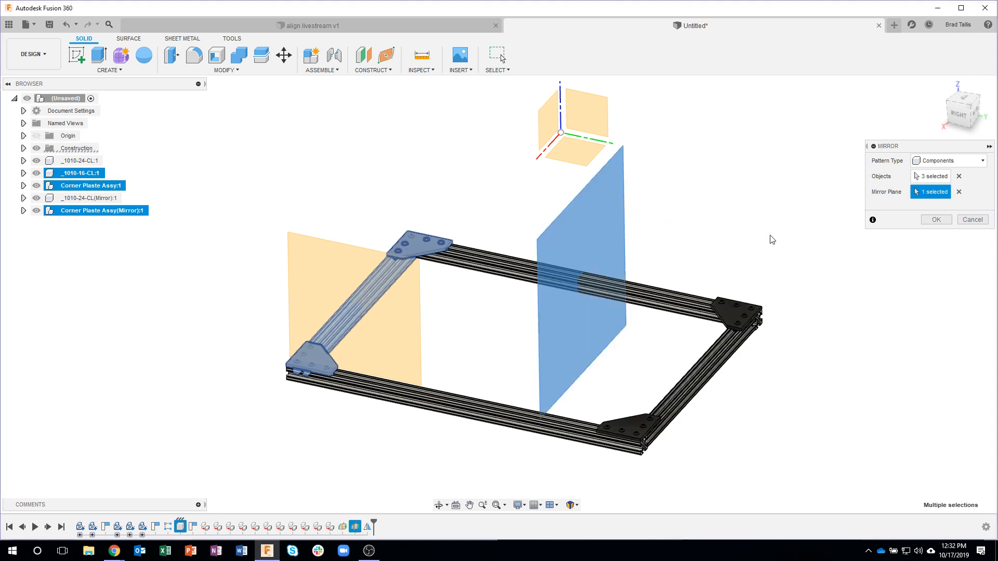
click(936, 220)
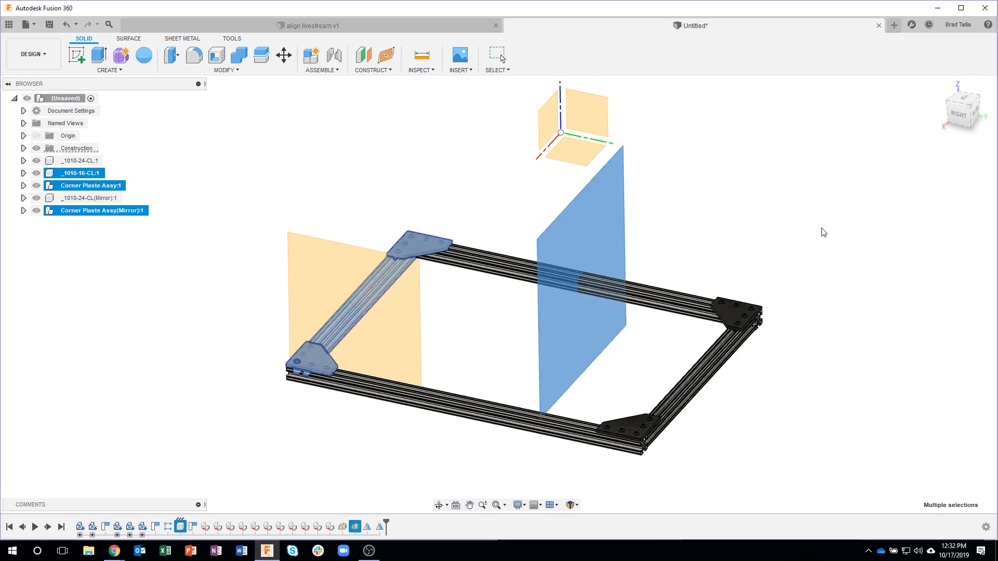
Step: Hide the design's construction planes so only the extrusion frame is displayed
shift+middle_drag(784, 229, 740, 404)
shift+middle_drag(812, 337, 186, 331)
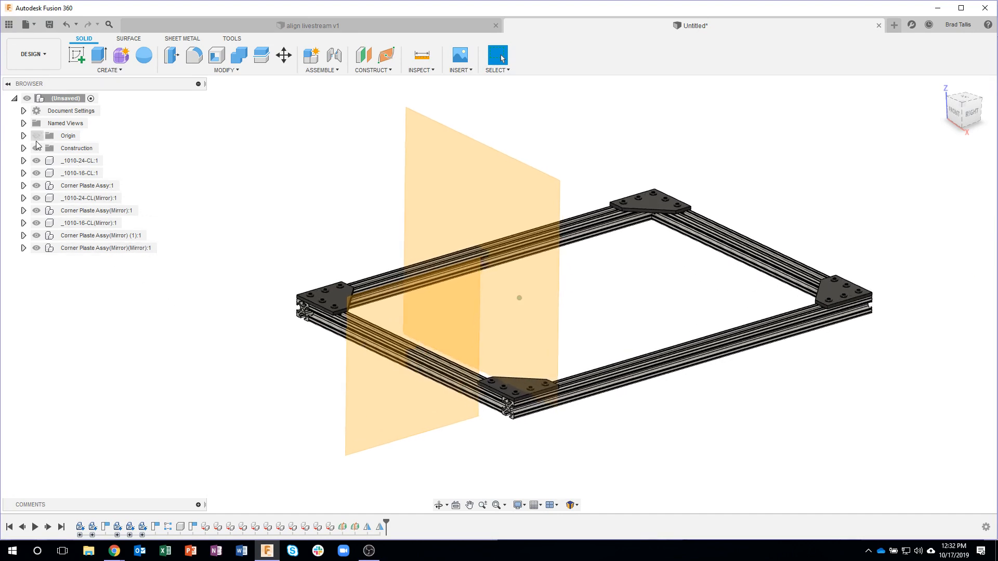
click(57, 148)
click(37, 148)
click(175, 361)
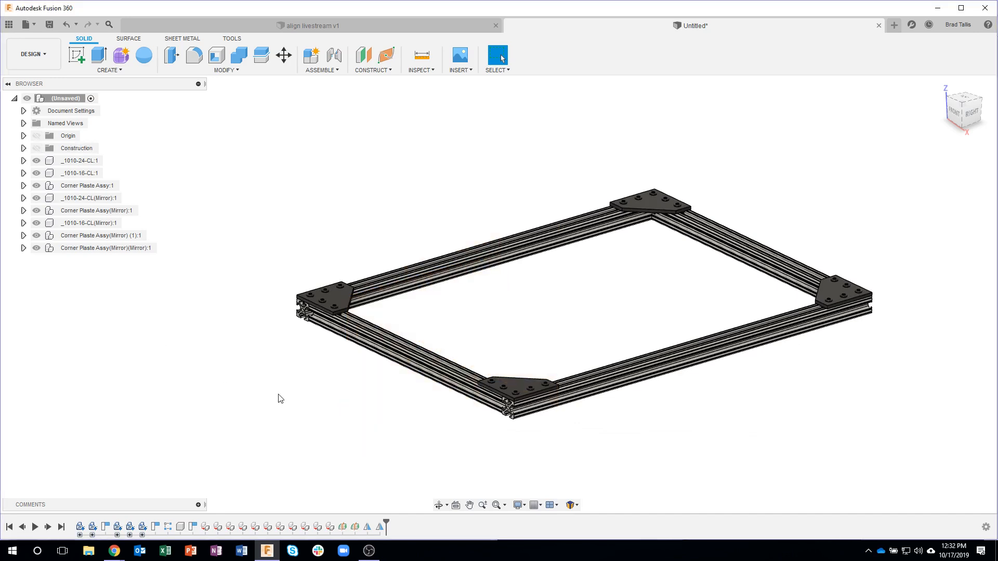
Step: Create a new component under the root of the design and name it Top Frame Assy
right_click(64, 99)
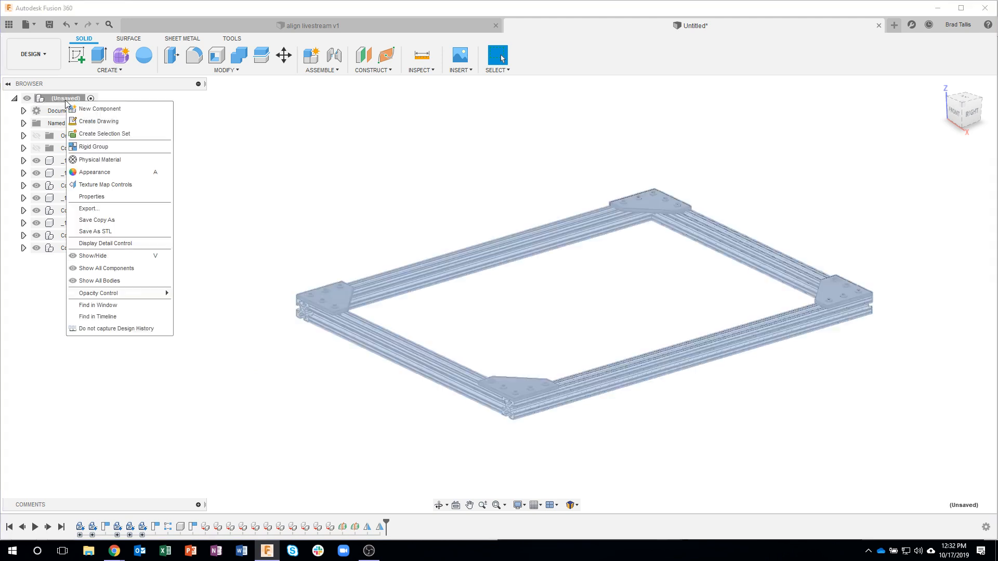
click(99, 109)
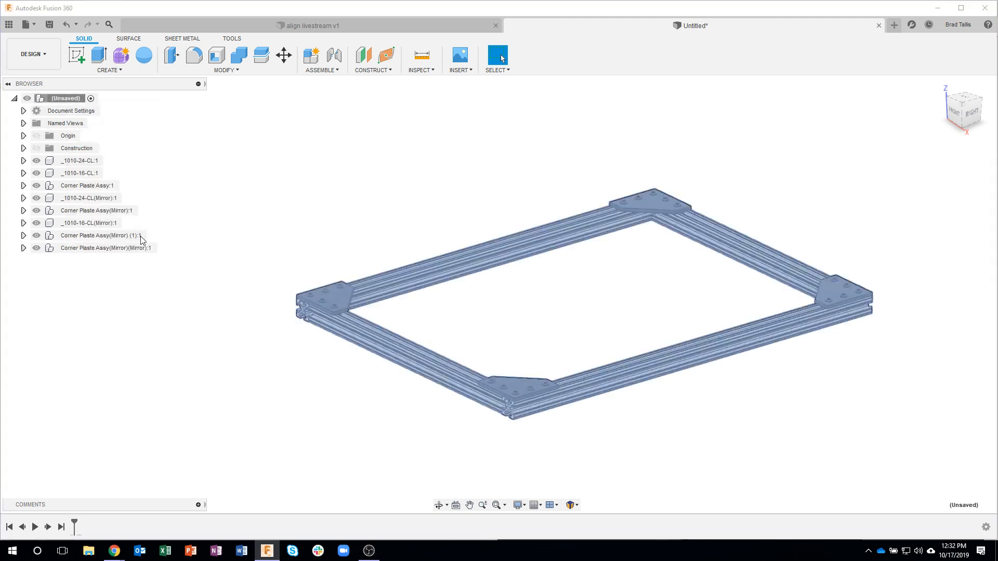
double_click(87, 261)
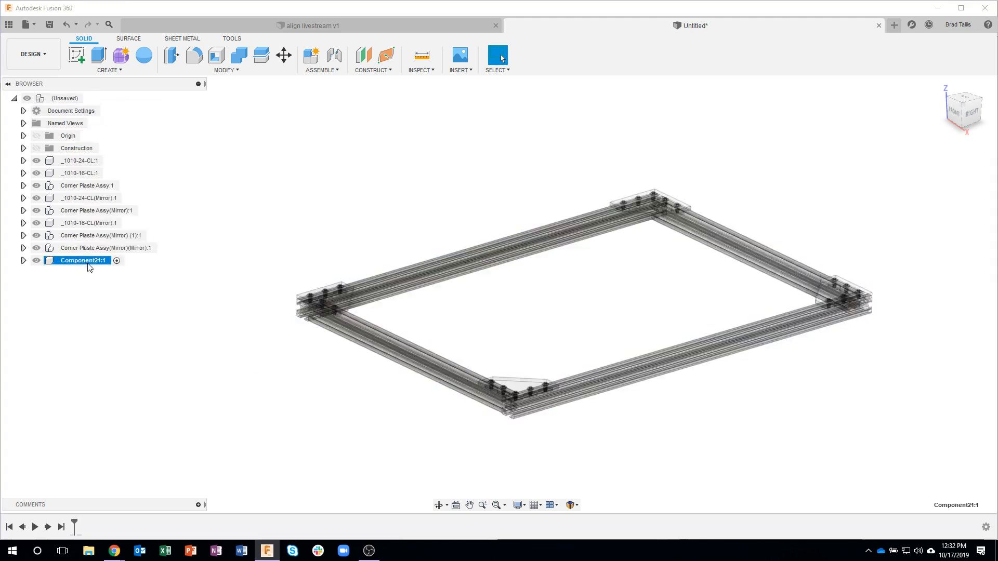
text(Top Frame As)
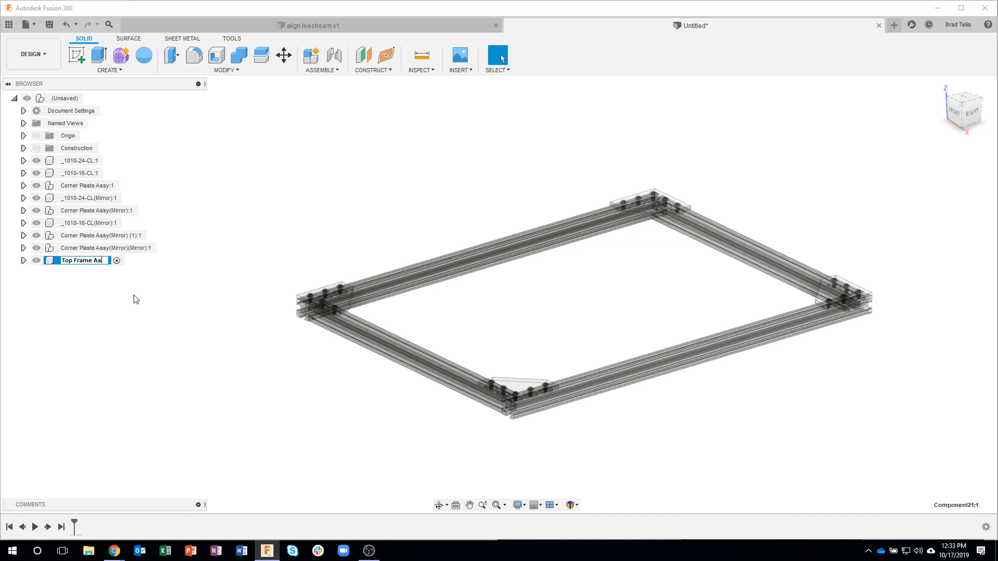
key(Return)
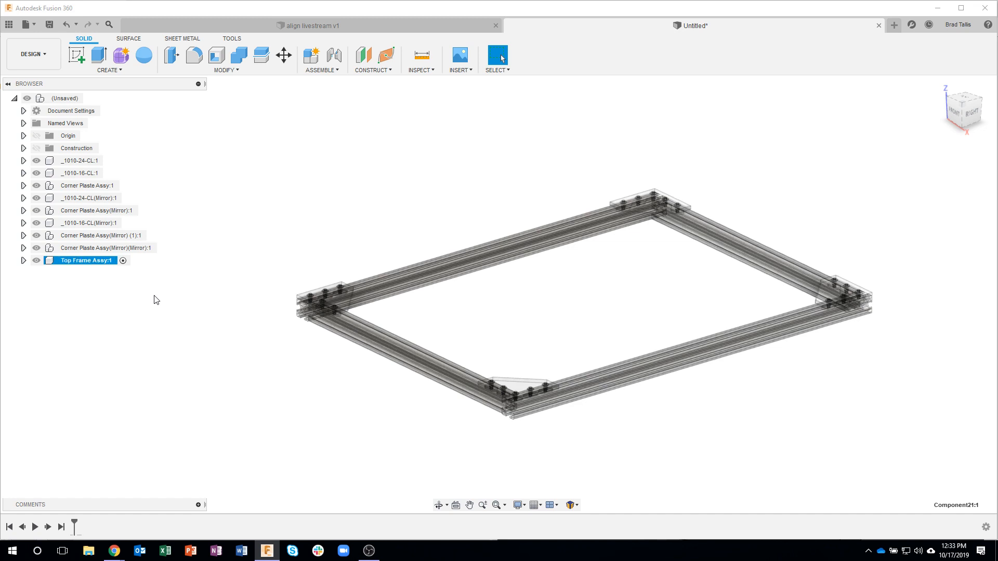
Step: Move all the extrusions and corner plate assemblies into the Top Frame Assy component and expand its contents
click(91, 162)
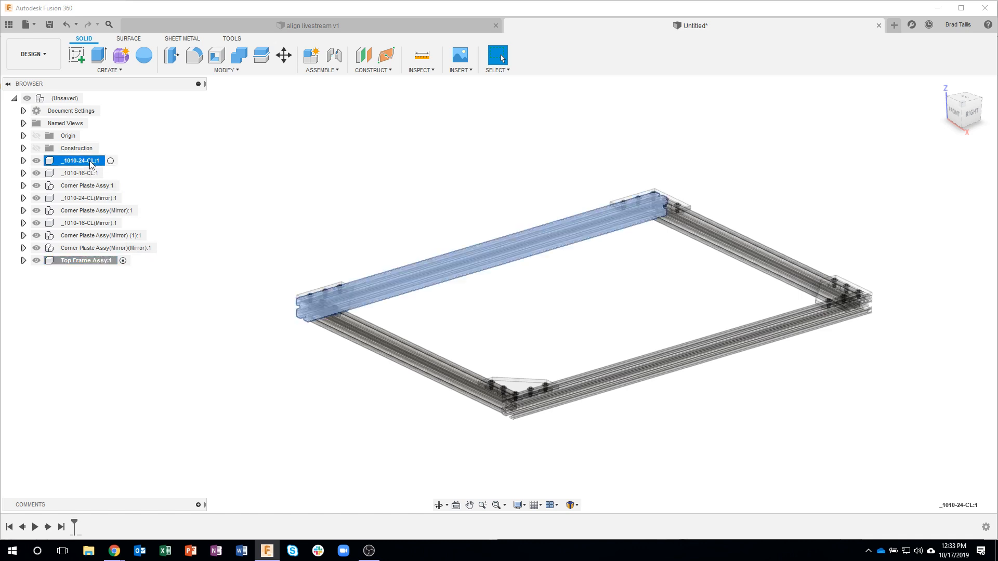
shift+click(94, 248)
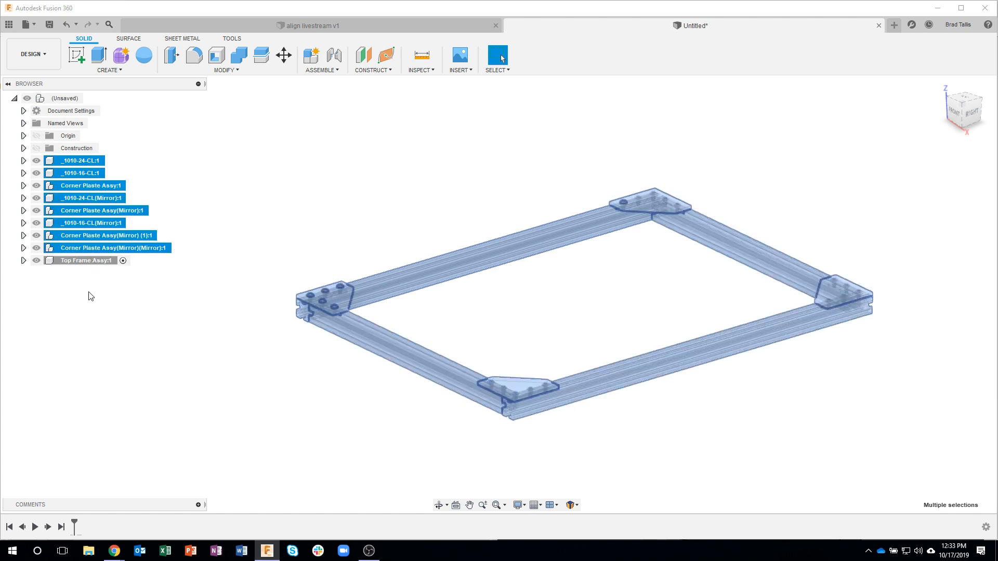
drag(69, 249, 76, 262)
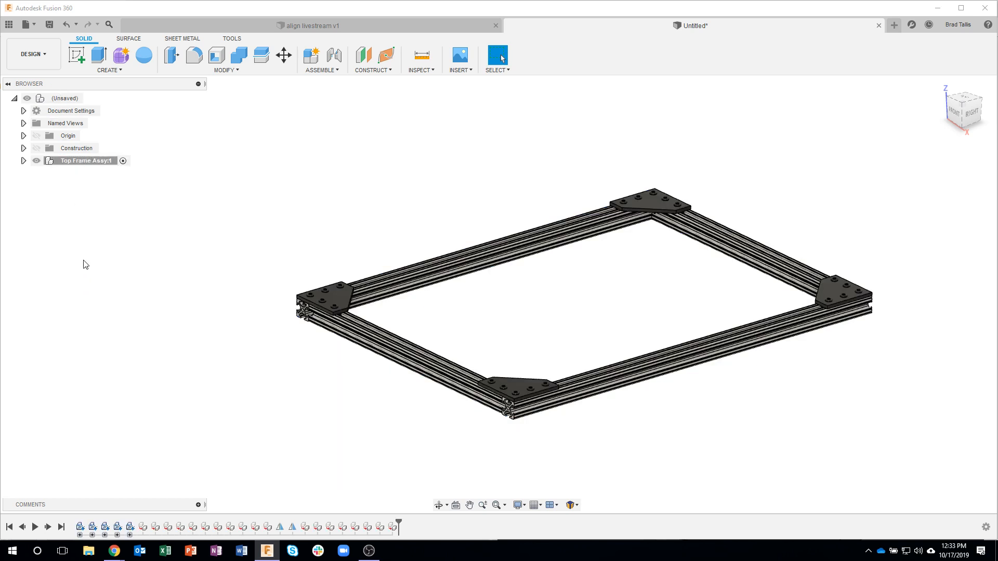
click(23, 161)
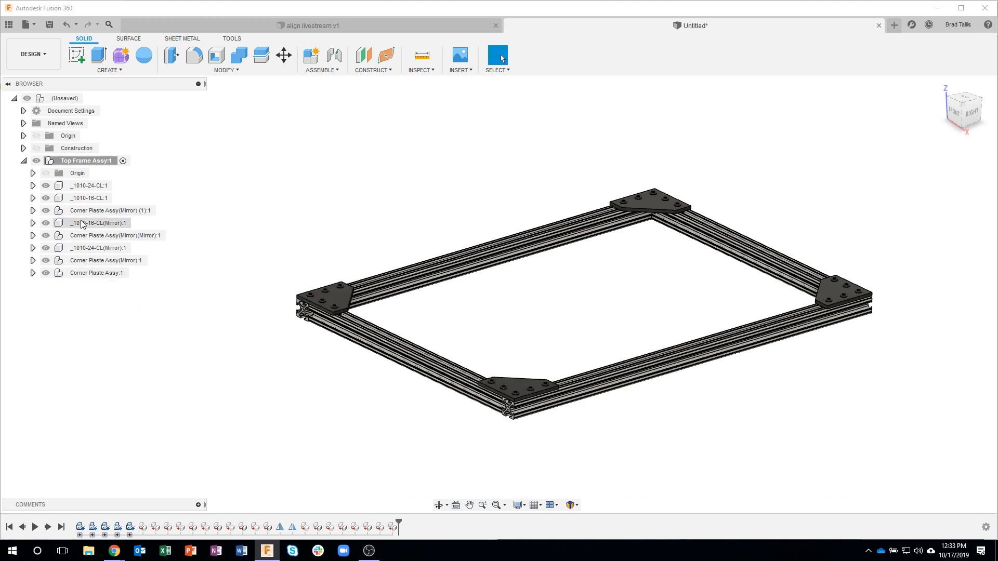
Step: Create a new component inside Top Frame Assy and name it Corner Plates Assy
right_click(86, 163)
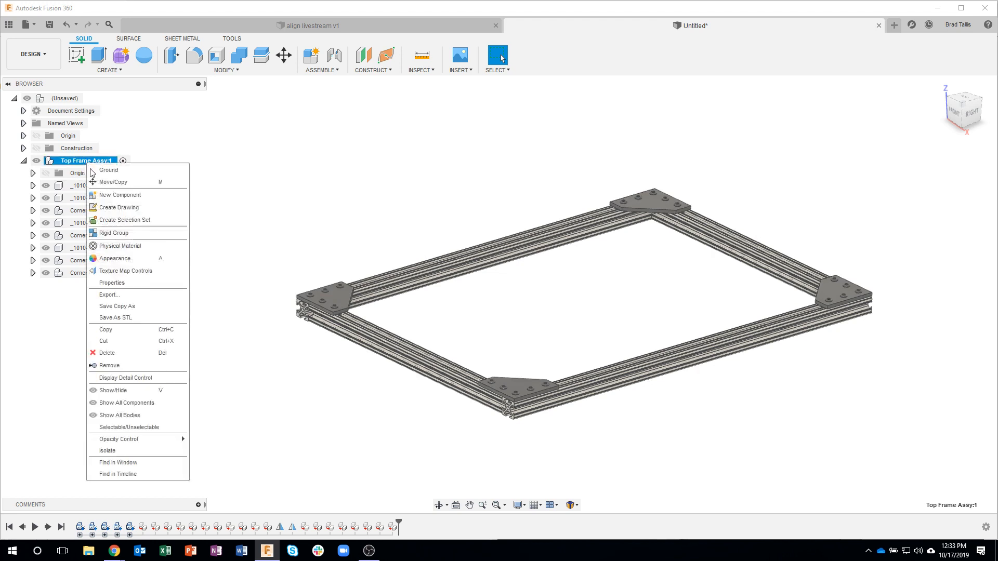
click(137, 200)
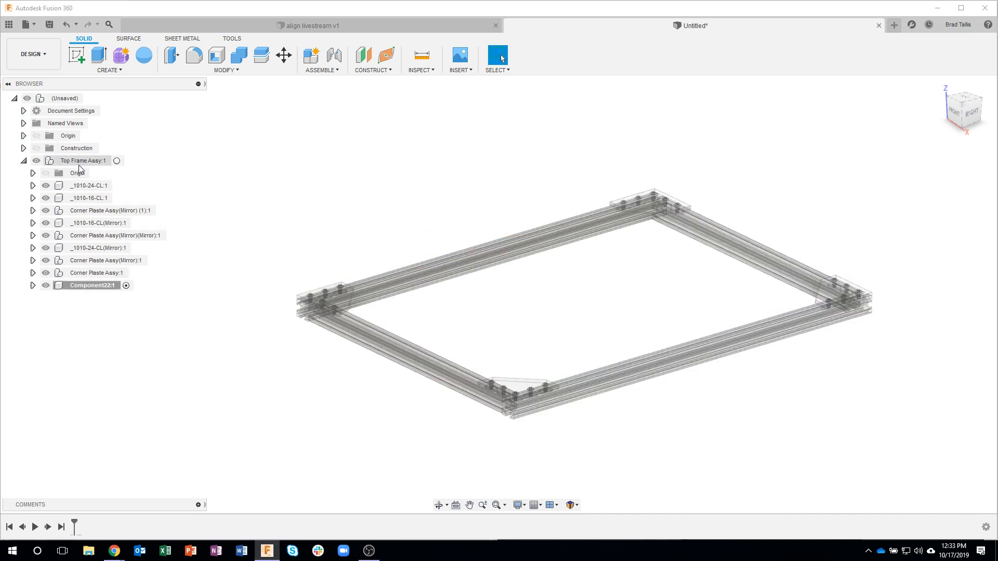
click(84, 287)
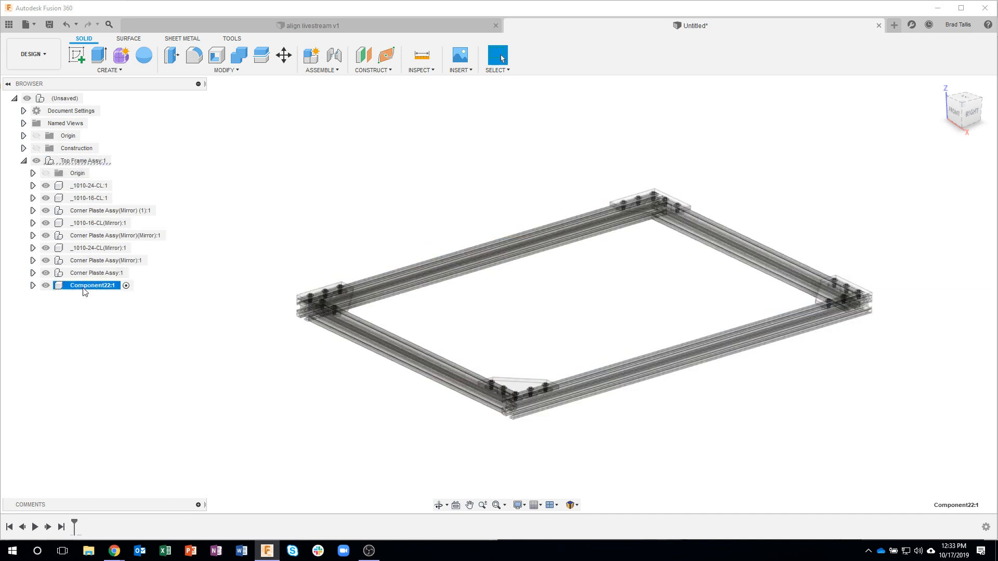
double_click(86, 289)
text(Corner Plates Assy)
key(Return)
Step: Move the original corner plate assembly and its three mirrored copies into the Corner Plates Assy component
click(88, 274)
ctrl+click(92, 262)
ctrl+click(93, 236)
ctrl+click(93, 212)
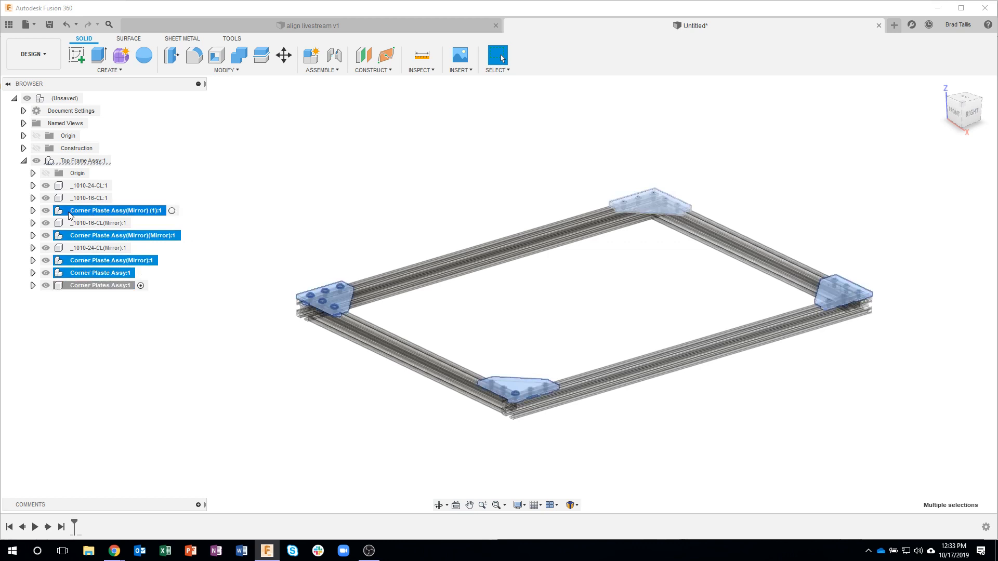
drag(61, 216, 83, 286)
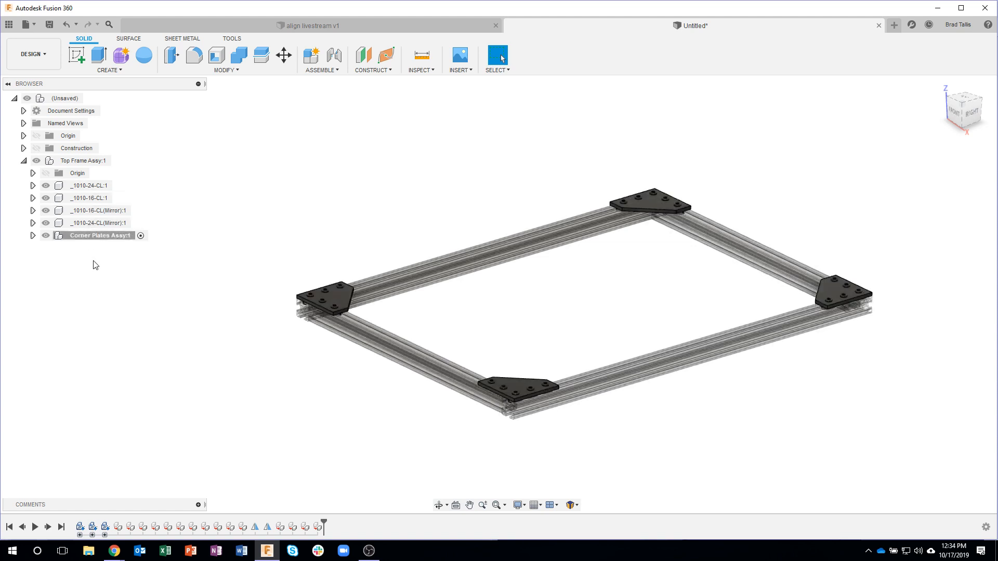
Step: Check the grouping by hiding and showing Corner Plates Assy and the whole Top Frame Assy
click(45, 236)
shift+middle_drag(260, 348, 130, 289)
click(45, 236)
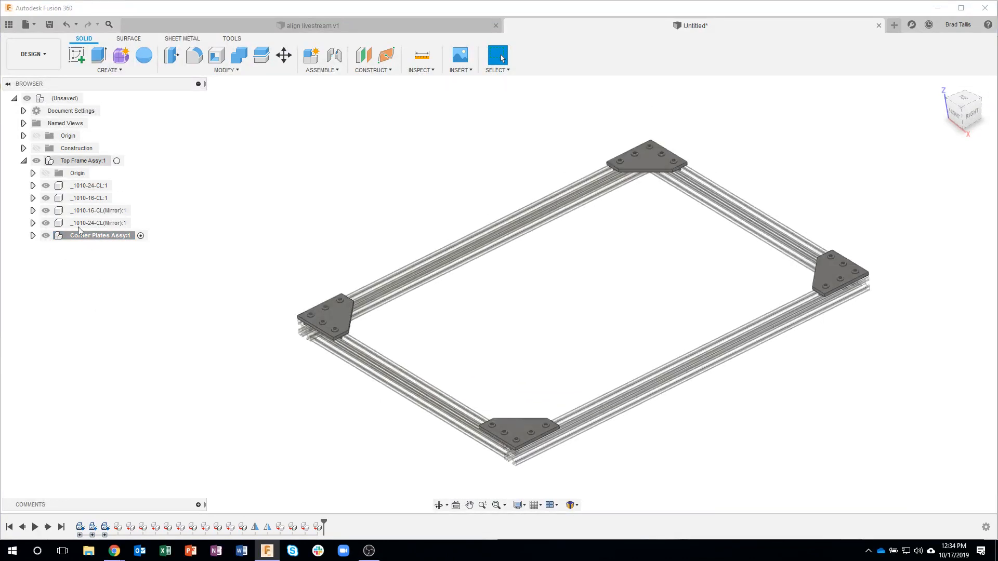
click(37, 161)
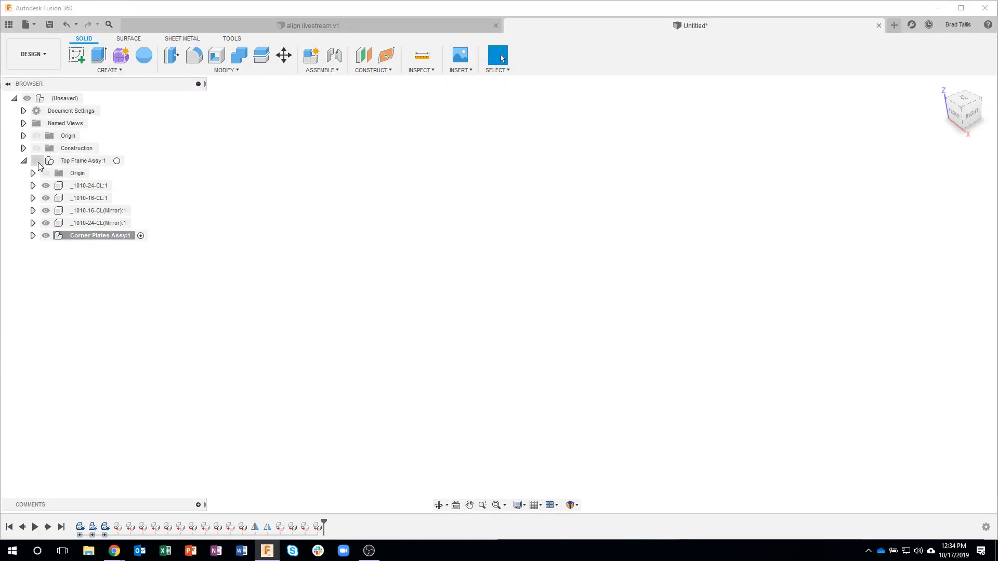
click(37, 161)
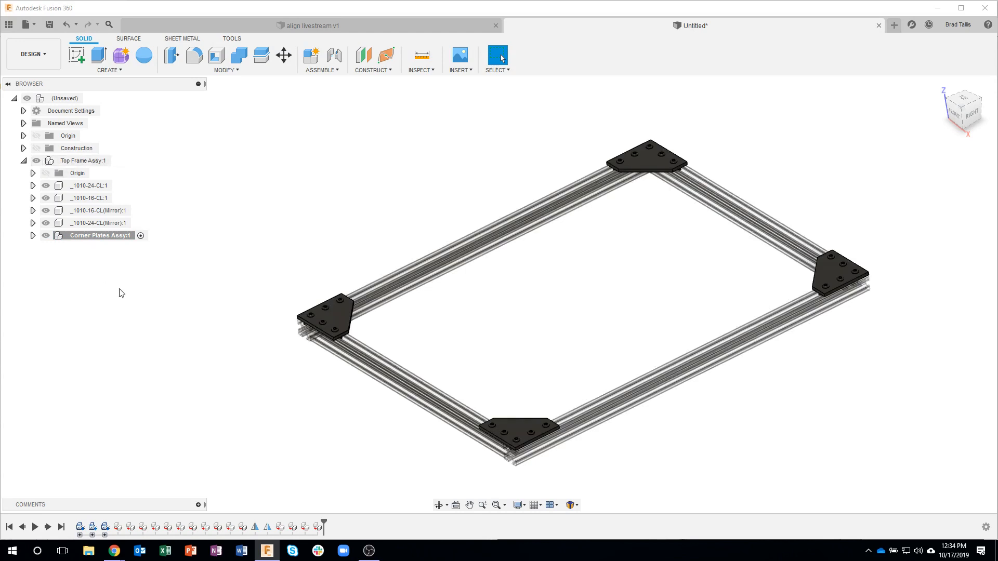
Step: Try moving the front long extrusion away from the frame and undo that move
shift+middle_drag(187, 280, 613, 345)
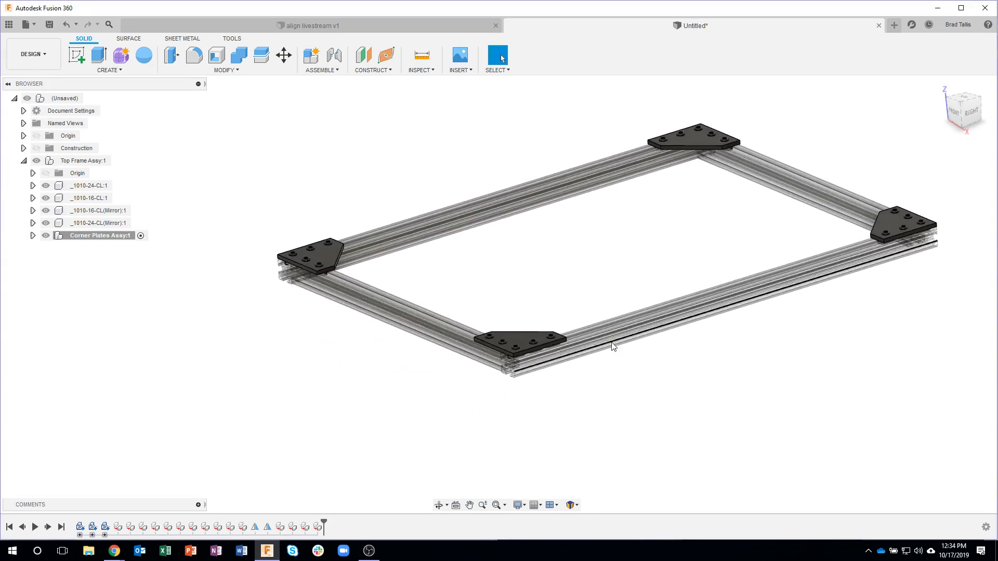
drag(611, 343, 613, 501)
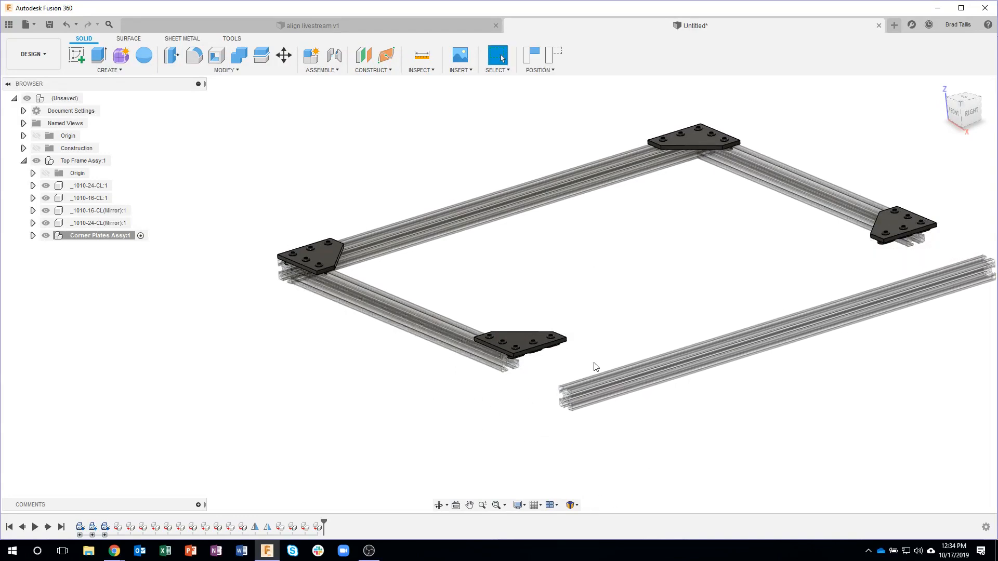
click(67, 25)
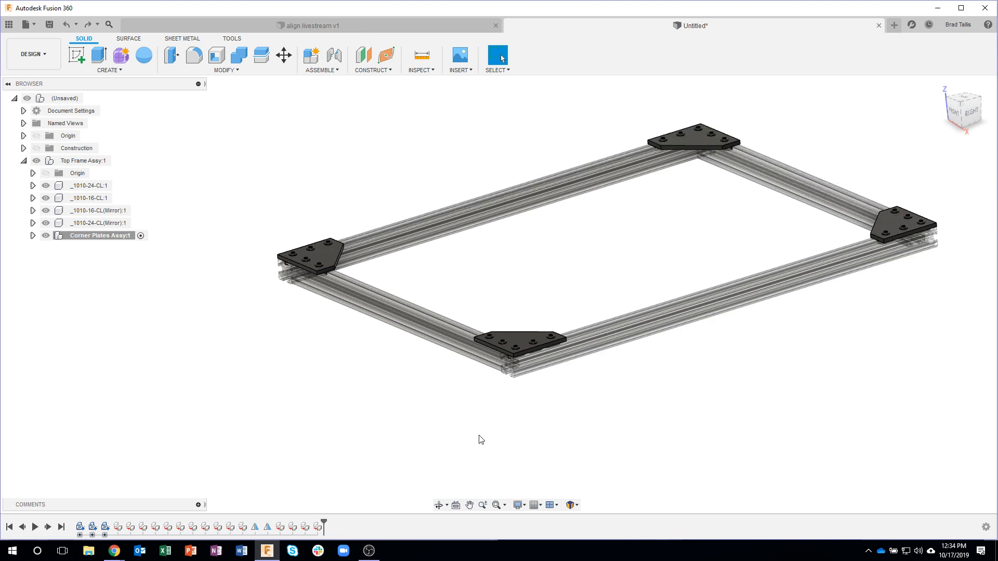
Step: Create a rigid group from Top Frame Assy with its child components included
click(310, 71)
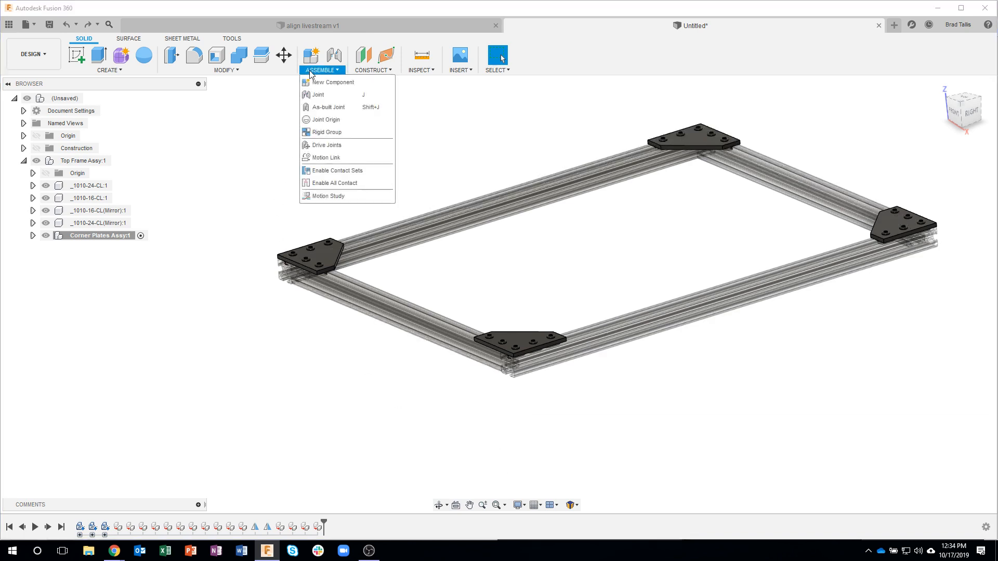
click(347, 137)
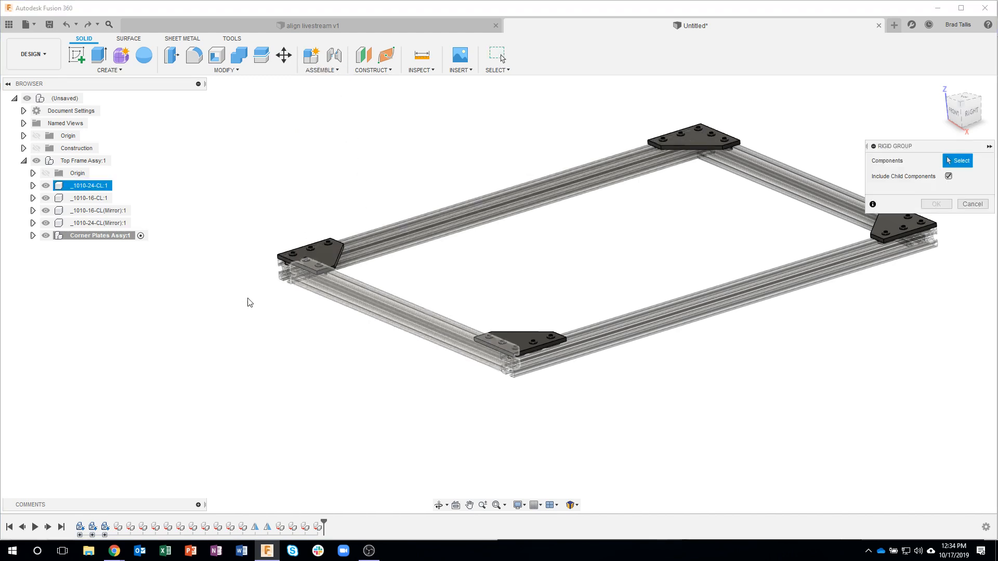
shift+middle_drag(293, 257, 298, 210)
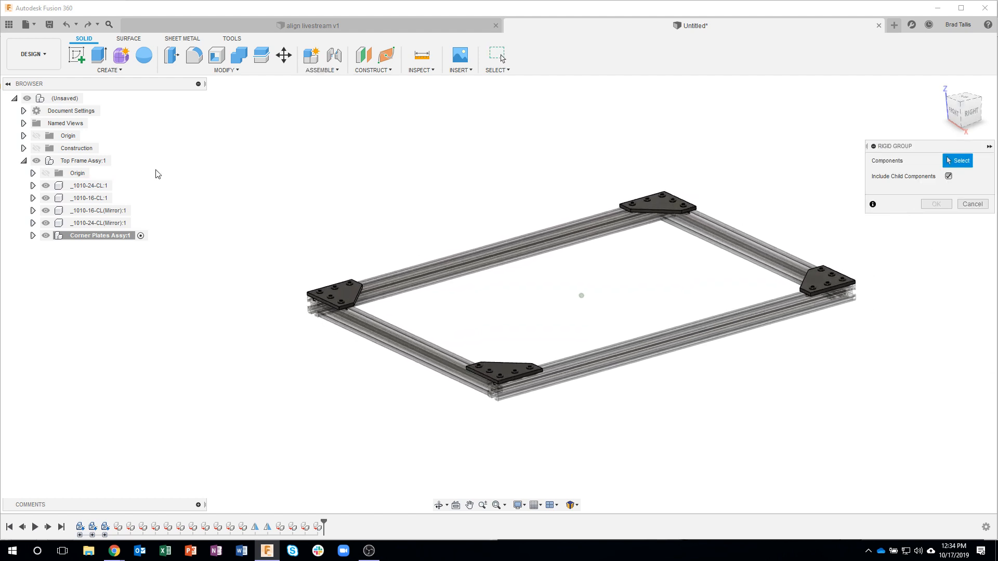
click(88, 161)
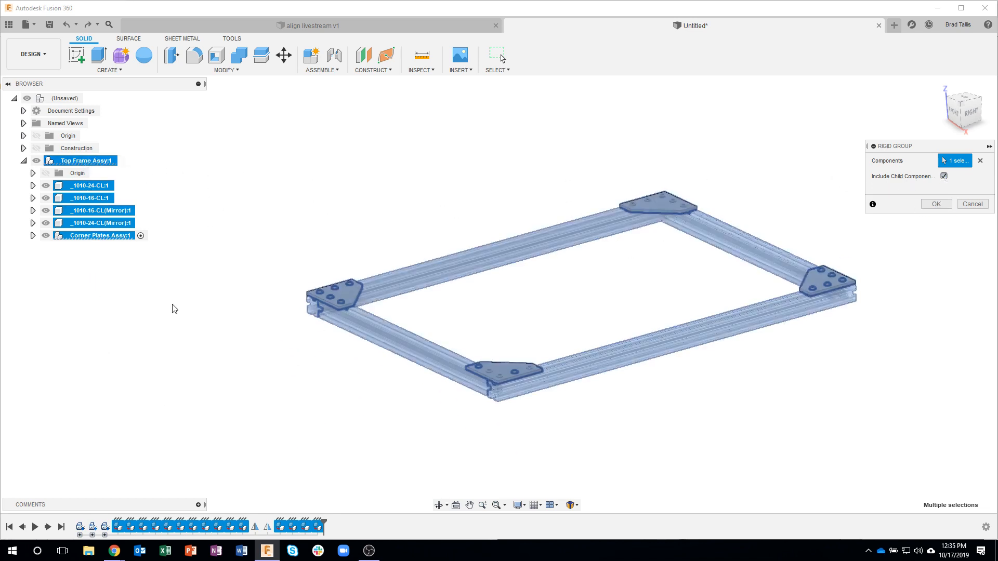
click(936, 204)
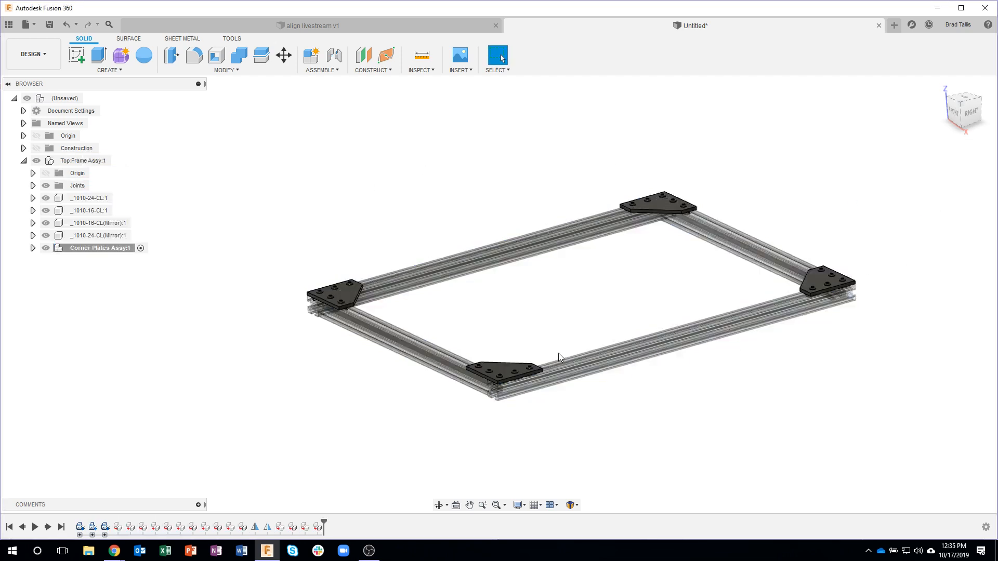
Step: Move the frame aside to test the rigid group and revert its position
middle_drag(597, 374, 517, 354)
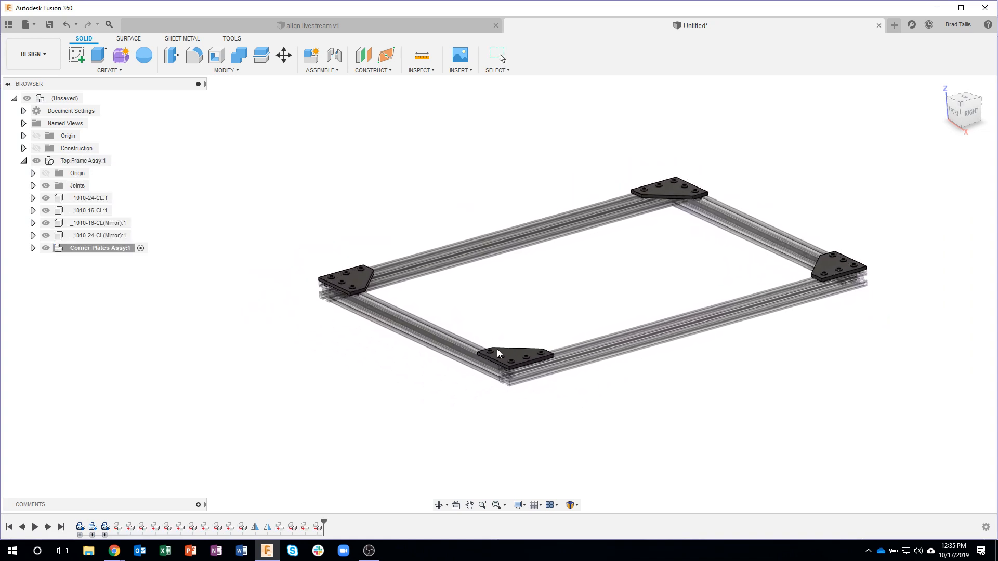
drag(426, 336, 322, 341)
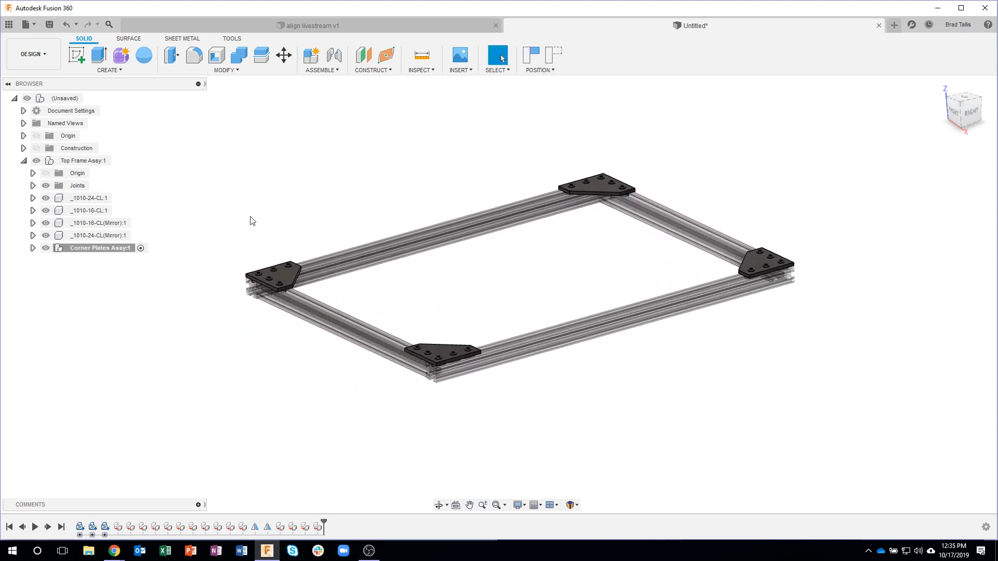
click(550, 58)
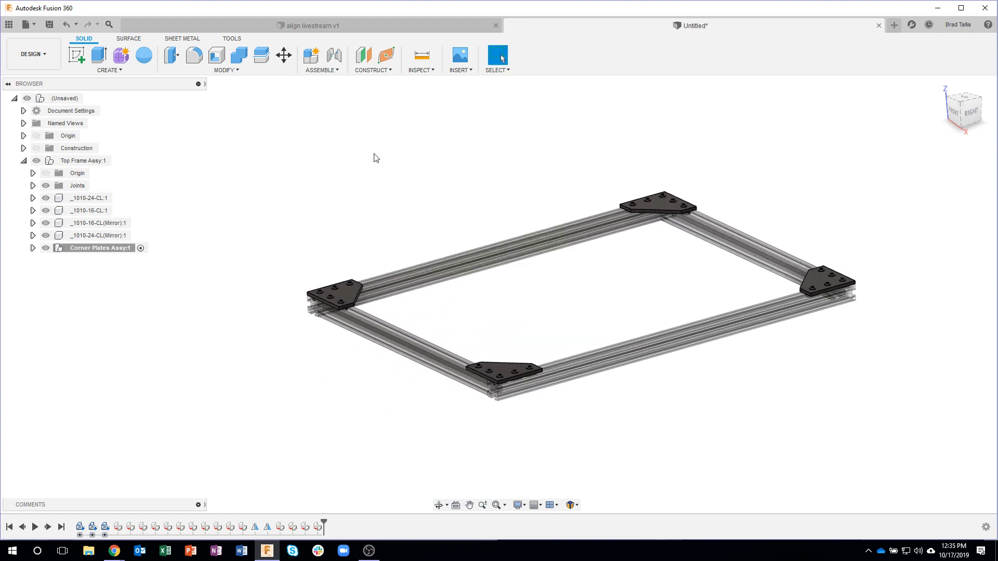
click(325, 70)
click(320, 70)
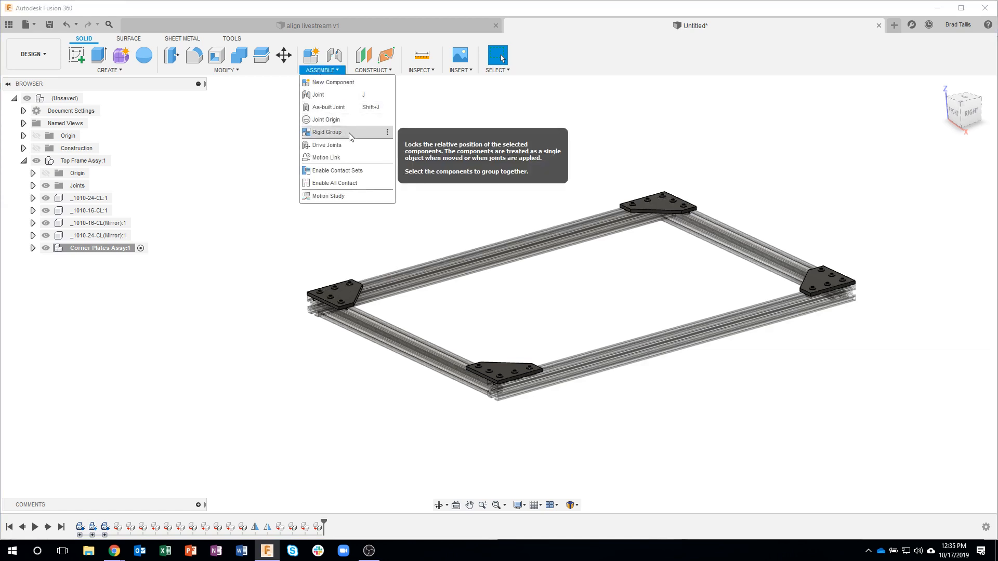
click(240, 156)
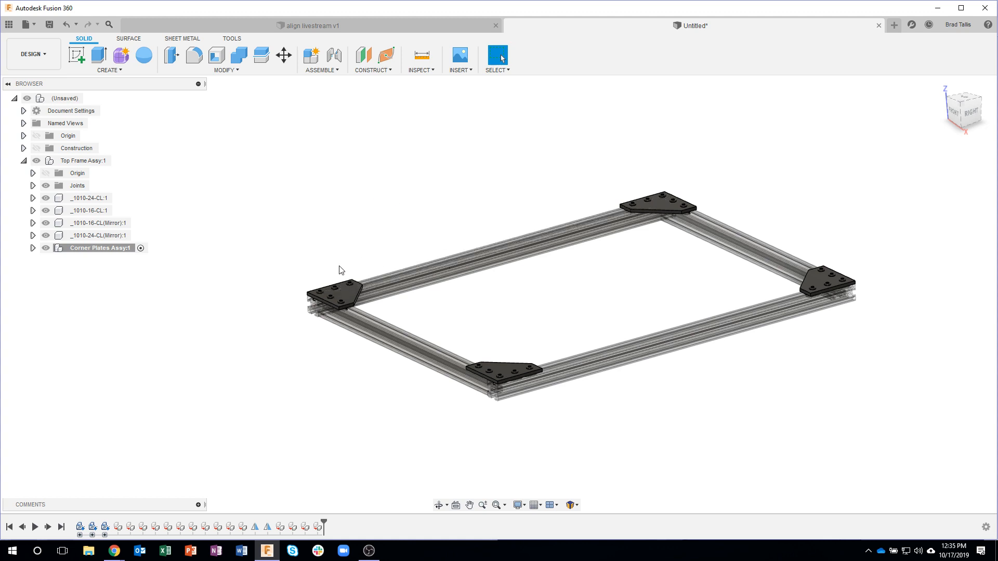
Step: Compare the timelines of the root component and Top Frame Assy by activating each, leaving the root component active
click(90, 98)
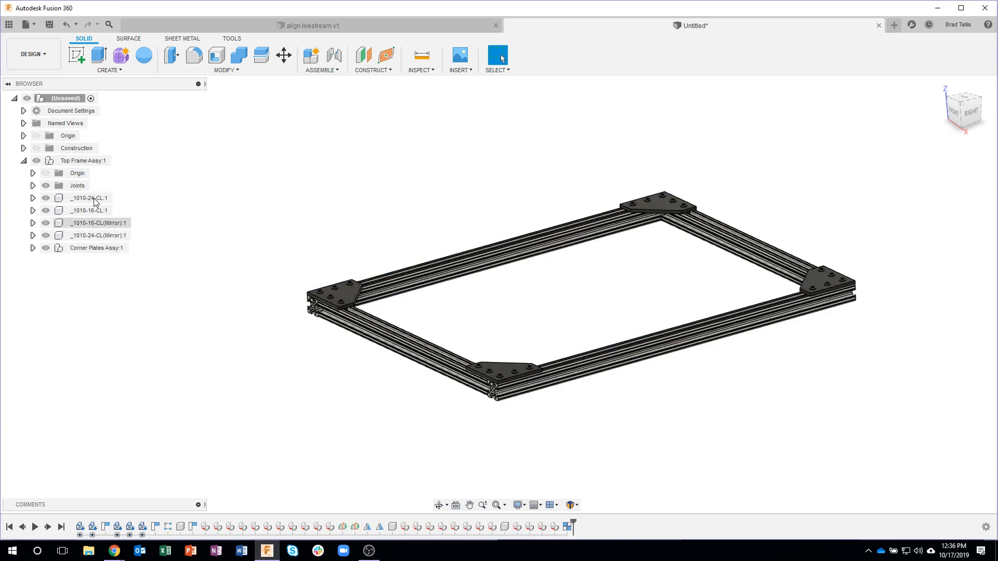
click(117, 163)
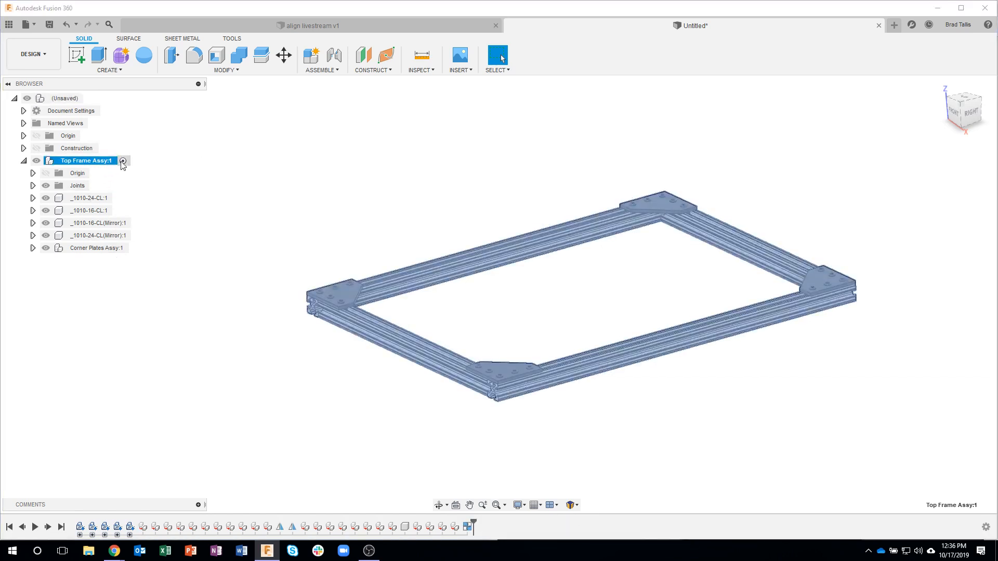
click(89, 98)
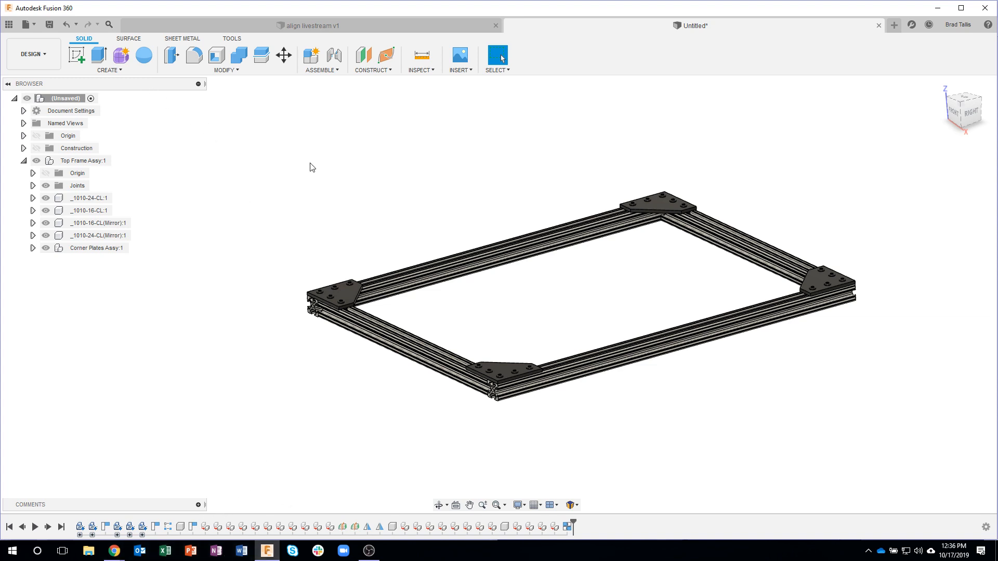
Step: Save the design with the name frame in the Tech Thursdays location
click(49, 26)
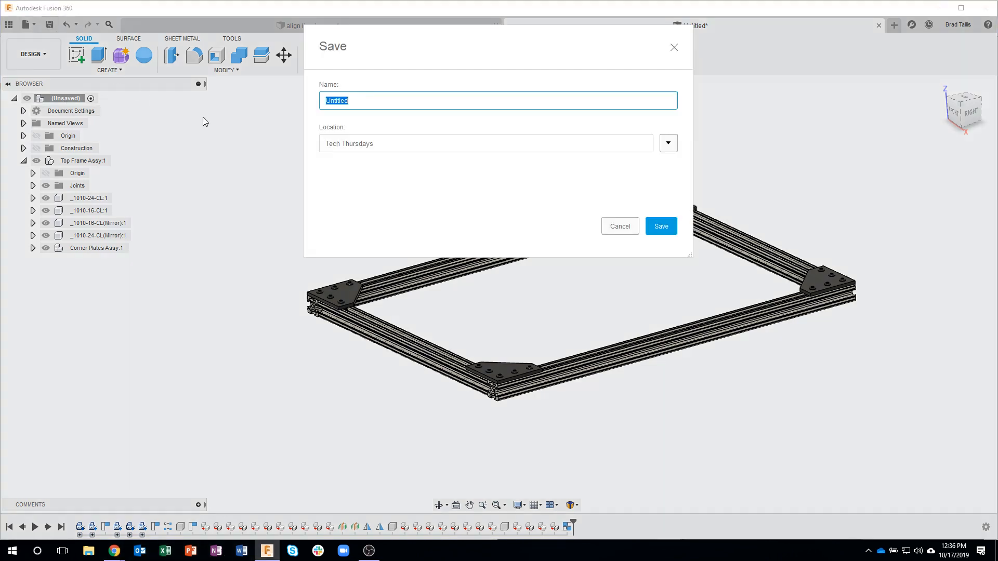
text(frame)
key(Return)
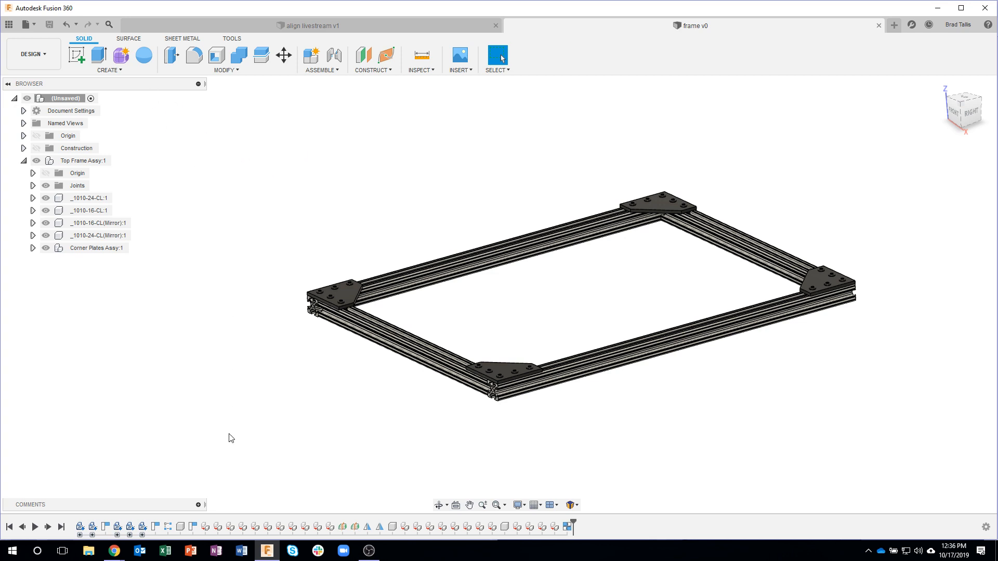
Step: Switch to the PARTcommunity catalog in the browser and open the 80/20 inch 10 series 1010 T-slotted profile
mouse_move(114, 550)
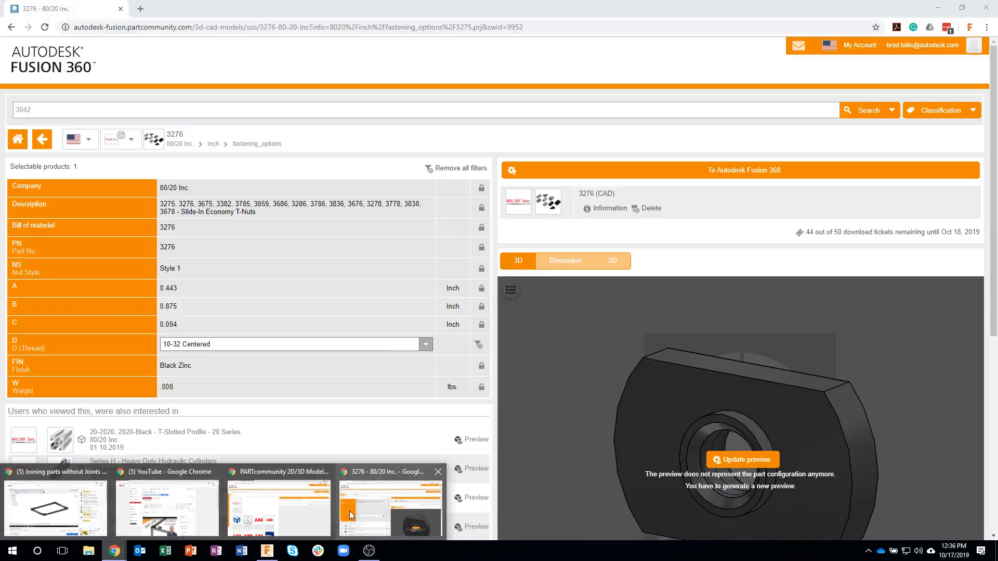
click(349, 515)
click(48, 140)
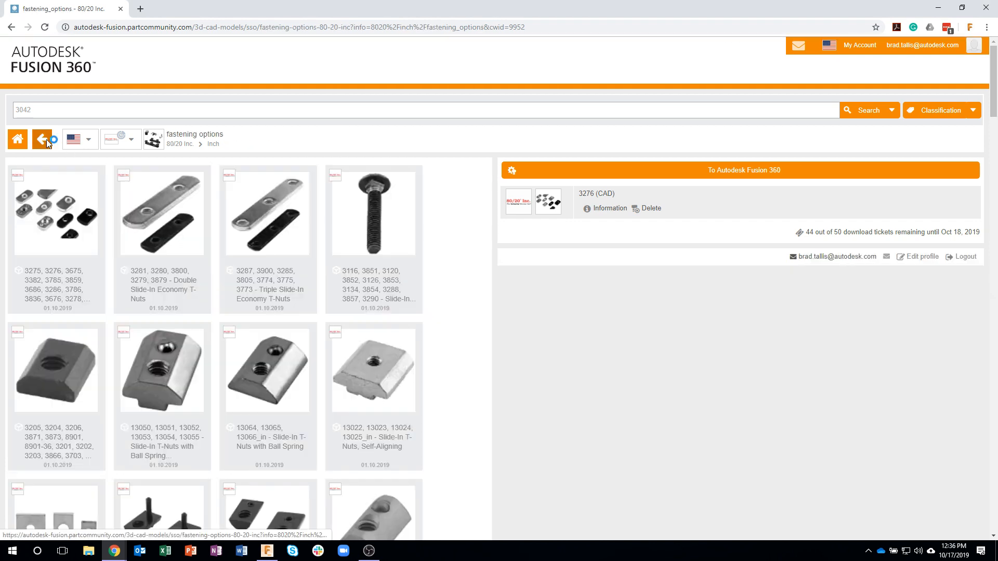
click(46, 139)
click(73, 225)
click(74, 225)
click(64, 229)
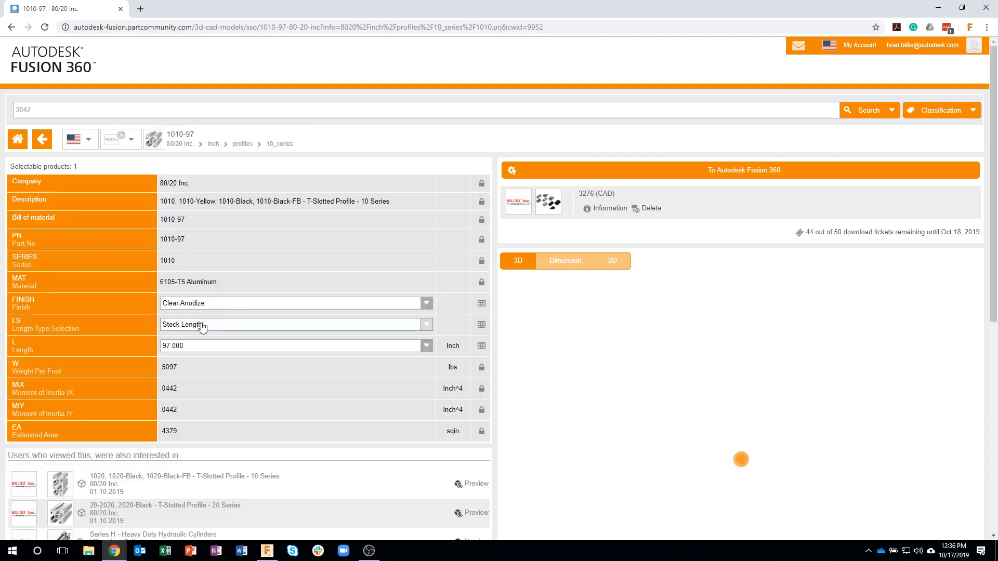
Step: Set the profile's length type to Custom Length and its length to 16 inches
click(203, 326)
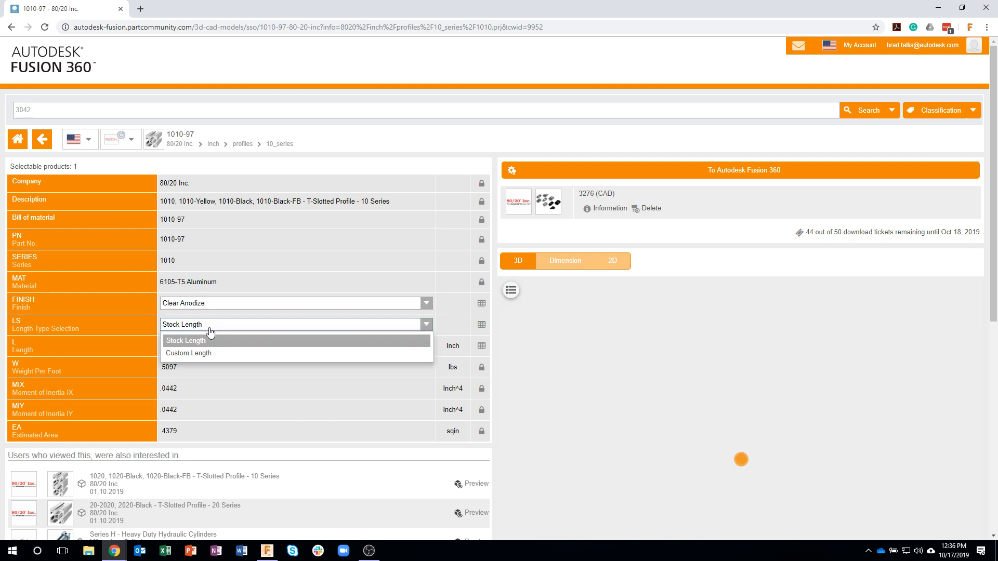
click(202, 356)
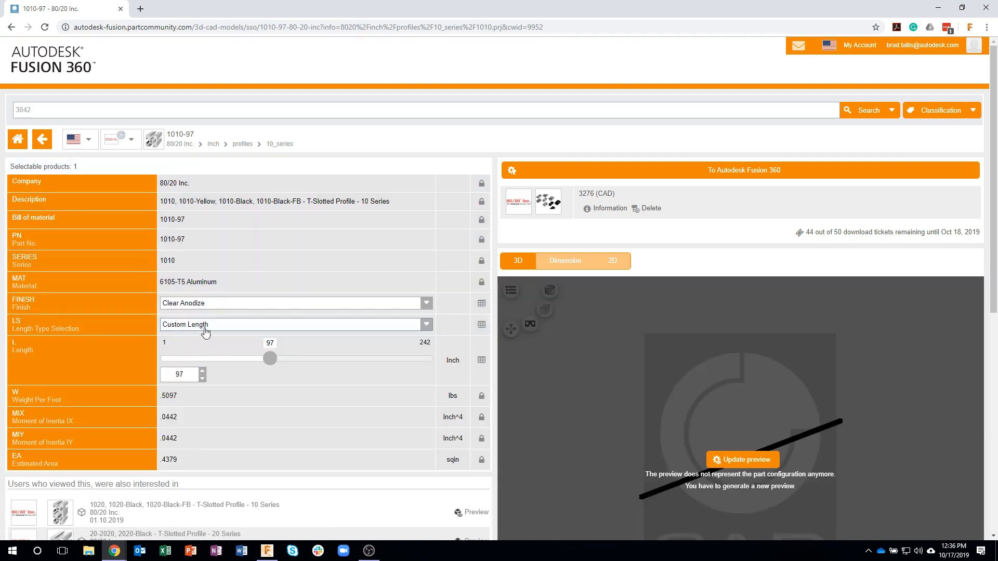
drag(269, 358, 238, 358)
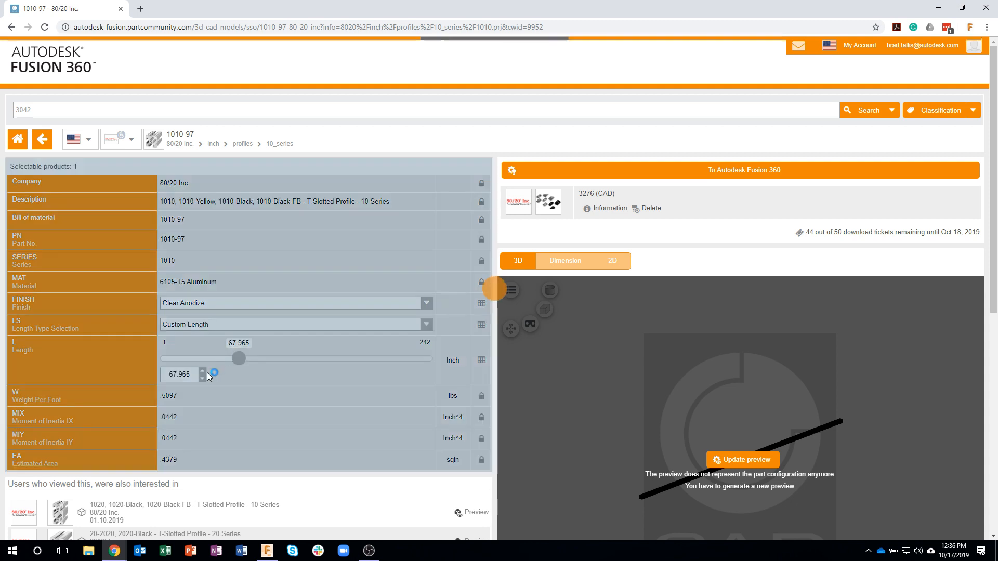
drag(173, 374, 164, 375)
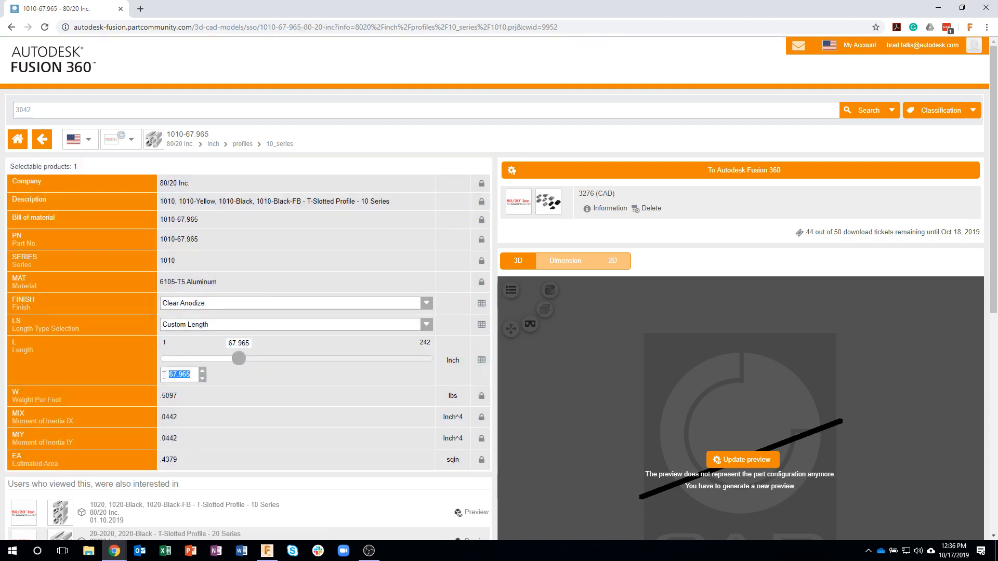
text(16)
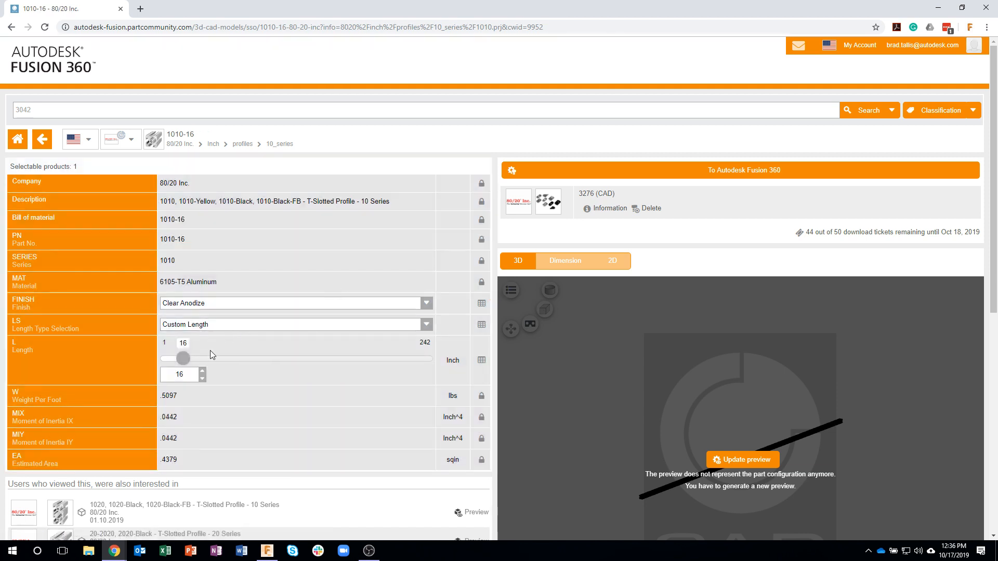
Step: Try a profile length of 60.52 inches and reset it to 16 inches
drag(192, 361, 235, 363)
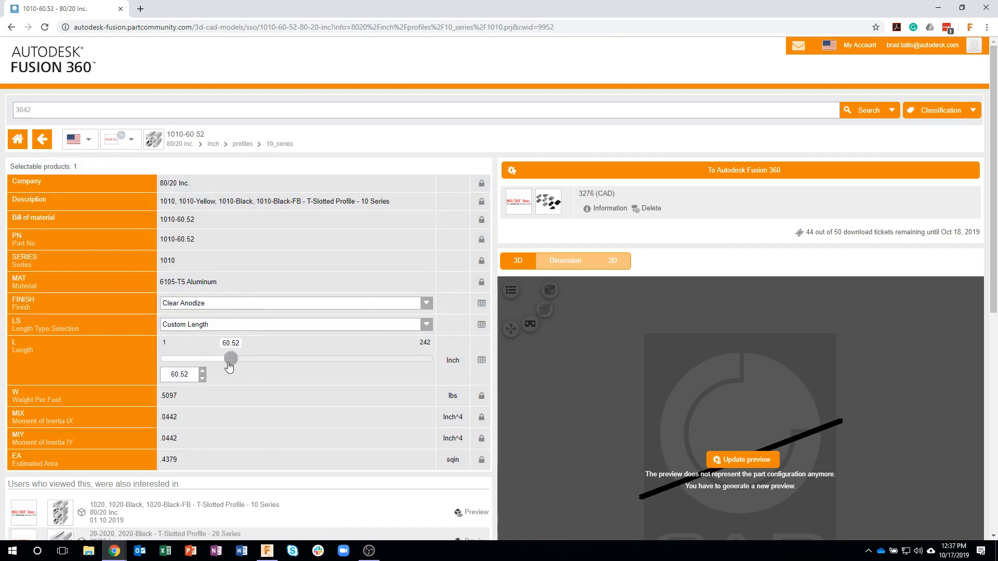
drag(195, 373, 164, 373)
text(16)
click(177, 396)
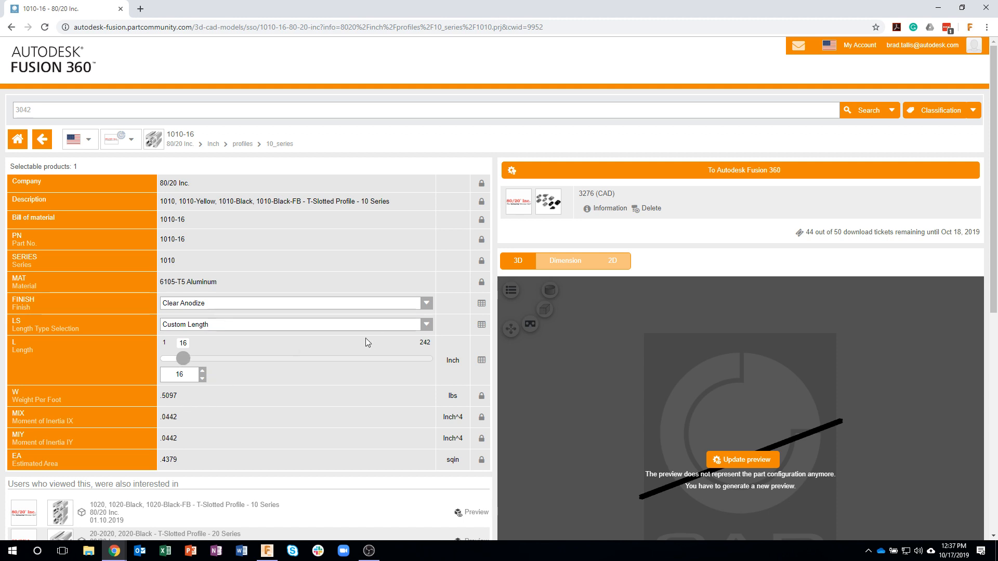
Step: Send the configured 1010-16 profile to Autodesk Fusion 360 and allow the NLauncher application to open
click(577, 172)
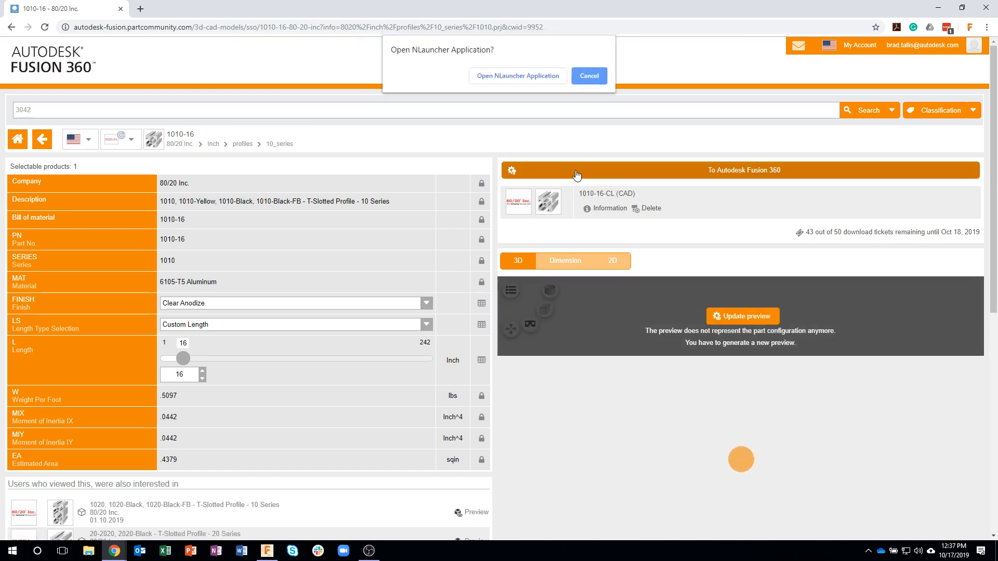
click(518, 77)
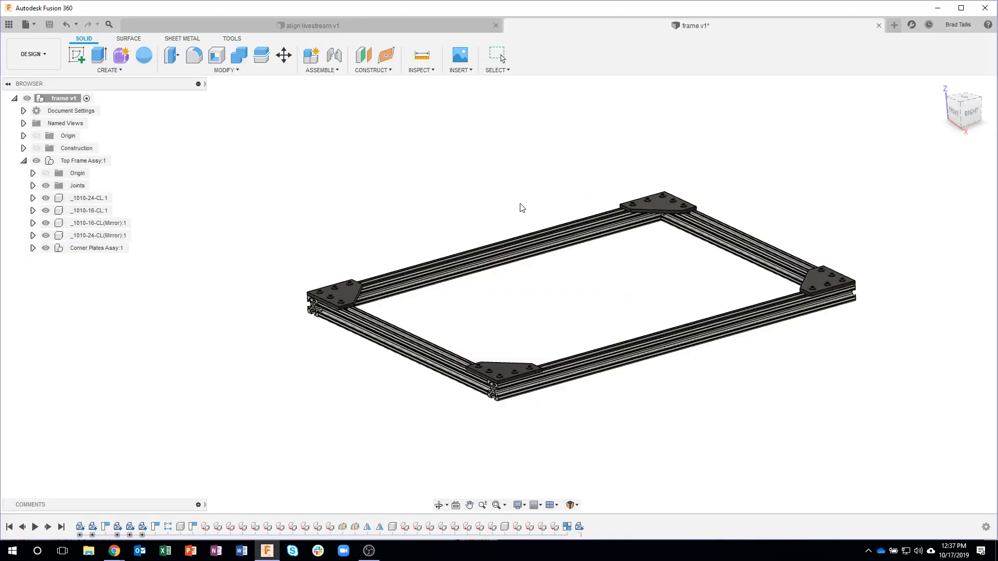
Step: Rotate the newly inserted 16-inch profile about -35.6 degrees around the Y axis
shift+middle_drag(515, 170, 509, 116)
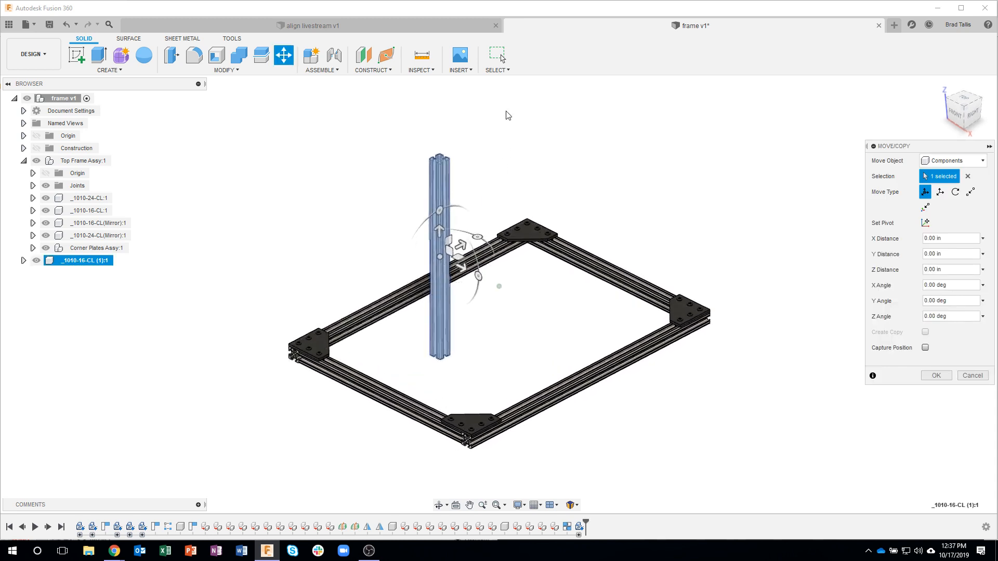
click(471, 72)
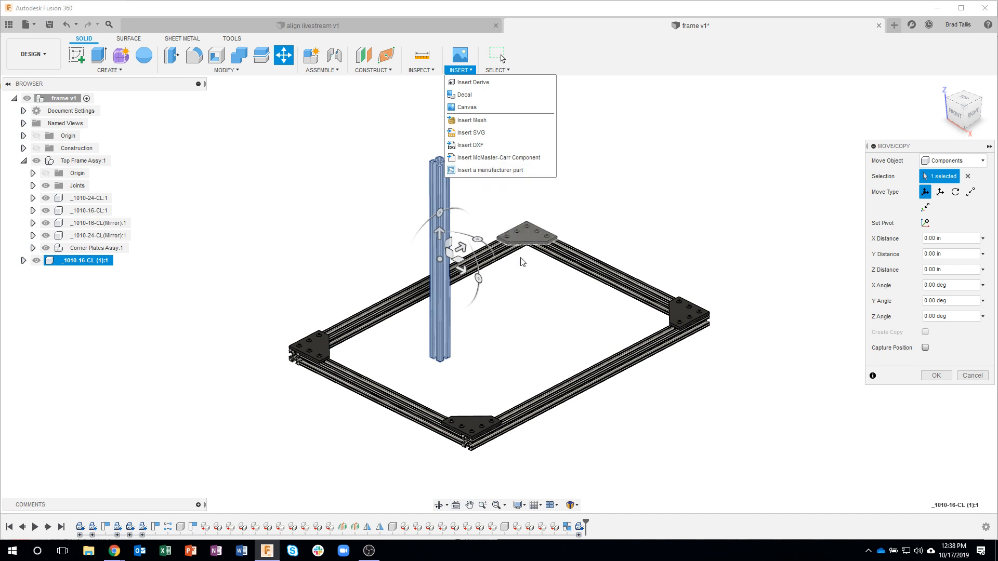
shift+middle_drag(517, 260, 453, 245)
drag(445, 243, 470, 235)
shift+middle_drag(458, 294, 475, 316)
drag(474, 315, 469, 277)
shift+middle_drag(469, 276, 475, 235)
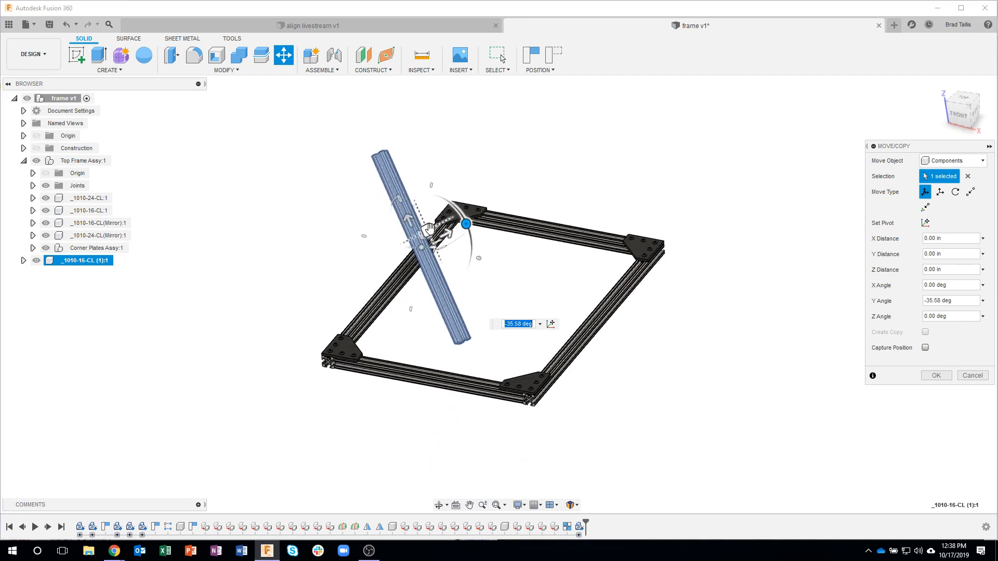
Step: Move the tilted 16-inch profile about -2.2 in along X and -8.2 in along Z and accept the new placement
drag(429, 230, 446, 340)
shift+middle_drag(456, 311, 486, 286)
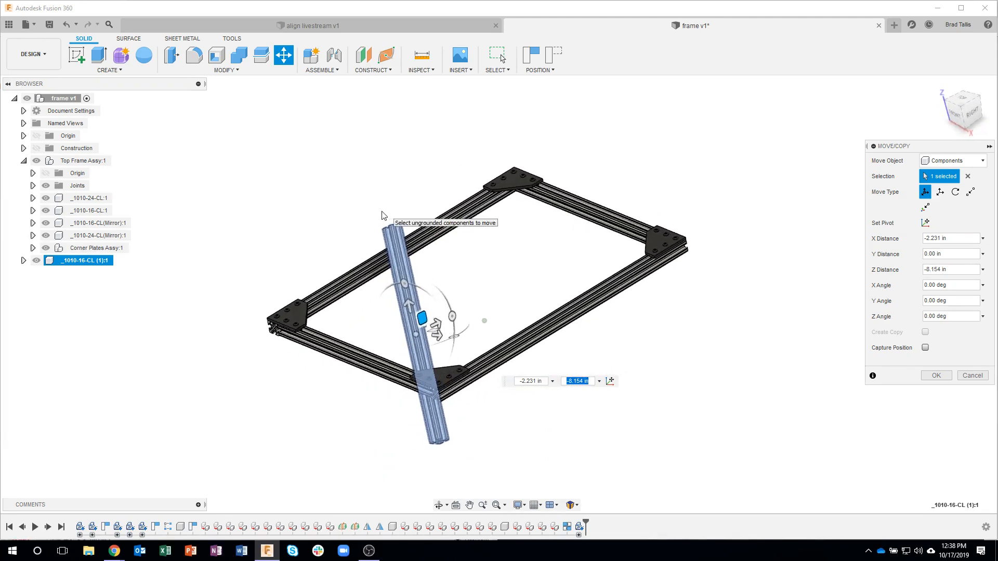
click(935, 376)
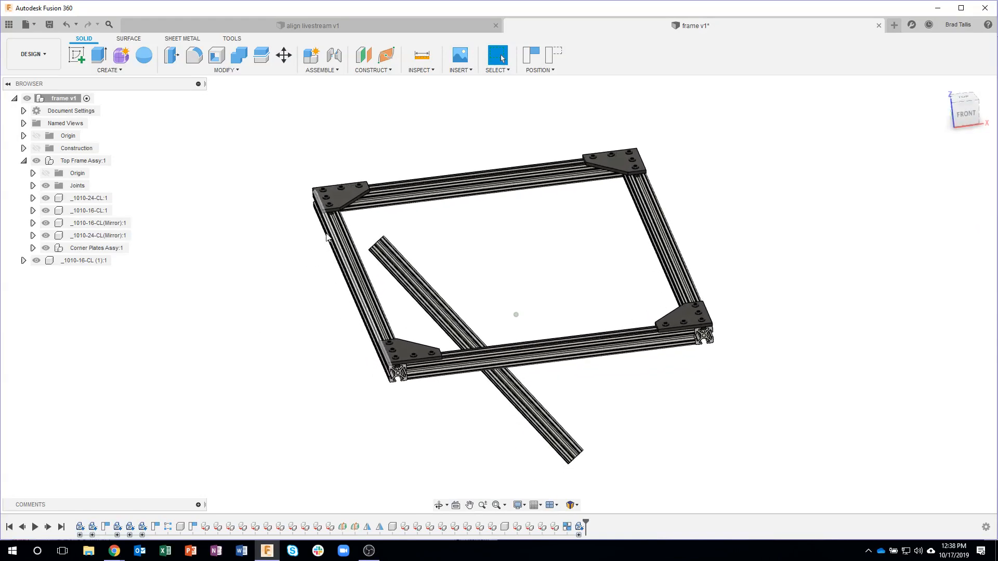
Step: Start aligning components and mate the loose 16-inch profile's end face to the underside of the frame's 24-inch profile near the corner
click(220, 72)
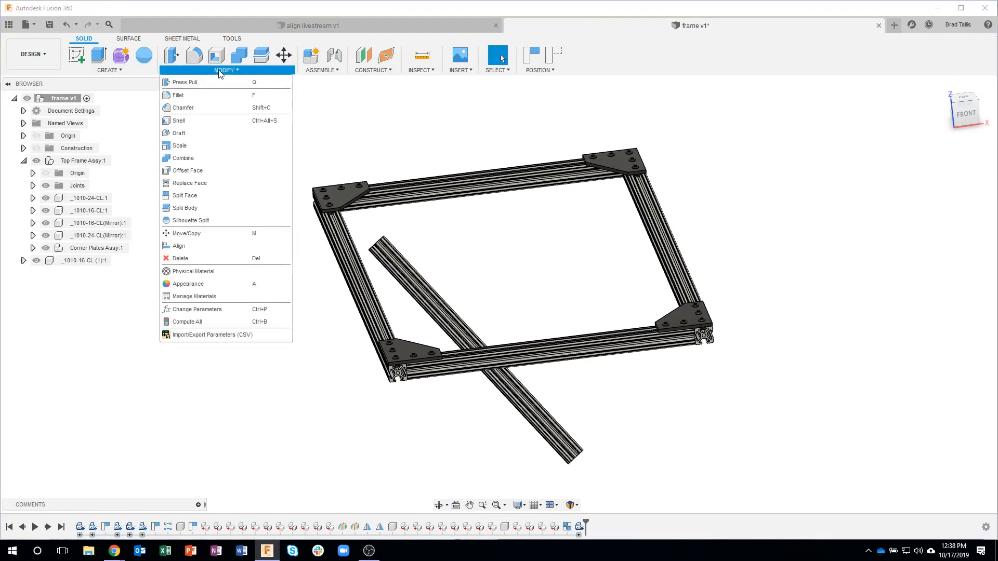
click(207, 251)
shift+middle_drag(423, 229, 422, 259)
scroll(412, 257, up, 4)
scroll(411, 256, up, 5)
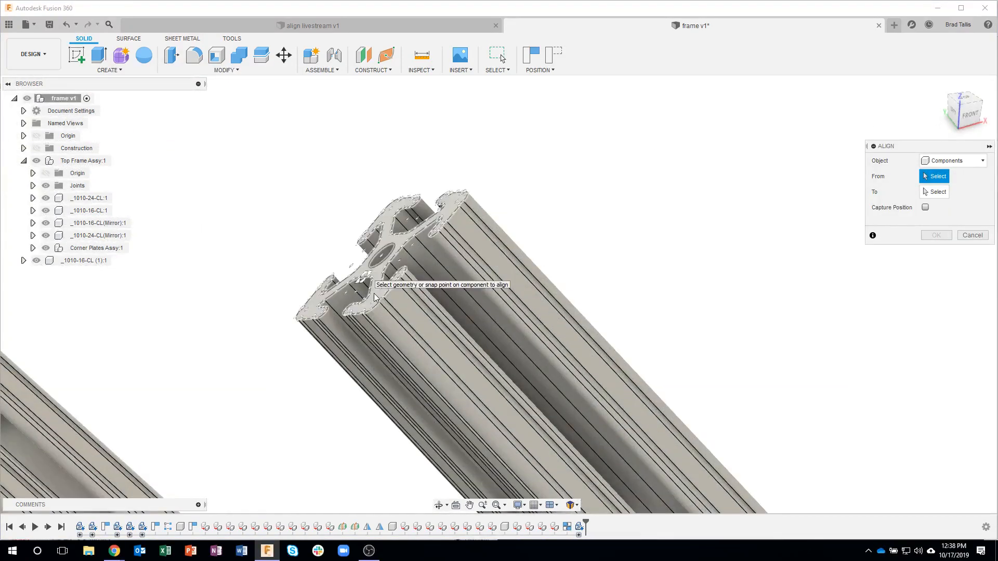
scroll(372, 283, up, 5)
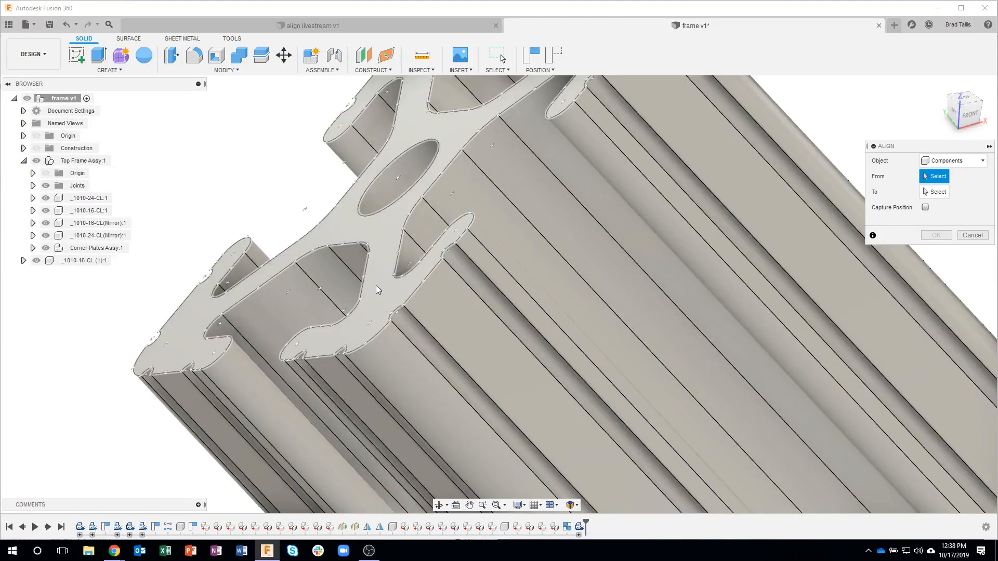
click(378, 290)
scroll(401, 314, down, 5)
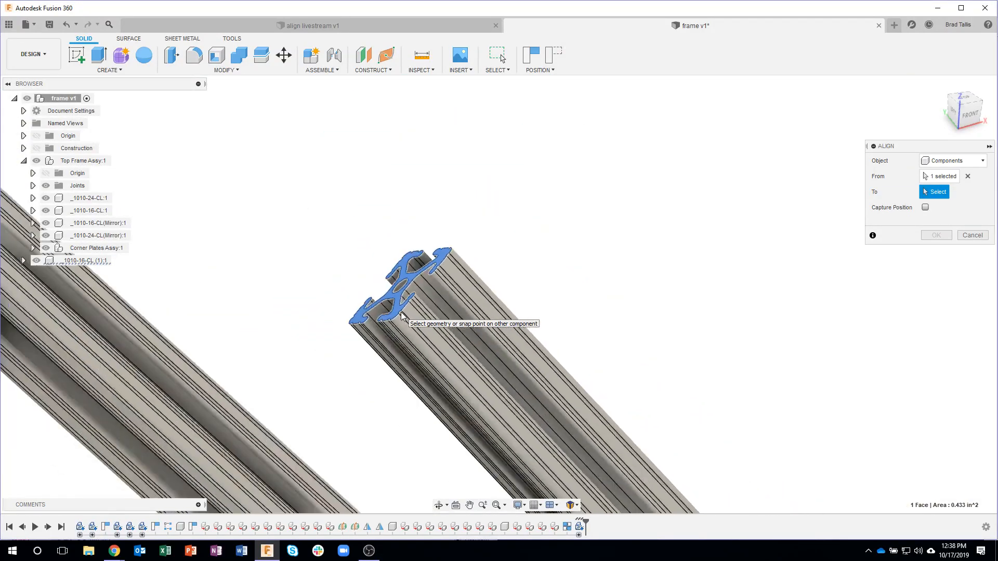
scroll(401, 312, down, 8)
shift+middle_drag(454, 296, 454, 296)
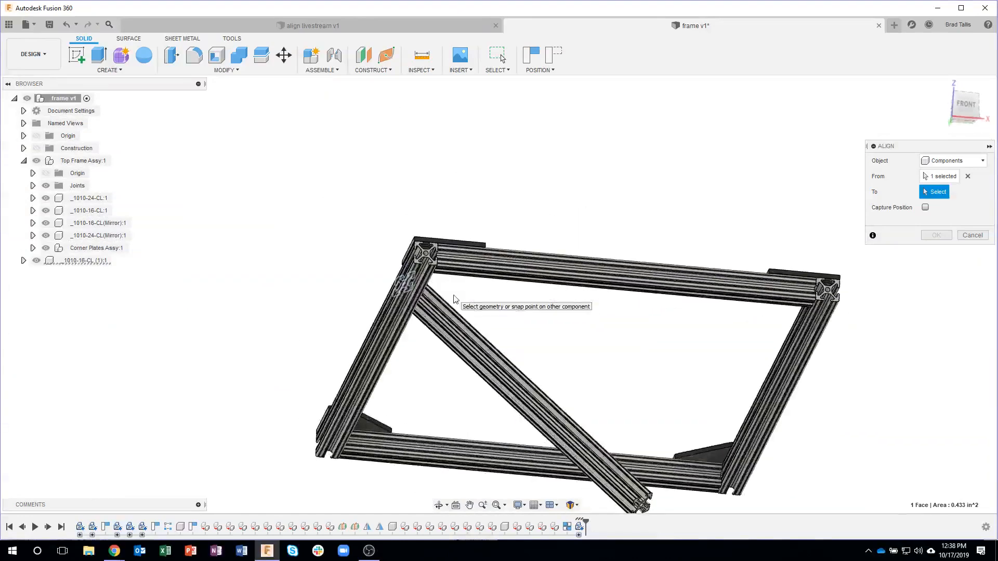
scroll(437, 255, up, 7)
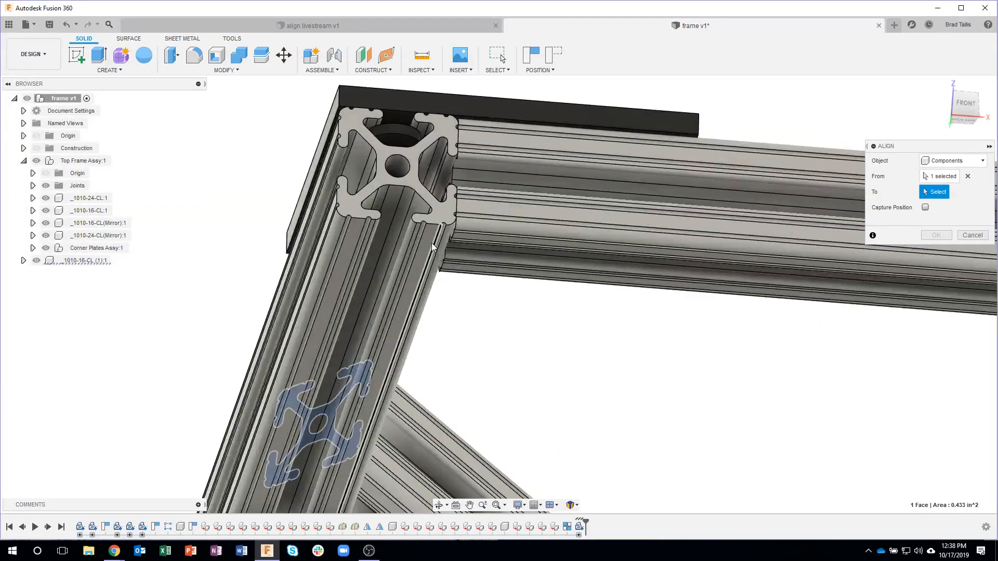
click(433, 247)
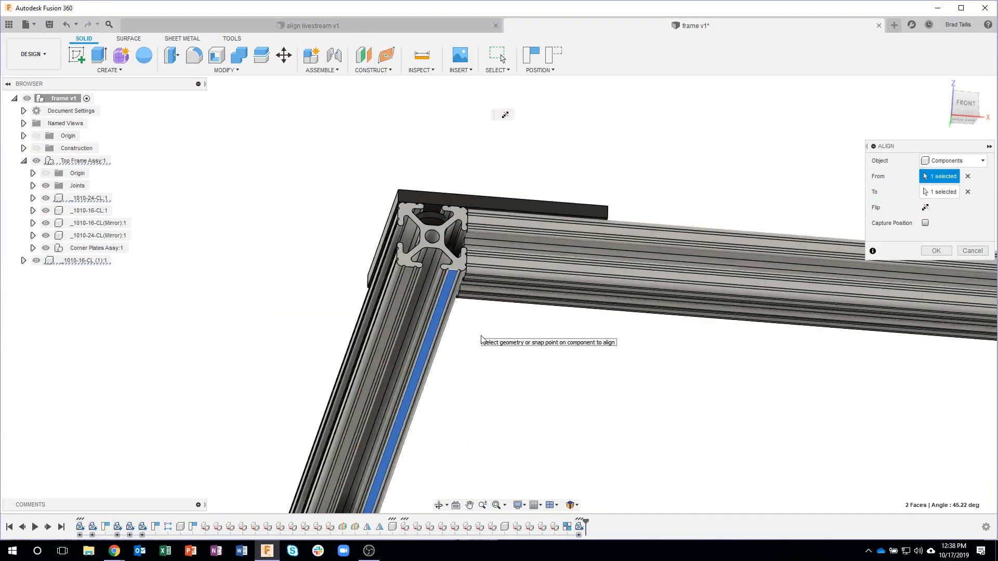
Step: Align a side face of the vertical profile with the end face of the 24-inch profile at the corner
scroll(482, 338, down, 6)
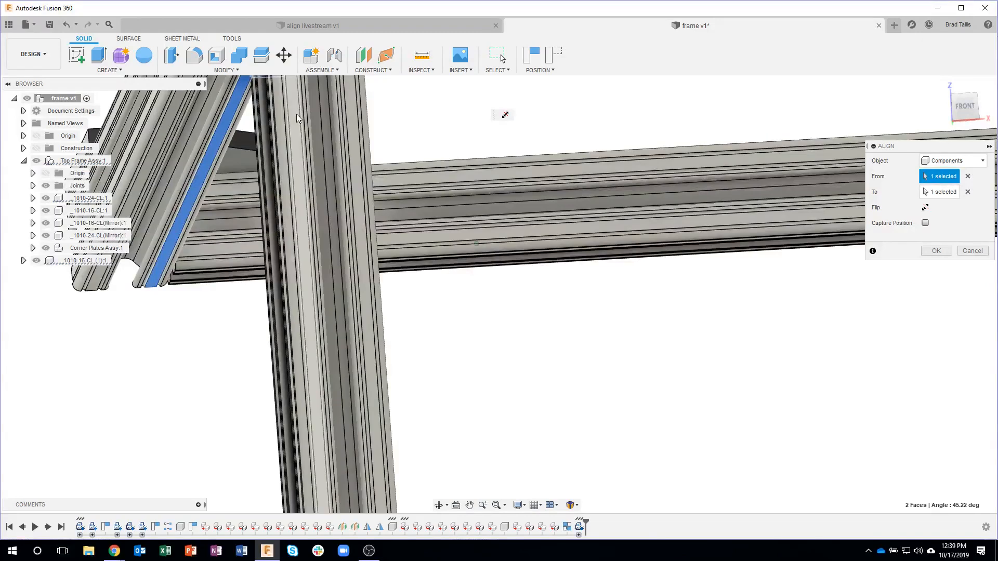
click(296, 113)
scroll(441, 344, down, 5)
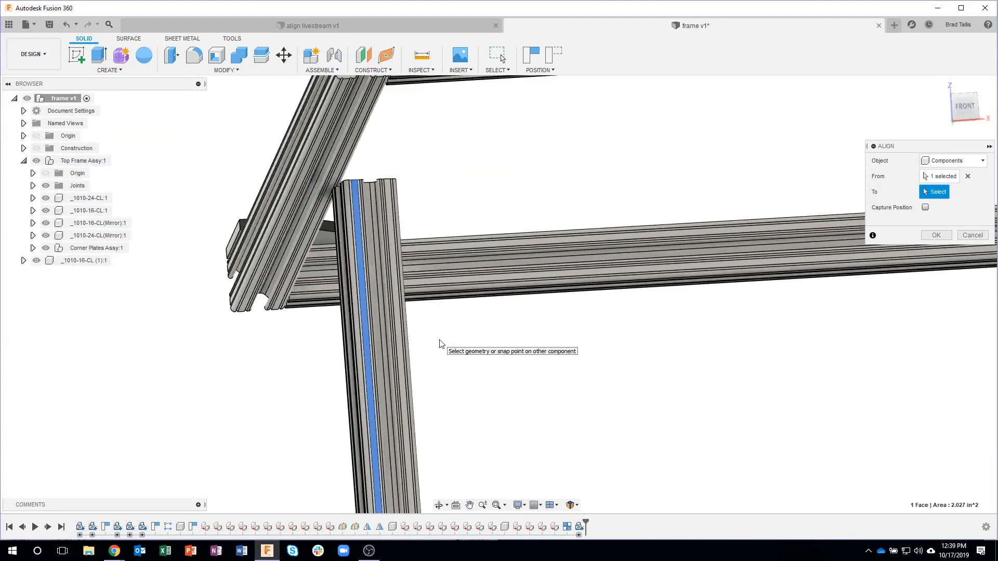
scroll(367, 122, up, 3)
scroll(366, 121, up, 2)
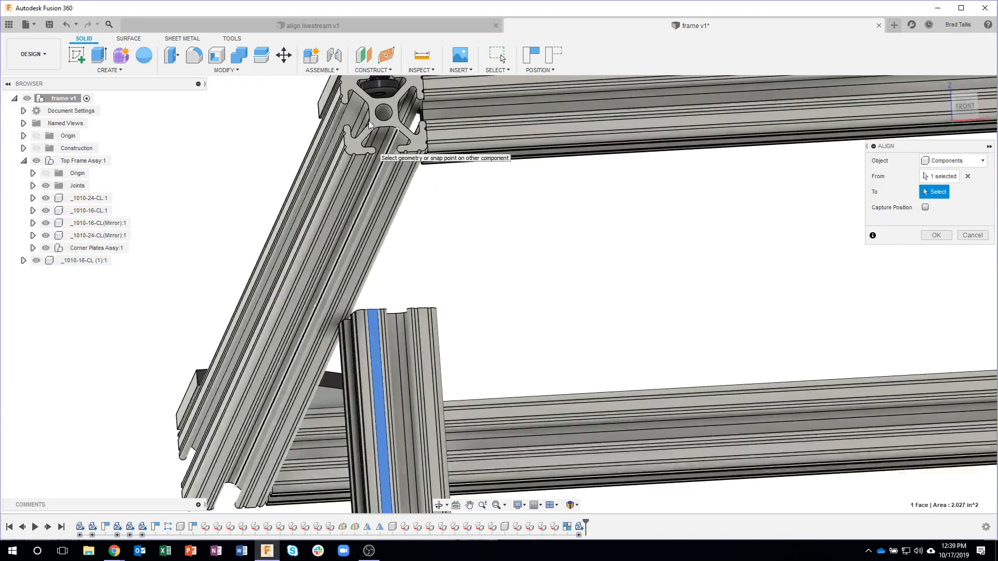
click(382, 127)
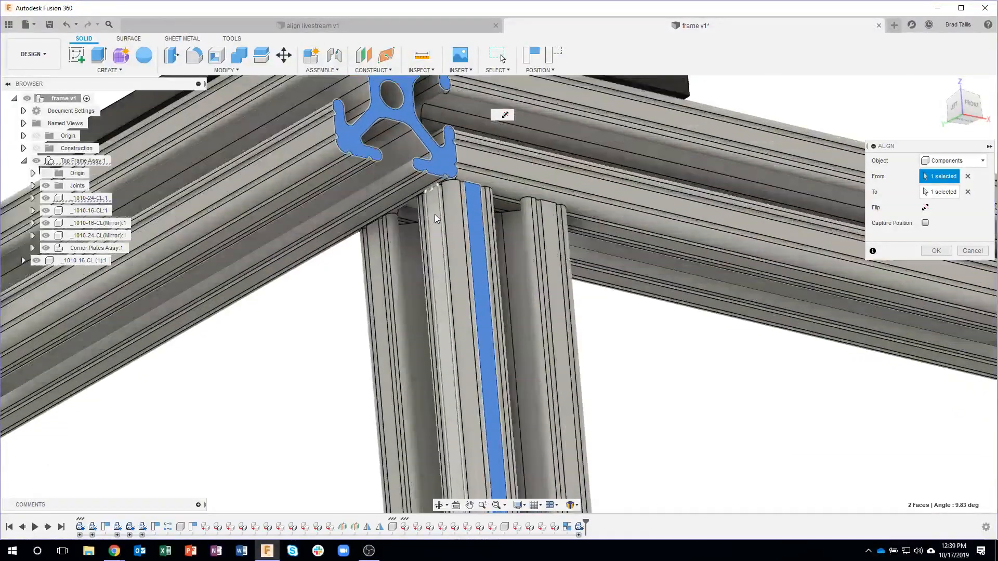
Step: Align the vertical profile's adjacent side face with the 24-inch profile's outer side face and accept the alignment
click(435, 214)
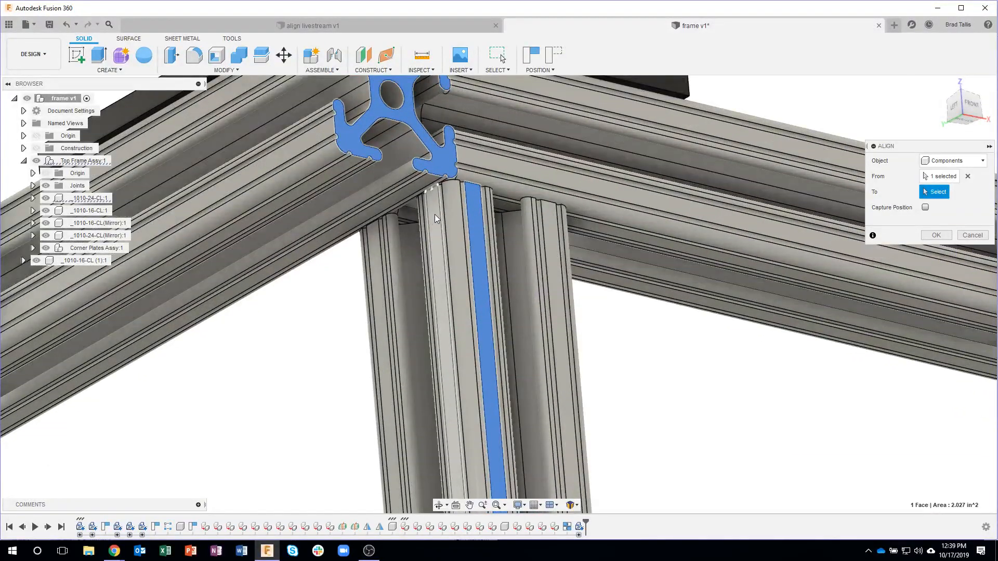
click(305, 142)
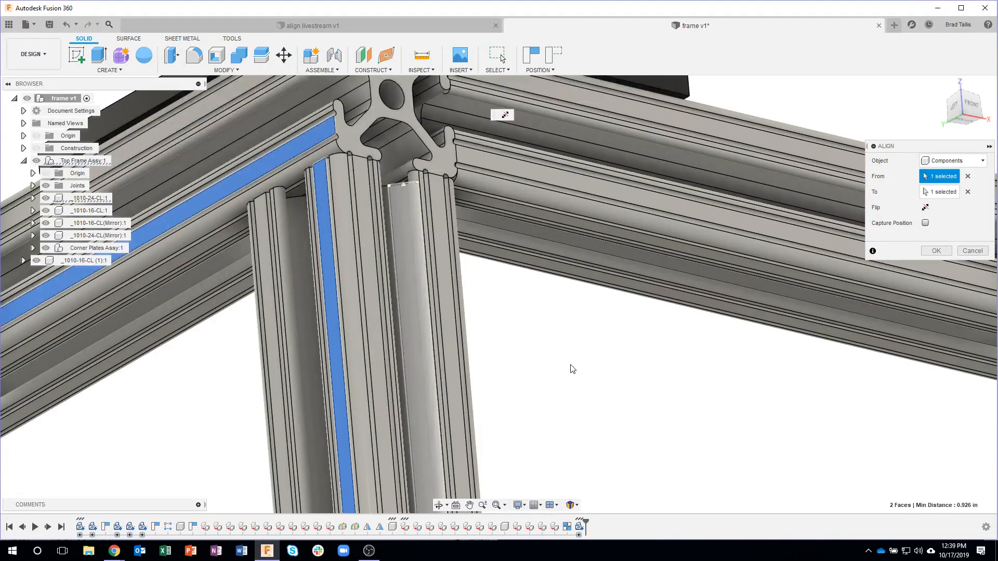
scroll(601, 379, down, 5)
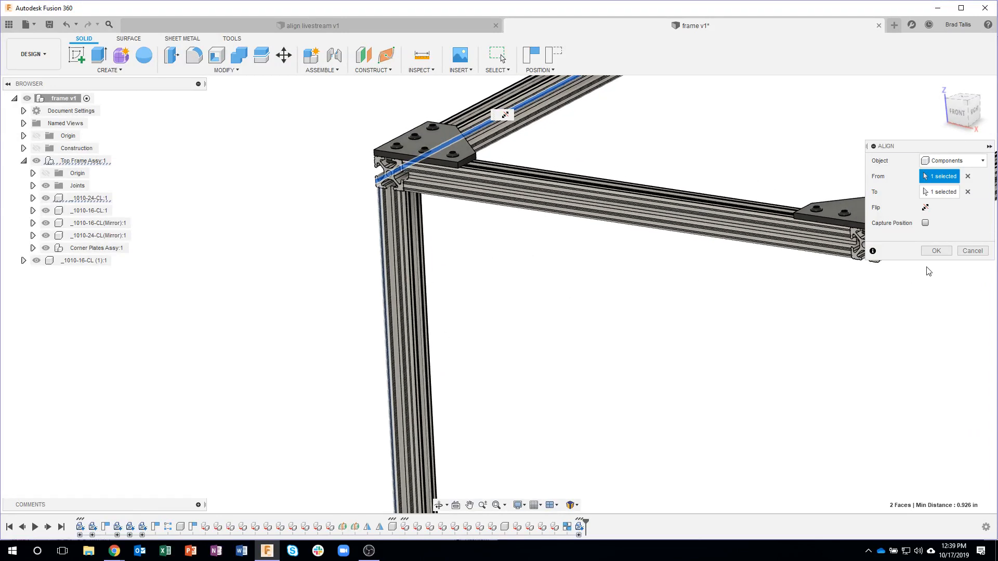
click(936, 251)
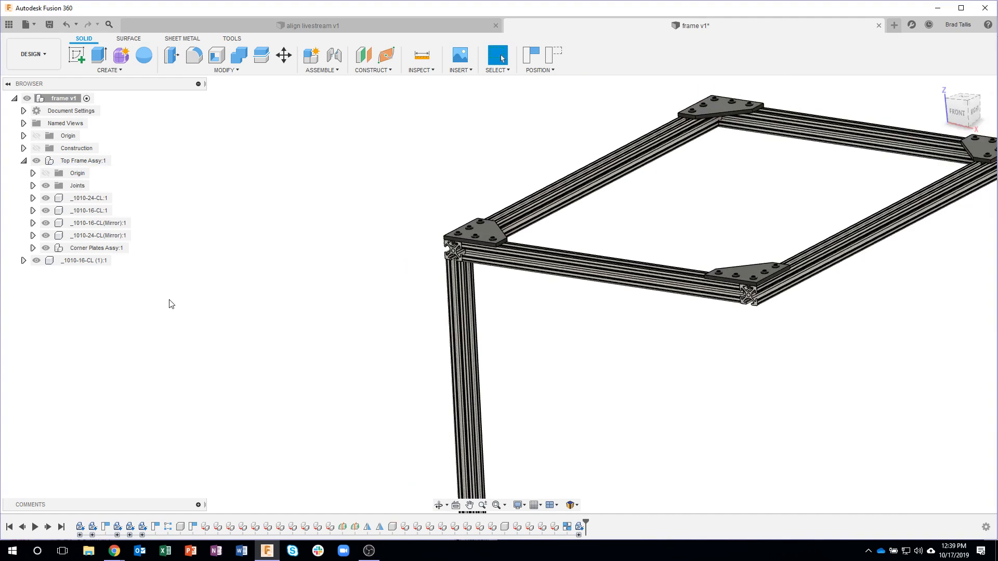
Step: Switch to the PARTcommunity catalog in the browser and open the 14054_in 2 Hole Inside Corner Bracket among the 80/20 inch joining plates
scroll(235, 280, down, 2)
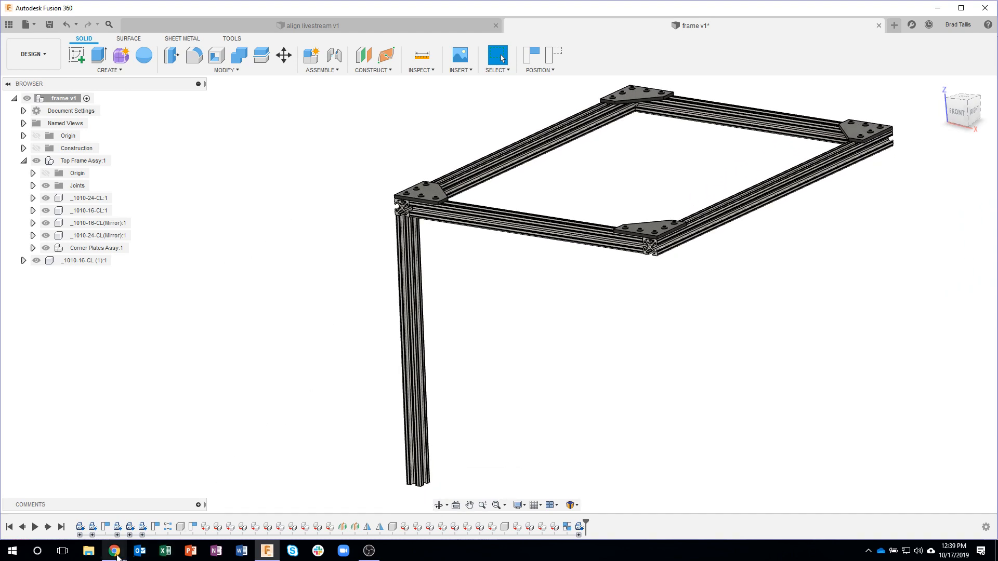
click(115, 552)
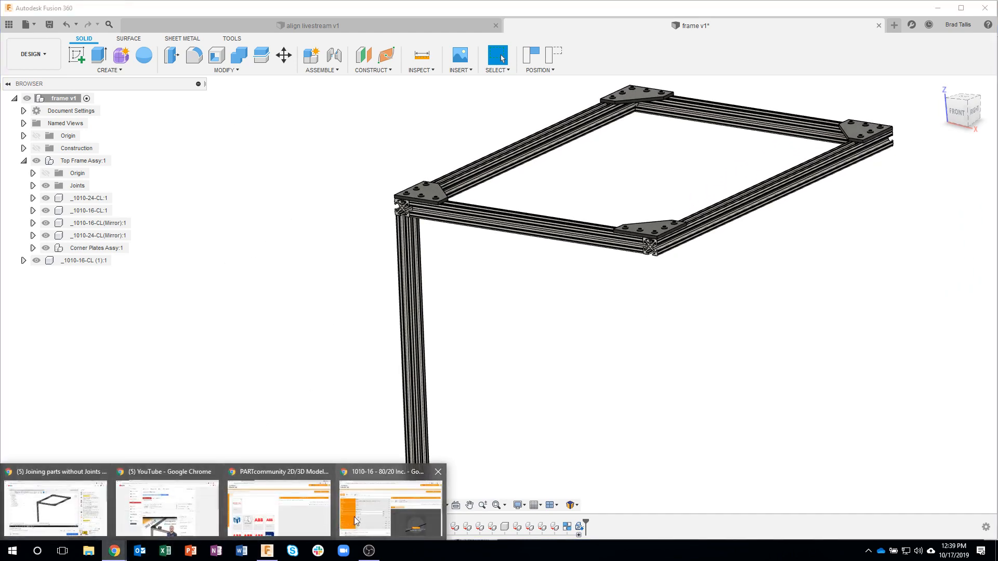
click(354, 516)
click(42, 138)
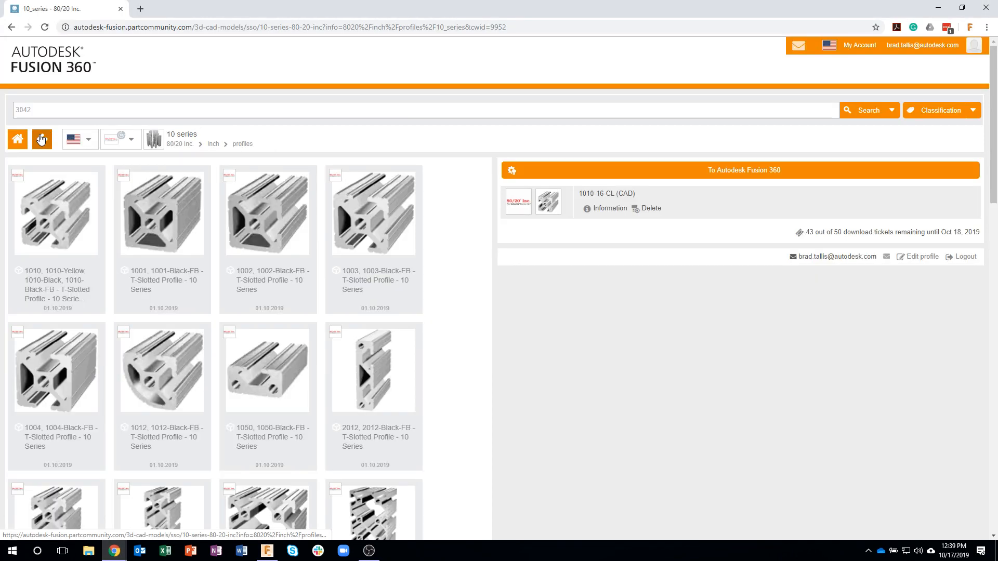
click(41, 139)
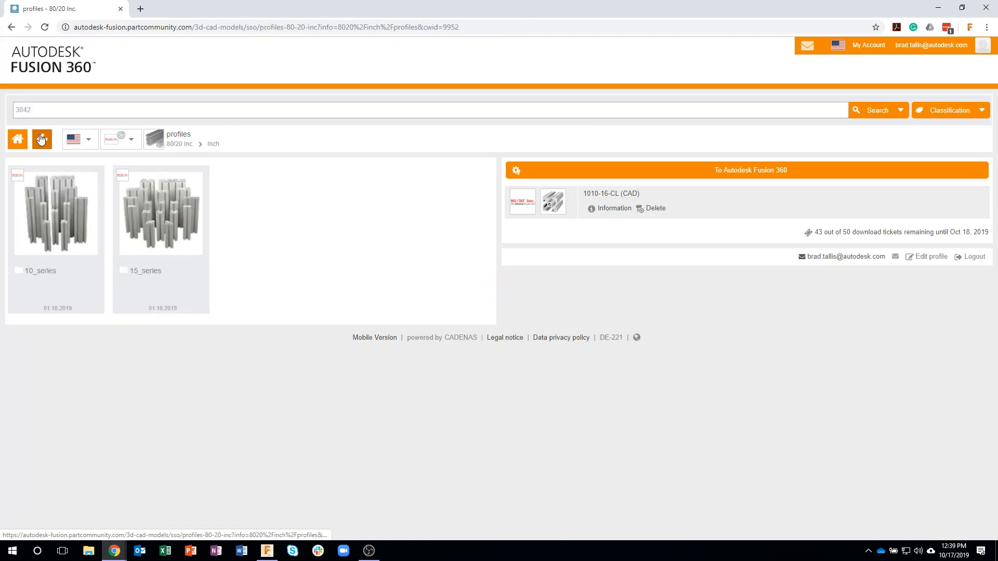
click(42, 139)
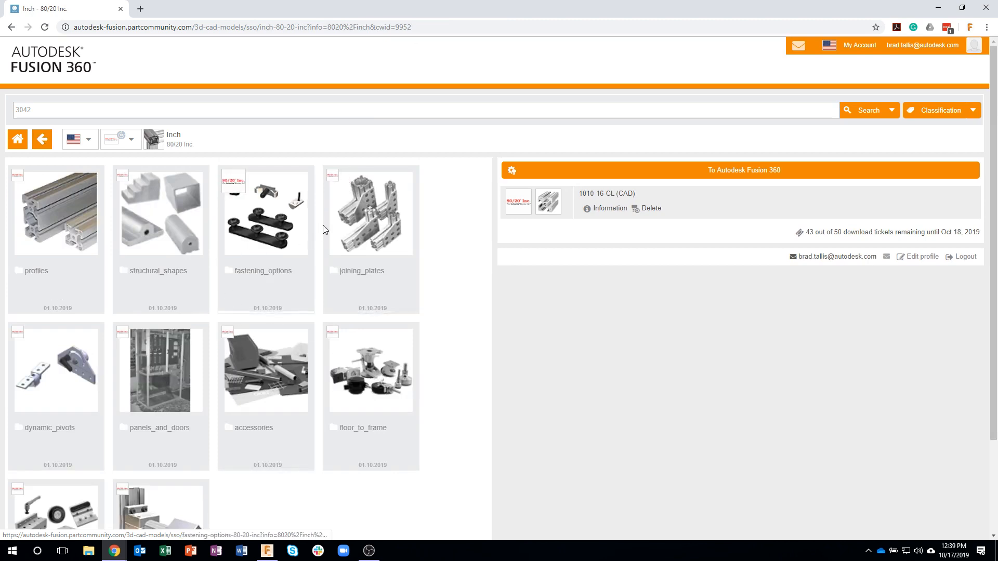
click(363, 224)
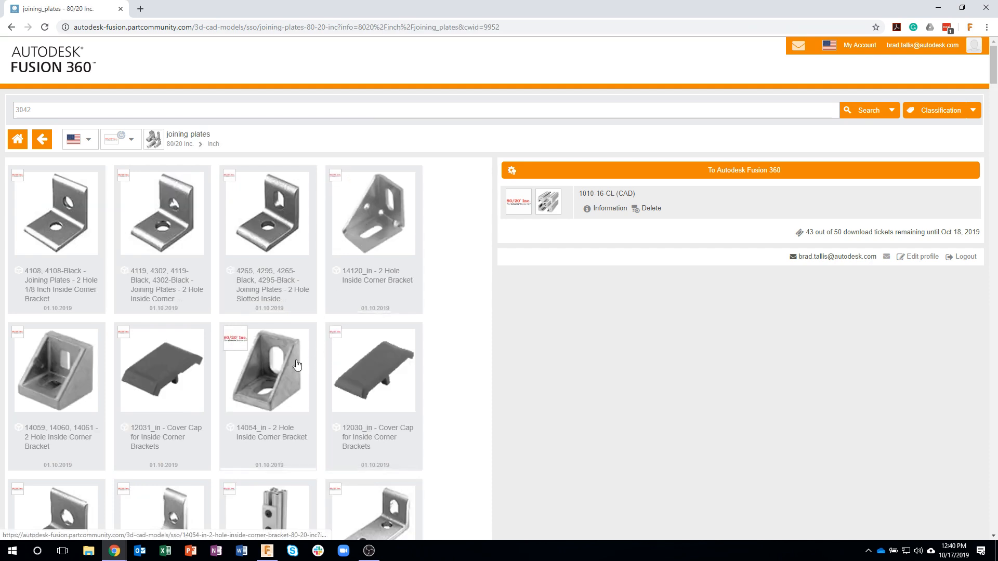
click(277, 368)
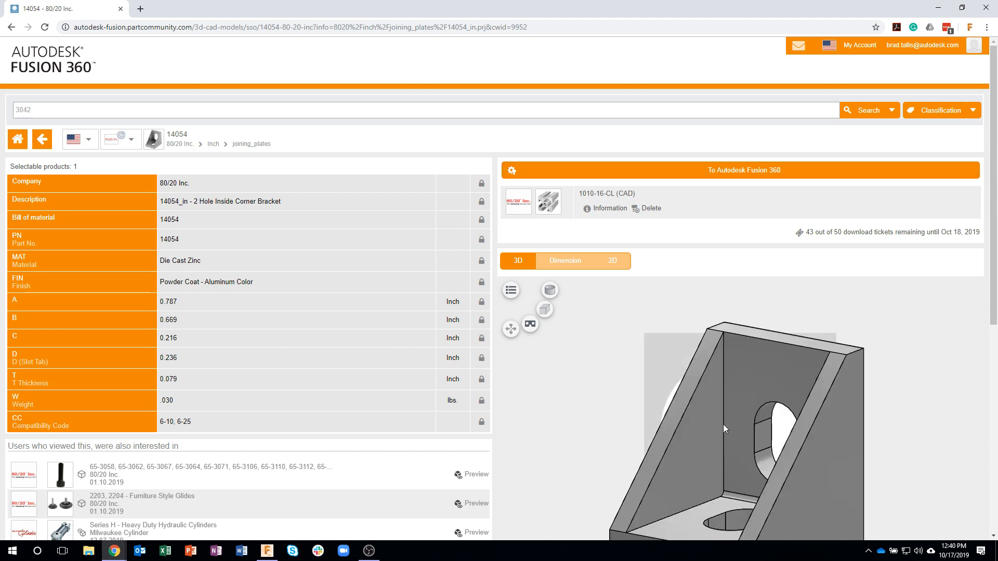
Step: Inspect the 14054 bracket's 3D preview, send it to Autodesk Fusion 360, and allow the launcher application to open
scroll(722, 424, down, 3)
drag(767, 455, 703, 422)
drag(757, 446, 750, 419)
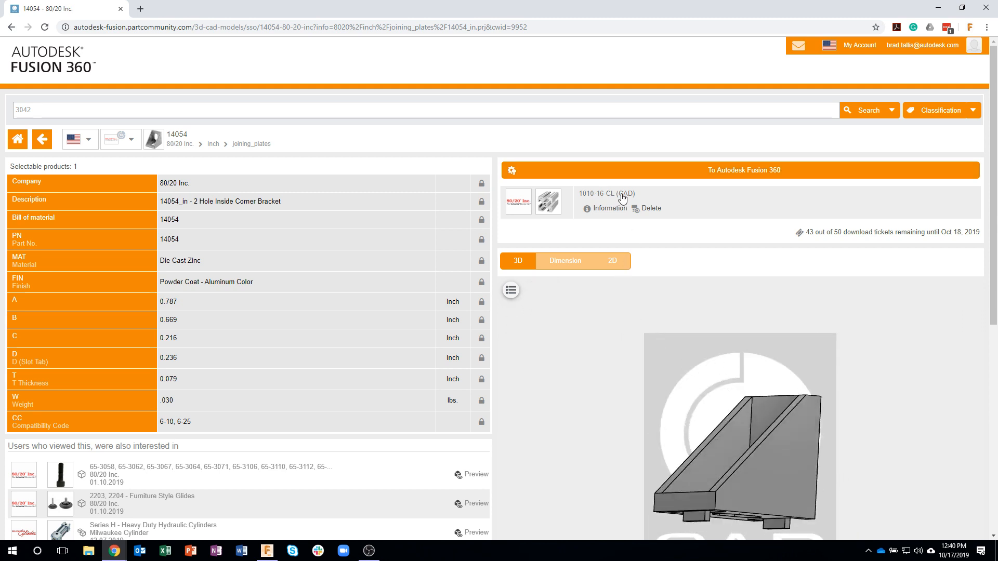
click(600, 173)
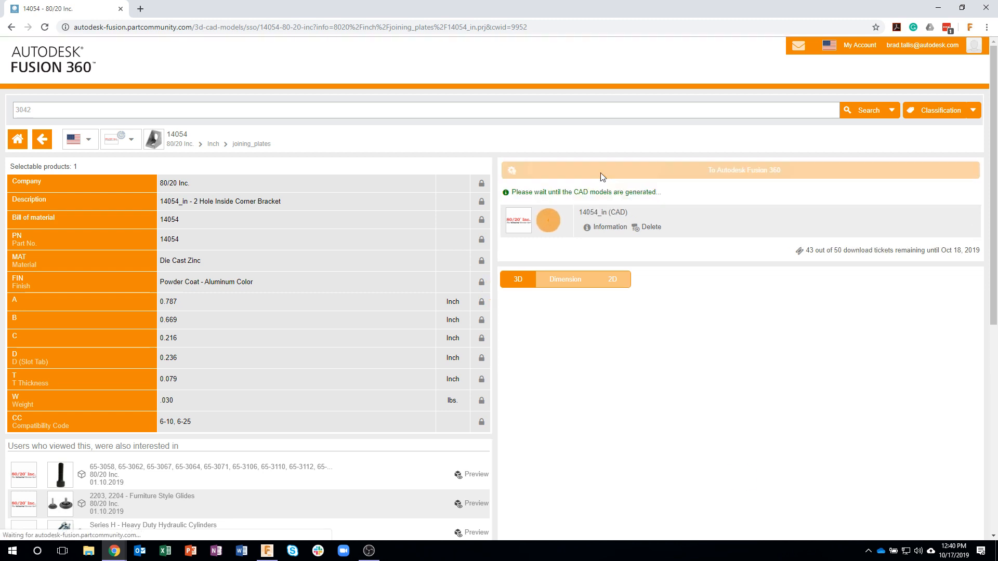
click(502, 72)
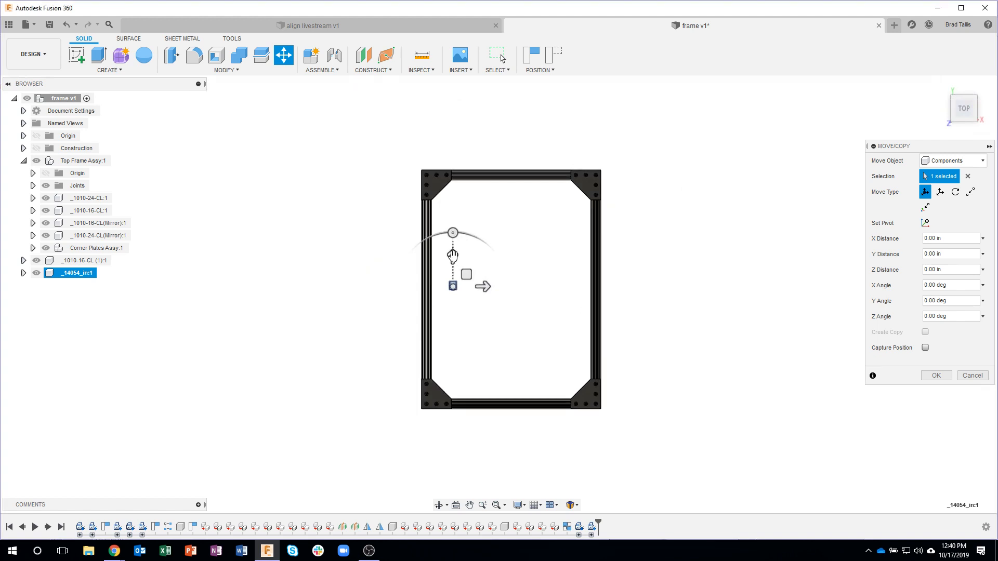
Step: Move the inserted corner bracket about -9.3 in along Y and -14.6 in along Z, placing it below the frame near the vertical profile
drag(452, 256, 454, 343)
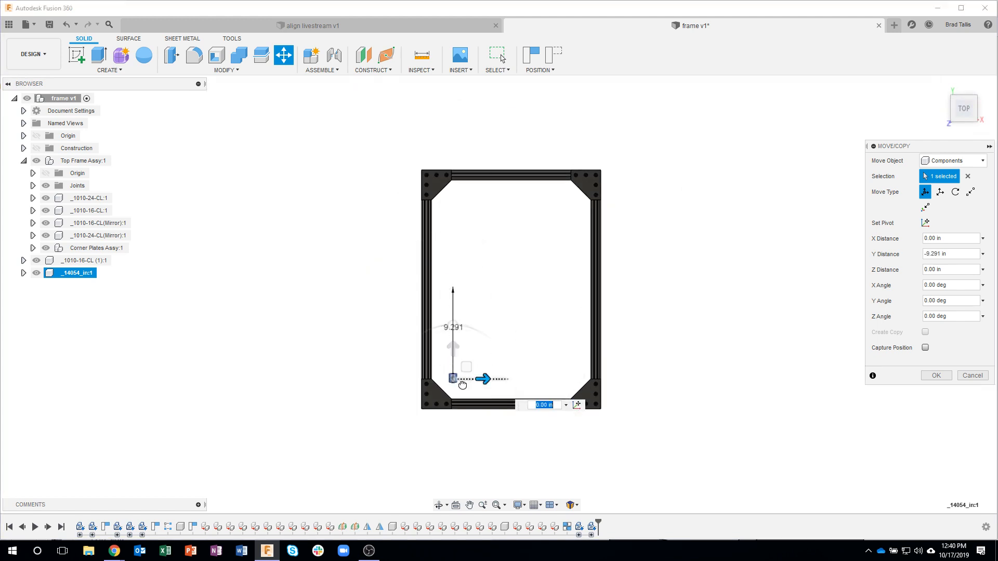
shift+middle_drag(436, 382, 423, 131)
drag(409, 295, 415, 297)
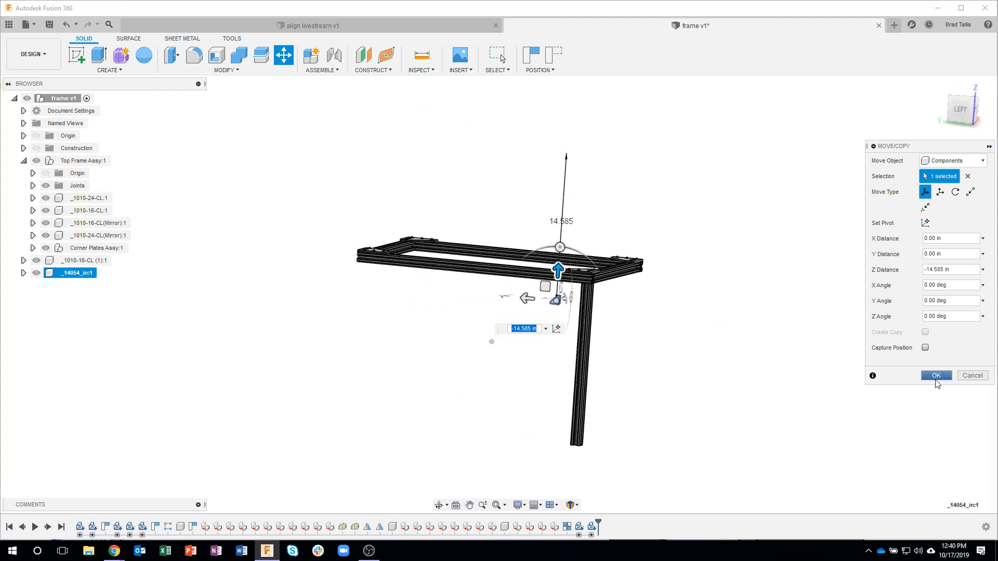
click(936, 375)
Step: Rotate the inside corner bracket -90 degrees about X so its mounting faces point toward the top rail and the vertical profile
scroll(556, 312, up, 10)
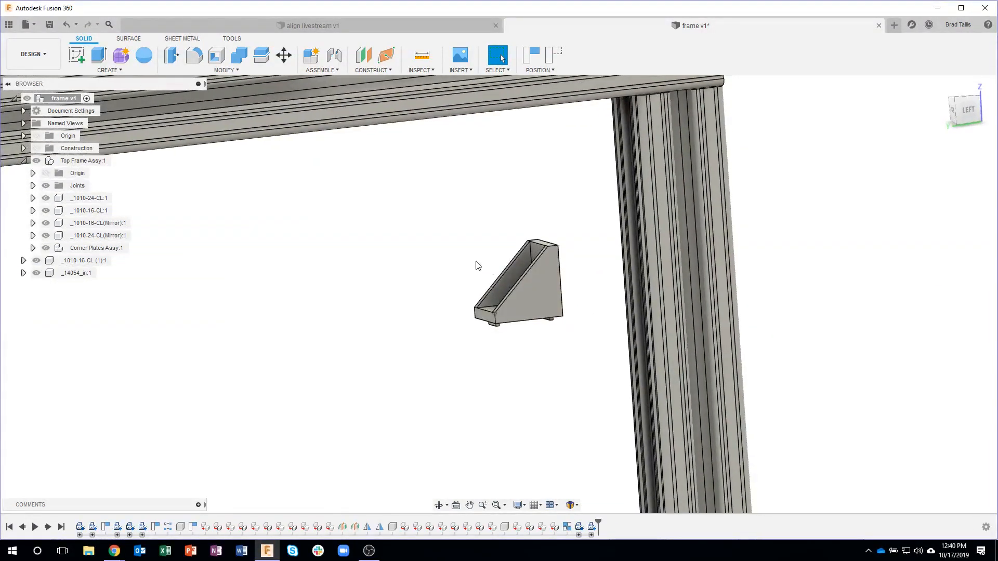
right_click(80, 274)
click(101, 32)
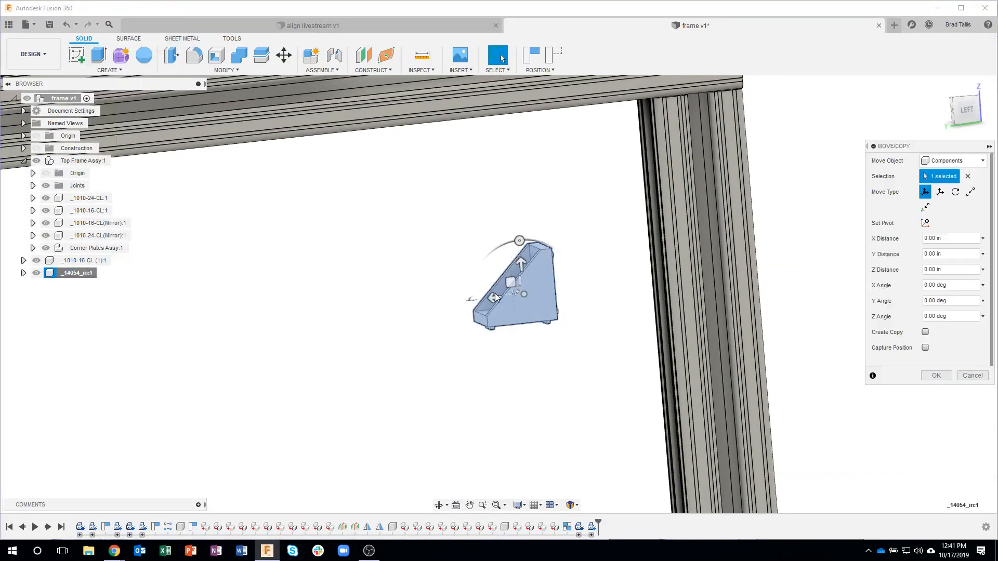
drag(519, 238, 466, 304)
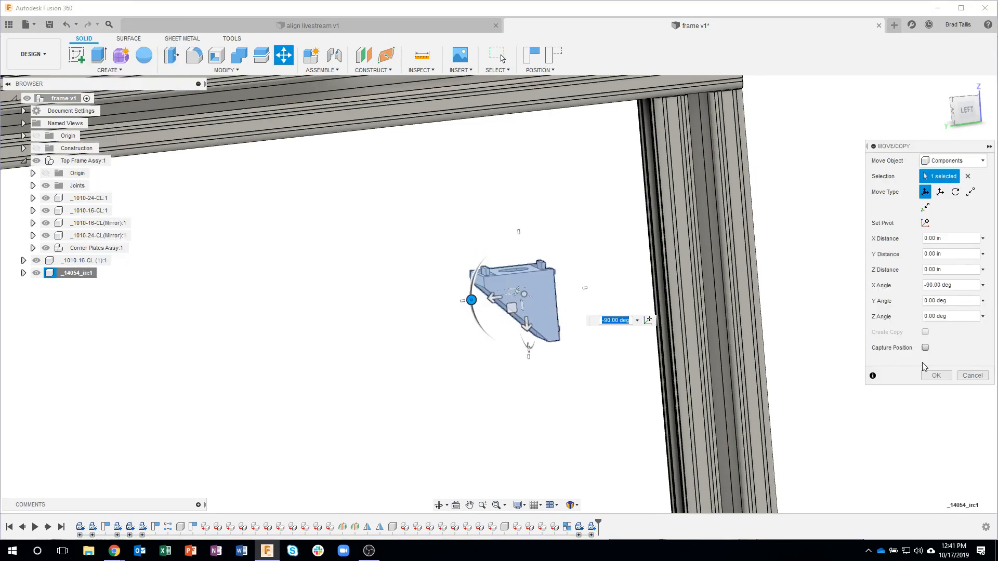
click(931, 375)
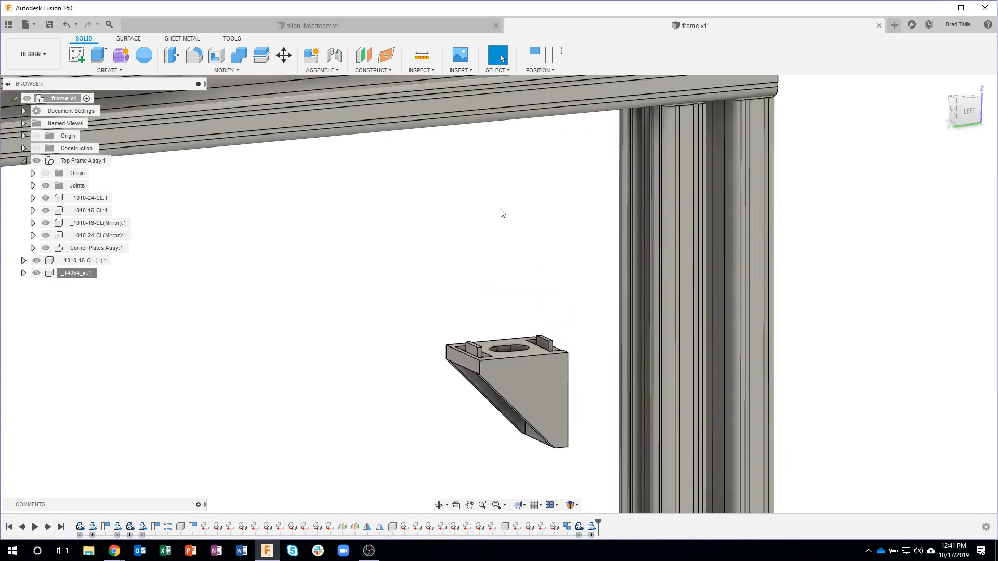
Step: Try to align the bracket's triangular side face with the vertical 16-inch profile's outer slot-side face
click(221, 71)
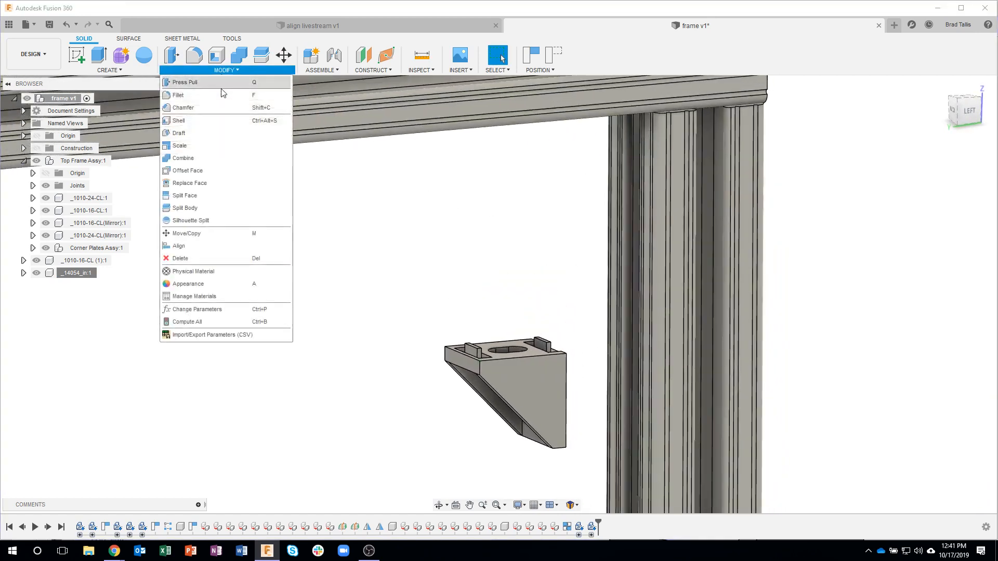
click(194, 246)
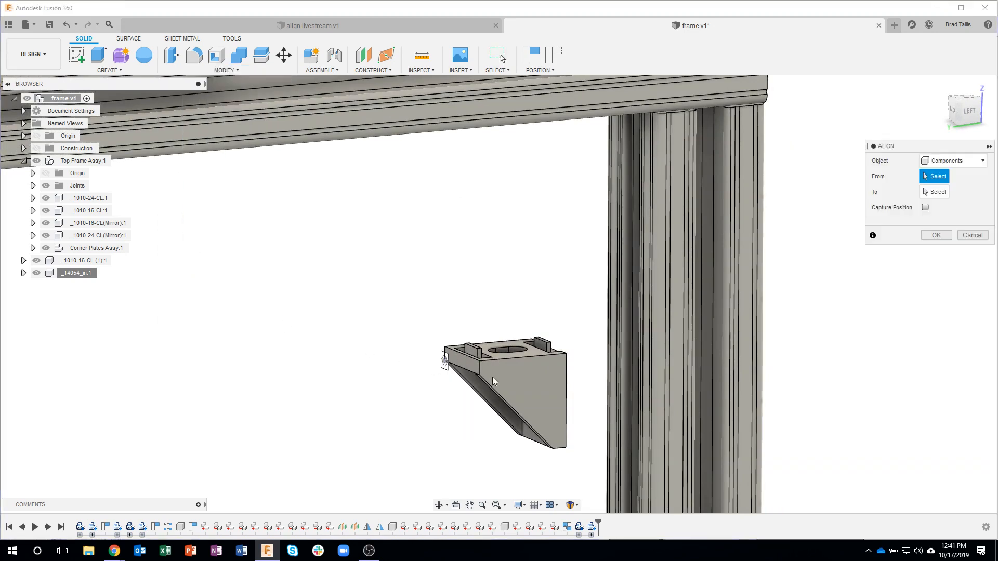
click(521, 384)
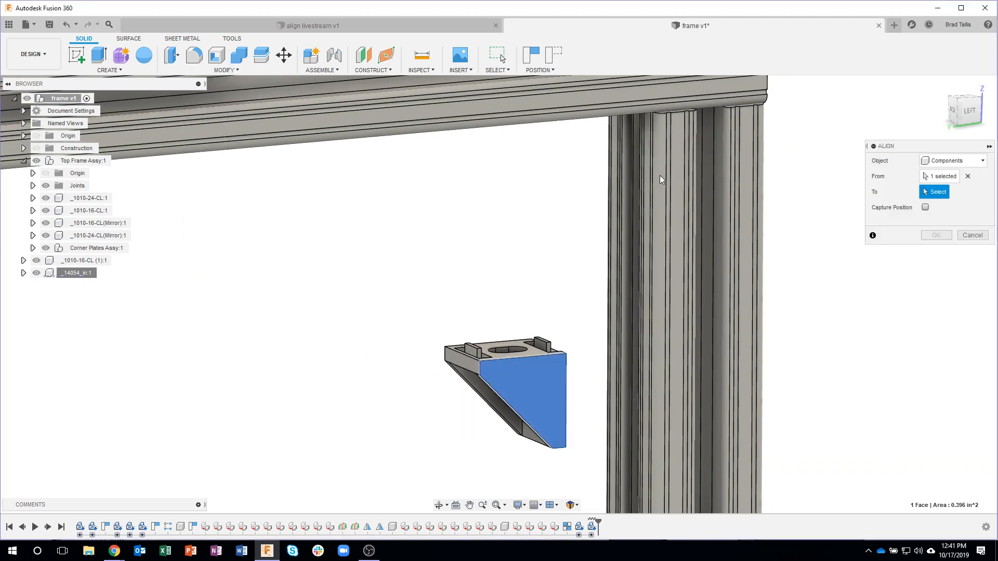
click(681, 141)
shift+middle_drag(455, 279, 437, 316)
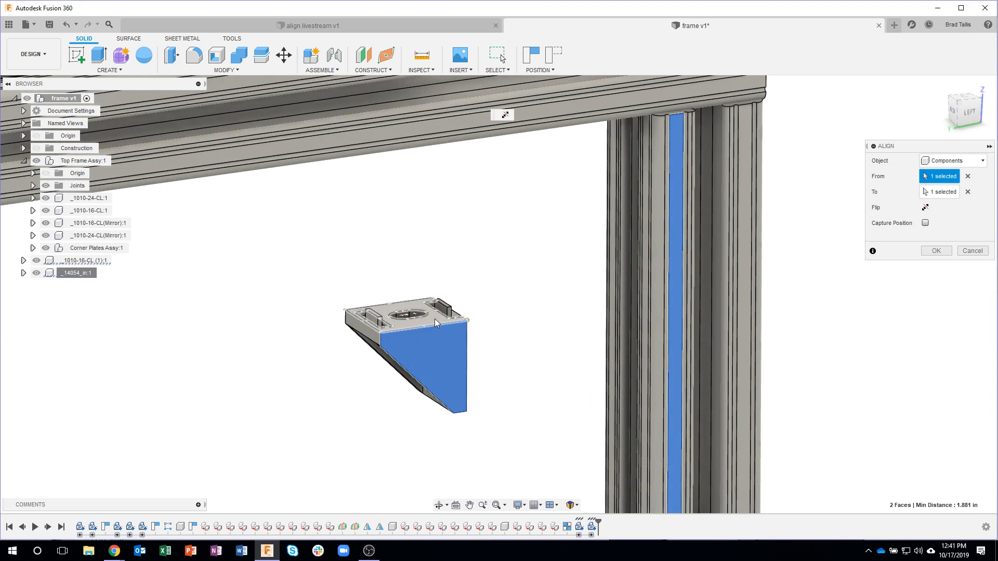
Step: Try to align the bracket's upper mounting face with the underside of the 24-inch profile
click(438, 317)
shift+middle_drag(456, 232, 404, 147)
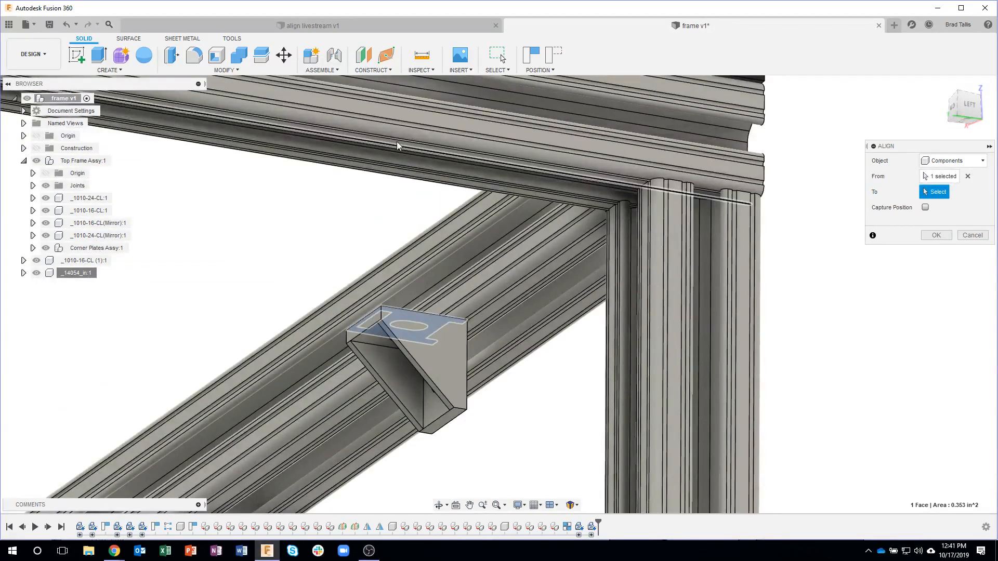
scroll(395, 141, up, 5)
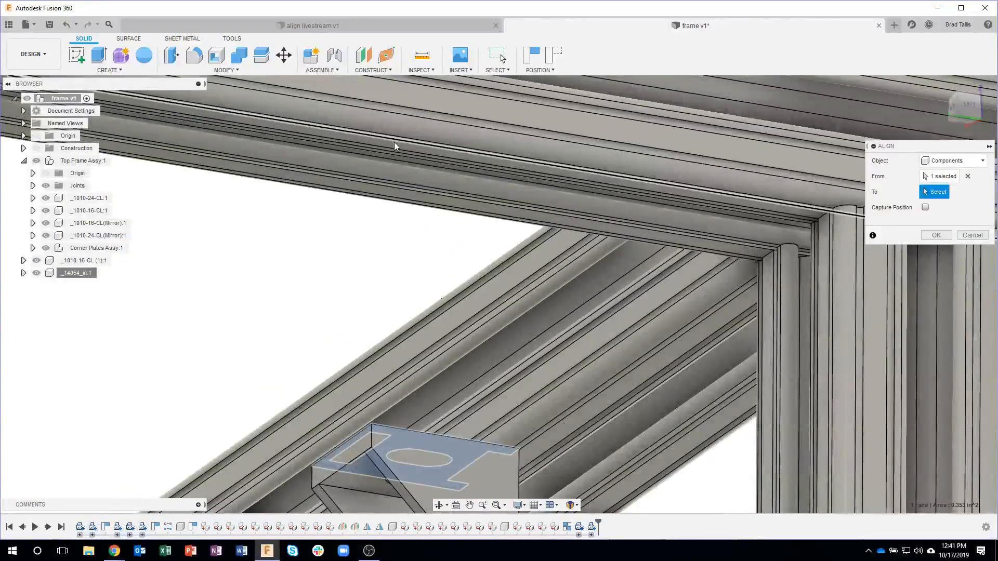
click(392, 145)
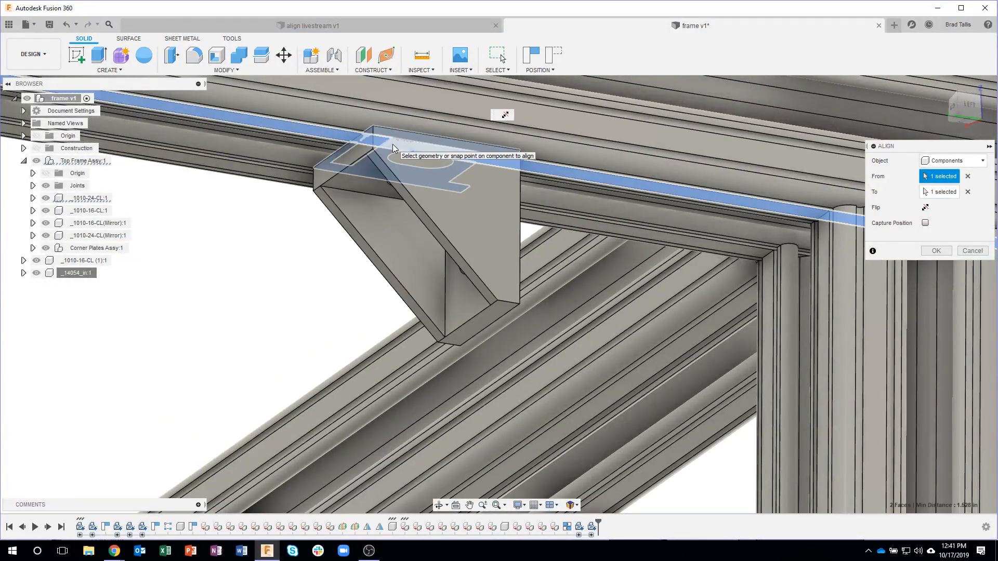
Step: Try to align the bracket's vertical mounting face with the inner face of the vertical profile
mouse_move(498, 261)
shift+middle_down()
mouse_move(566, 308)
mouse_move(503, 267)
shift+middle_up()
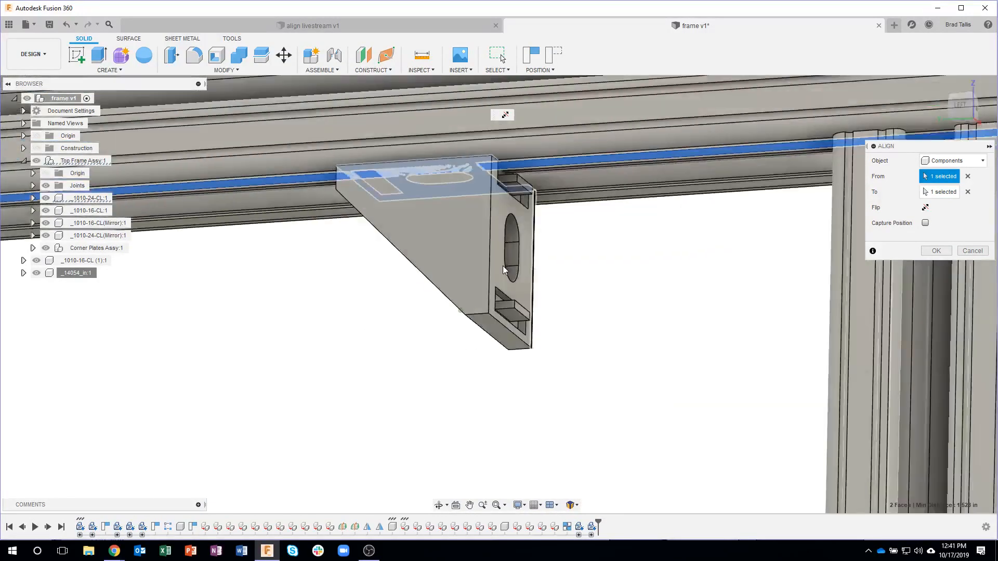
click(500, 204)
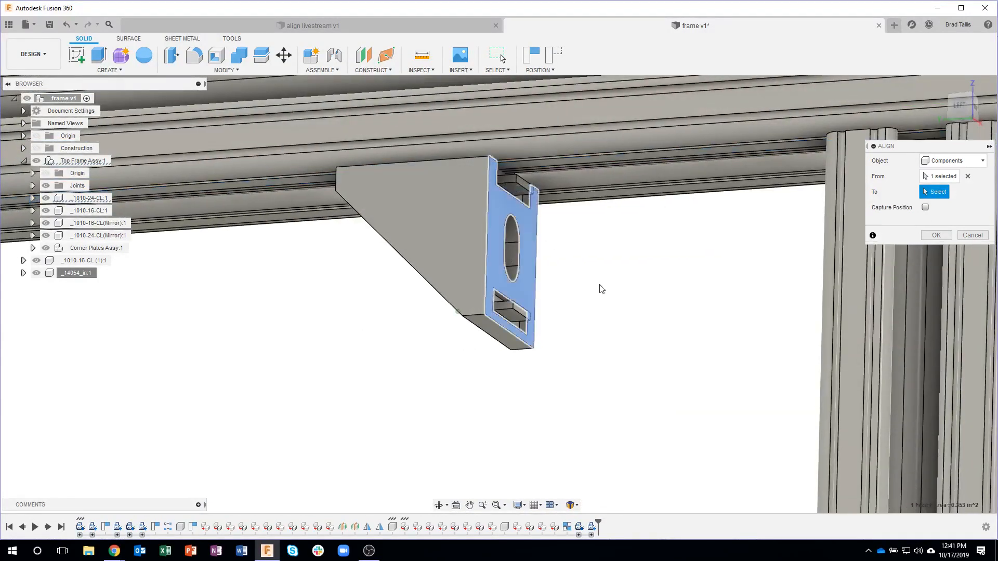
shift+middle_drag(674, 312, 768, 252)
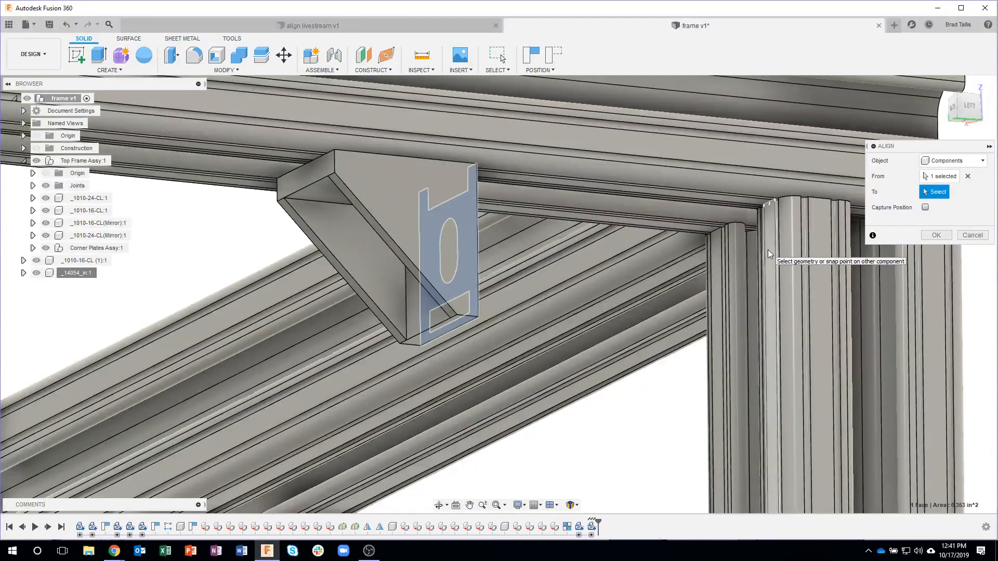
click(768, 250)
scroll(645, 457, up, 2)
scroll(646, 456, down, 2)
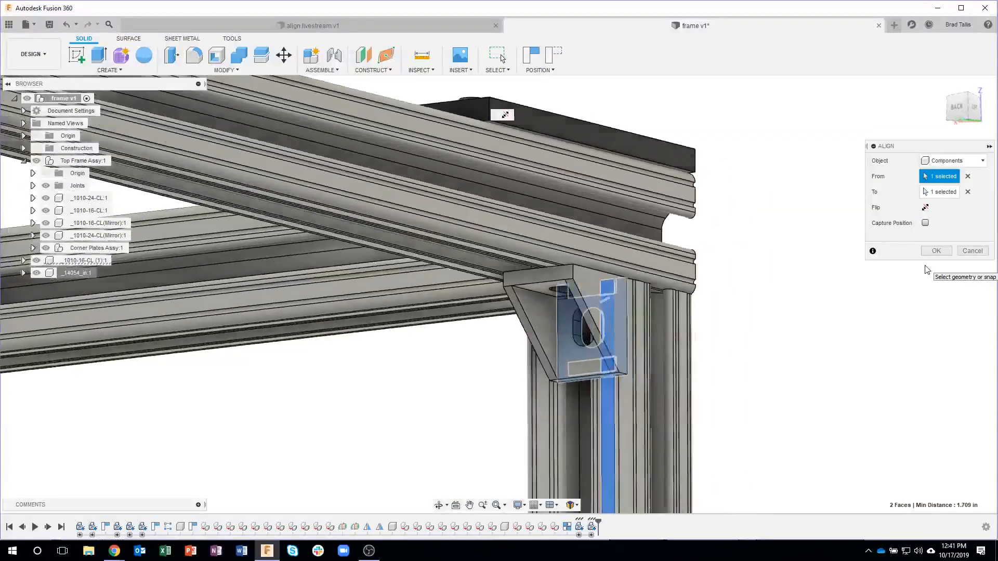
Step: Check how the bracket sits across the profile's slot, cancel the current alignment and undo the bracket's earlier one
shift+middle_drag(925, 267, 539, 282)
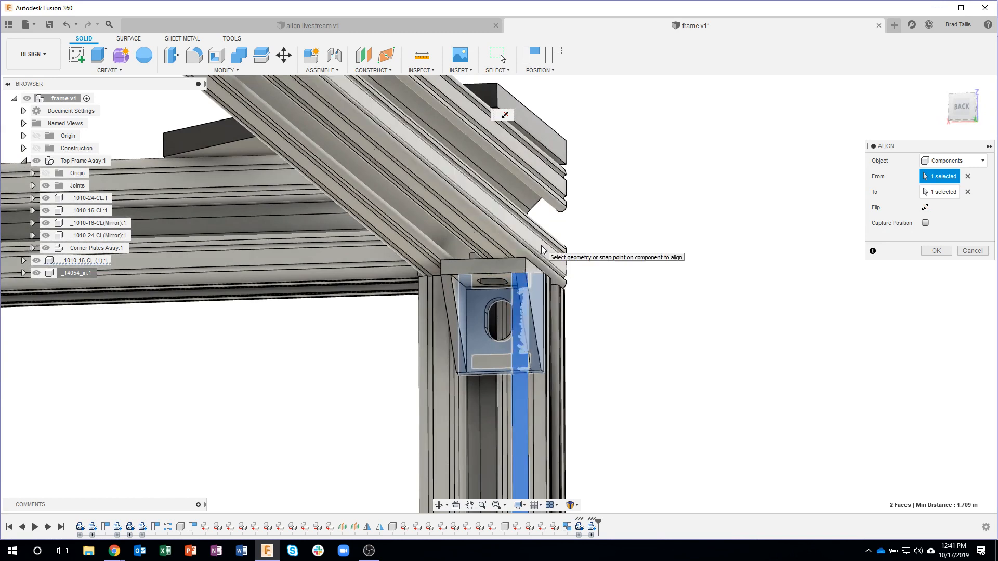
mouse_move(457, 283)
shift+middle_down()
mouse_move(459, 322)
mouse_move(474, 316)
shift+middle_up()
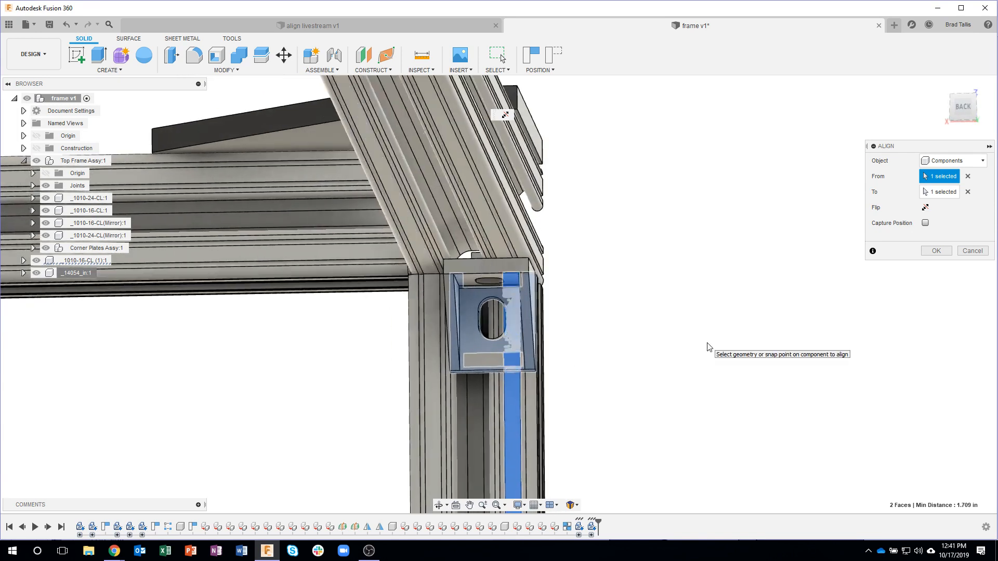
click(972, 251)
click(745, 374)
scroll(744, 374, down, 3)
shift+middle_drag(822, 383, 79, 40)
click(67, 26)
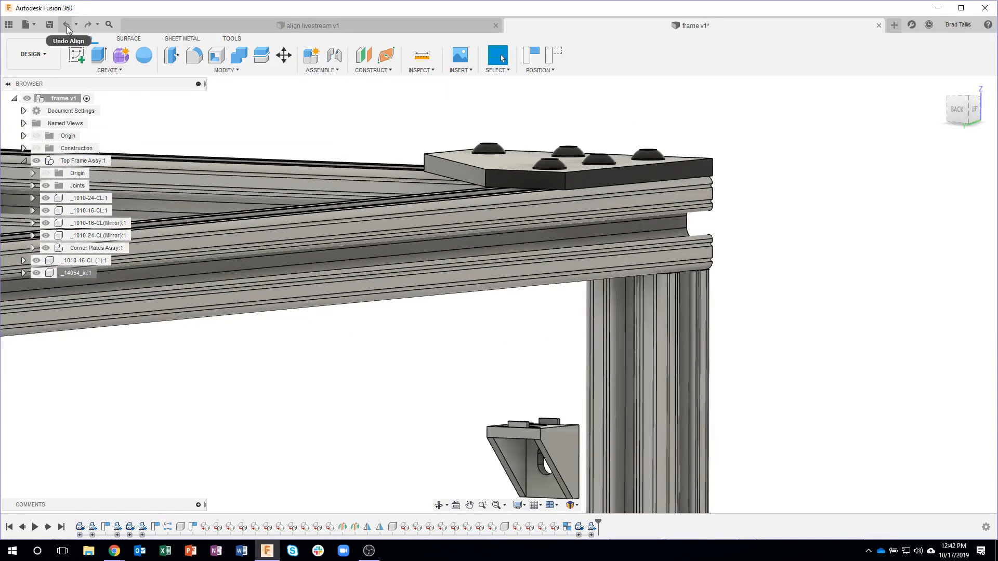
Step: Start a new joint origin, capture the moved components' position, and set the type to Between two faces
shift+middle_drag(437, 276, 573, 416)
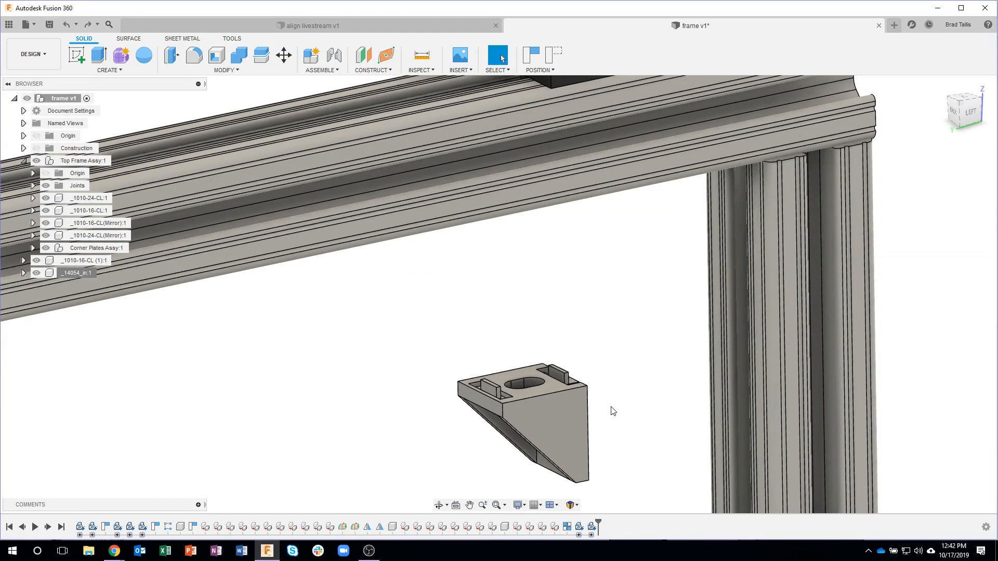
scroll(578, 404, up, 3)
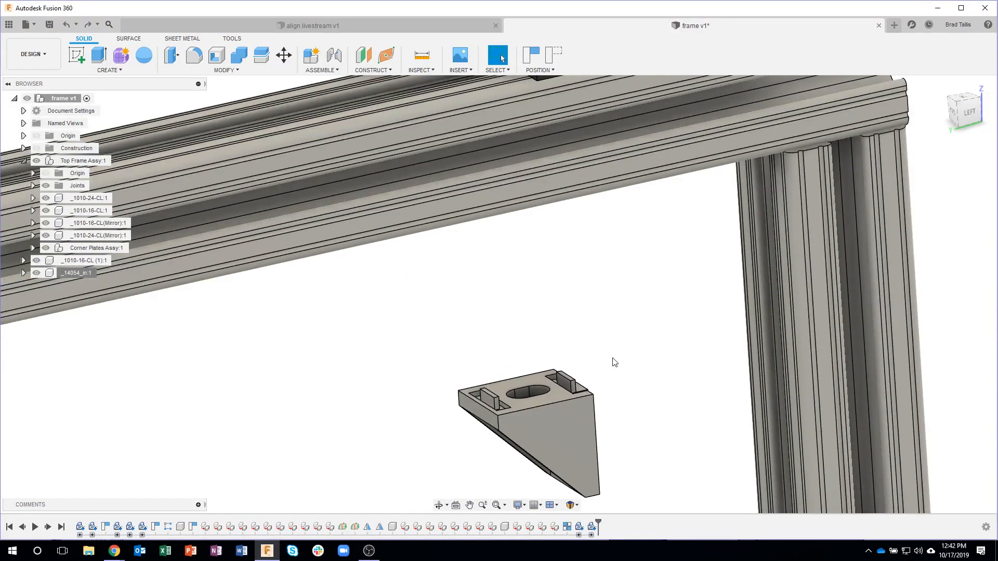
shift+middle_drag(541, 322, 543, 322)
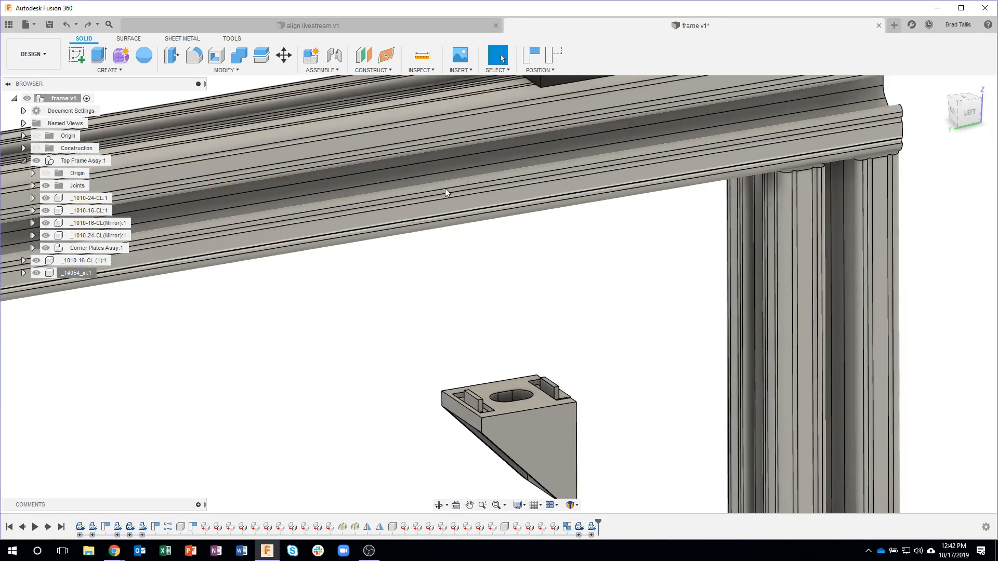
click(334, 69)
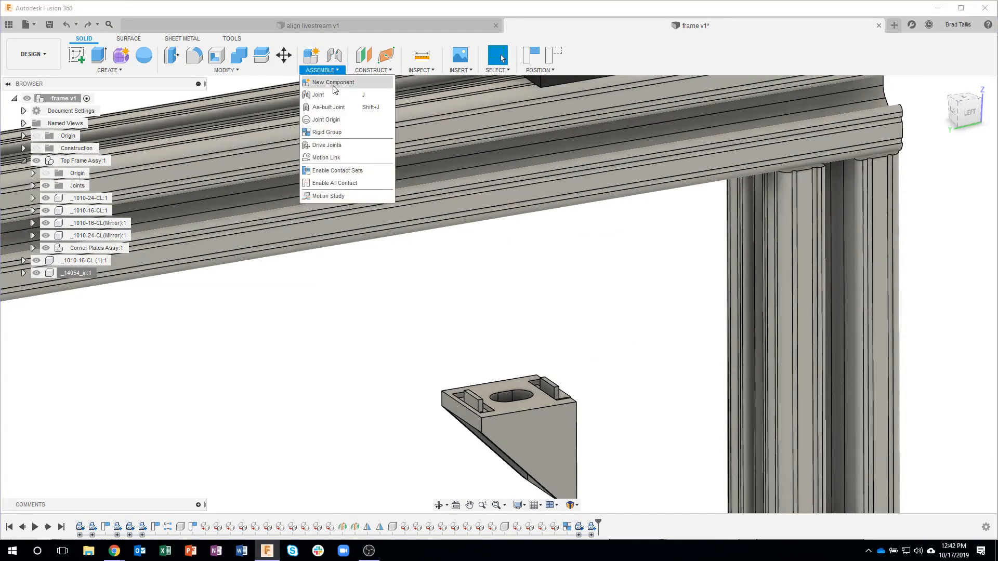
click(343, 120)
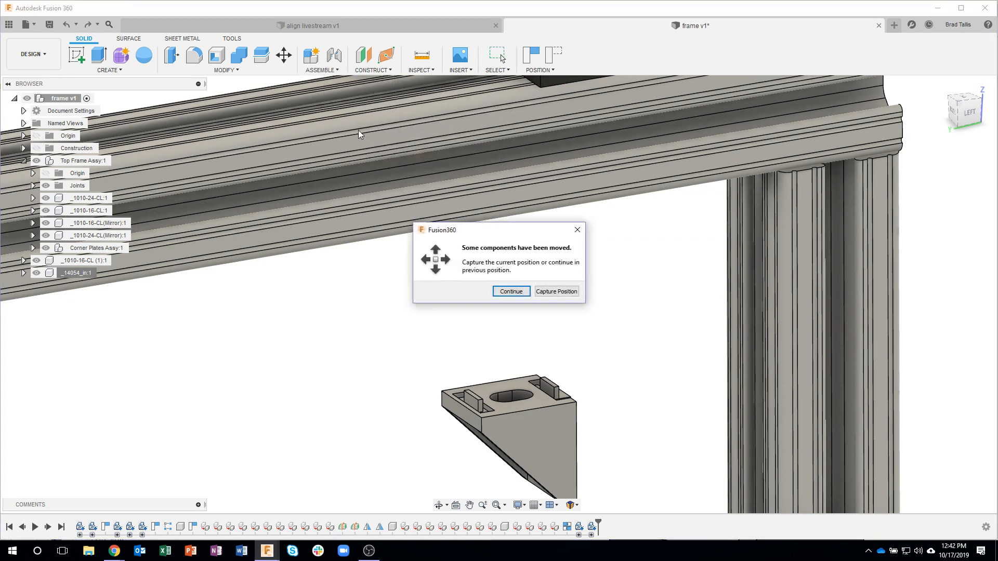
click(563, 292)
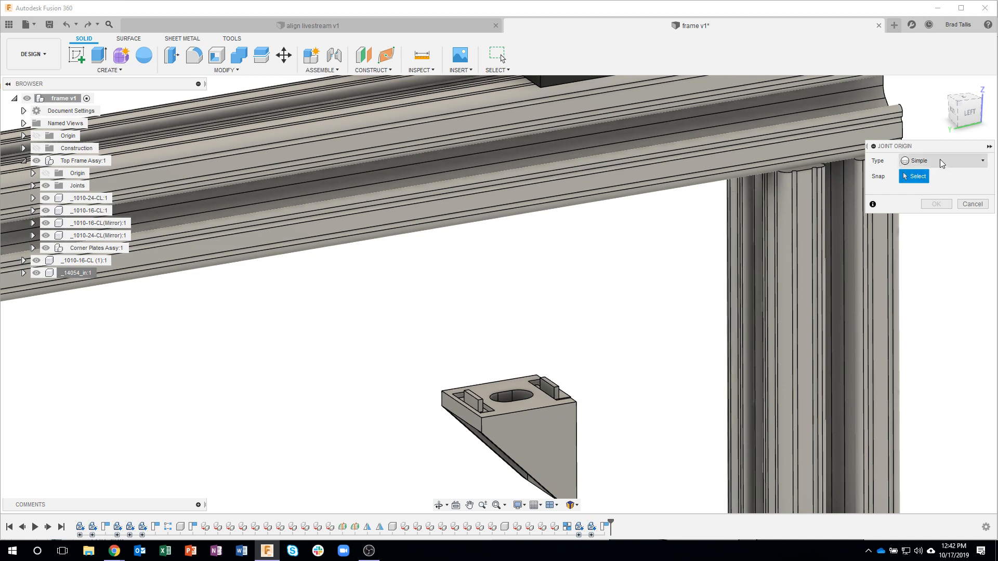
click(983, 163)
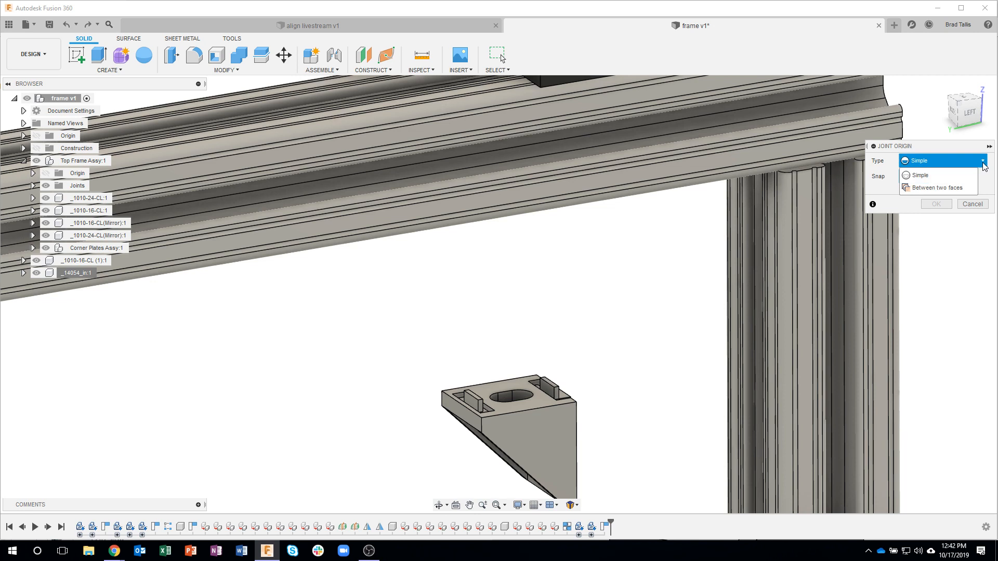
click(925, 192)
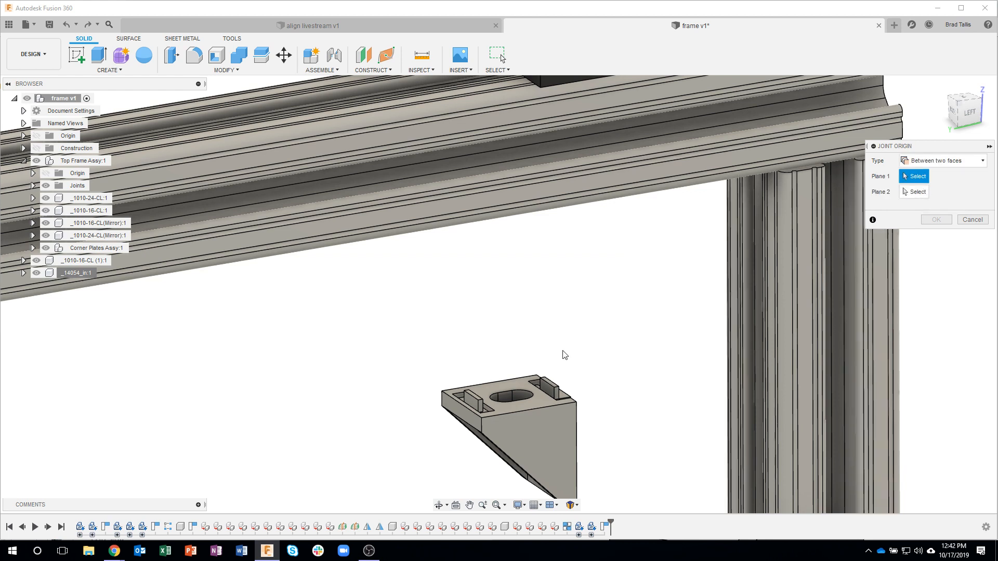
Step: Define the joint origin's Plane 1 and Plane 2 with the bracket's two opposite triangular side faces
click(545, 411)
click(545, 416)
shift+middle_drag(545, 416, 411, 388)
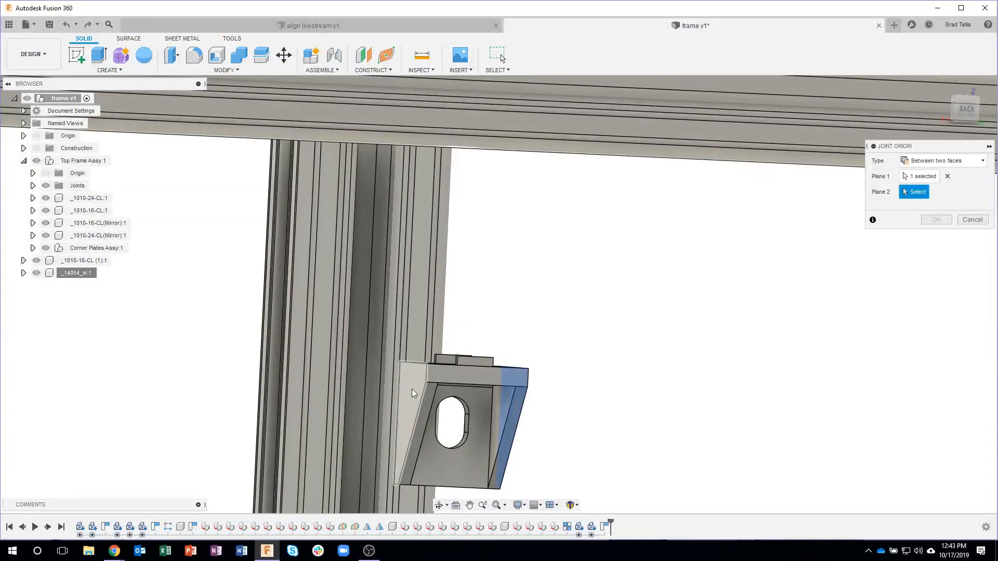
click(412, 389)
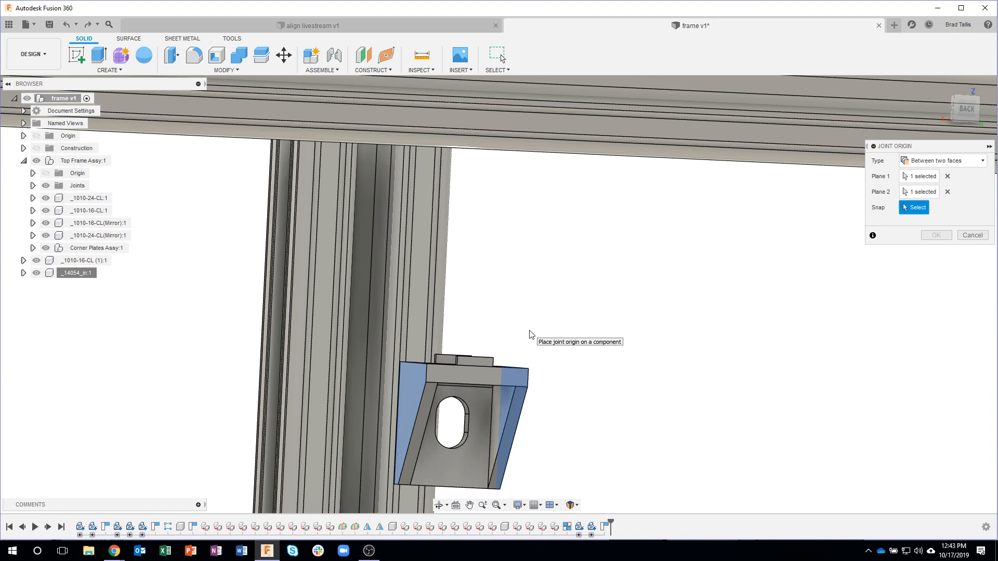
Step: Snap the between-two-faces joint origin to the short corner edge where the bracket's two mounting faces meet and accept it
shift+middle_drag(530, 333, 249, 363)
scroll(248, 361, up, 3)
scroll(248, 358, up, 5)
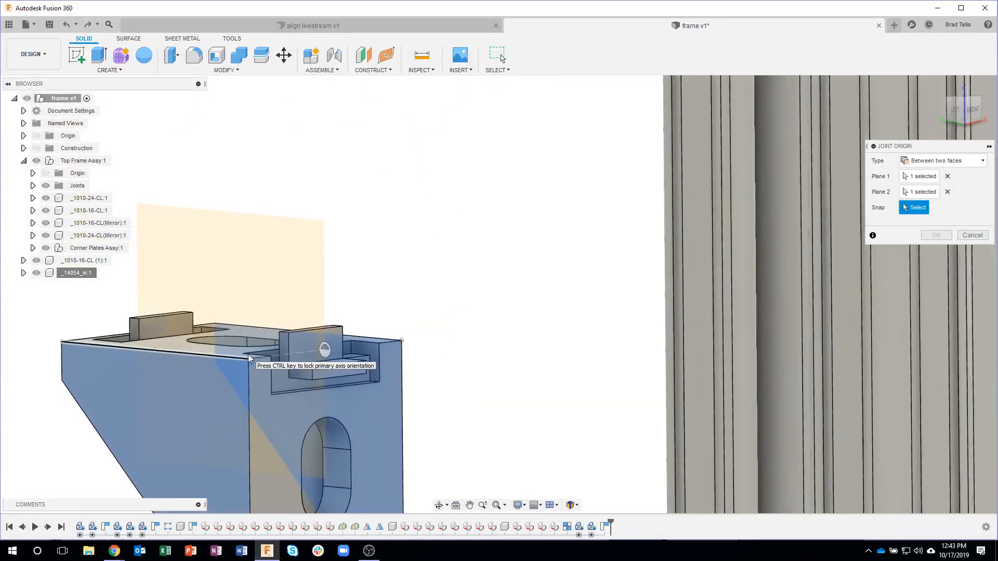
shift+middle_drag(248, 354, 247, 354)
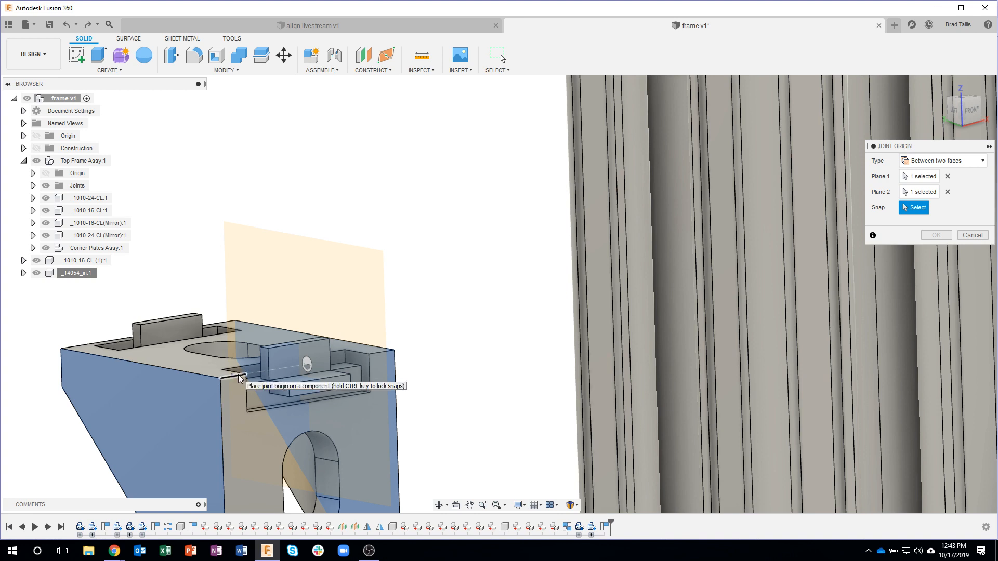
click(238, 375)
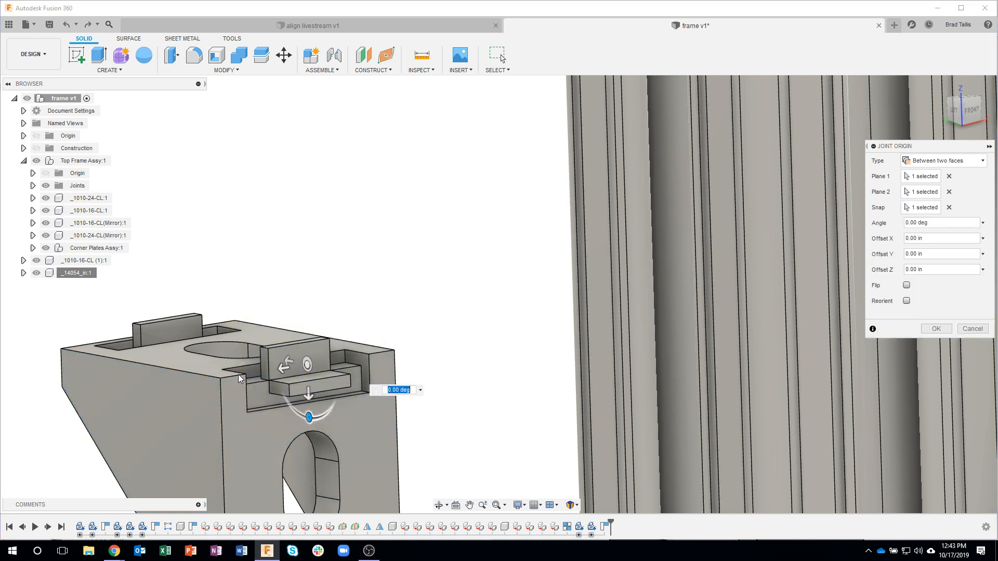
shift+middle_drag(410, 283, 335, 274)
shift+middle_drag(261, 178, 276, 227)
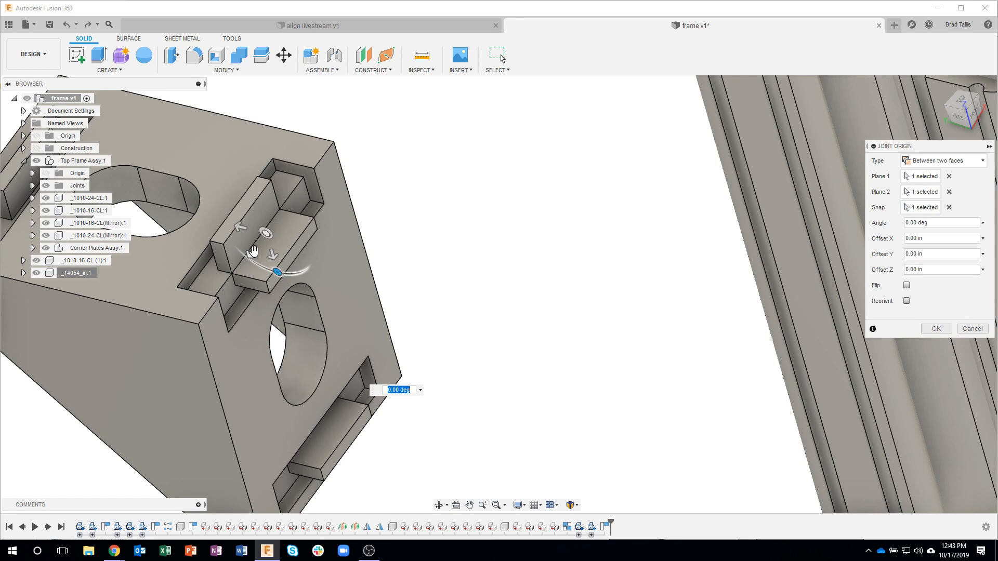
shift+middle_drag(257, 250, 288, 150)
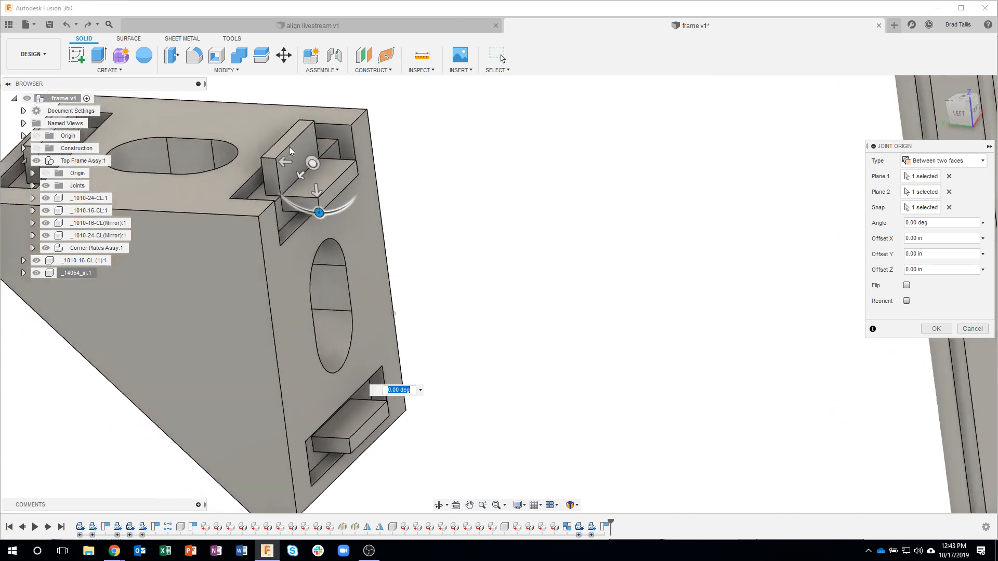
scroll(289, 149, up, 5)
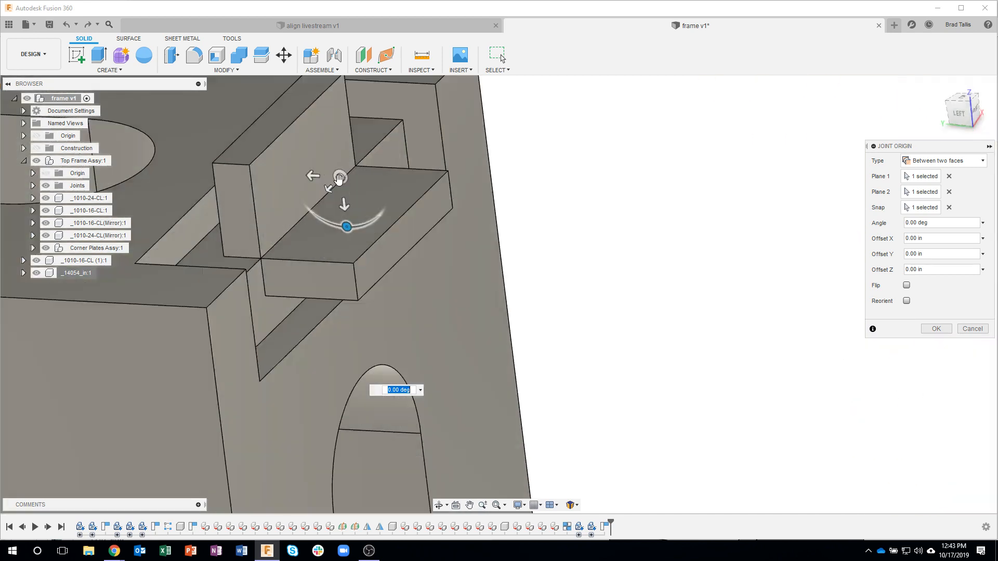
scroll(359, 195, down, 2)
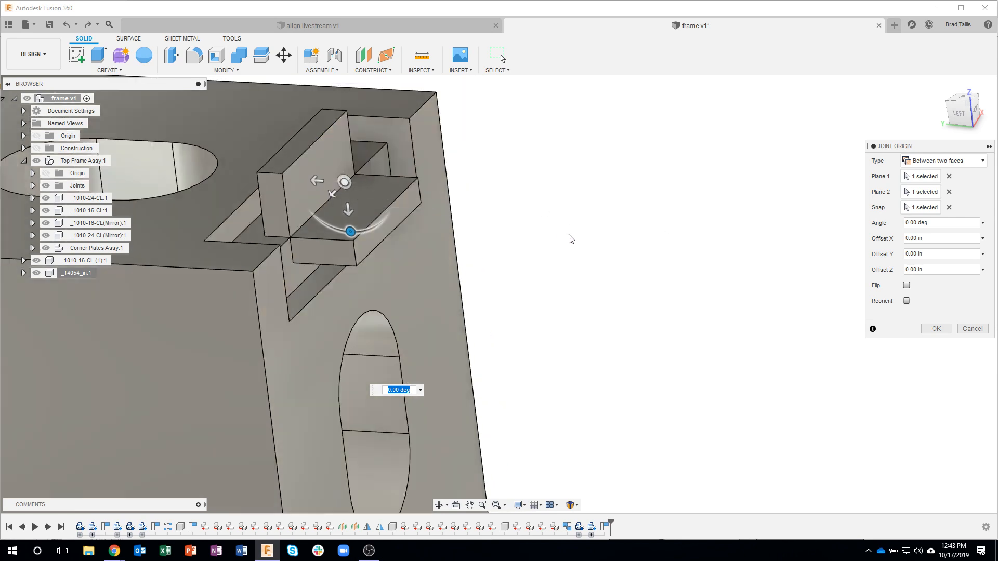
click(936, 328)
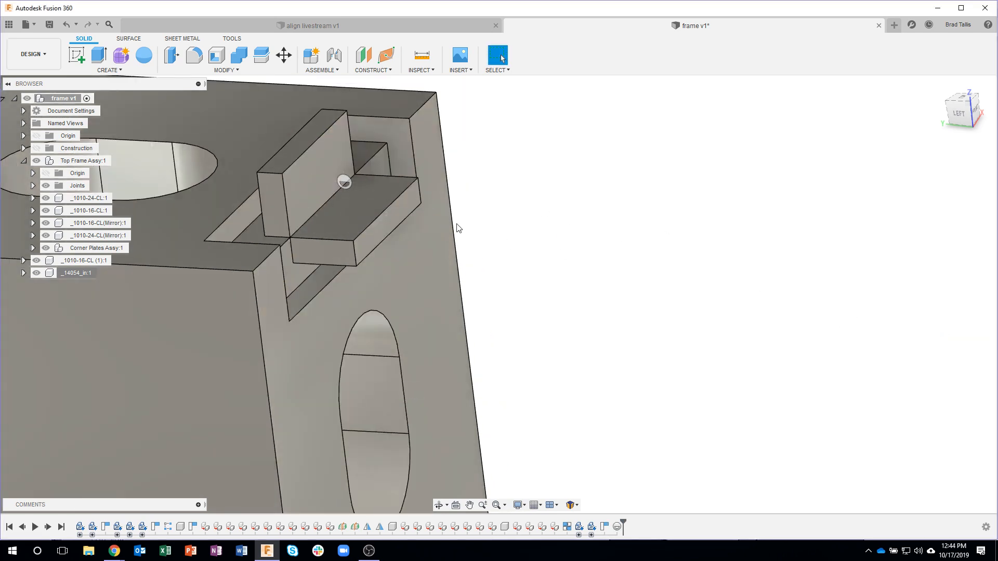
Step: Start a second joint origin for the vertical leg and set its type to Between two faces
click(345, 181)
shift+middle_drag(346, 181, 2, 301)
shift+middle_drag(317, 213, 472, 203)
click(552, 294)
scroll(536, 313, down, 5)
shift+middle_drag(536, 313, 737, 183)
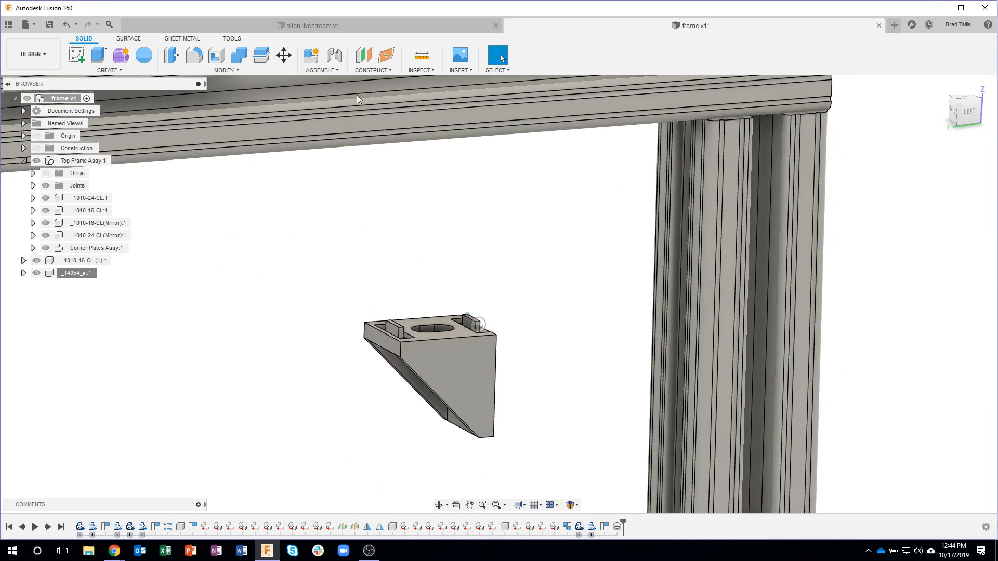
click(332, 74)
click(329, 121)
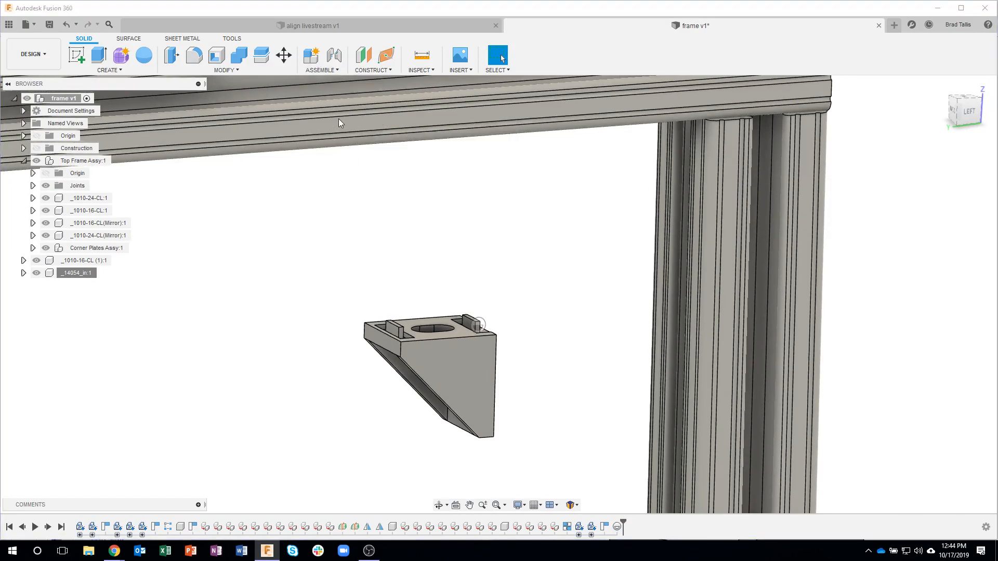
click(949, 162)
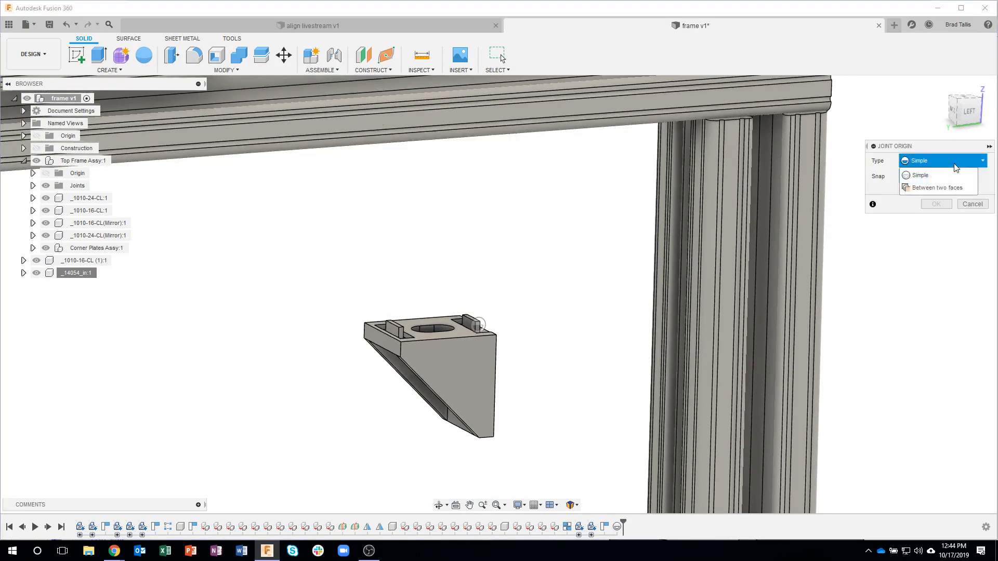
click(931, 193)
Step: Define the joint origin's Plane 1 and Plane 2 with two opposite side faces of the vertical leg
shift+middle_drag(790, 228, 733, 193)
click(732, 186)
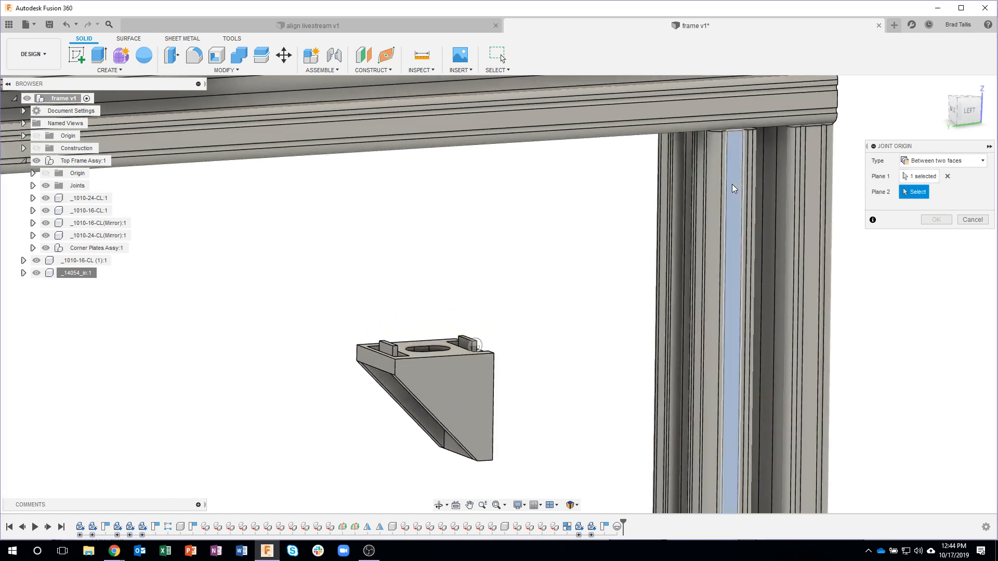
shift+middle_drag(570, 241, 329, 178)
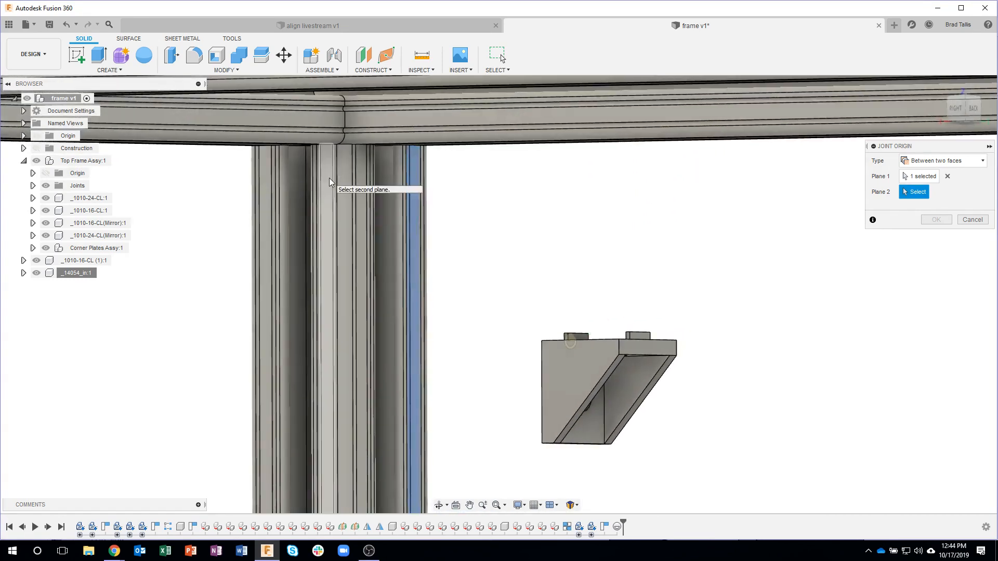
click(329, 177)
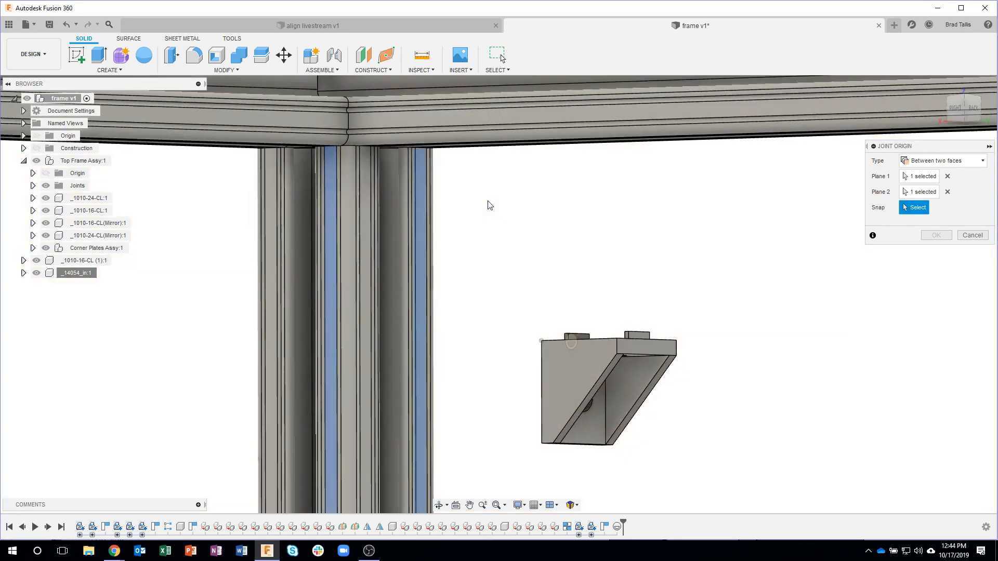
Step: Snap the joint origin to the leg's top end edge beneath the top frame and check its position across the slot
shift+middle_drag(488, 201, 668, 174)
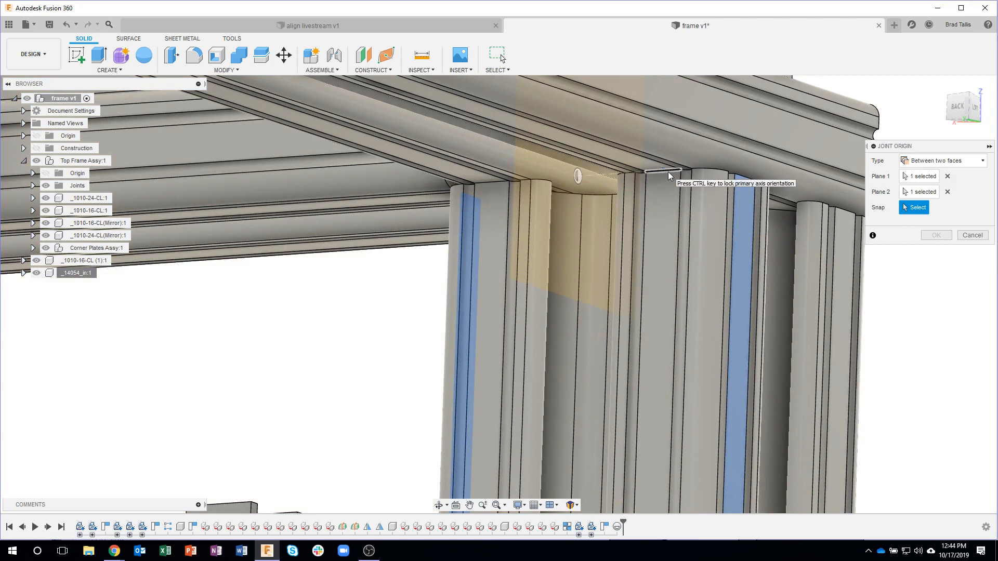
click(670, 174)
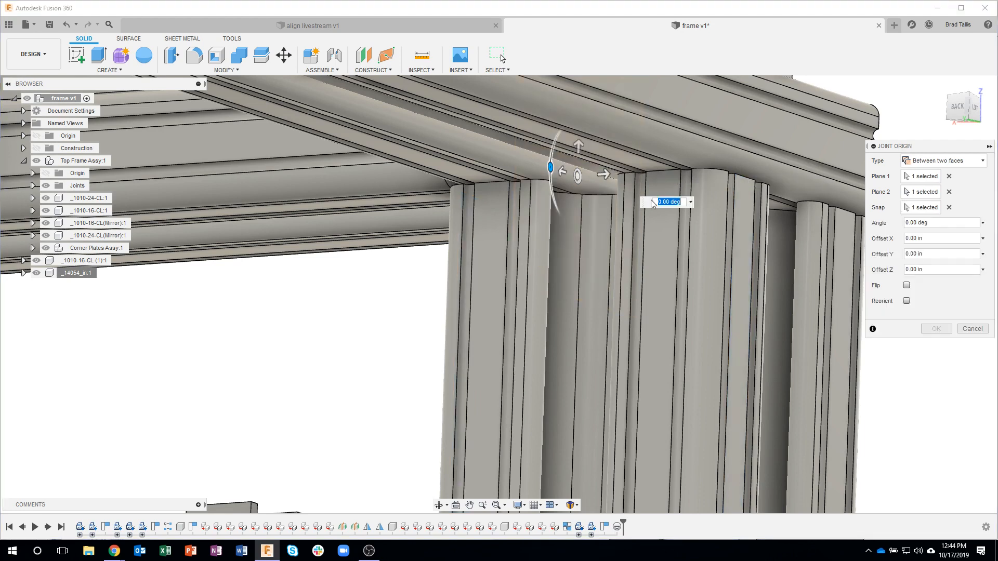
shift+middle_drag(669, 317, 569, 219)
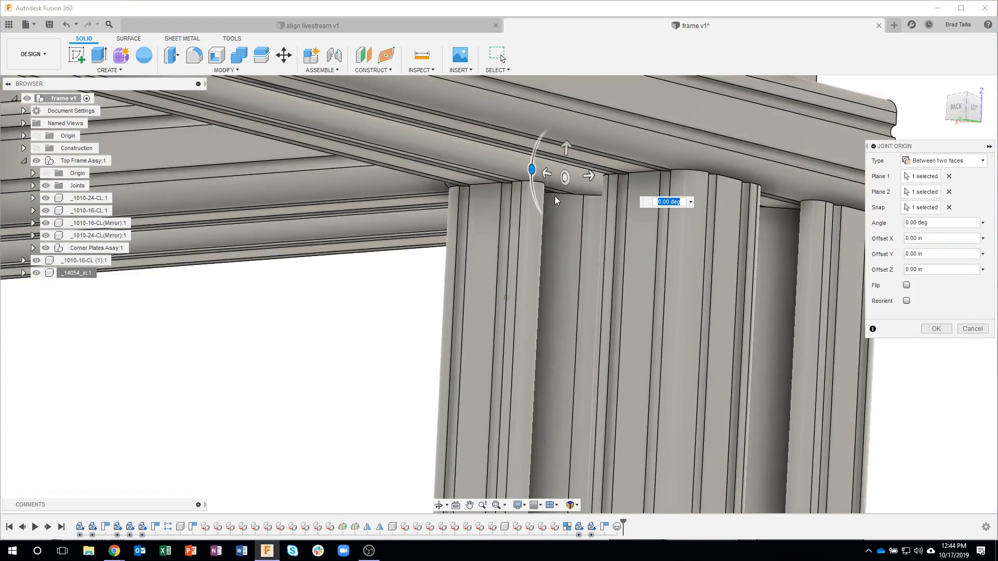
scroll(555, 195, up, 2)
scroll(565, 182, up, 2)
scroll(571, 178, up, 2)
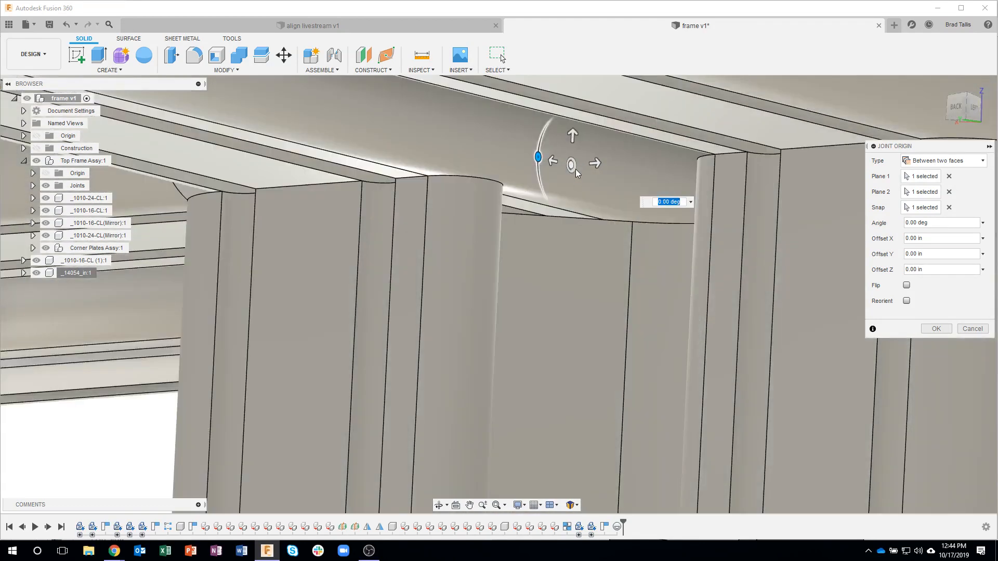
scroll(575, 176, down, 3)
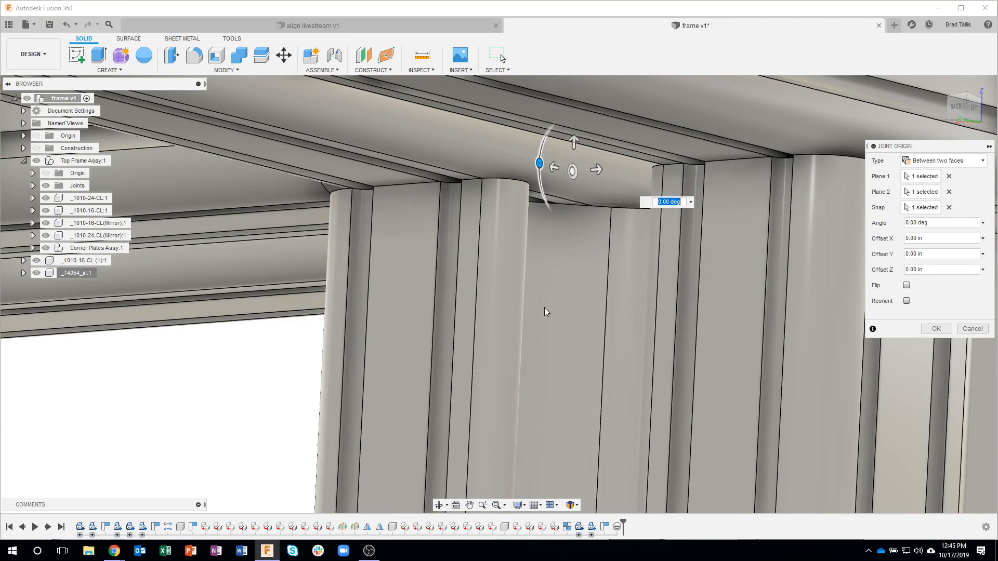
scroll(545, 307, down, 5)
scroll(473, 372, down, 5)
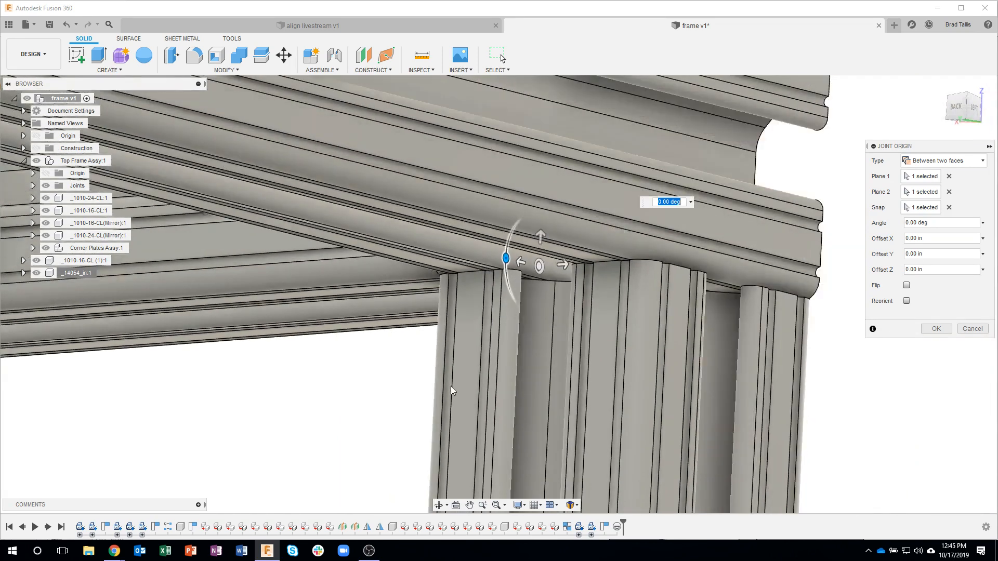
Step: Rotate the leg's joint origin to an angle of 90 degrees and accept it
shift+middle_drag(415, 372, 326, 453)
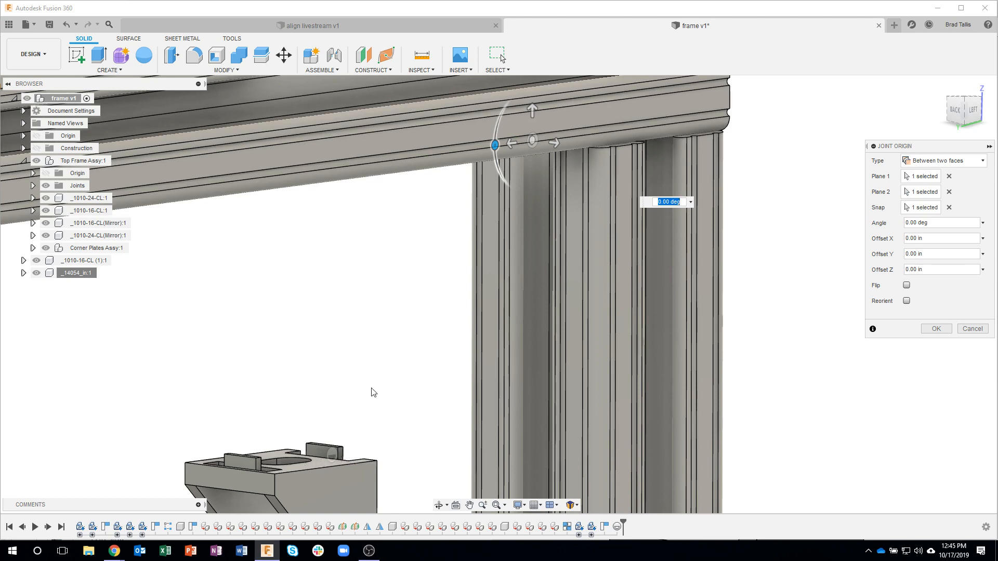
shift+middle_drag(520, 166, 492, 153)
drag(480, 142, 522, 193)
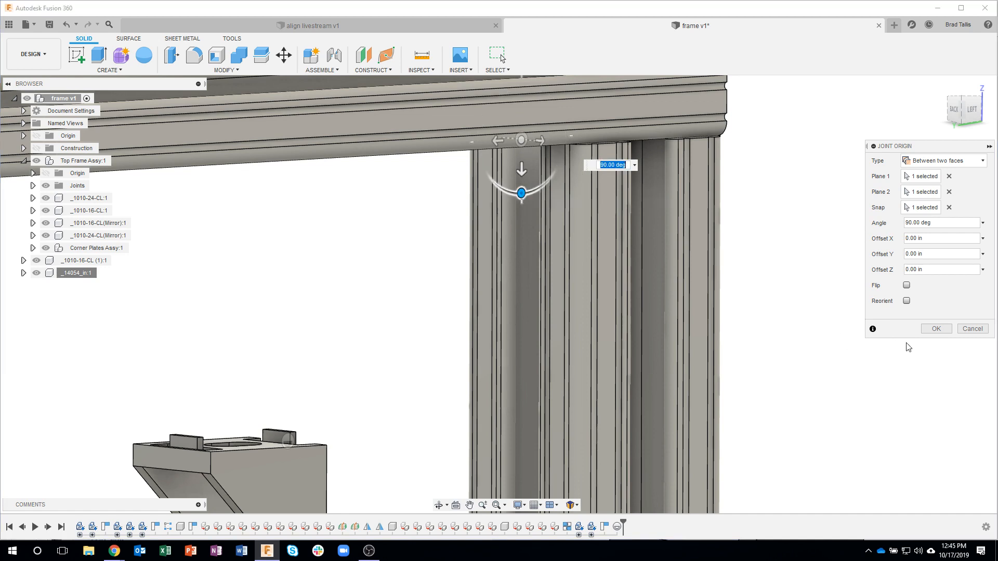
click(936, 328)
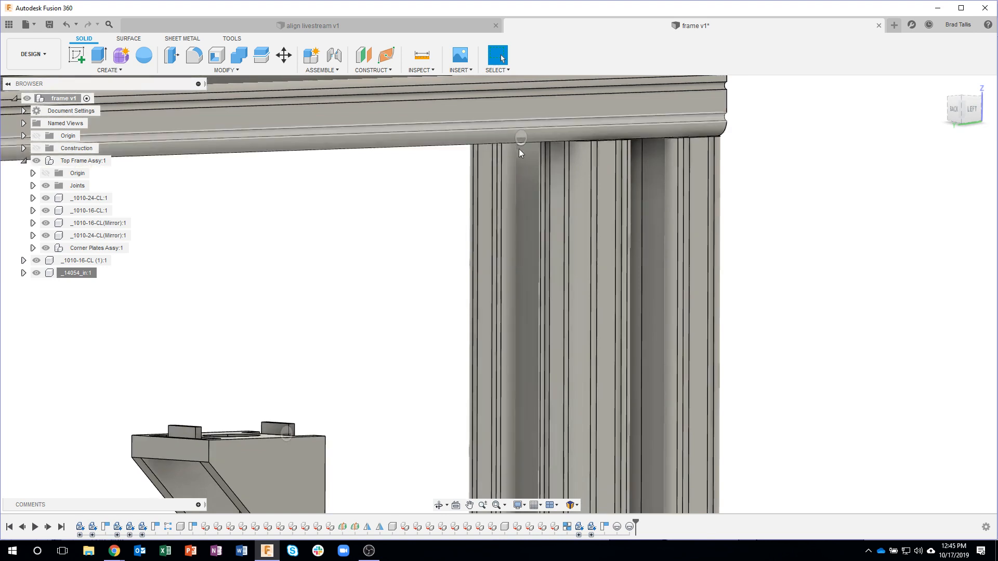
Step: Align the bracket component from its own joint origin to the joint origin at the top of the vertical leg
shift+middle_drag(298, 431, 248, 445)
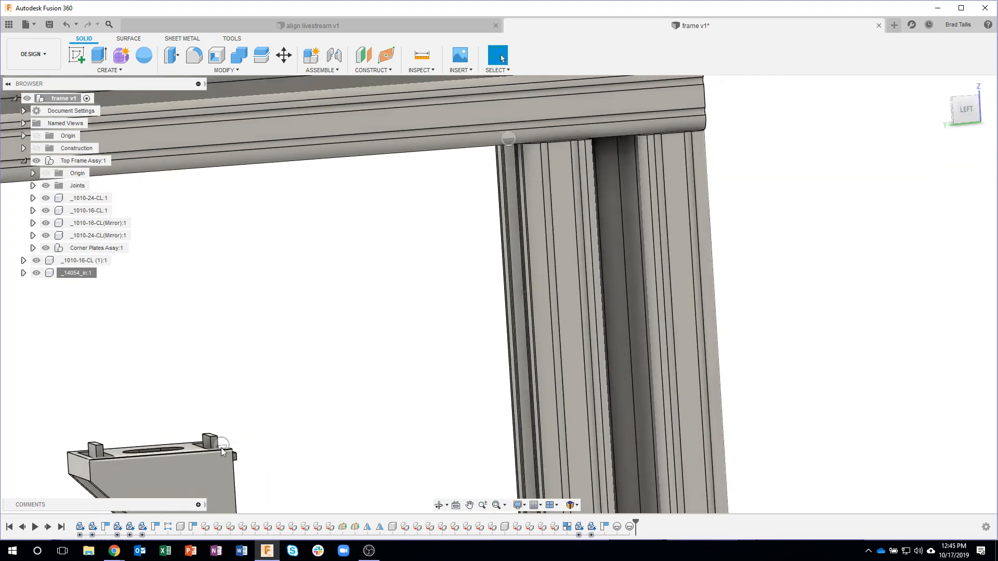
shift+middle_drag(279, 416, 488, 210)
shift+middle_drag(426, 225, 556, 150)
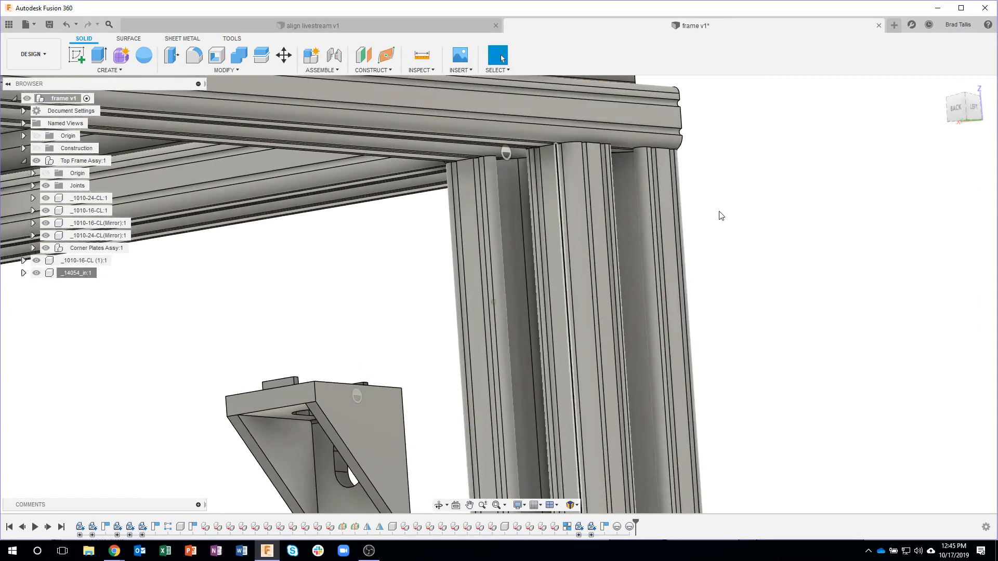
scroll(717, 222, down, 2)
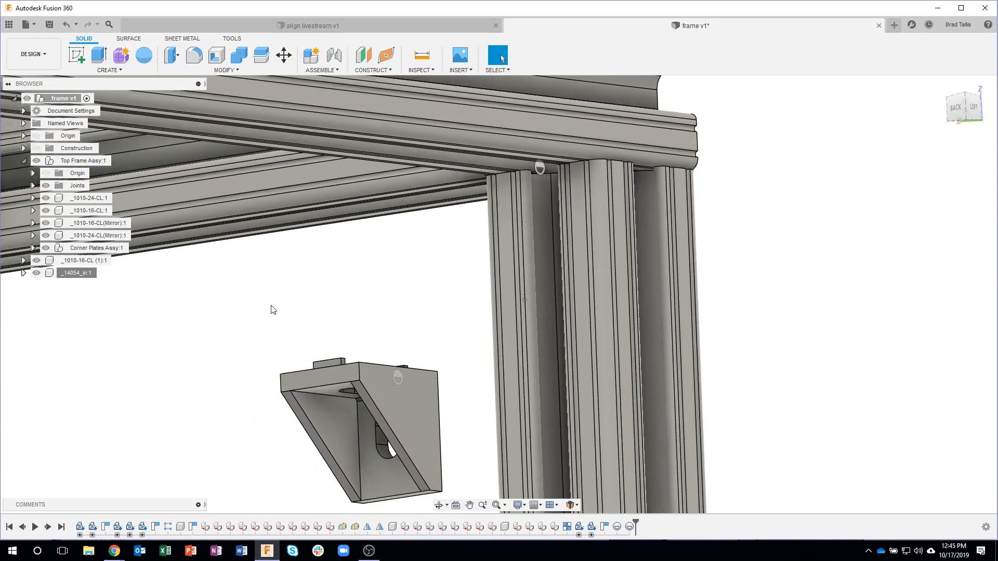
click(209, 71)
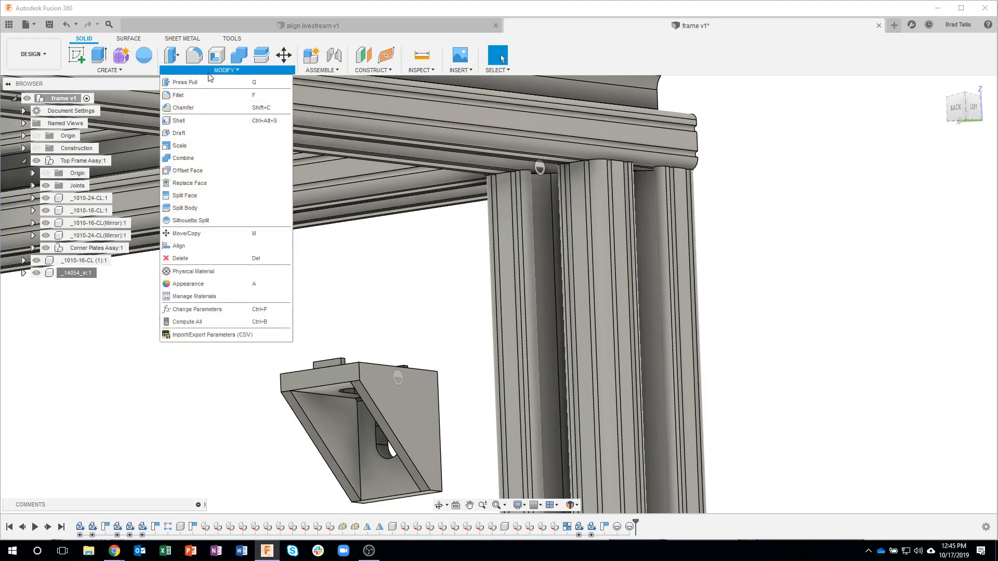
click(189, 244)
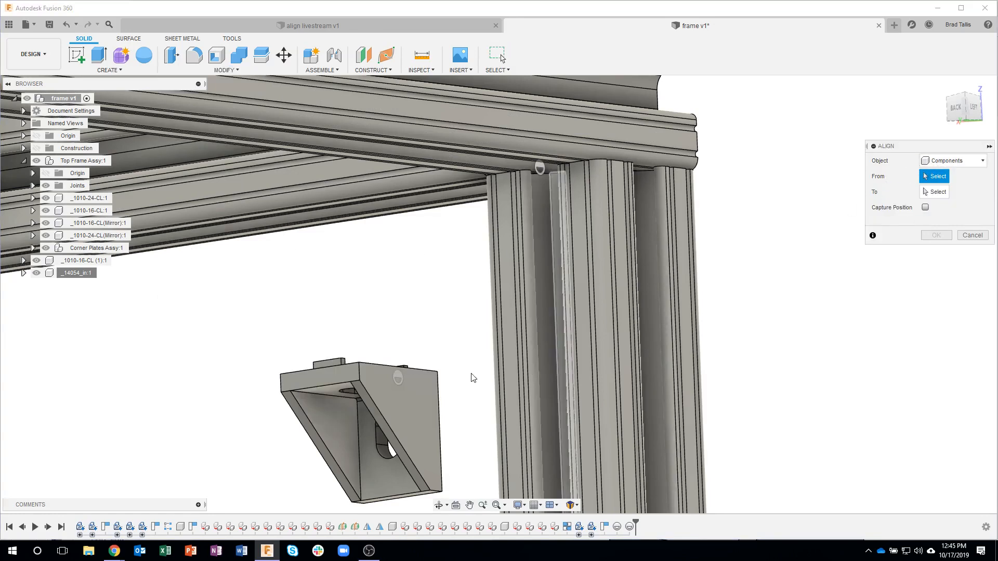
shift+middle_drag(399, 377, 273, 430)
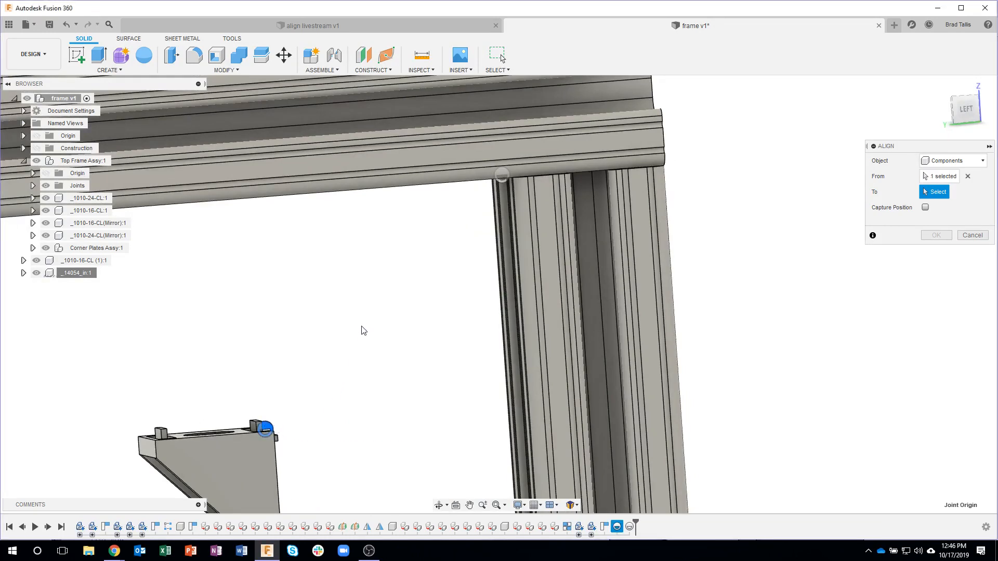
shift+middle_drag(365, 329, 493, 199)
click(496, 192)
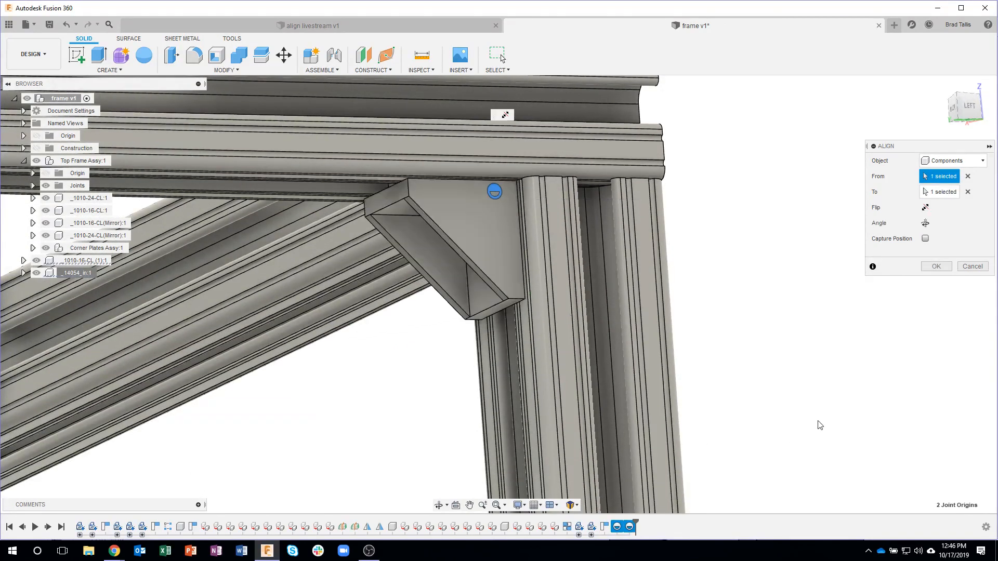
Step: Check the bracket's seating against the leg and top frame and accept the alignment
shift+middle_drag(731, 372, 499, 196)
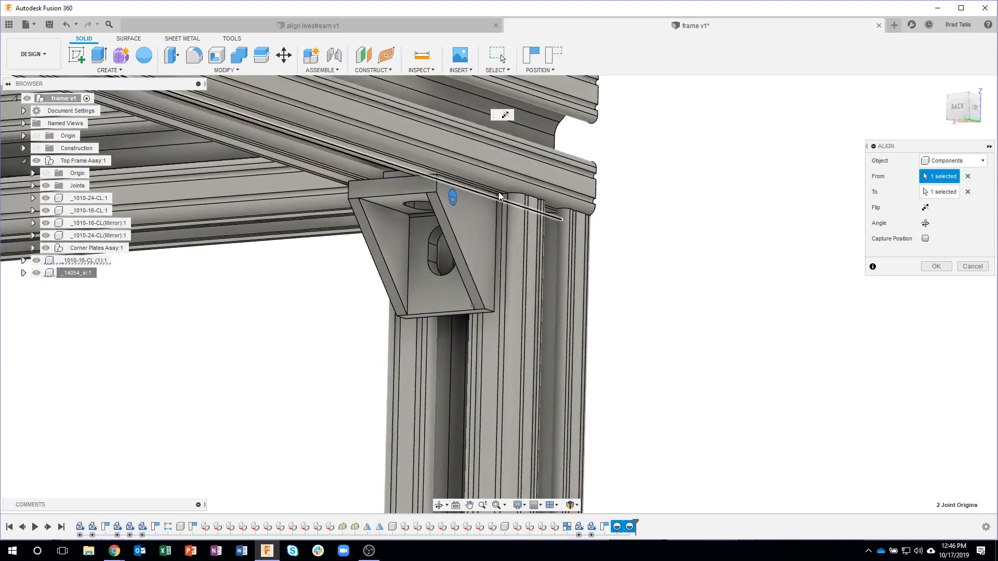
scroll(500, 197, up, 5)
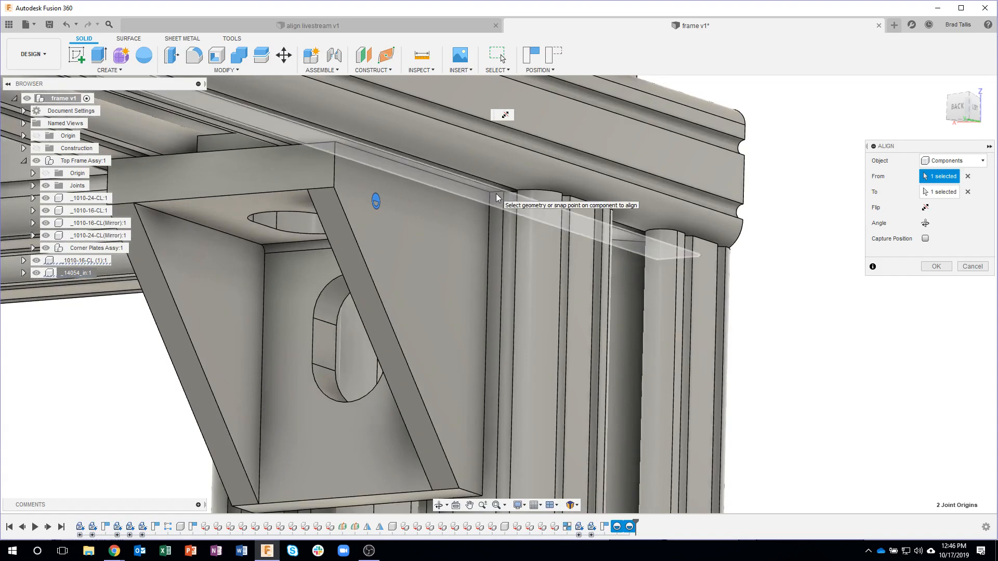
scroll(824, 333, down, 5)
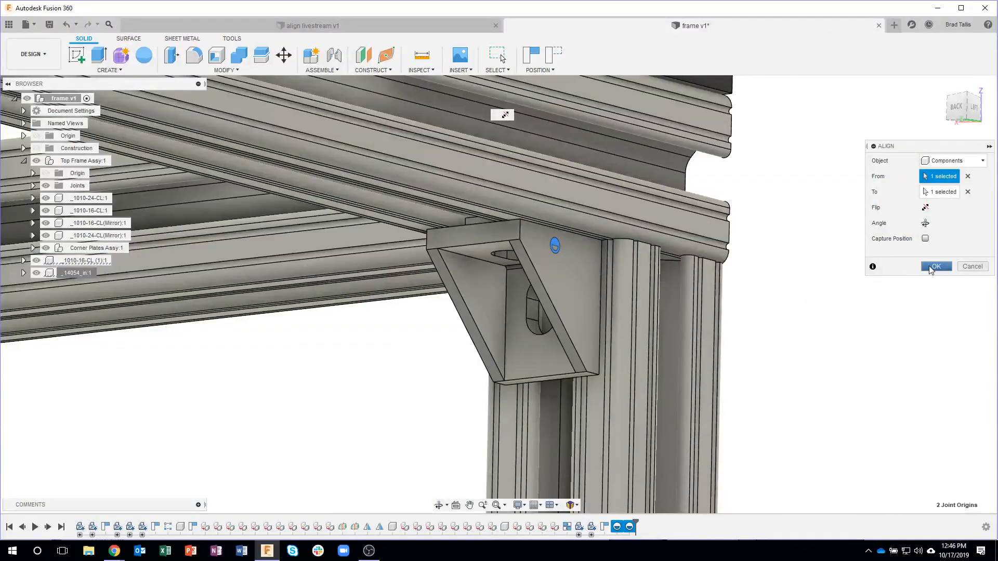
click(933, 268)
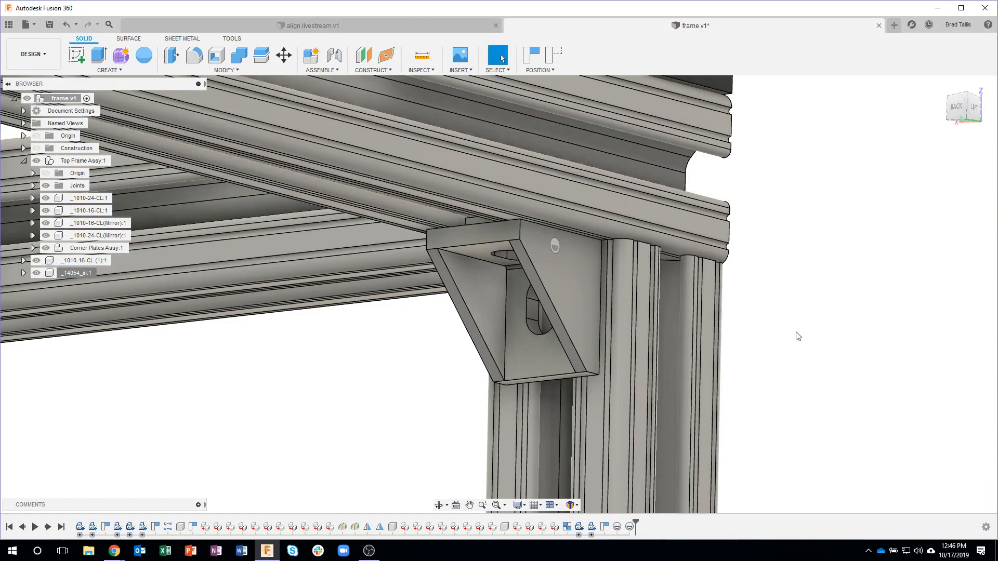
scroll(797, 337, down, 3)
shift+middle_drag(519, 428, 576, 274)
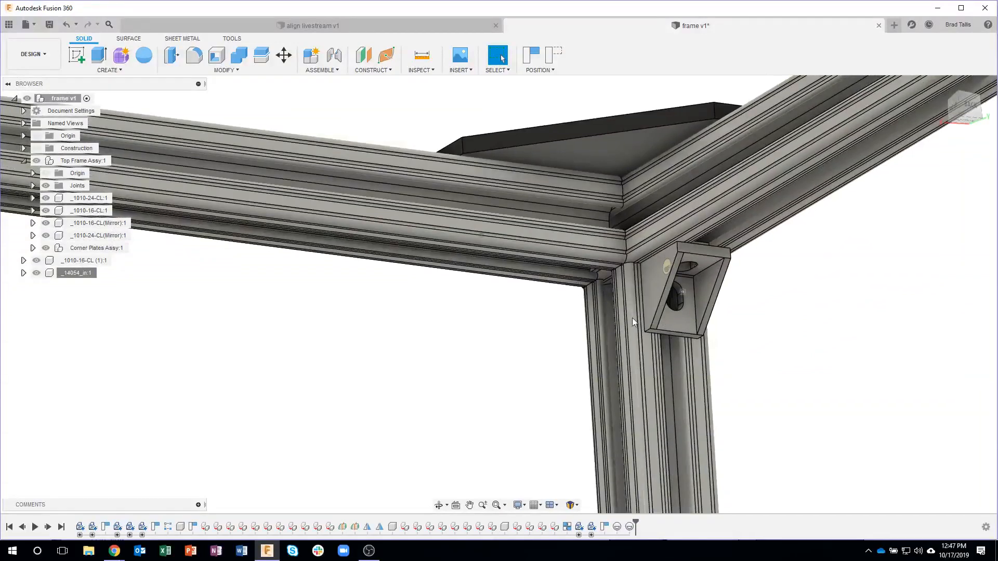
Step: Copy the 14054 bracket component, paste it into the top-level frame component, and capture the current component positions
shift+middle_drag(631, 320, 675, 277)
scroll(672, 279, up, 3)
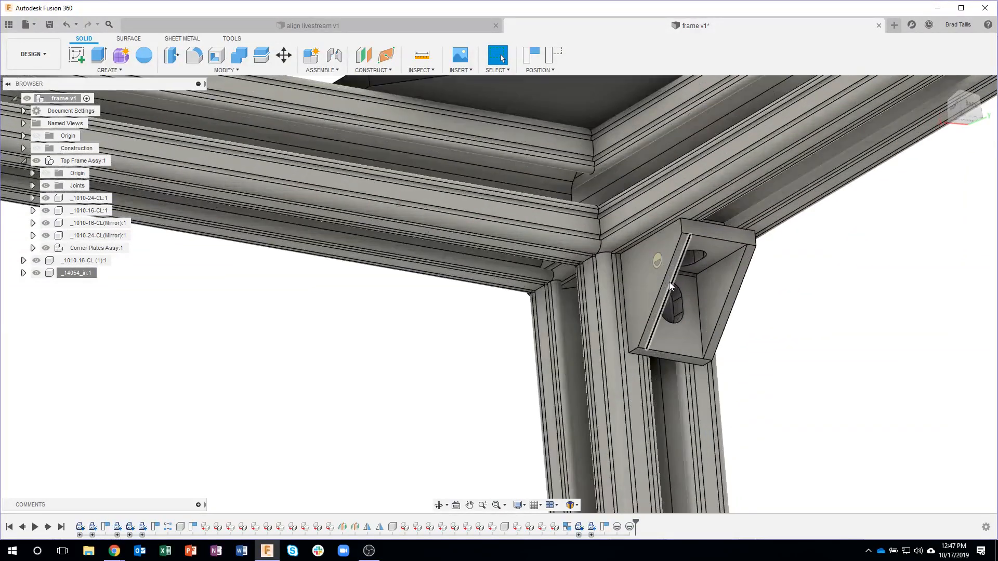
right_click(77, 273)
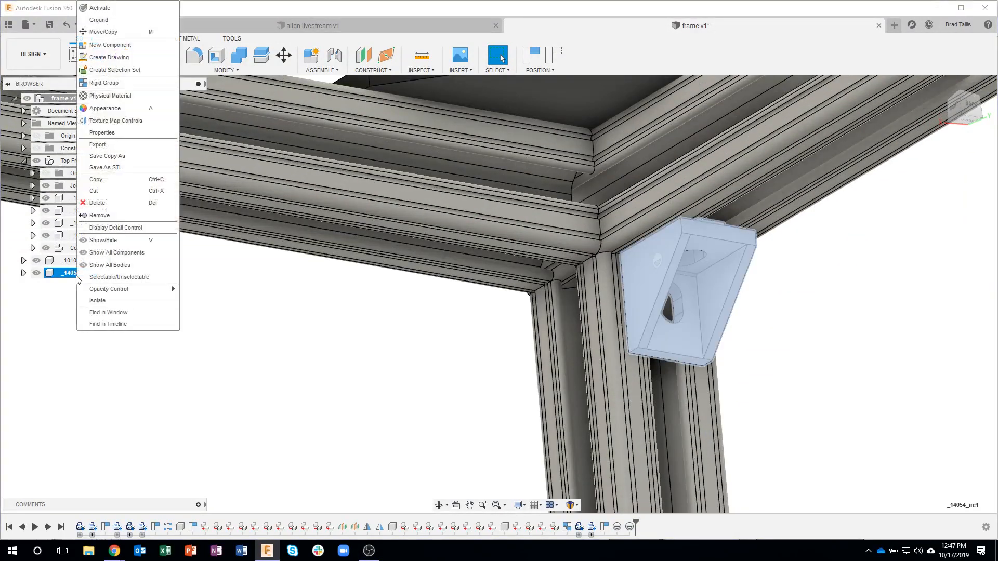
click(101, 179)
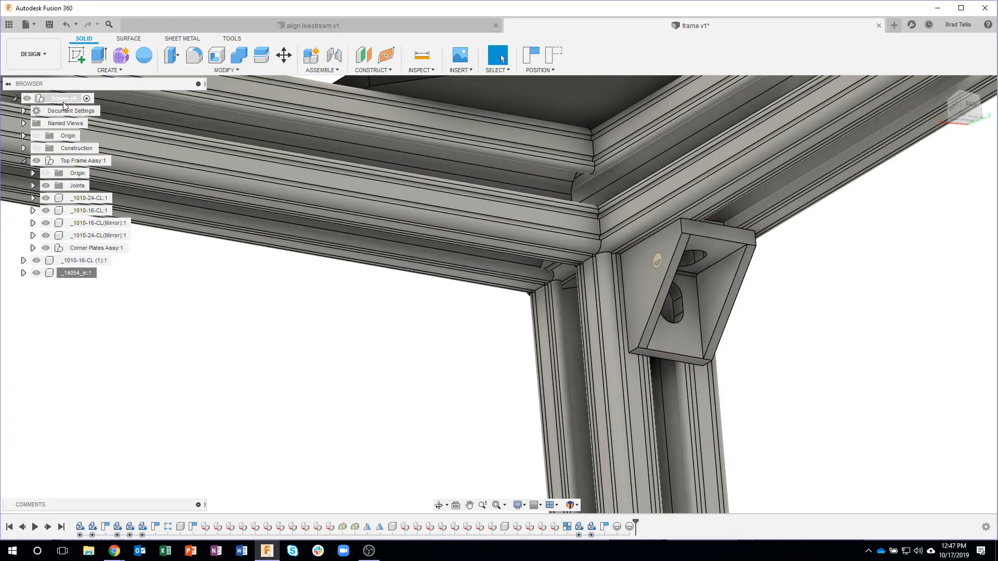
right_click(63, 100)
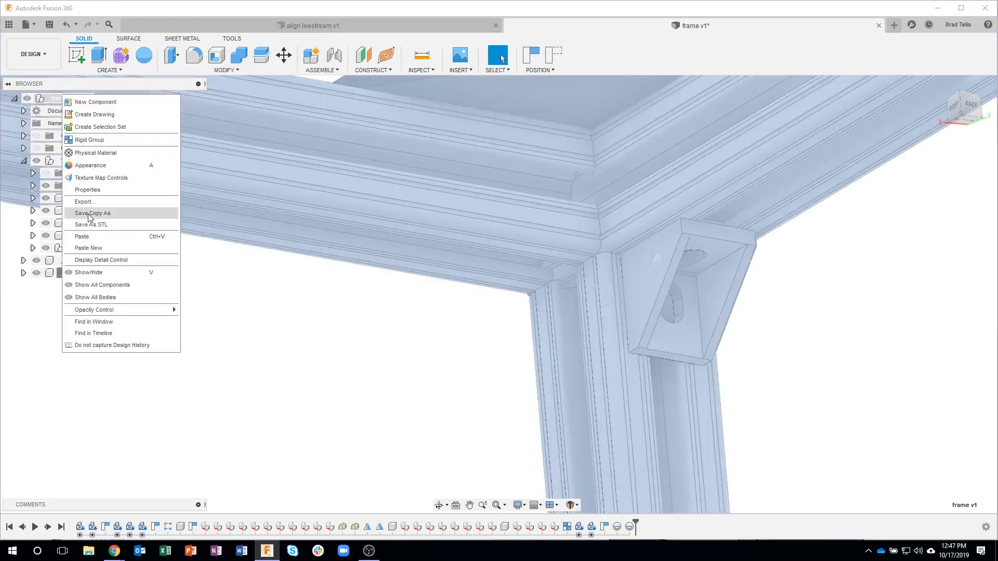
click(88, 237)
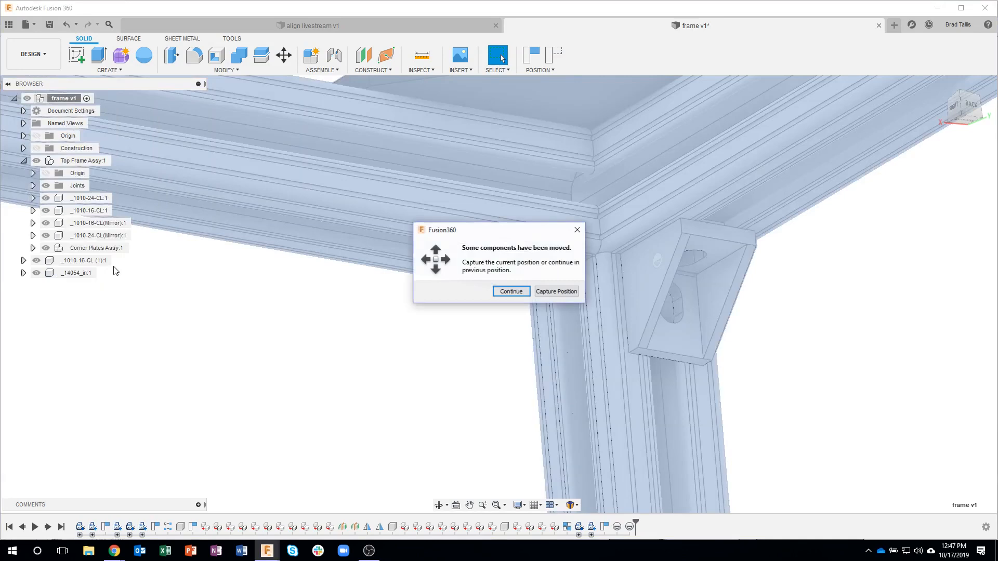
click(555, 291)
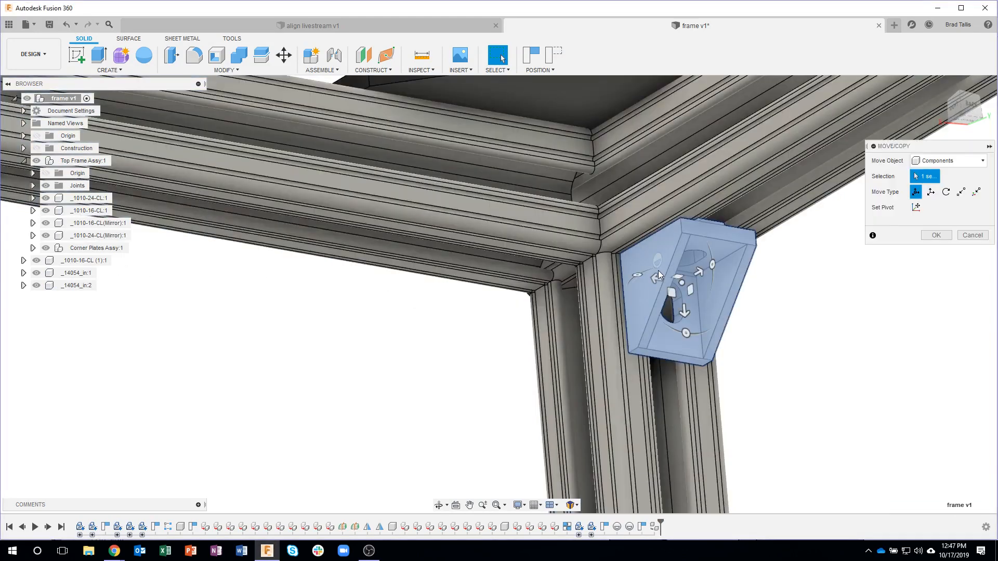
Step: Move the bracket copy about 2.04 in along X away from the original, rotate it 90 degrees about Y, and accept
drag(656, 278, 487, 239)
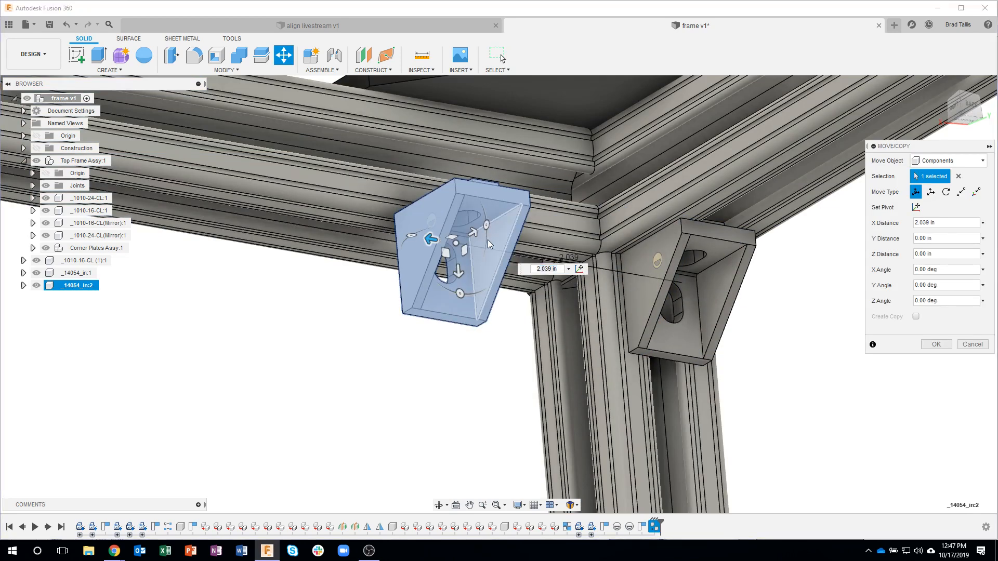
shift+middle_drag(488, 241, 472, 349)
shift+middle_drag(423, 297, 423, 307)
drag(419, 302, 417, 276)
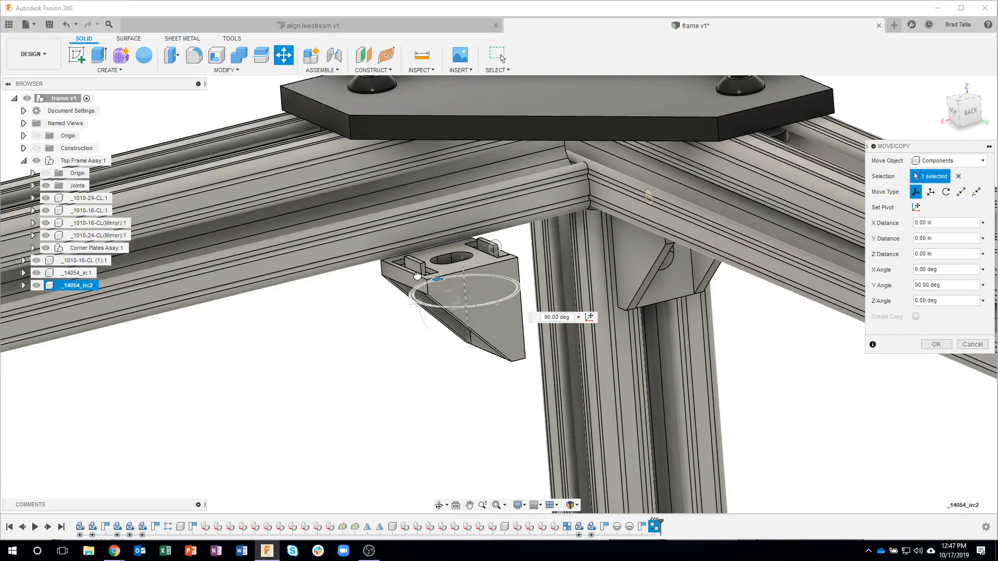
shift+middle_drag(543, 299, 477, 245)
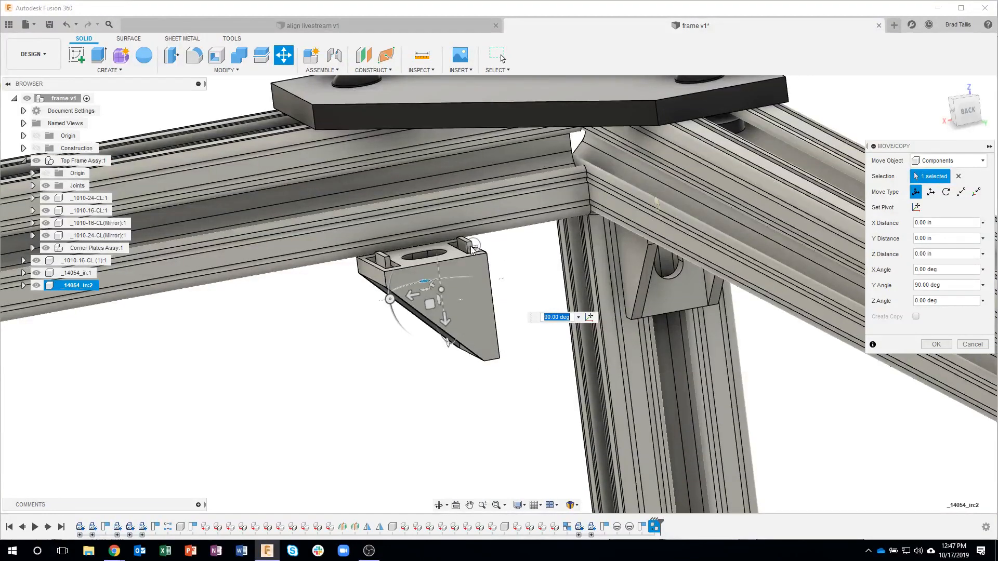
shift+middle_drag(597, 261, 663, 255)
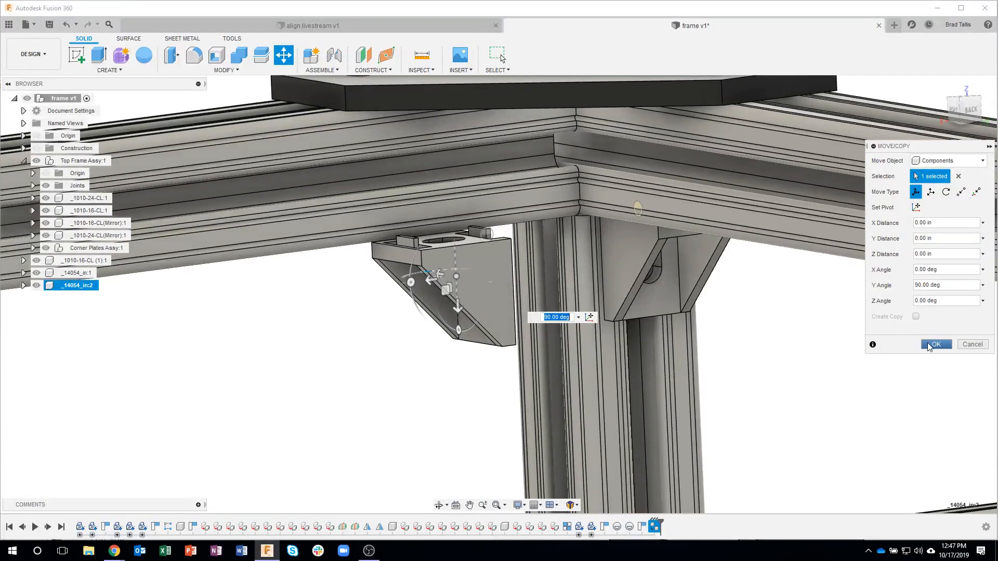
click(930, 346)
click(371, 382)
Step: Start a between-two-faces joint origin from the leg's two opposite outer faces on either side of the slot without a bracket
shift+drag(399, 292, 400, 286)
shift+middle_drag(401, 285, 361, 319)
click(337, 71)
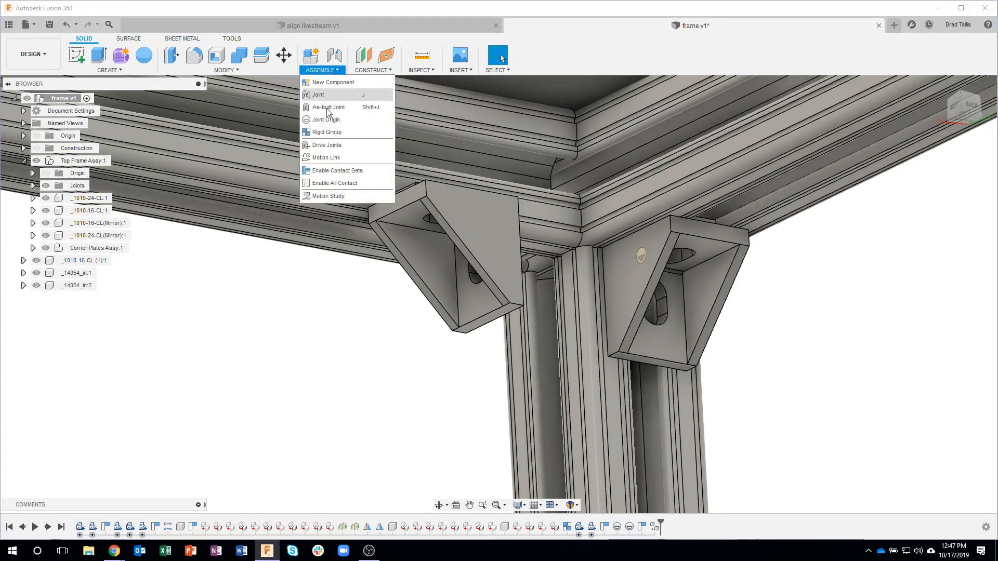
click(326, 119)
click(954, 162)
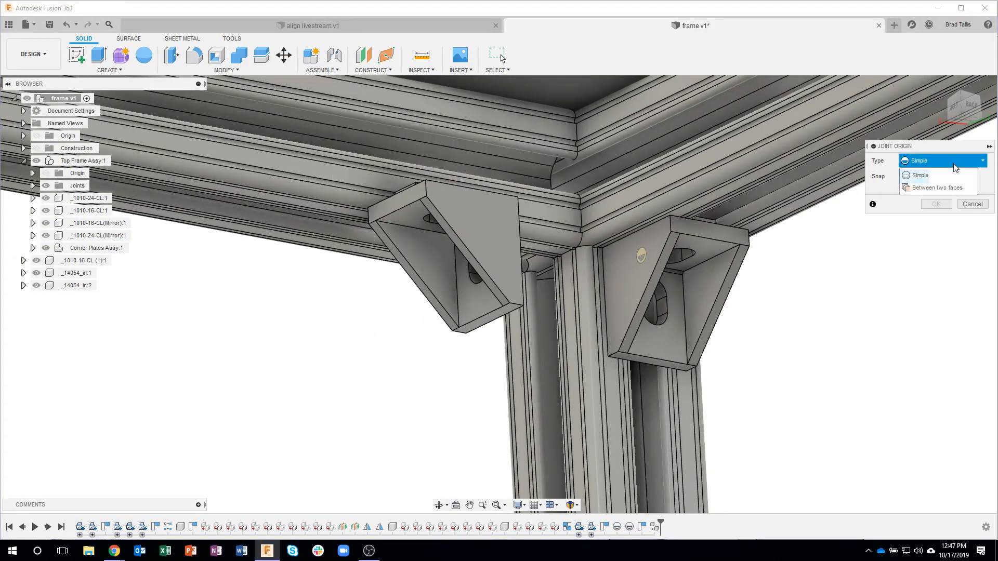
click(940, 188)
click(607, 386)
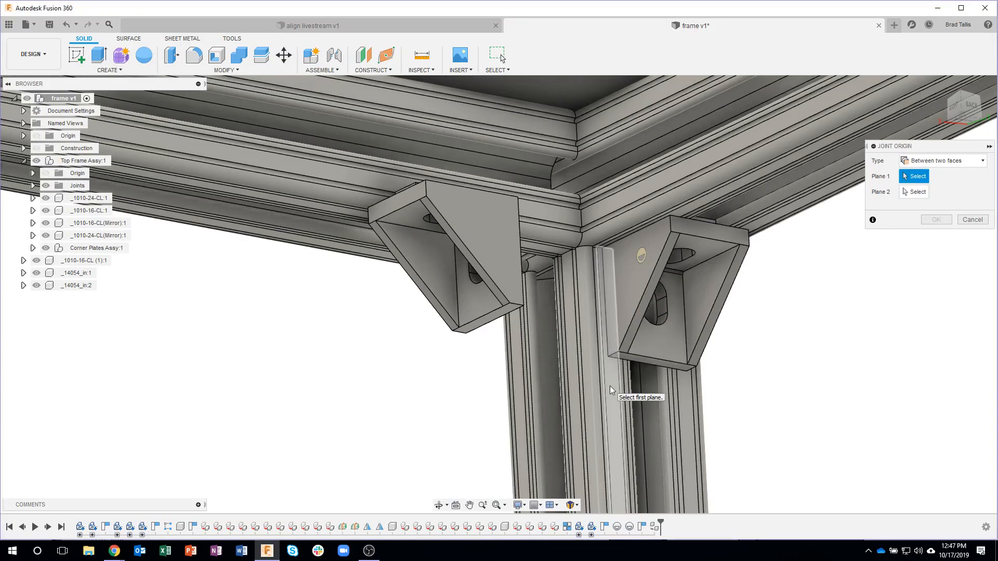
shift+middle_drag(495, 414, 268, 280)
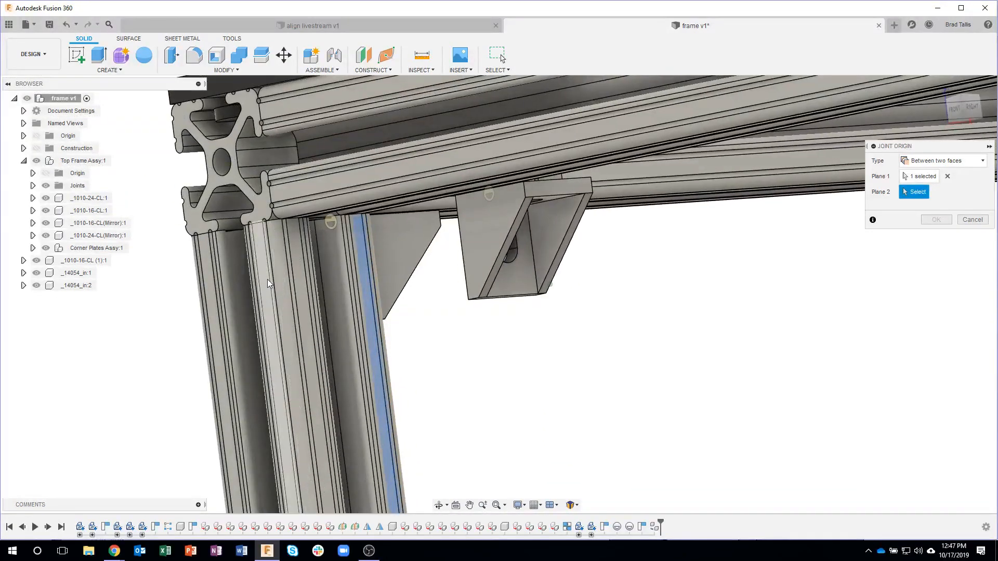
click(267, 279)
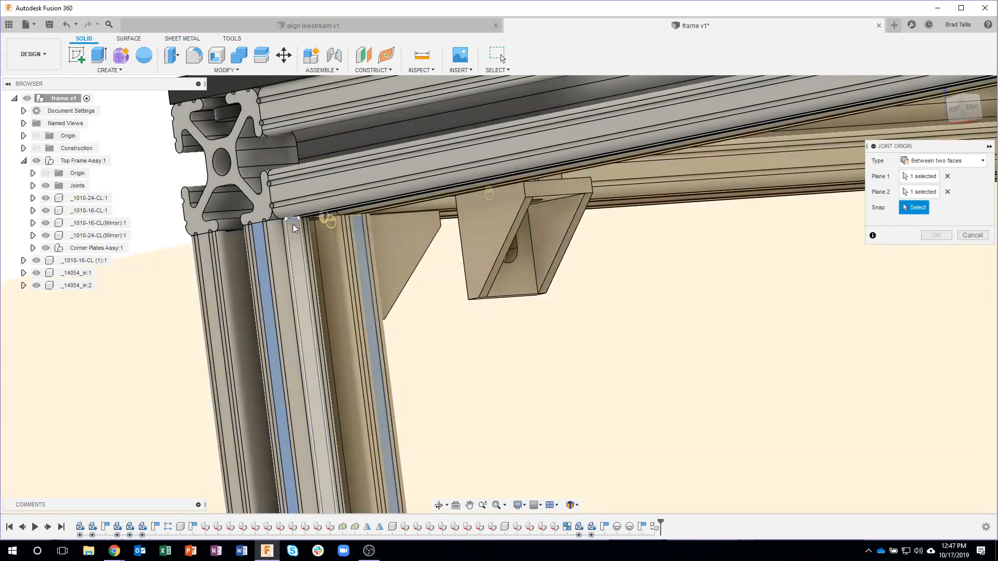
Step: Snap the new joint origin to the leg's top end edge beneath the top frame, check its position in the slot, and accept it
scroll(291, 223, up, 3)
scroll(292, 223, up, 3)
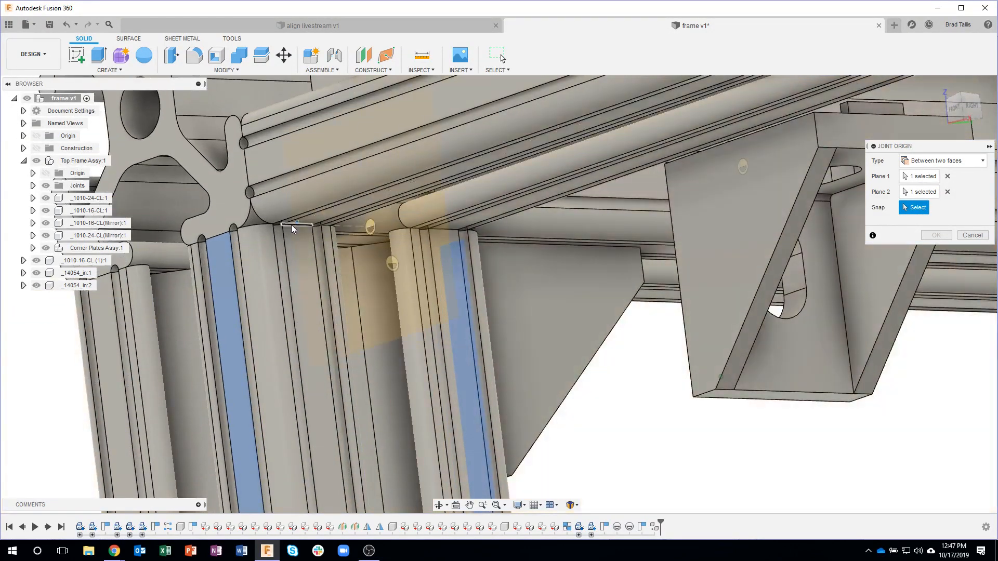
click(292, 225)
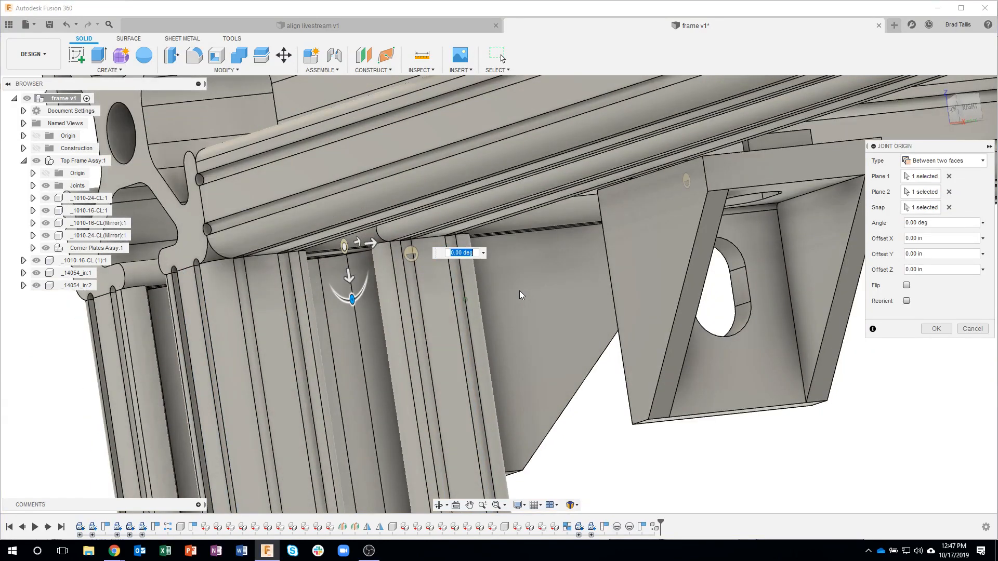
shift+middle_drag(519, 291, 540, 299)
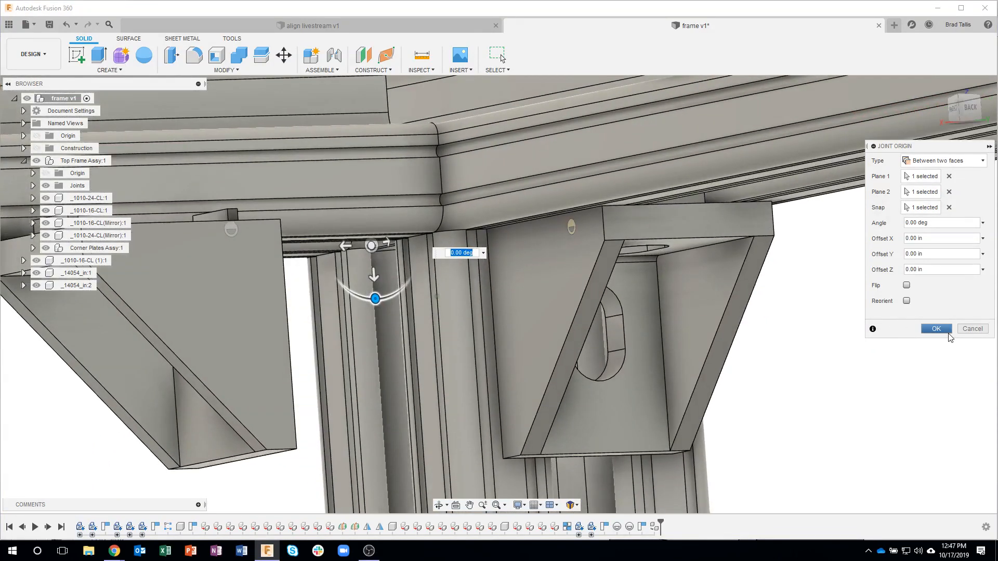
click(935, 329)
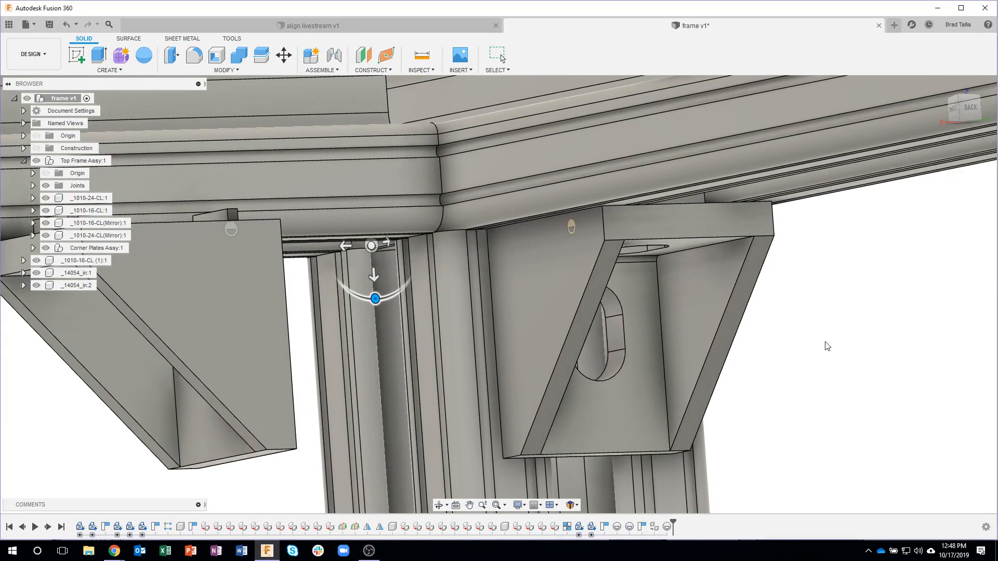
right_click(373, 244)
click(373, 304)
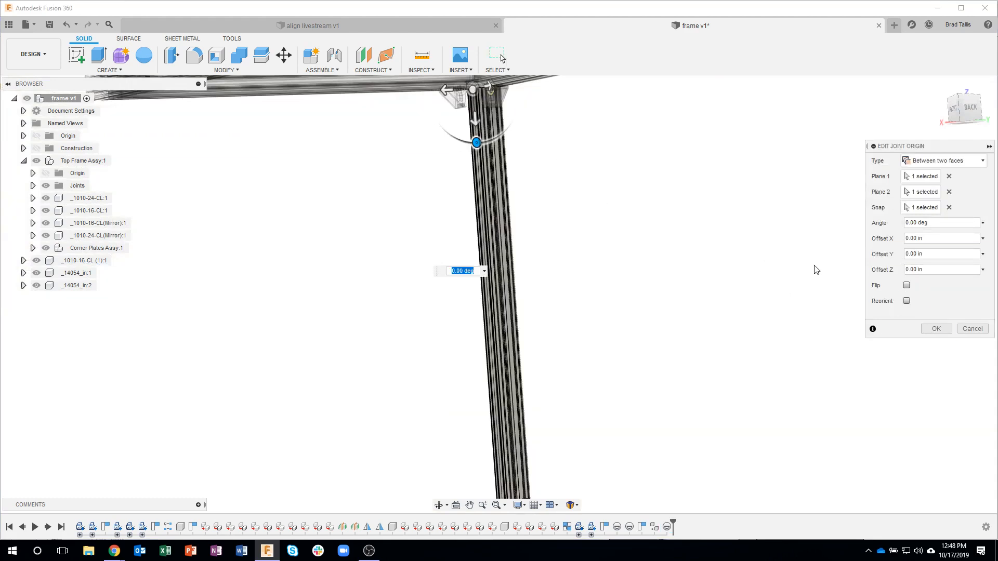
click(972, 329)
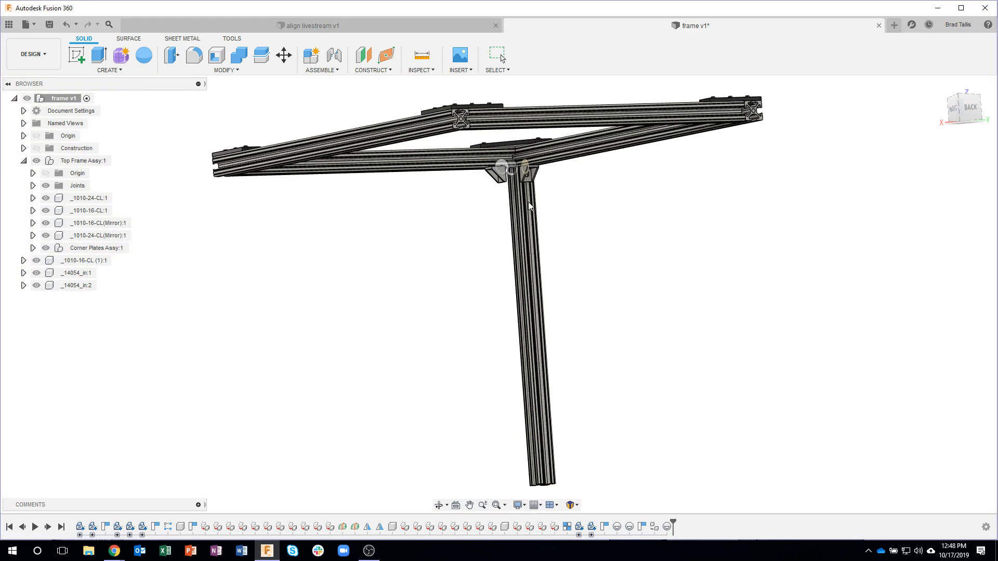
Step: Align the copied bracket from its own joint origin to the leg's second joint origin and accept the alignment
scroll(522, 162, up, 3)
scroll(521, 162, up, 2)
scroll(457, 200, up, 5)
middle_drag(450, 194, 424, 323)
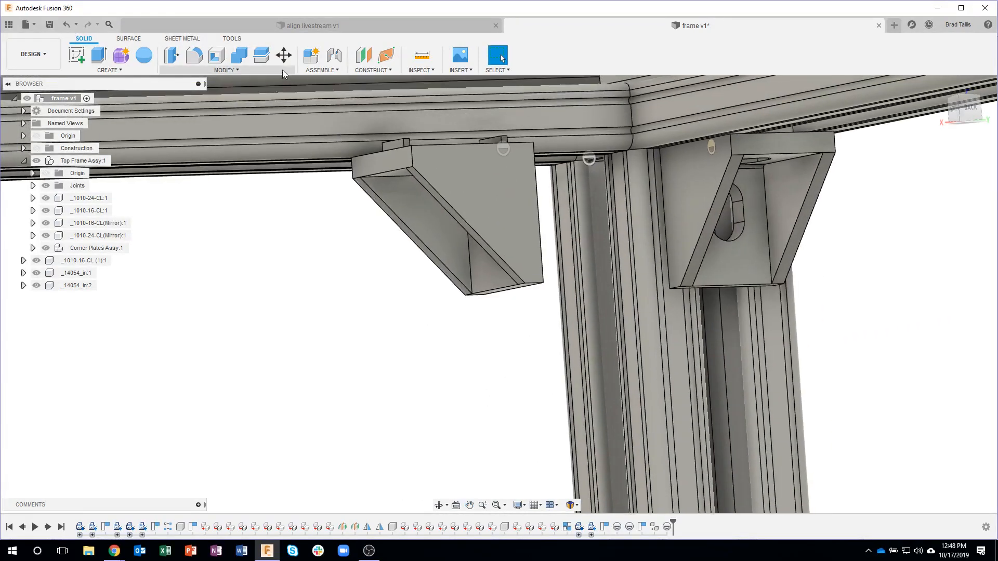
click(238, 72)
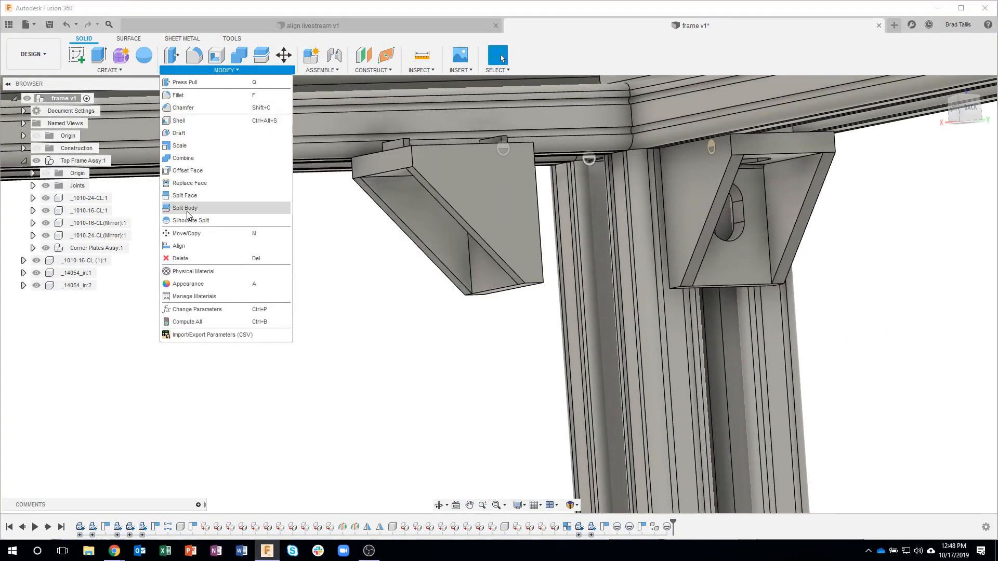
click(182, 247)
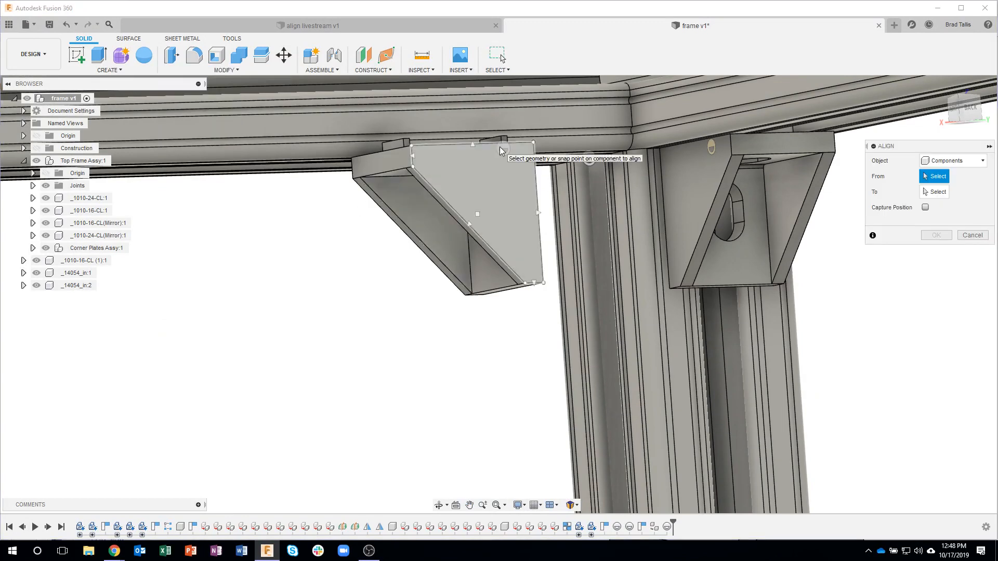
click(500, 150)
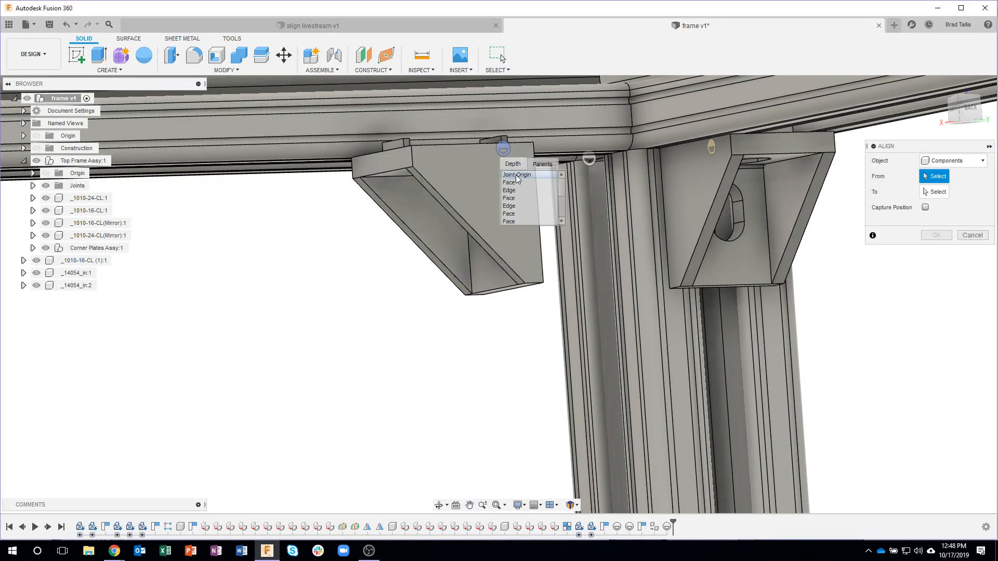
click(560, 178)
click(589, 163)
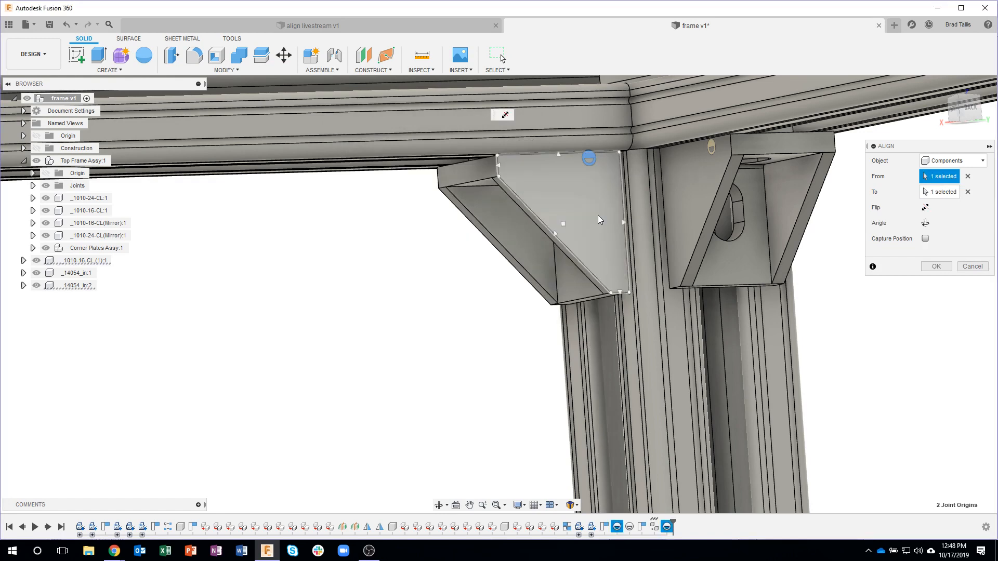
click(936, 266)
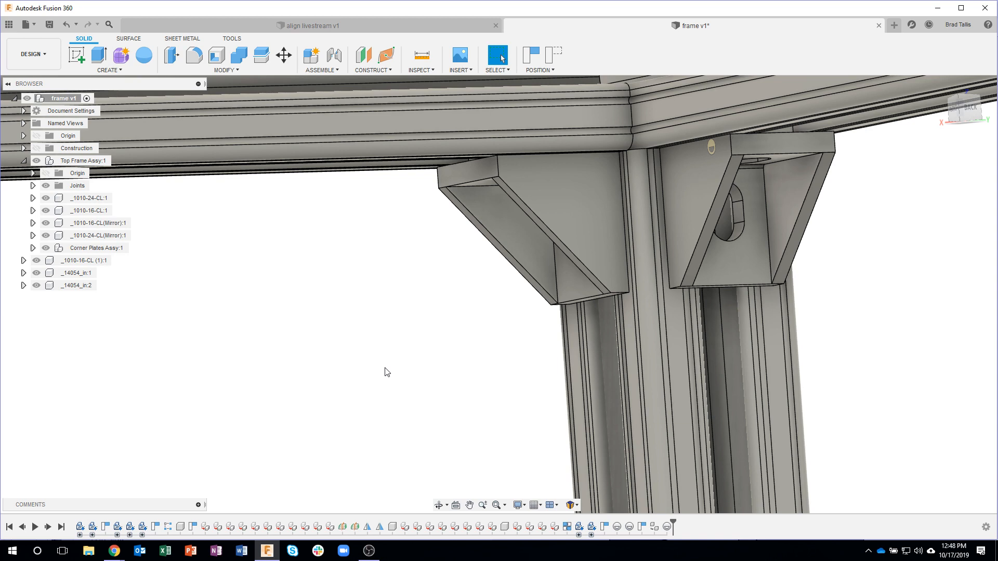
Step: Show the frame's construction planes and capture the aligned bracket's position for a Mirror operation
scroll(401, 372, down, 10)
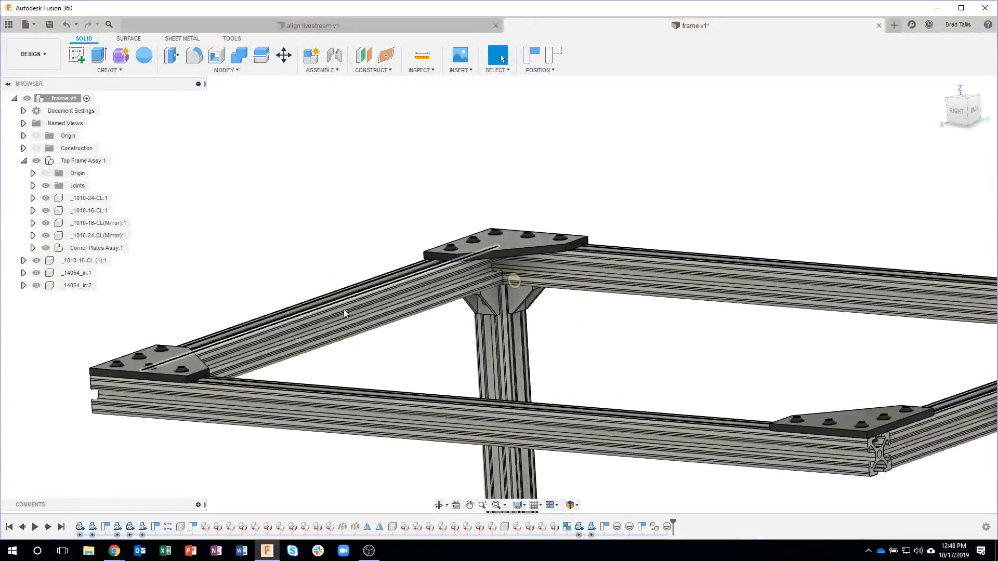
click(36, 148)
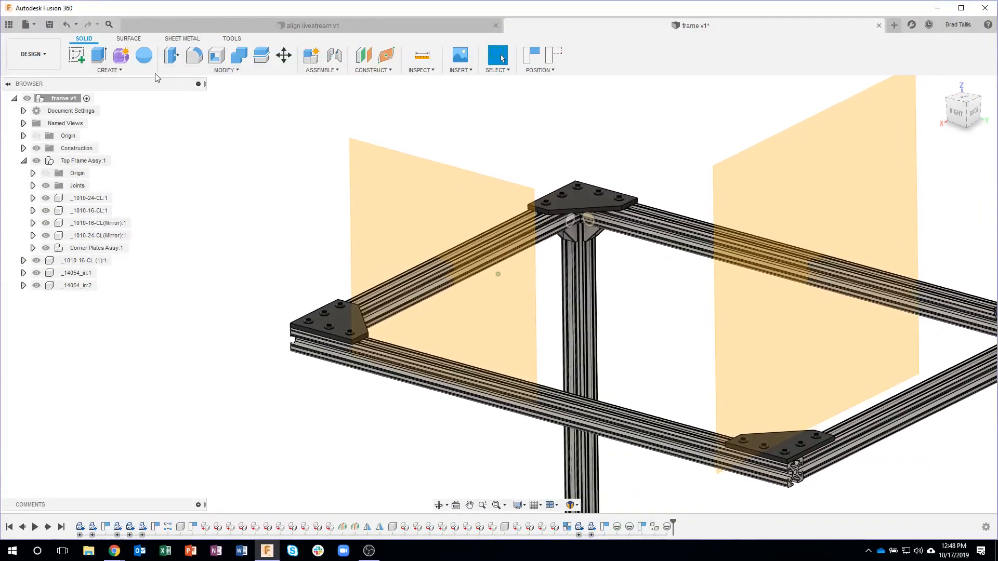
click(125, 71)
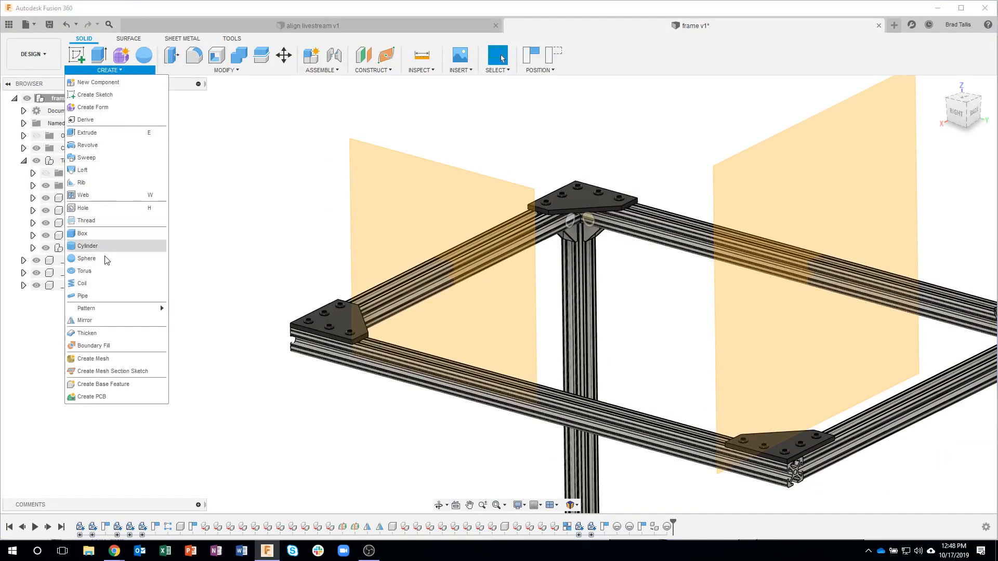
click(97, 319)
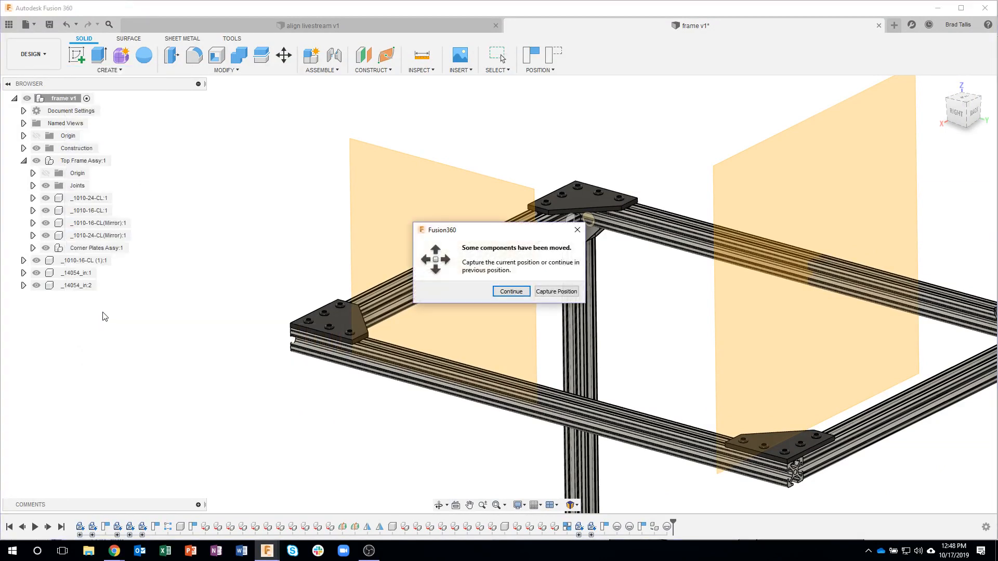
click(559, 291)
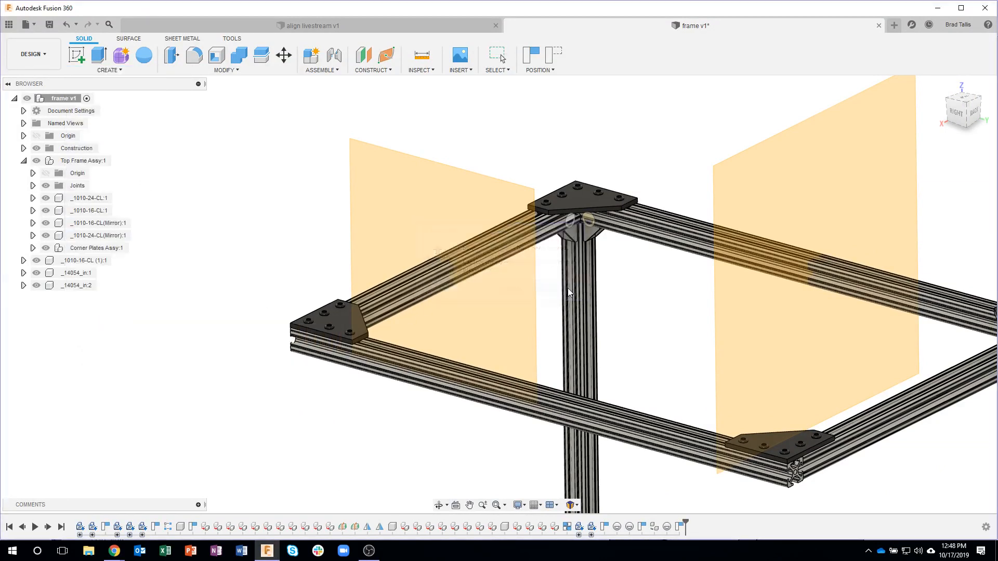
Step: Mirror the 1010-16 leg and its two 14054 corner brackets across the construction plane midway along the frame's short rails
click(586, 238)
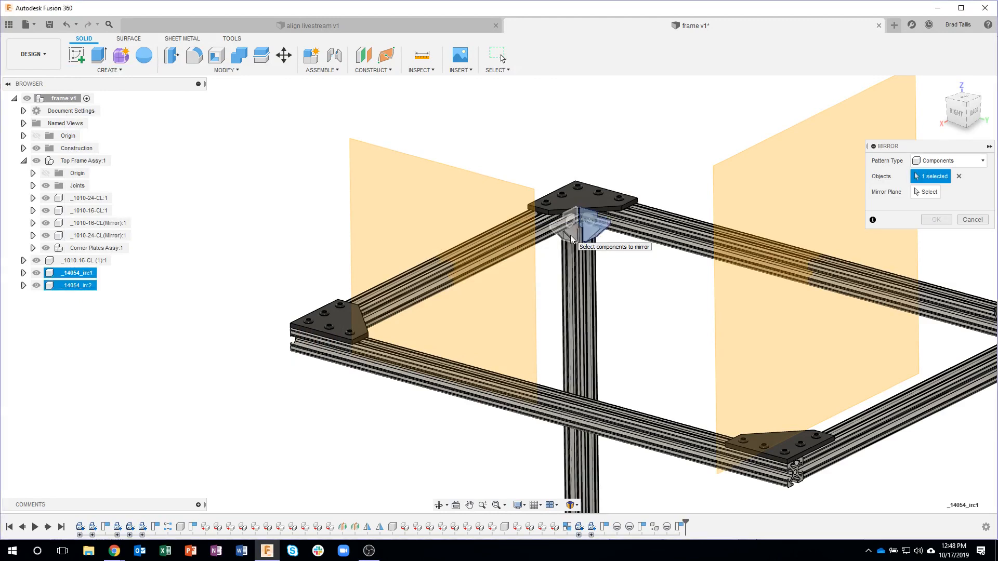
click(576, 261)
click(927, 191)
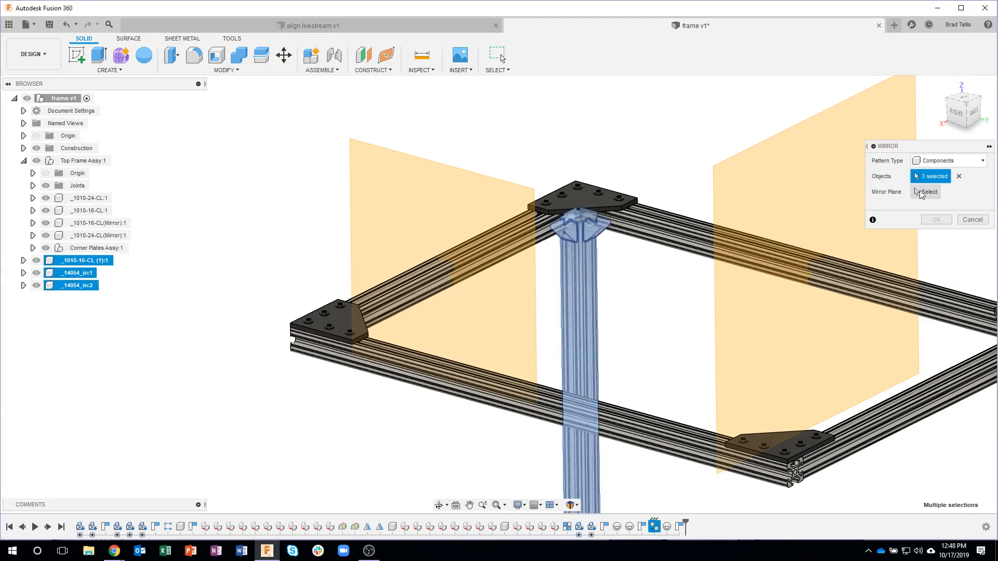
click(429, 201)
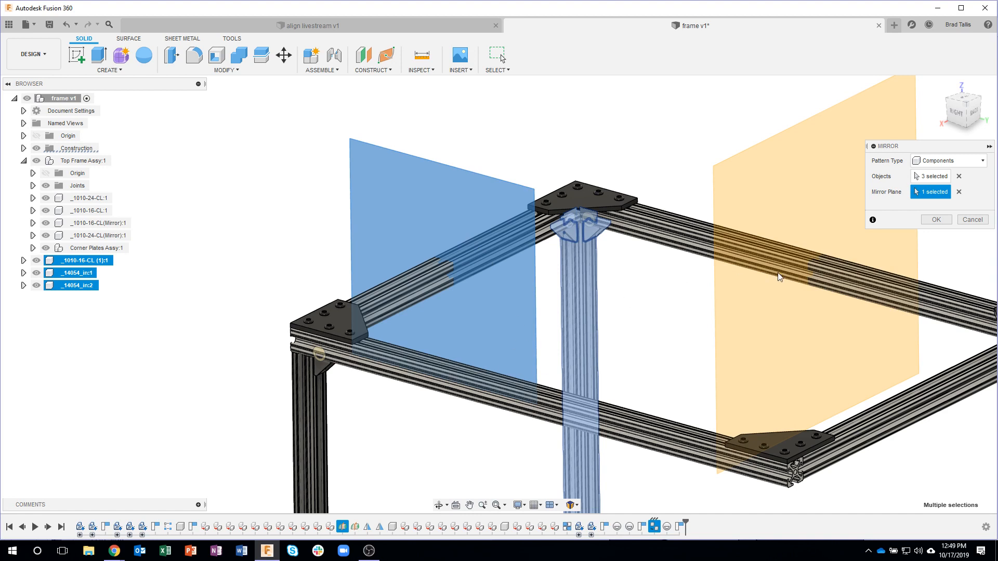
click(937, 219)
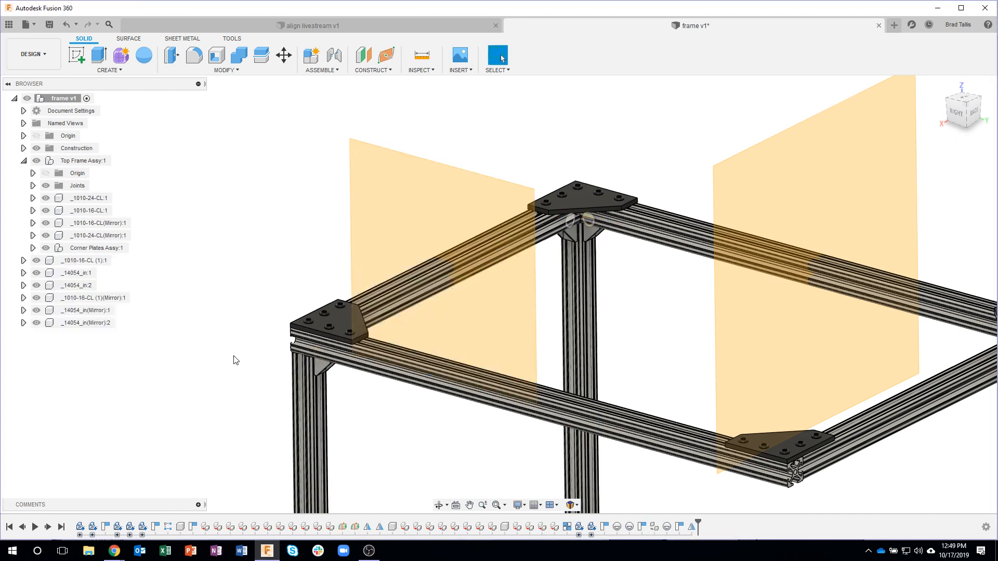
Step: Mirror both legs and their four 14054 brackets across the construction plane midway along the frame's long rails
click(119, 72)
click(95, 319)
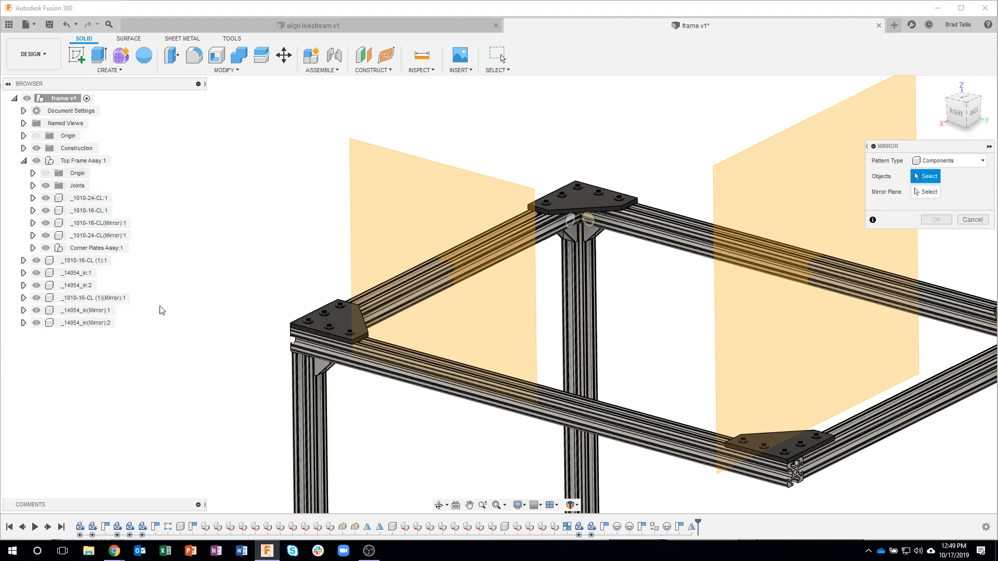
click(89, 323)
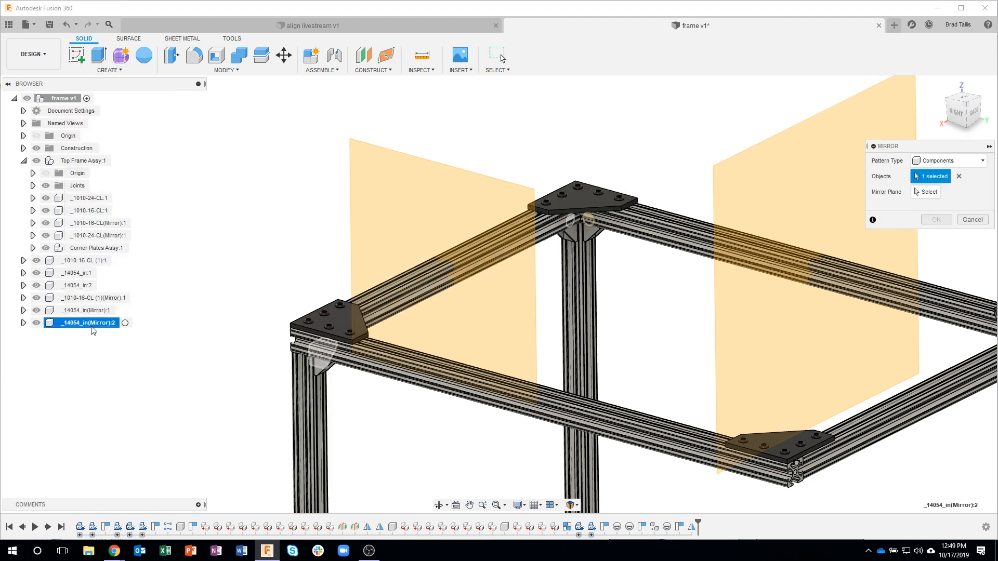
click(96, 311)
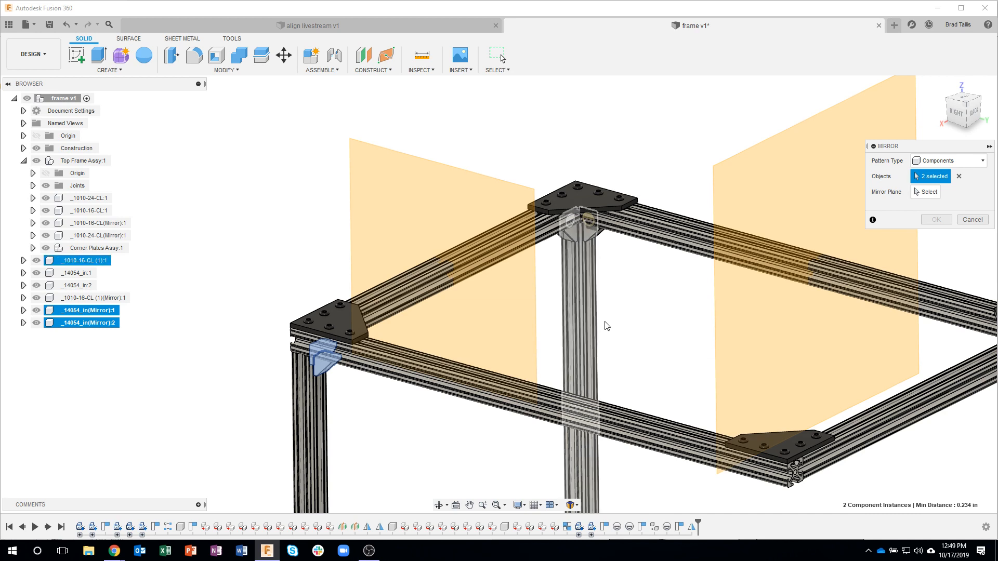
click(95, 299)
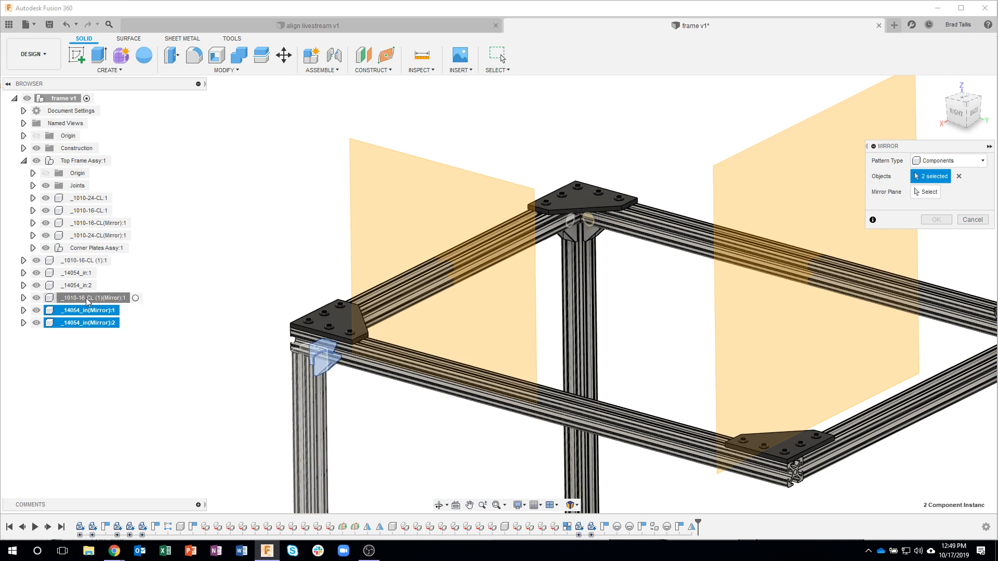
click(82, 283)
click(78, 273)
click(86, 261)
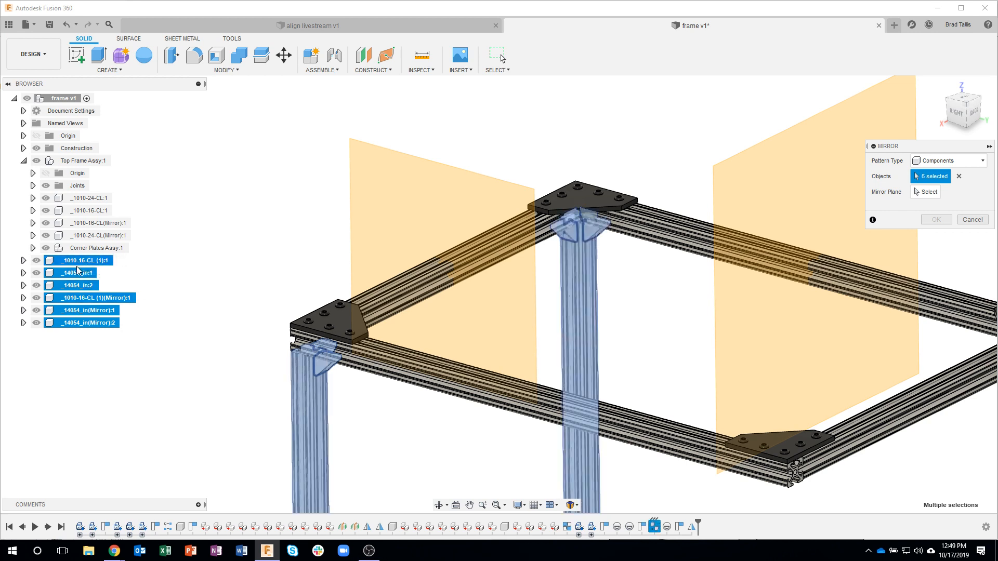
click(916, 194)
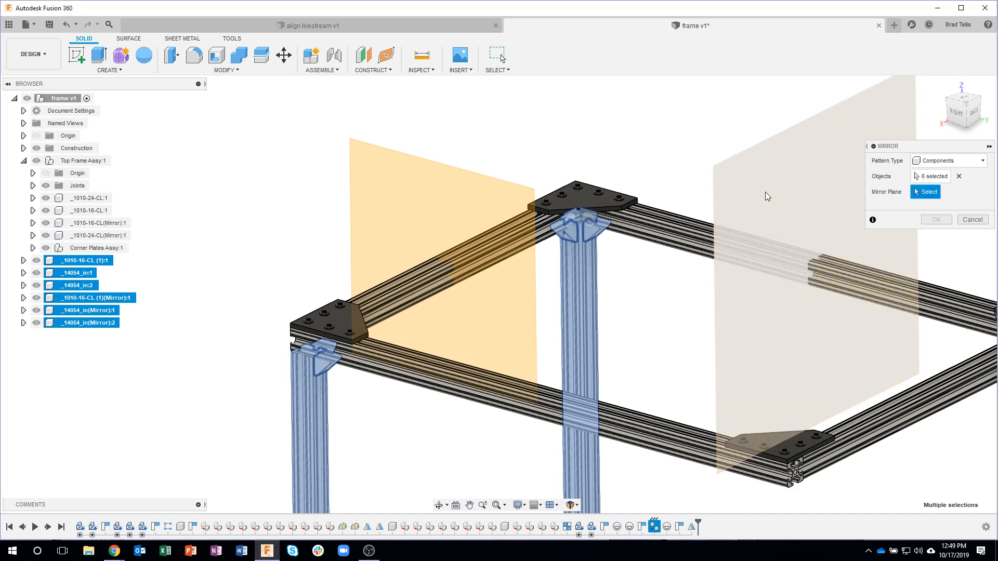
click(735, 294)
click(936, 220)
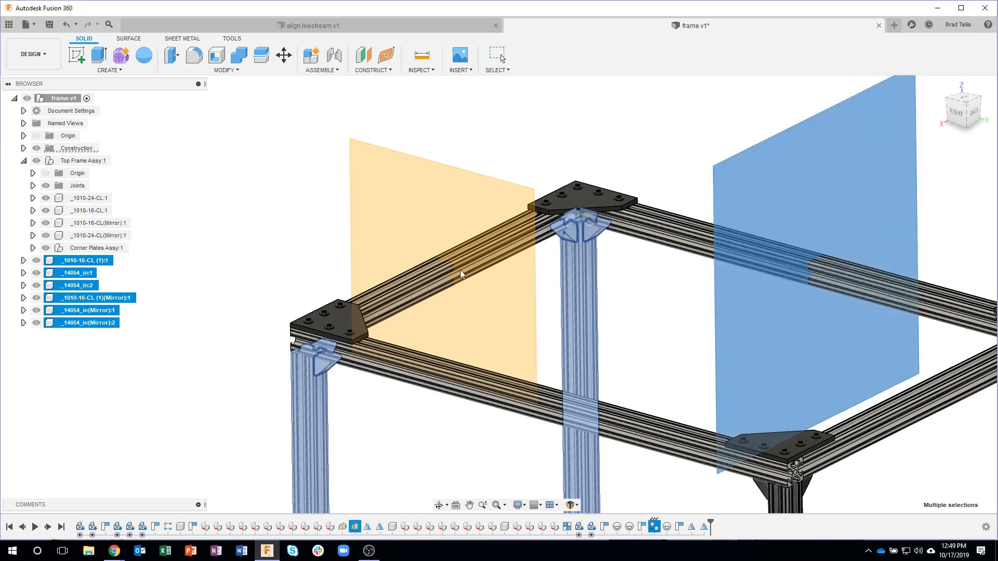
scroll(283, 261, down, 4)
scroll(283, 261, down, 3)
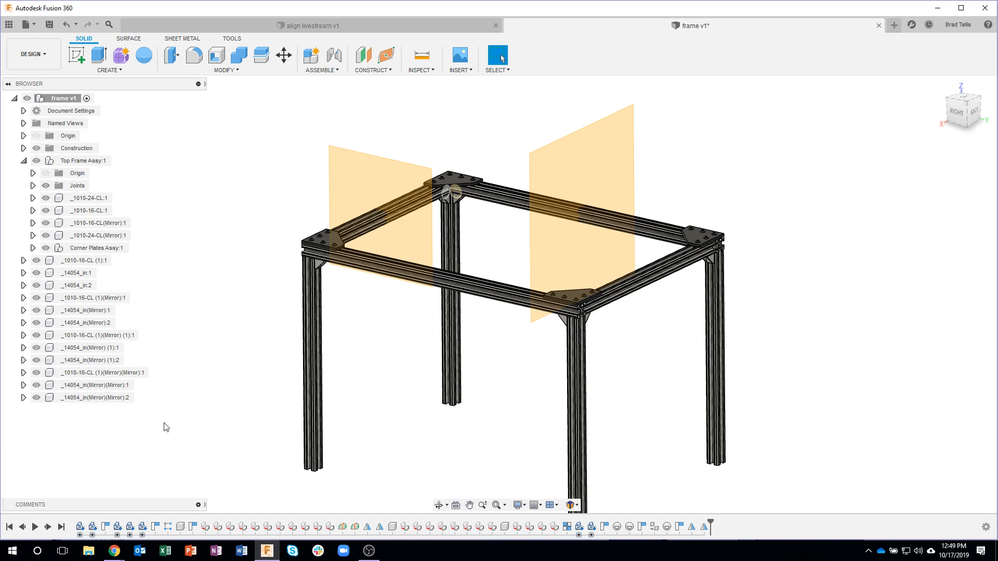
Step: Create a new component under the top-level frame and name it Vertical Strut Assy
right_click(66, 100)
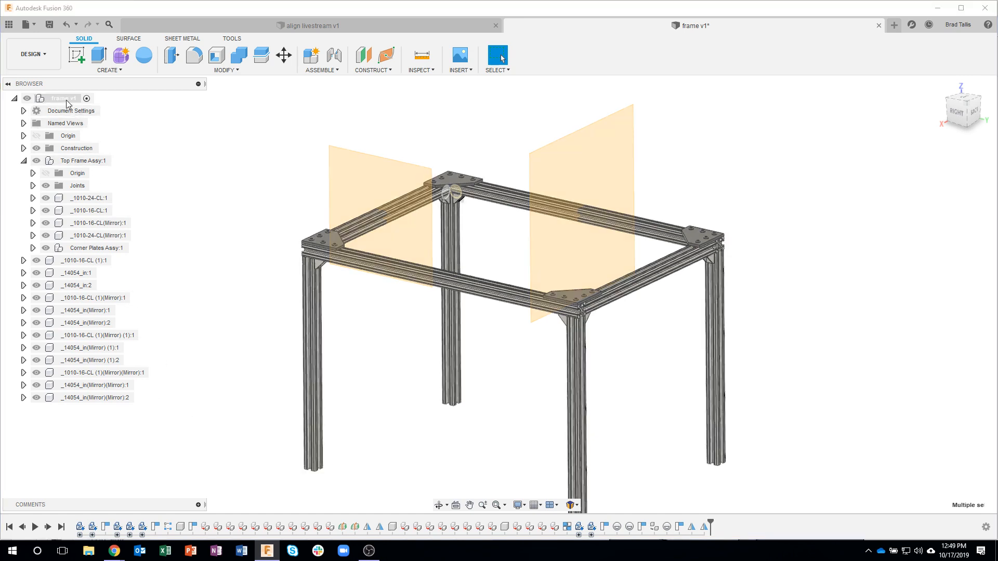
click(100, 109)
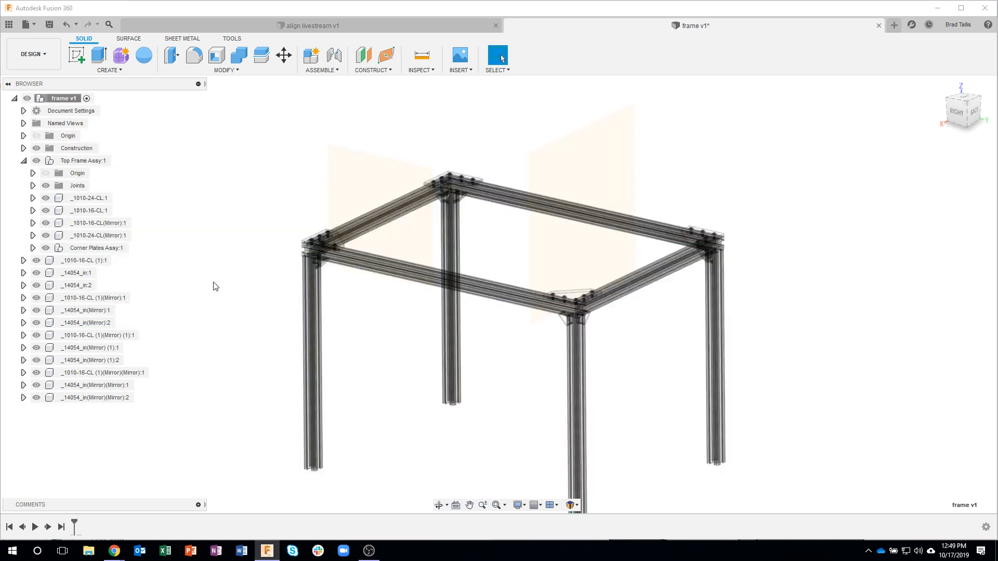
double_click(83, 410)
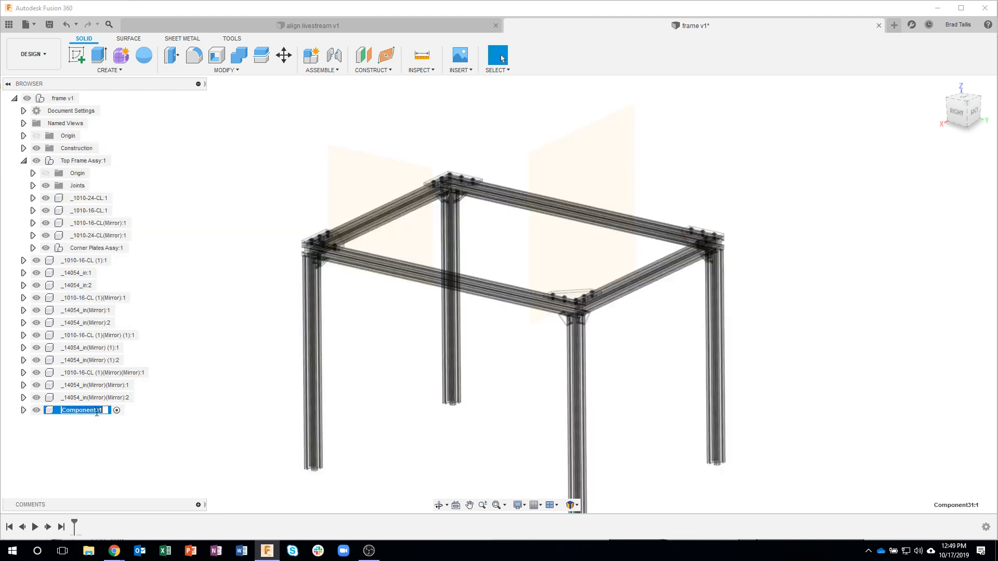
text(v)
key(Return)
Step: Move all the vertical legs and 14054 corner brackets into the Vertical Strut Assy component
click(88, 403)
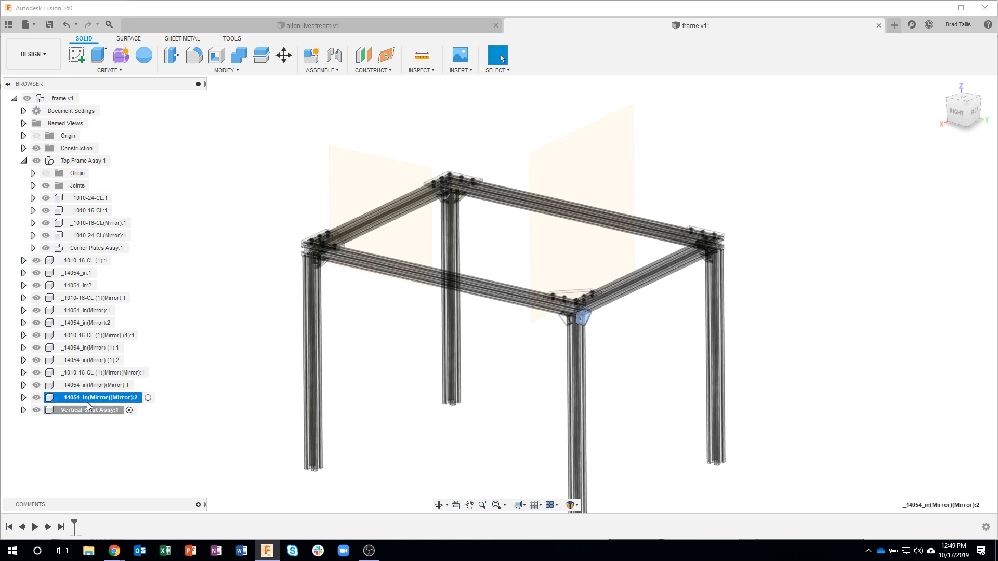
shift+click(81, 261)
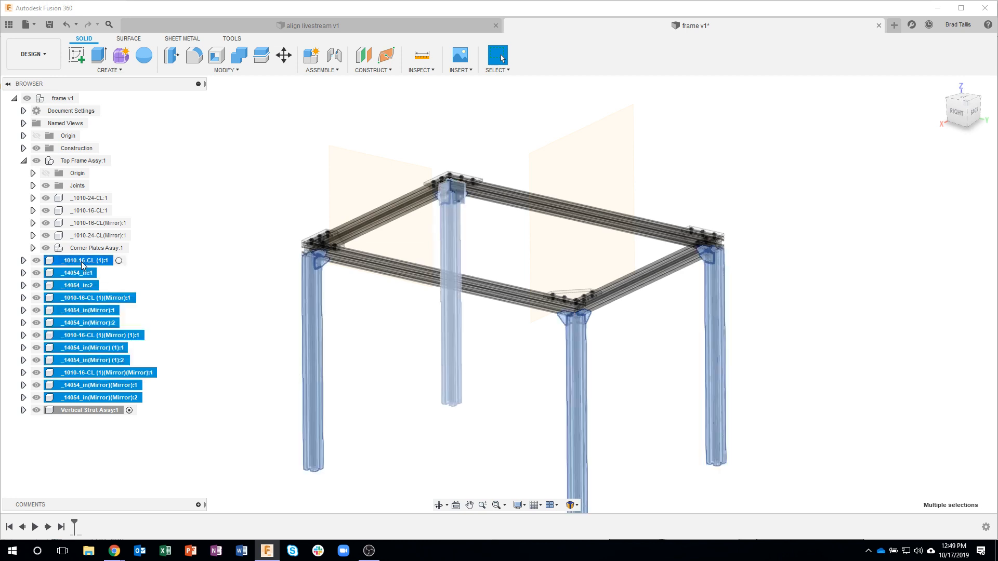
drag(76, 261, 73, 413)
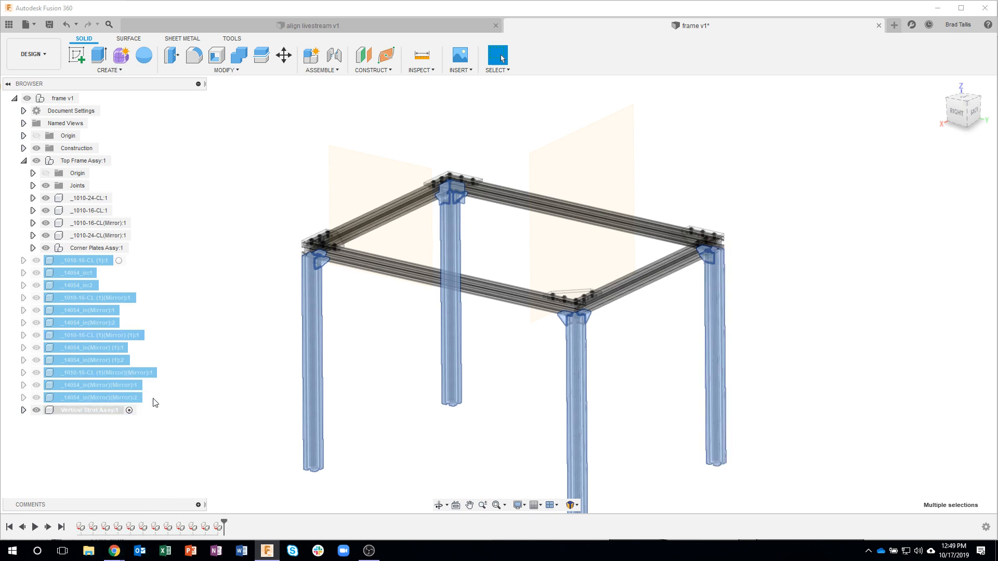
Step: Collapse the Top Frame Assy, and hide and reshow each of the two assemblies to check which parts it contains
click(23, 161)
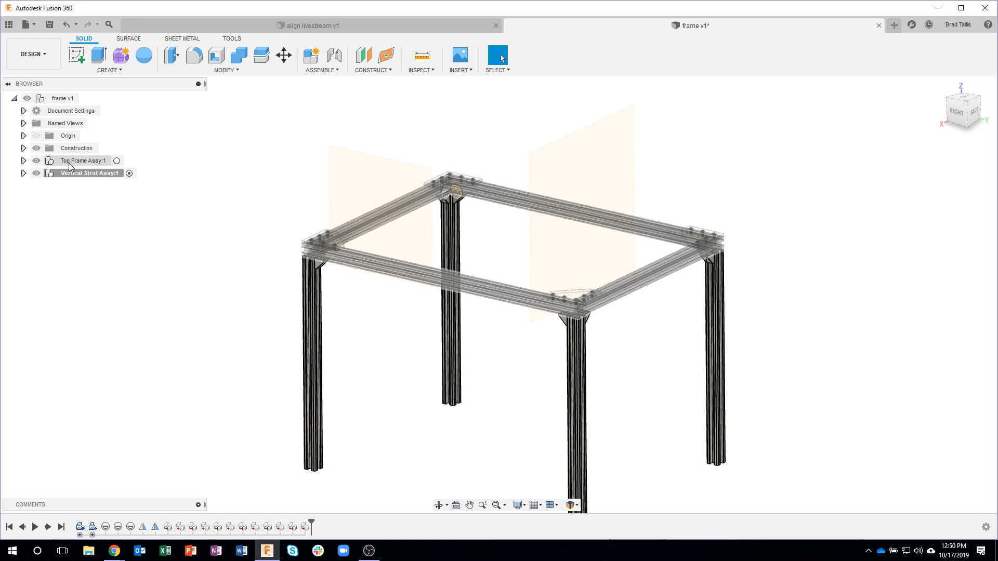
click(37, 162)
click(37, 162)
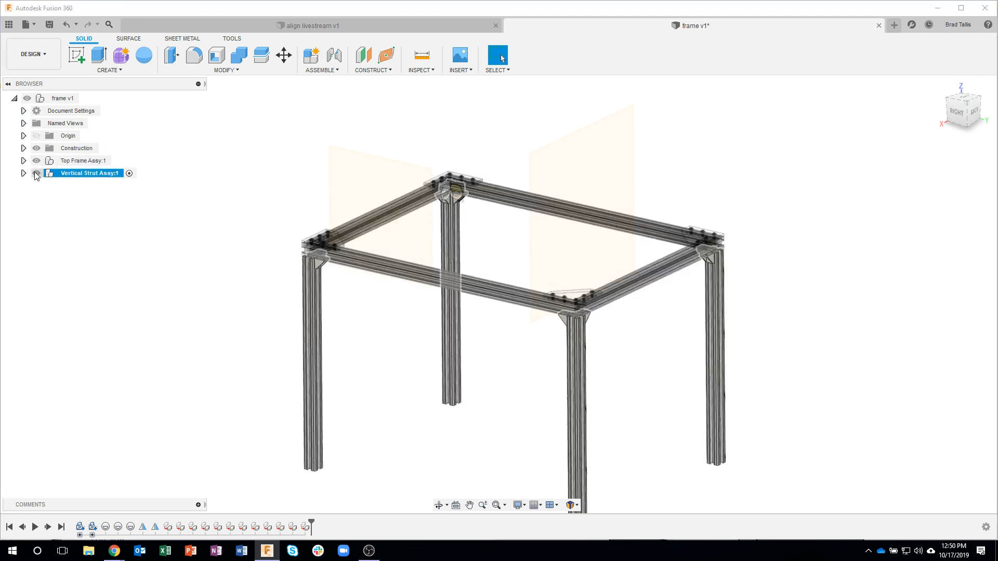
click(36, 173)
click(37, 173)
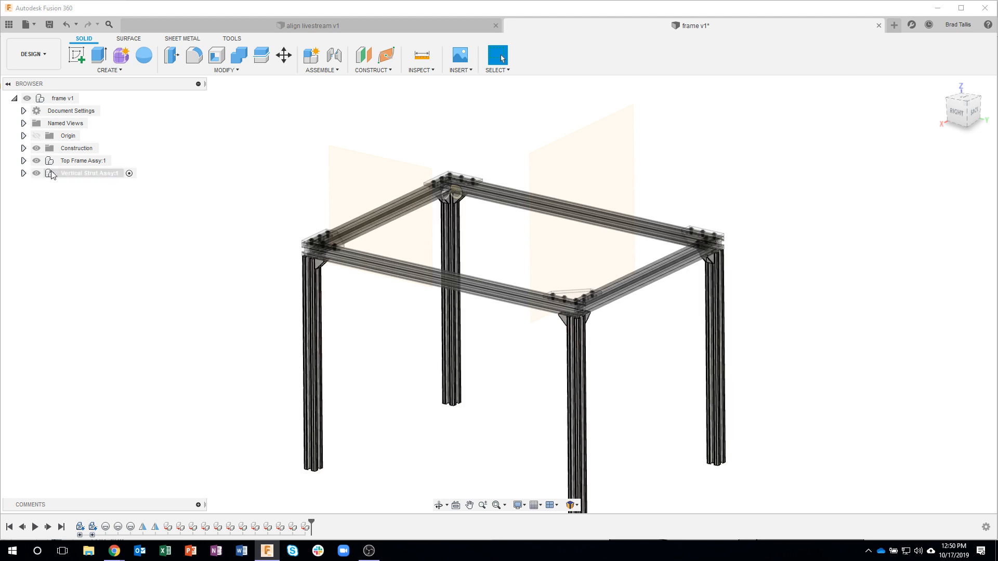
Step: Create a new component inside Vertical Strut Assy and name it Corner Brackets Assy
click(23, 173)
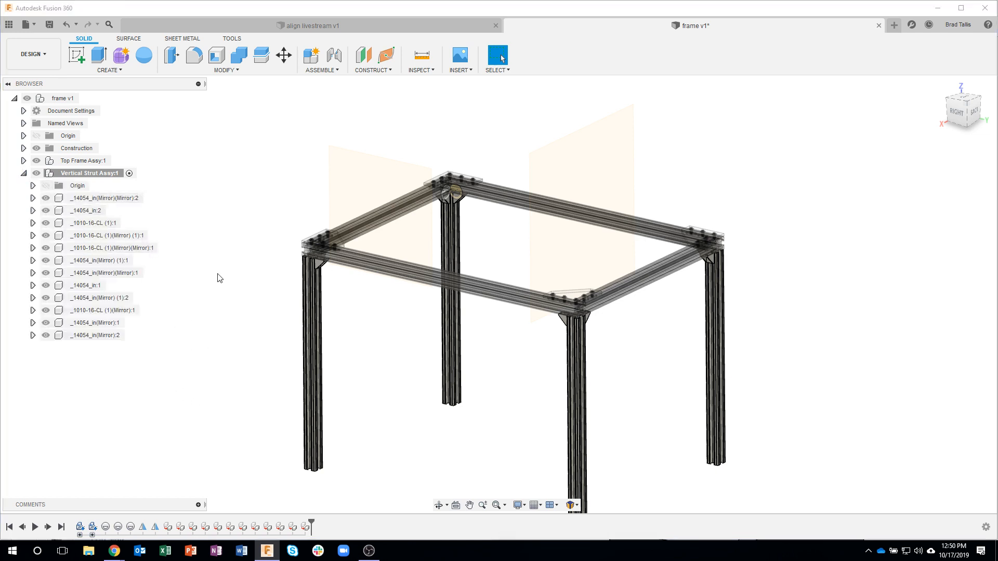
right_click(95, 177)
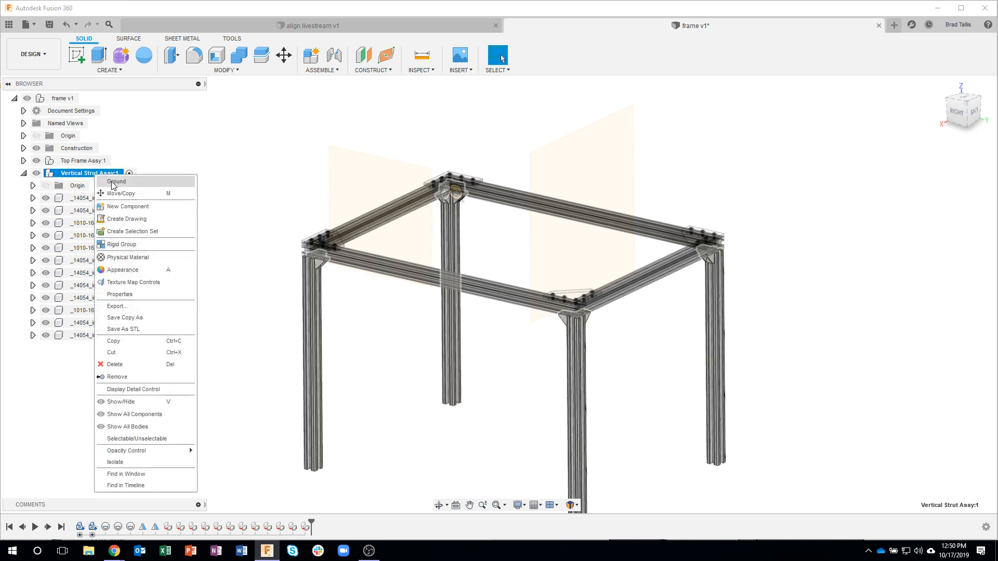
click(141, 203)
double_click(95, 348)
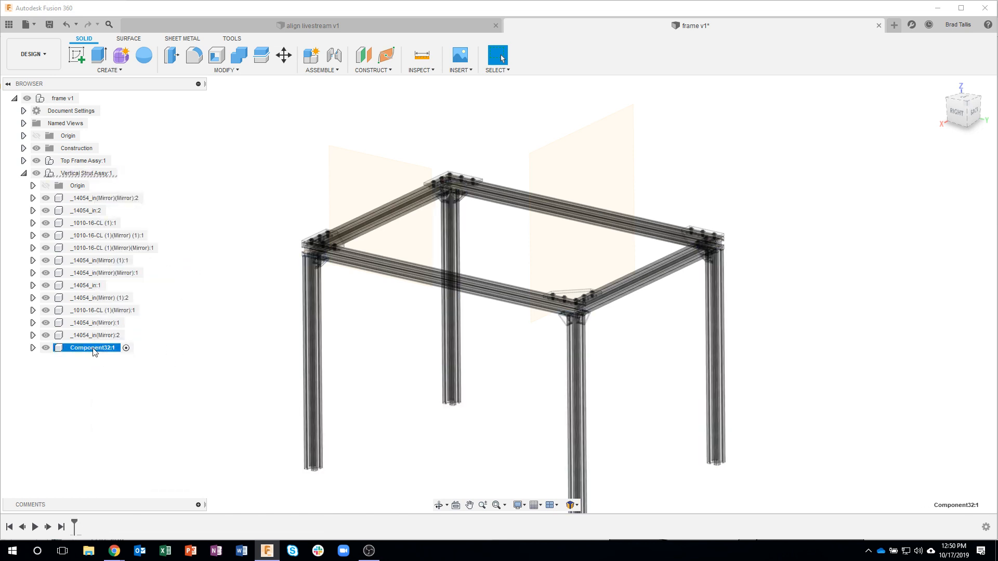
text(Corner Brackets Assy)
key(Return)
click(158, 398)
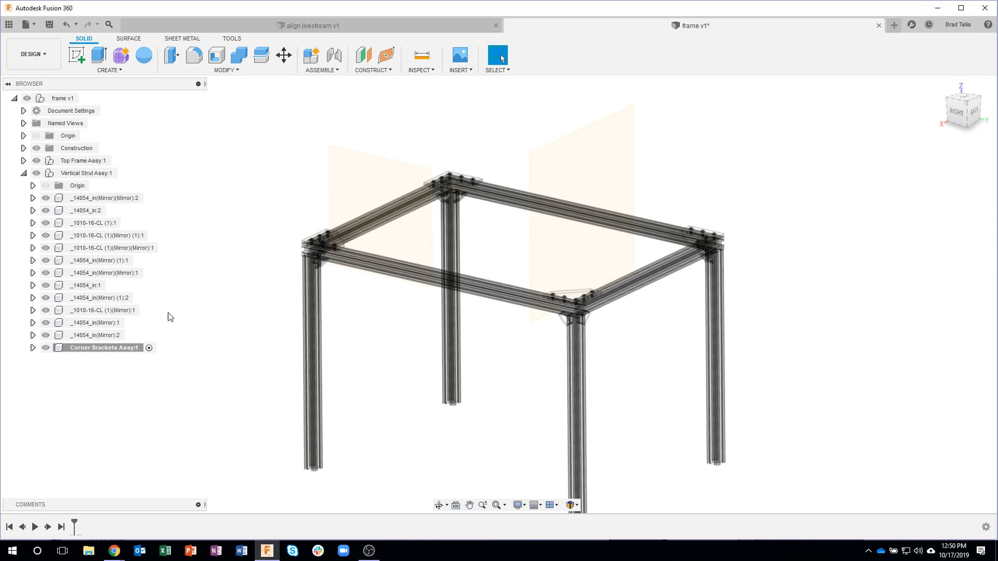
Step: Use Select By Name to select all components matching _14054 and move them into Corner Brackets Assy
click(496, 70)
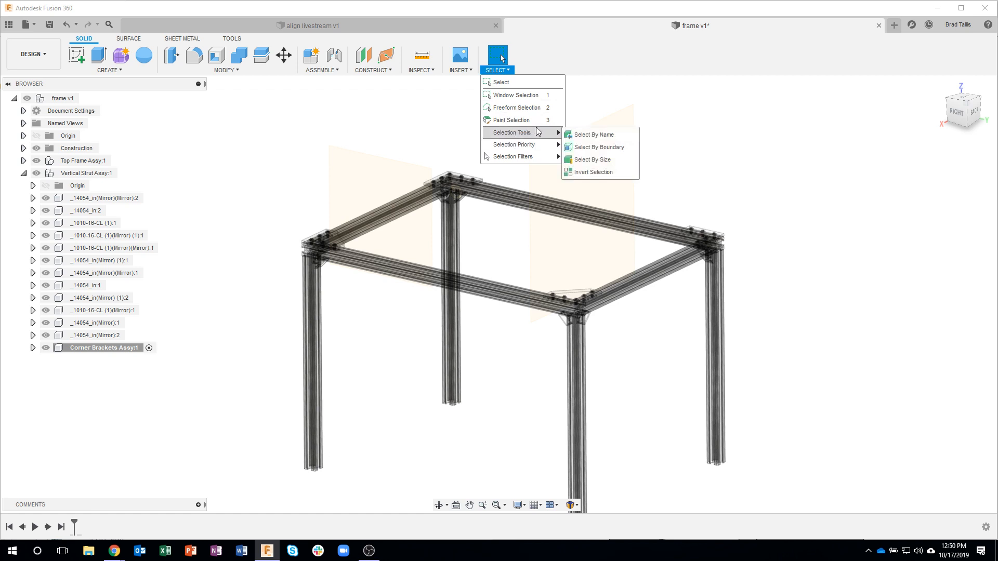
click(587, 136)
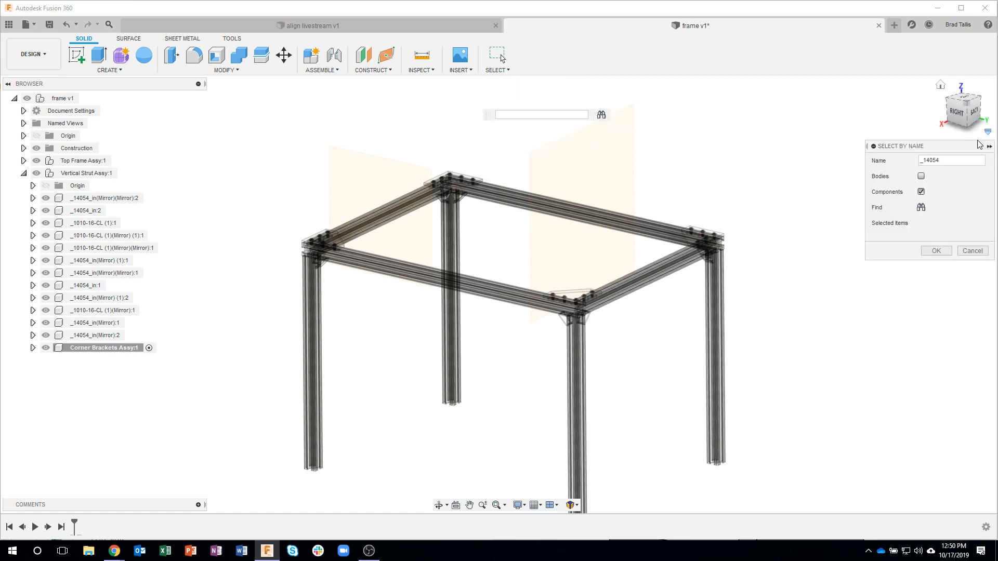
double_click(958, 160)
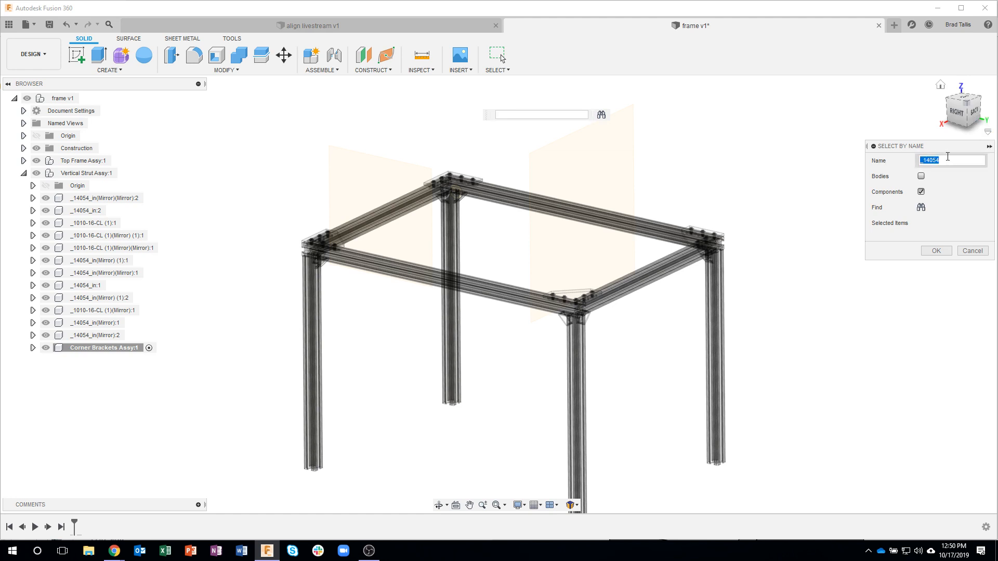
text(_)
click(923, 211)
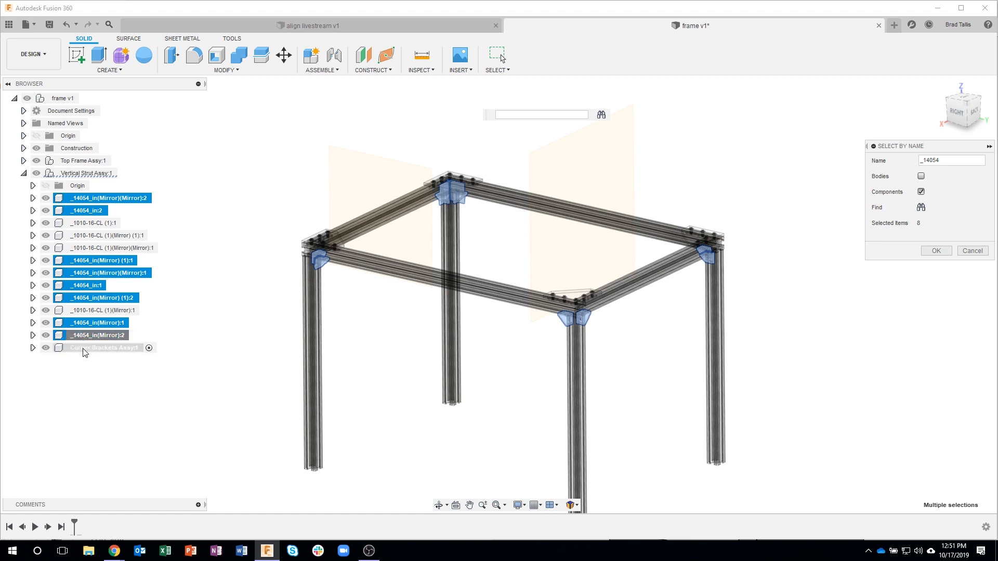
click(936, 251)
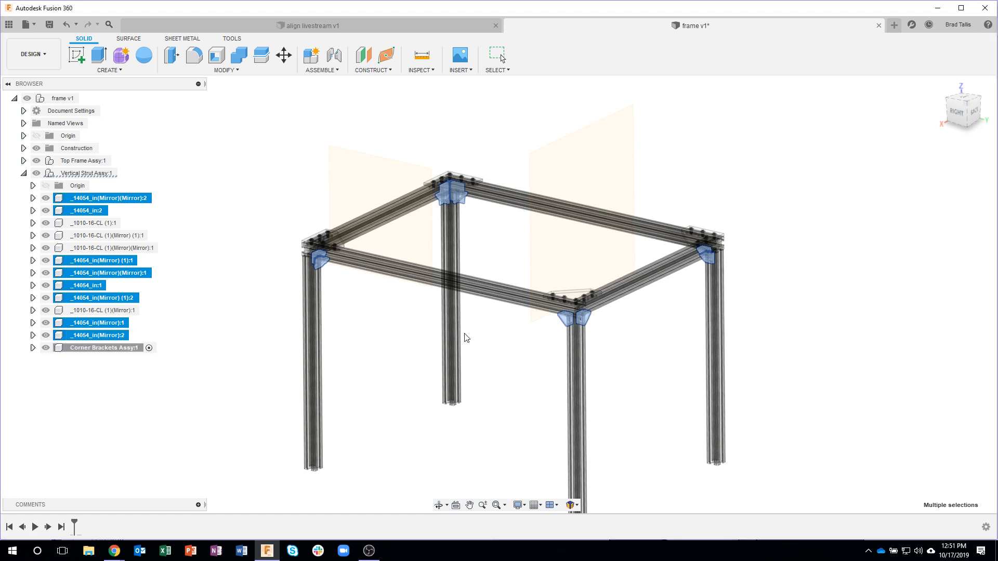
drag(65, 337, 84, 354)
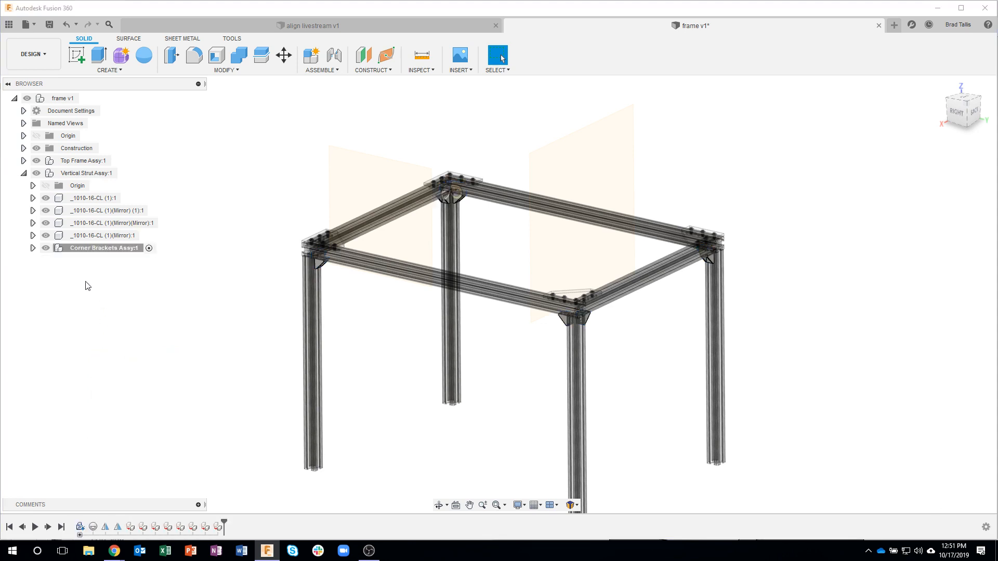
Step: Hide and reshow Corner Brackets Assy, and expand it to check the brackets it contains
click(45, 248)
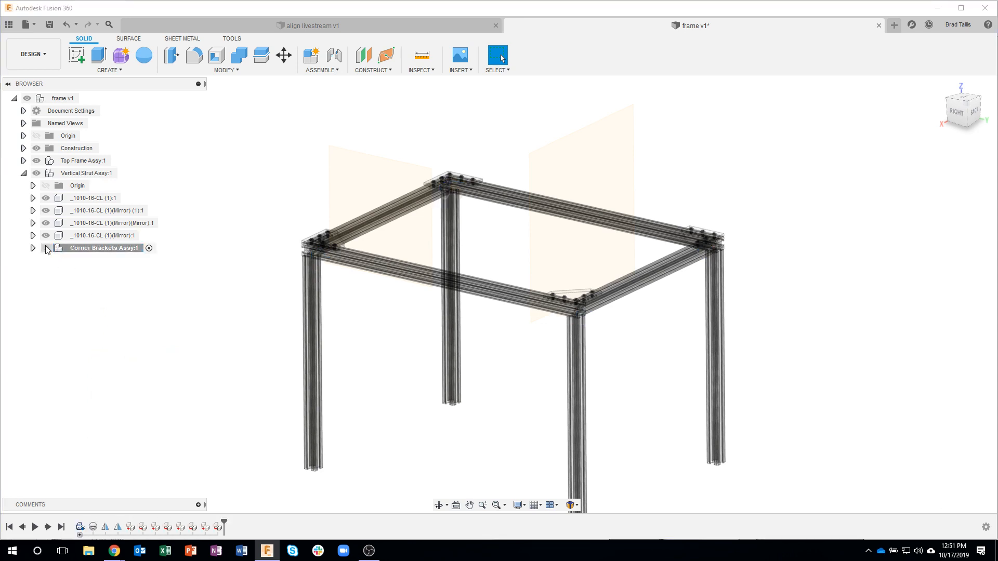
click(46, 248)
shift+middle_drag(312, 266, 328, 266)
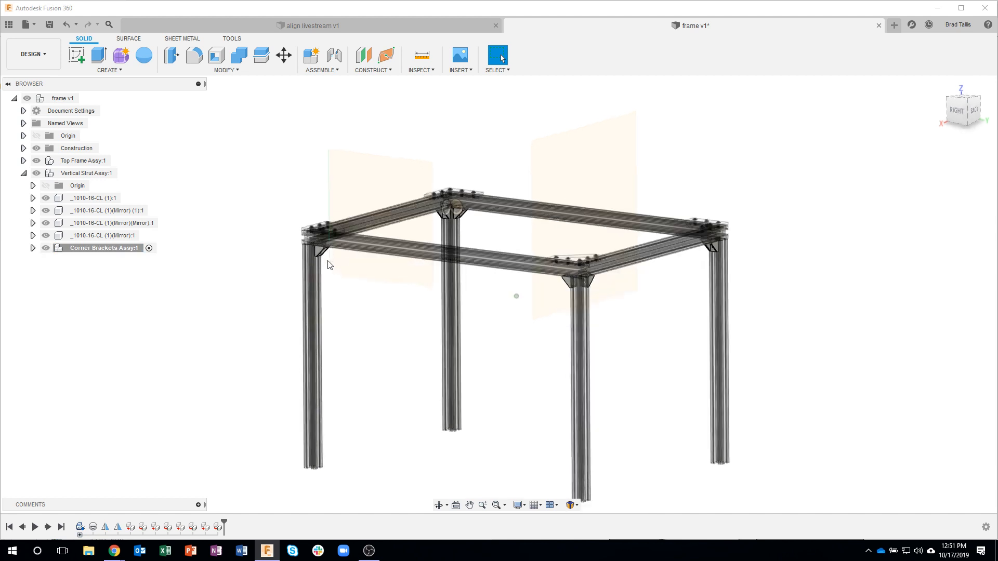
click(62, 250)
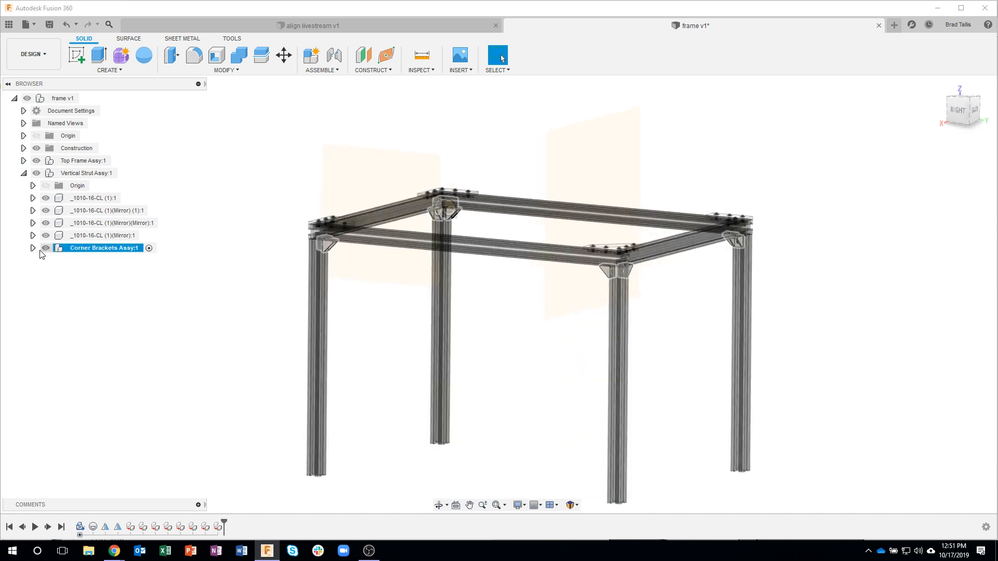
click(32, 248)
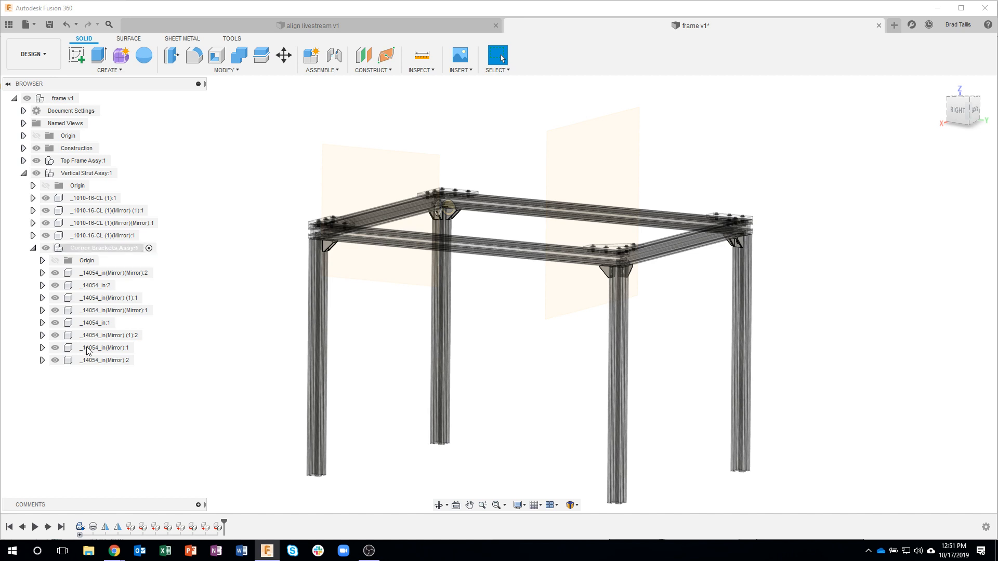
Step: Collapse Corner Brackets Assy and activate the top-level frame component
click(32, 248)
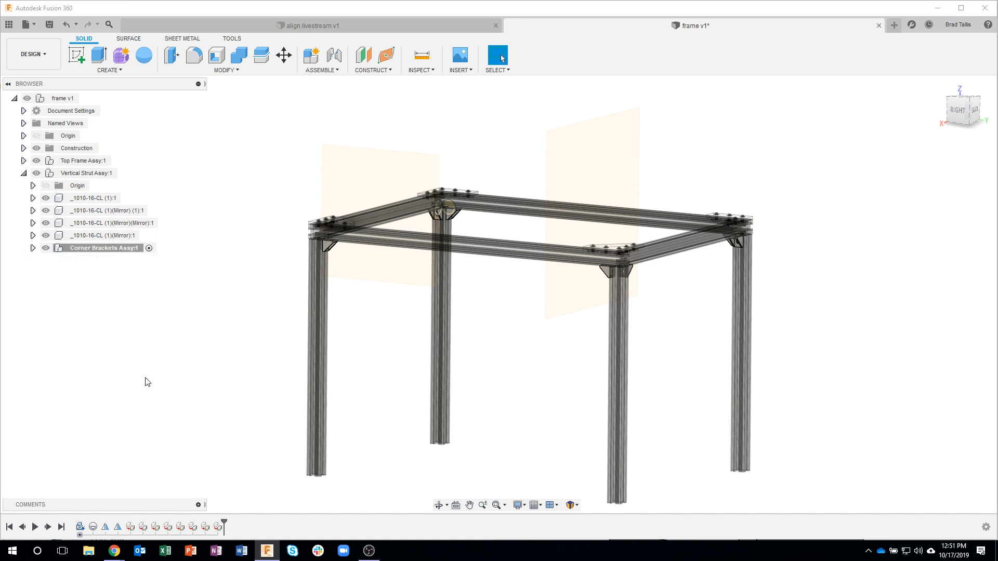
shift+middle_drag(183, 352, 208, 198)
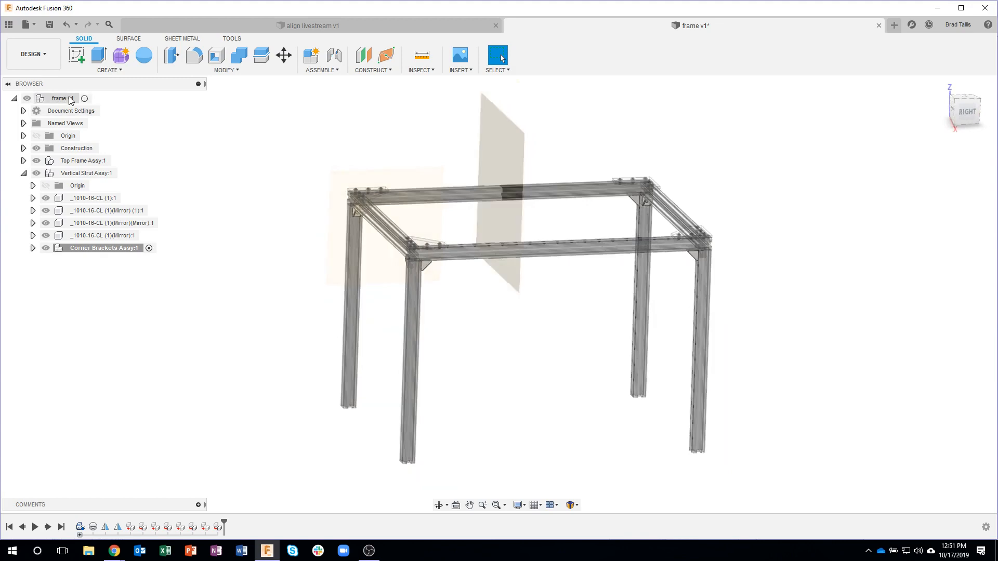
click(86, 98)
Step: Create a midplane between the bottom and top end faces of one vertical leg
shift+middle_drag(192, 343, 346, 88)
click(372, 70)
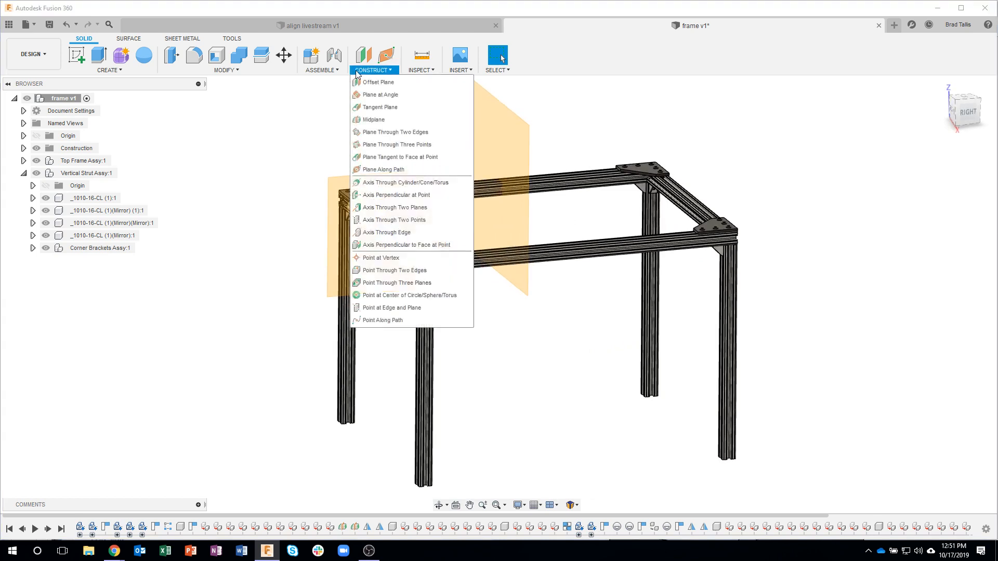
click(374, 119)
shift+middle_drag(464, 379, 406, 371)
scroll(416, 328, up, 10)
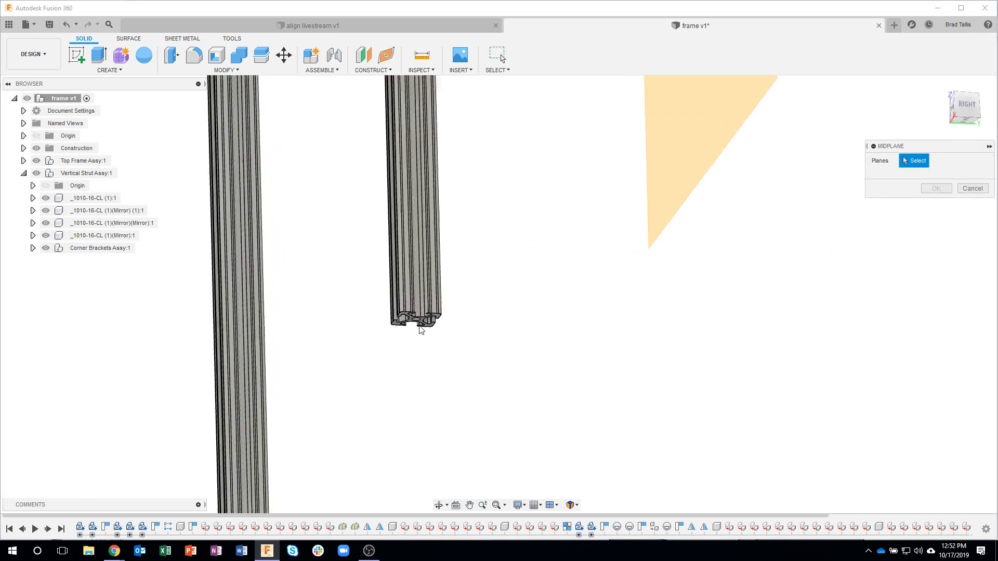
click(429, 320)
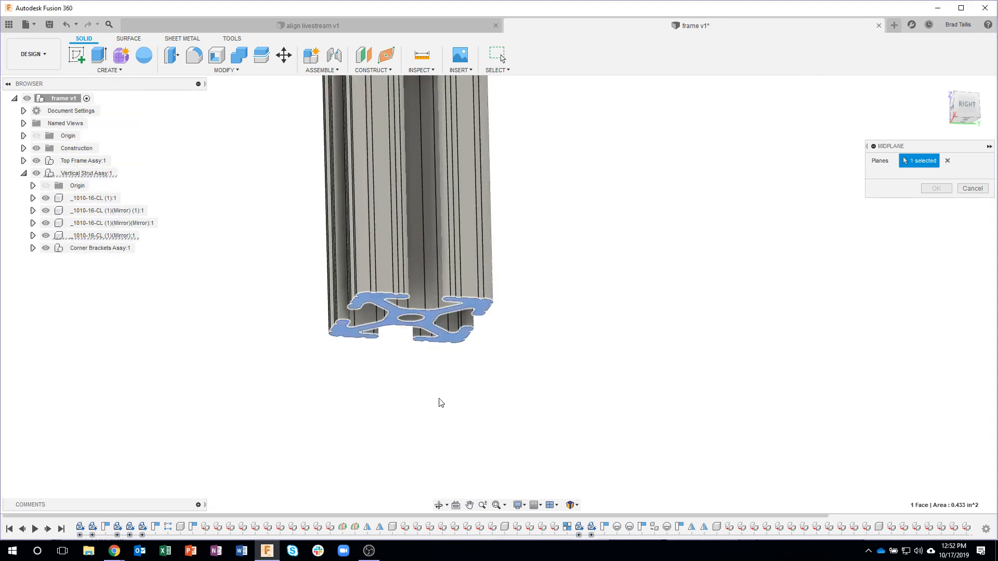
scroll(442, 406, down, 8)
shift+middle_drag(443, 409, 456, 230)
scroll(444, 189, up, 4)
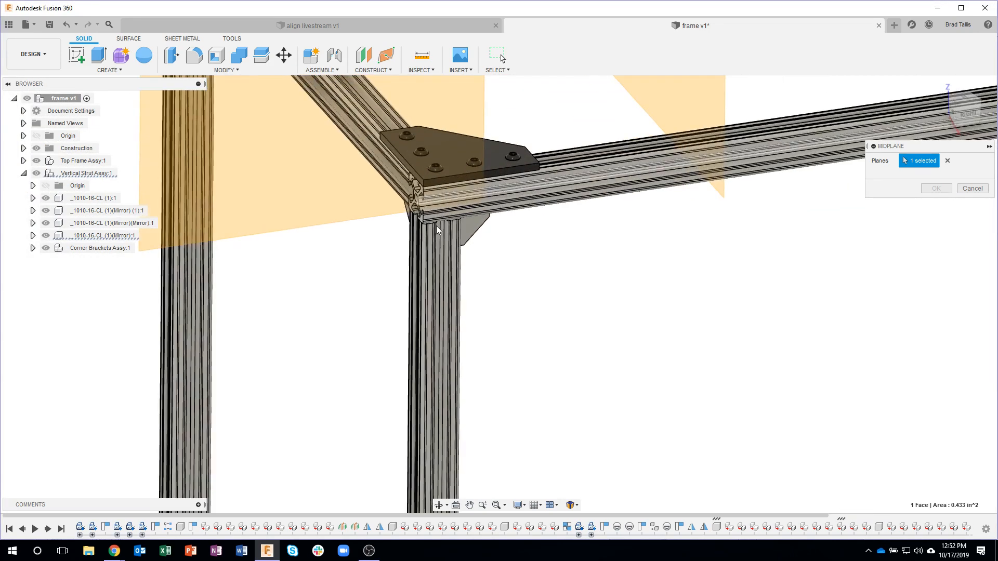
scroll(434, 227, up, 5)
click(418, 226)
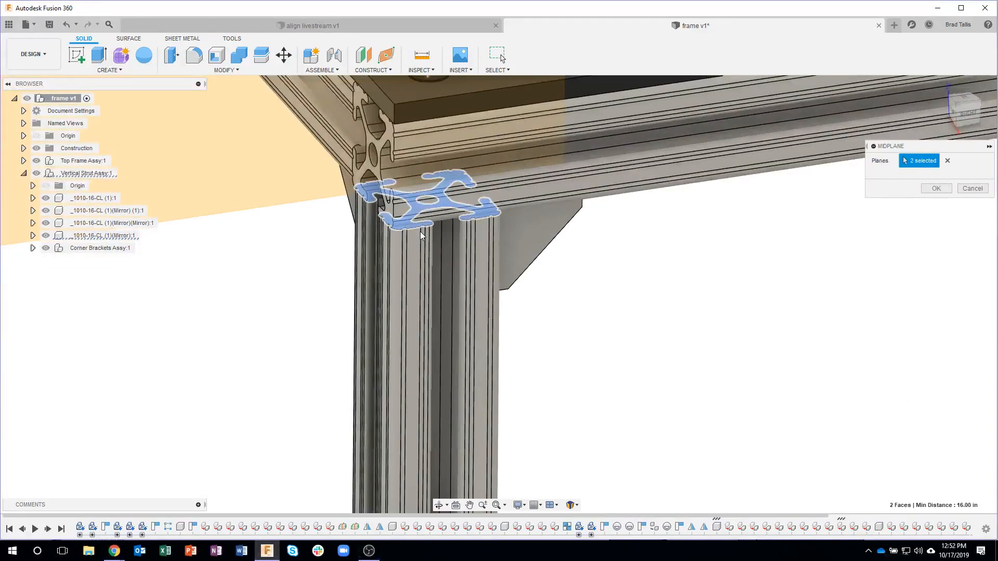
scroll(528, 356, down, 8)
shift+middle_drag(509, 386, 629, 384)
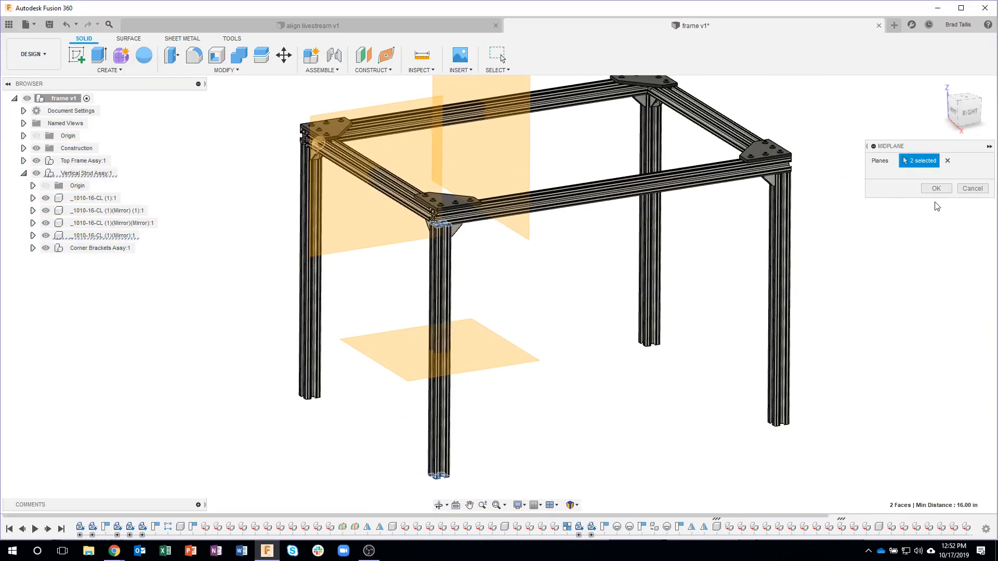
click(932, 191)
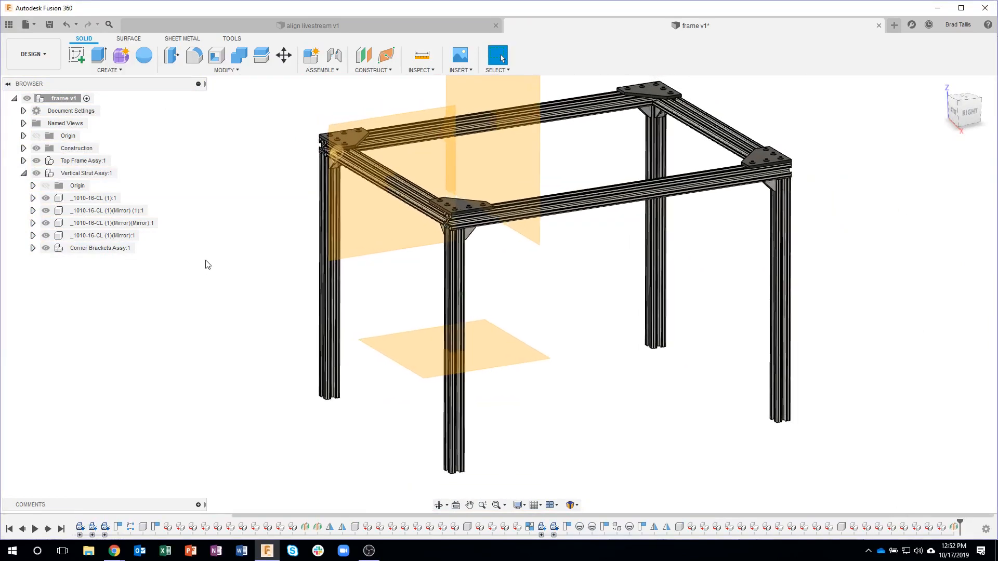
Step: Mirror the Top Frame Assy and Corner Brackets Assy components across the horizontal midplane of the legs
click(24, 174)
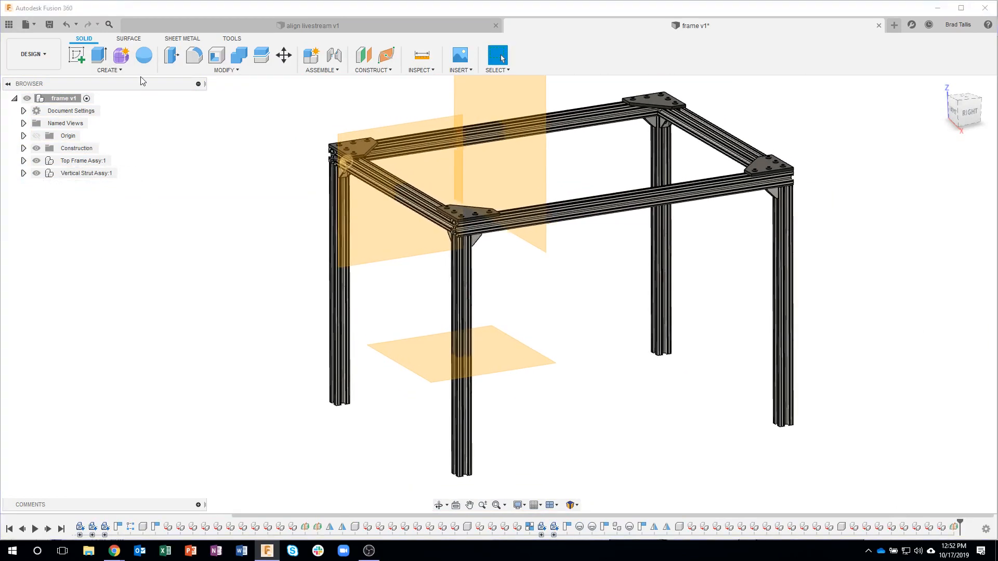
click(124, 73)
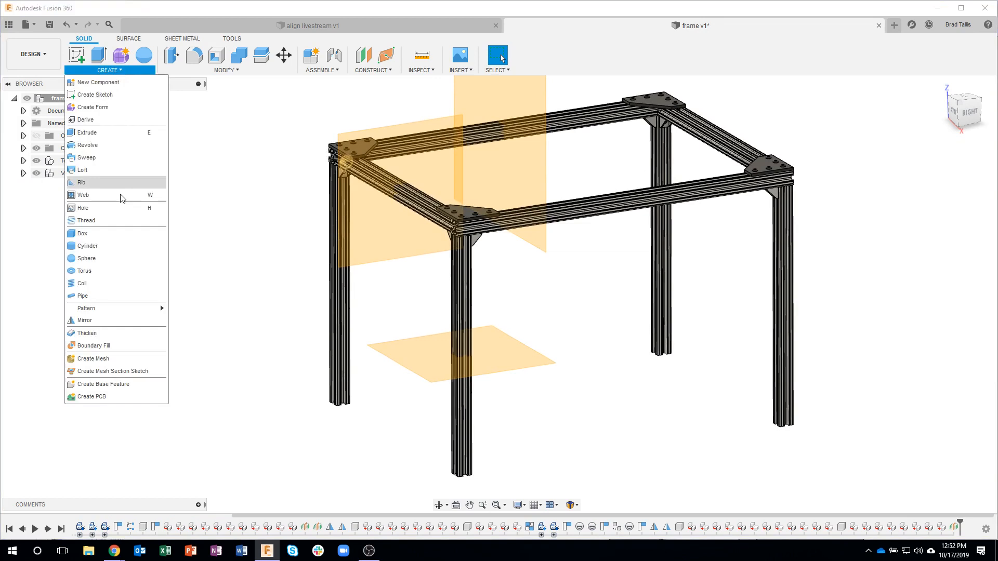
click(104, 320)
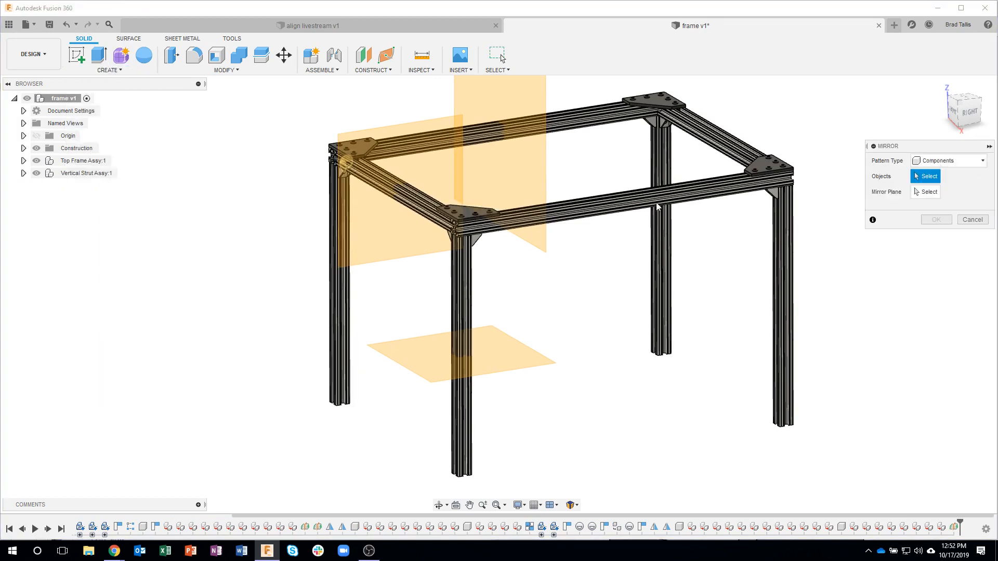
click(83, 165)
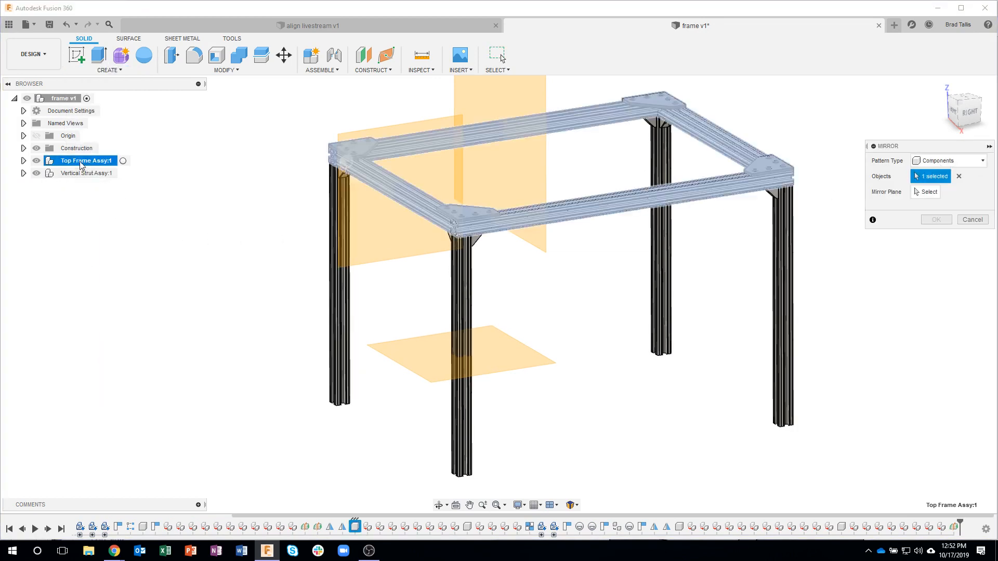
click(24, 174)
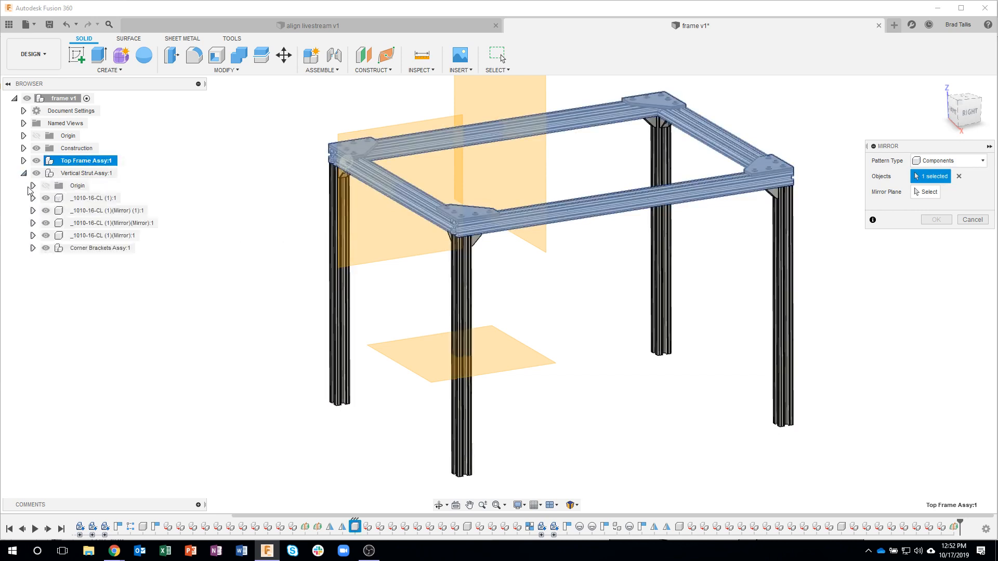
click(91, 249)
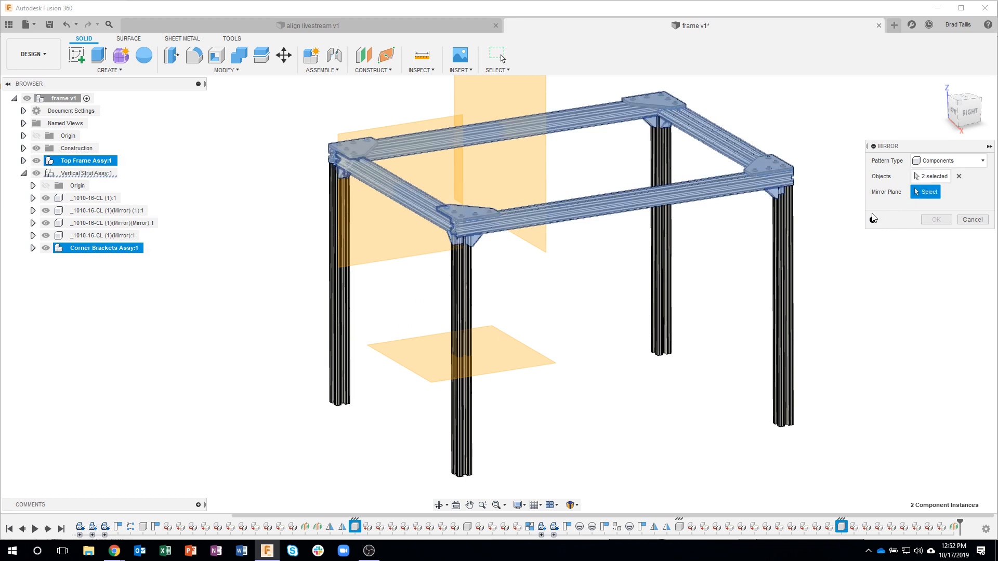
click(518, 350)
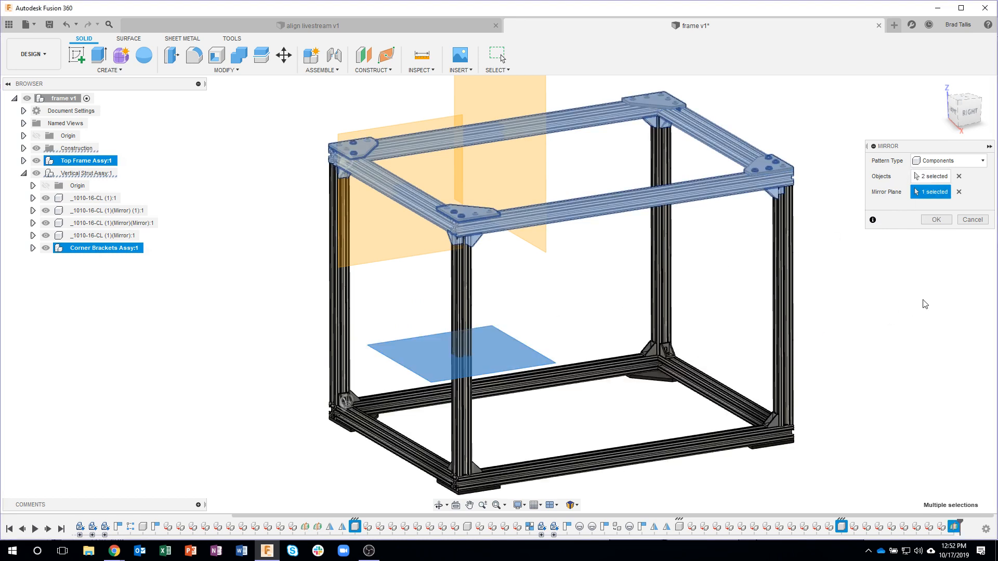
key(Return)
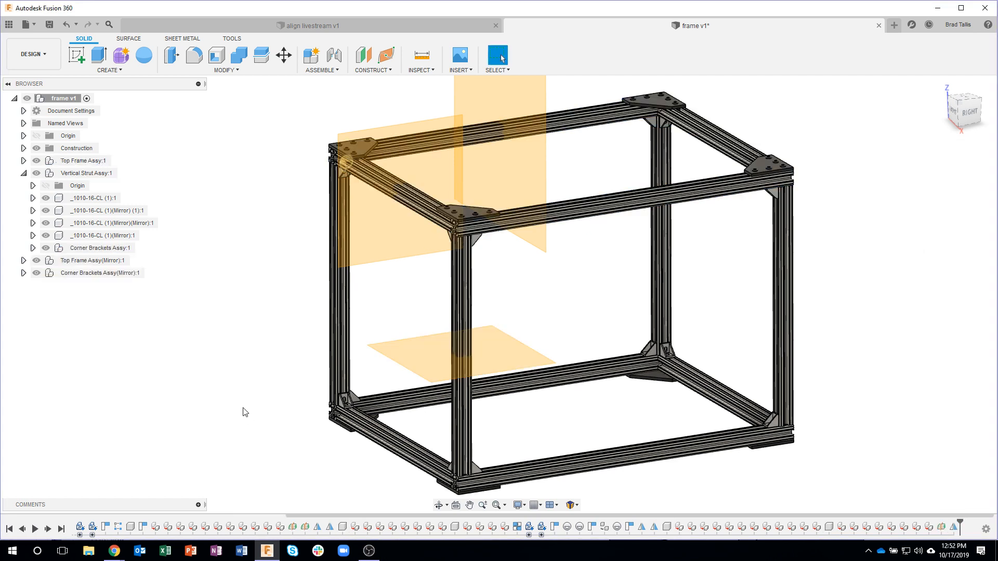
Step: Collapse Vertical Strut Assy and rename the mirrored top frame component to Bottom Frame Assy(Mirror)
click(23, 173)
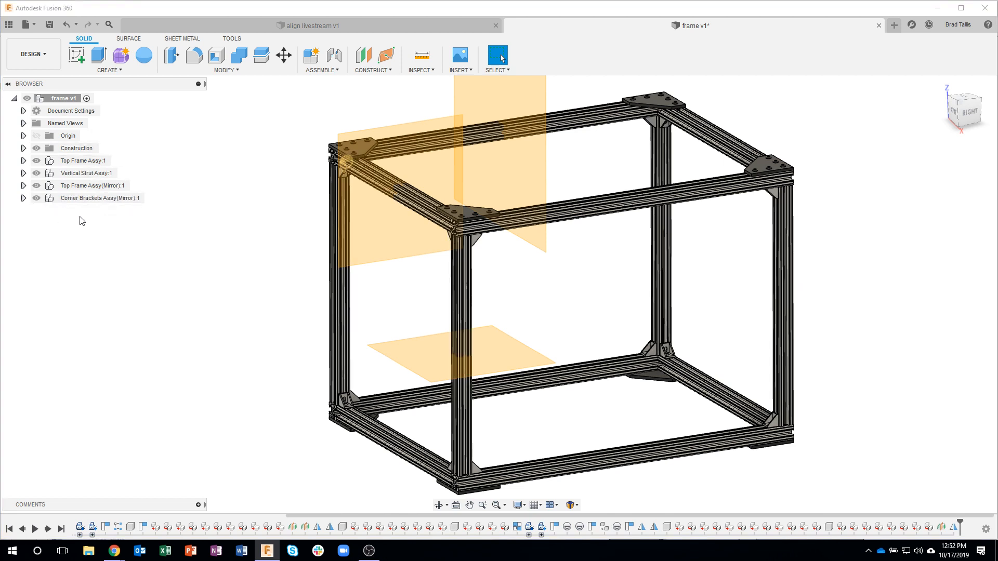
click(75, 185)
click(74, 185)
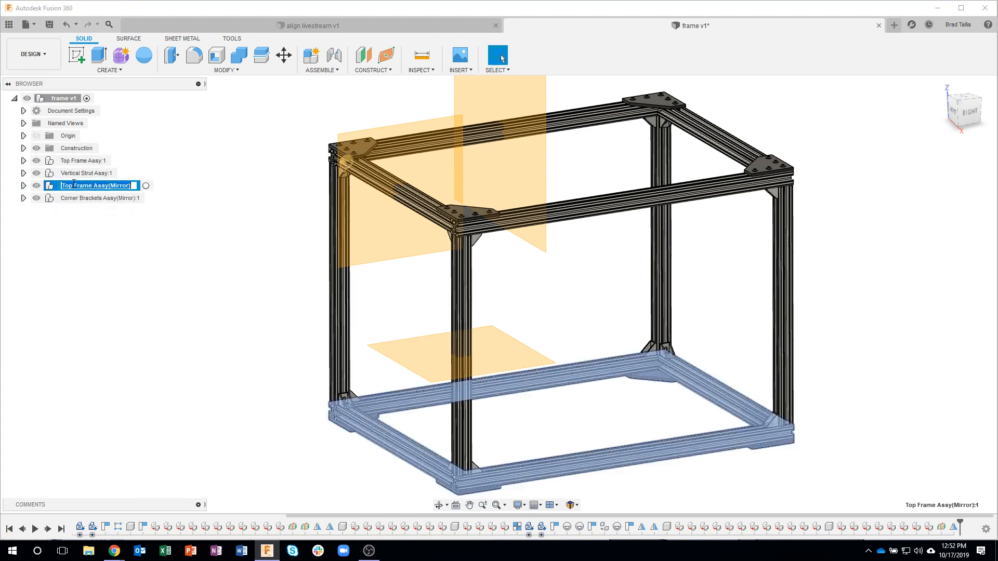
click(72, 186)
key(BackSpace)
key(BackSpace)
key(BackSpace)
text(Bottom)
key(Return)
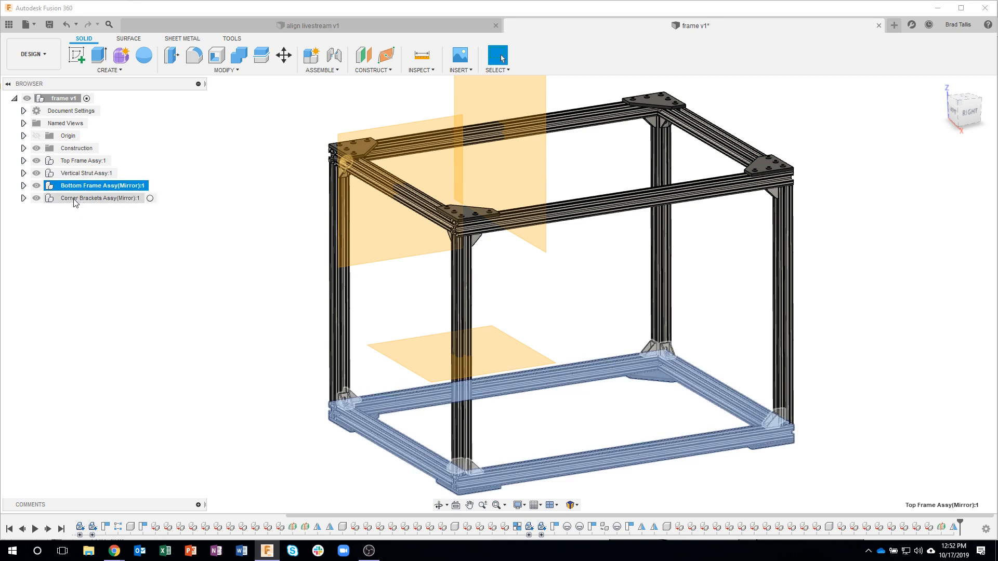
Step: Move Corner Brackets Assy(Mirror) into Bottom Frame Assy(Mirror), expand that assembly, and relocate the brackets into Vertical Strut Assy
drag(75, 203, 94, 186)
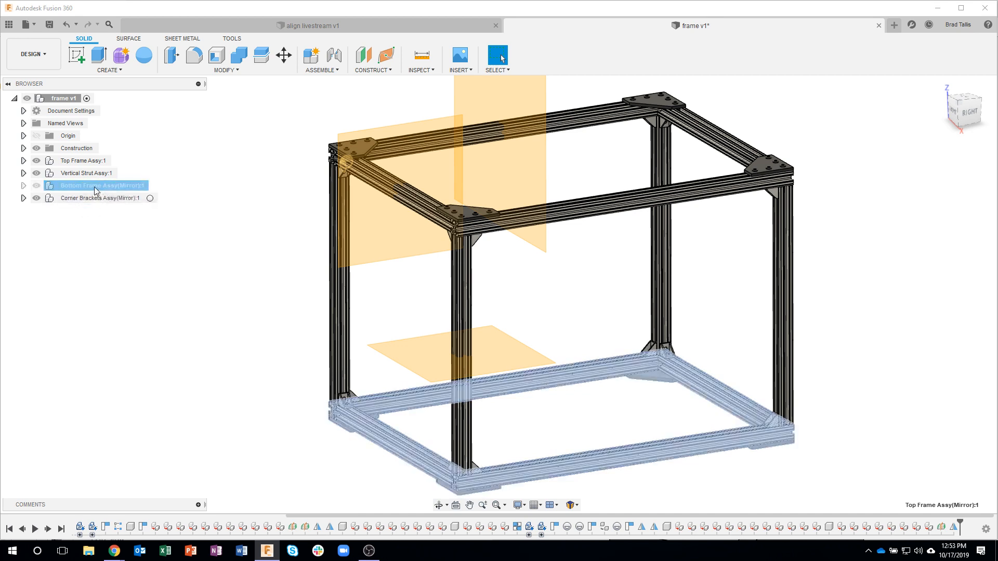
click(23, 186)
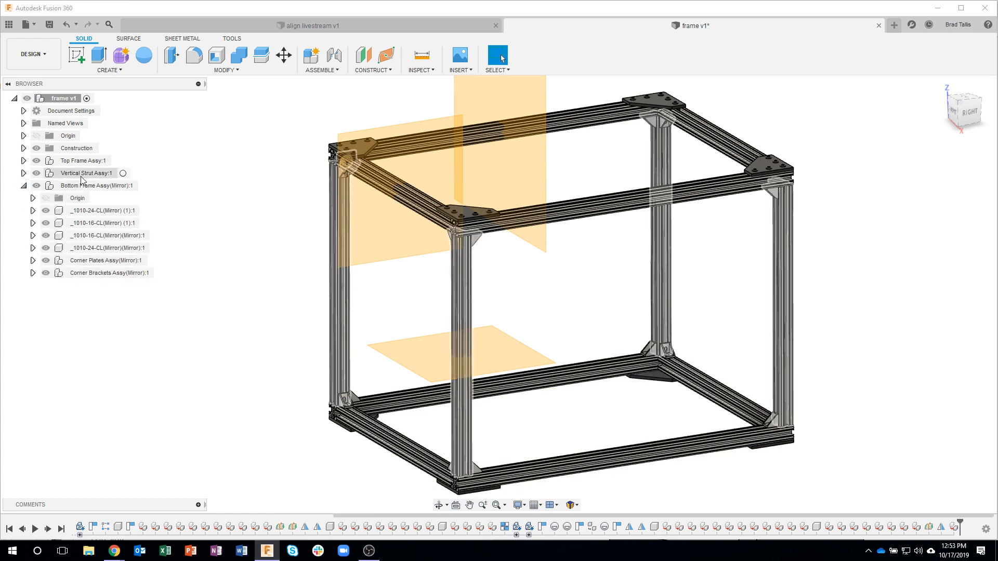
click(46, 186)
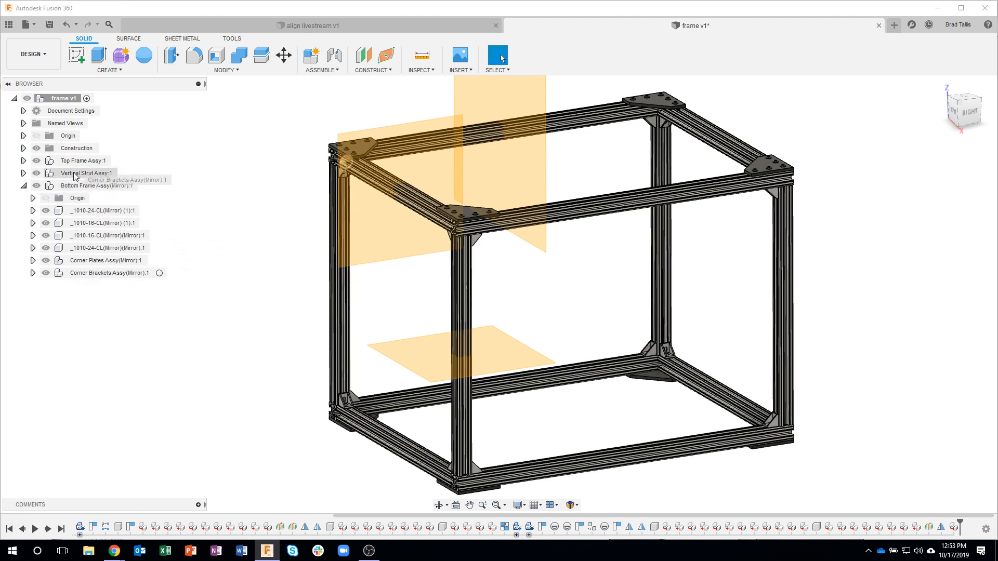
click(52, 173)
Step: Hide and reshow Vertical Strut Assy to check which struts and corner brackets it contains
click(37, 174)
click(37, 174)
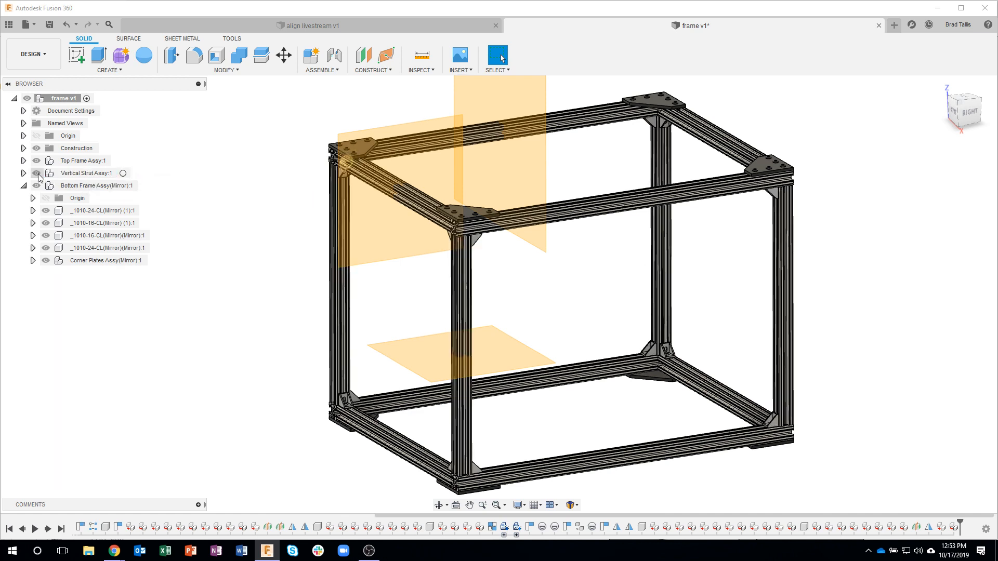
click(37, 174)
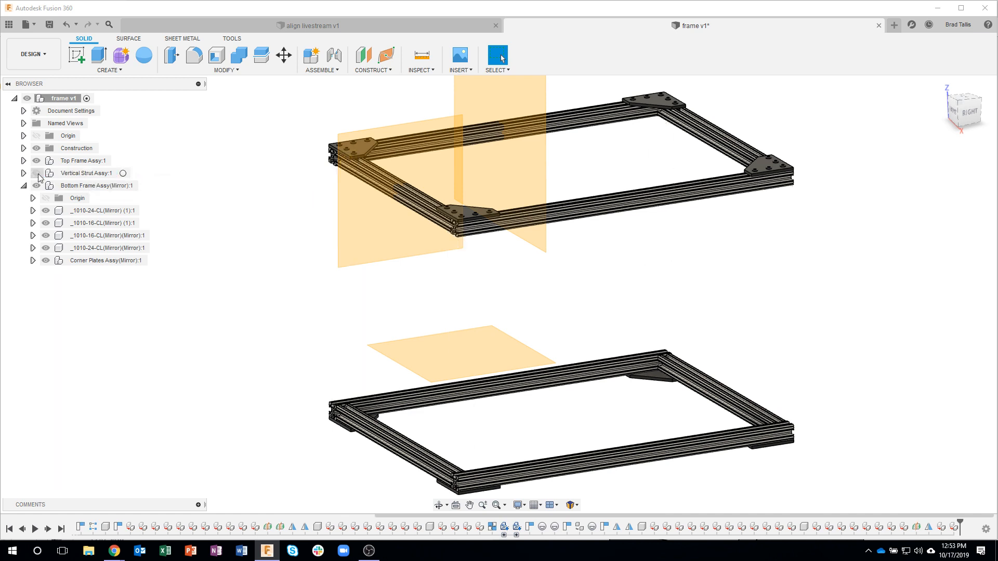
click(36, 174)
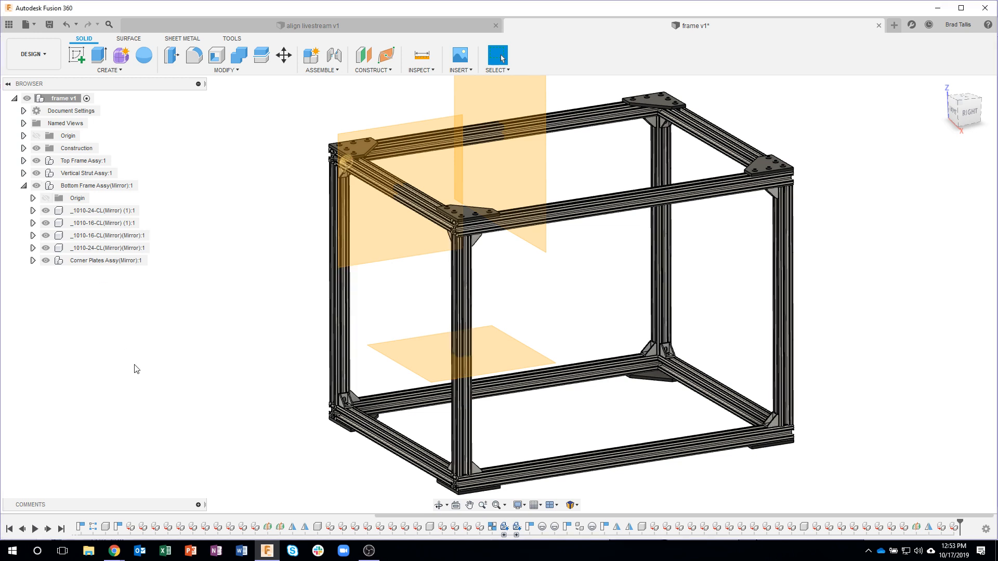
click(39, 189)
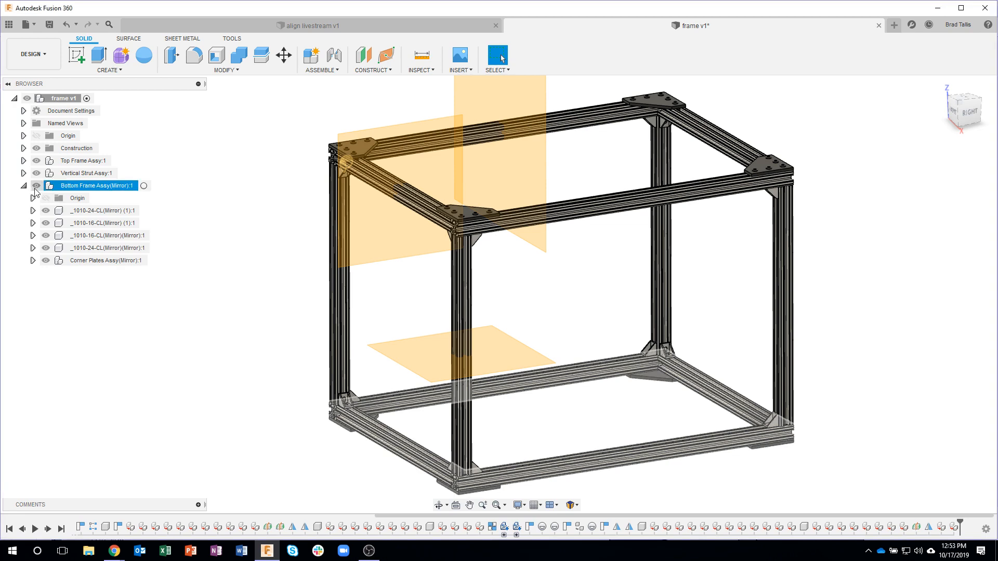
click(133, 331)
Step: Hide the construction planes and save the design with the version description "fin"
click(36, 149)
shift+middle_drag(223, 263, 57, 29)
click(55, 27)
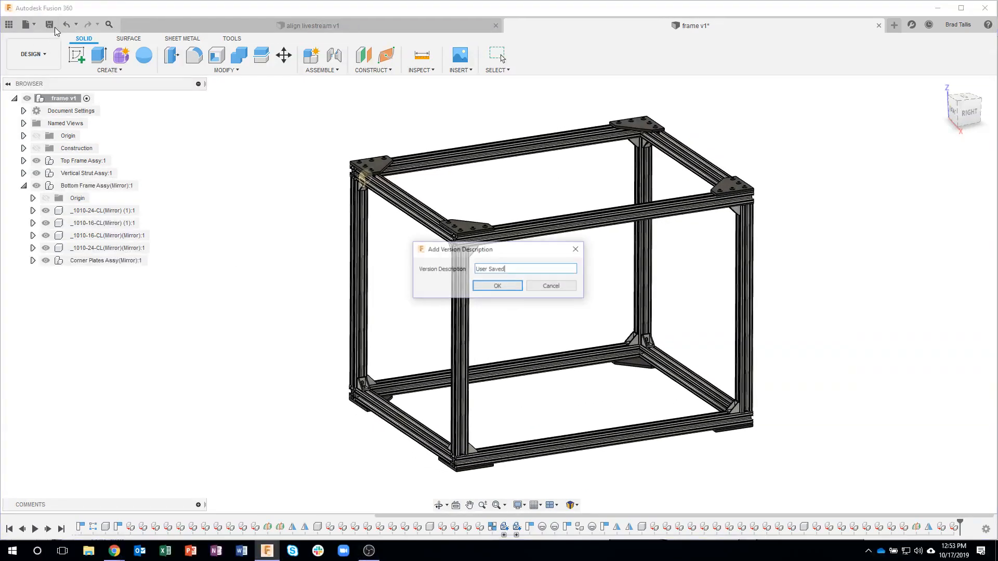
drag(516, 269, 462, 266)
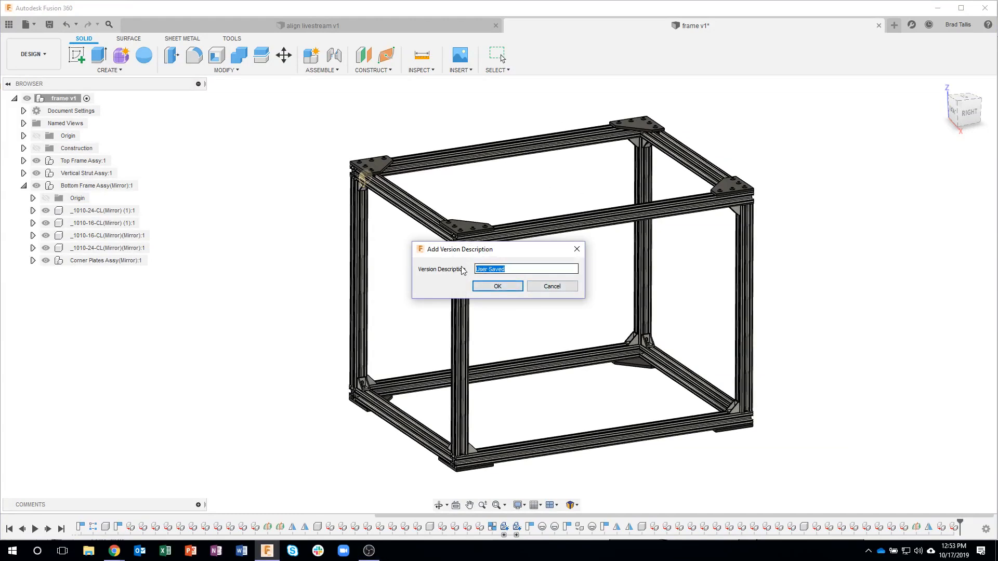
text(fin)
key(Return)
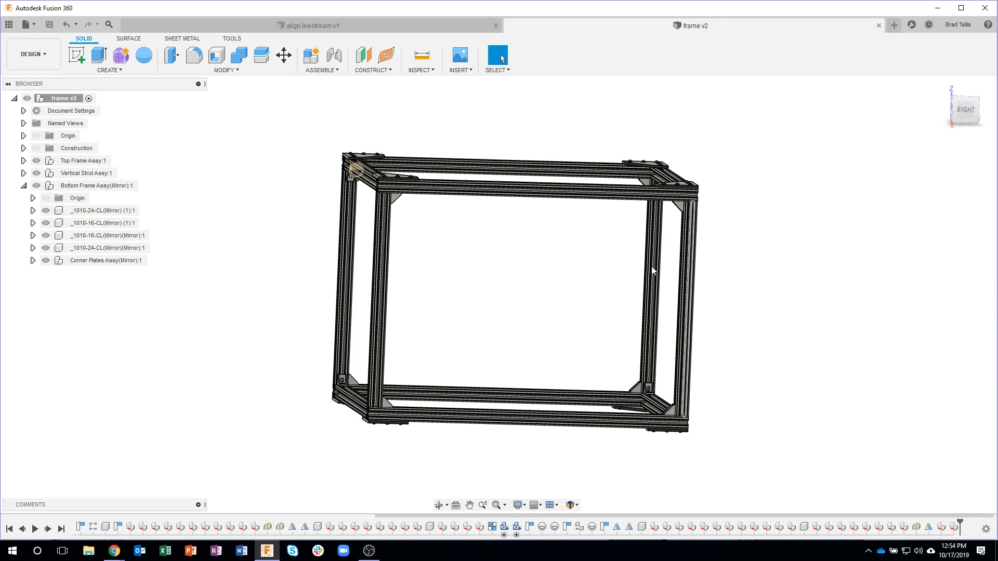
shift+middle_drag(653, 271, 525, 209)
click(523, 202)
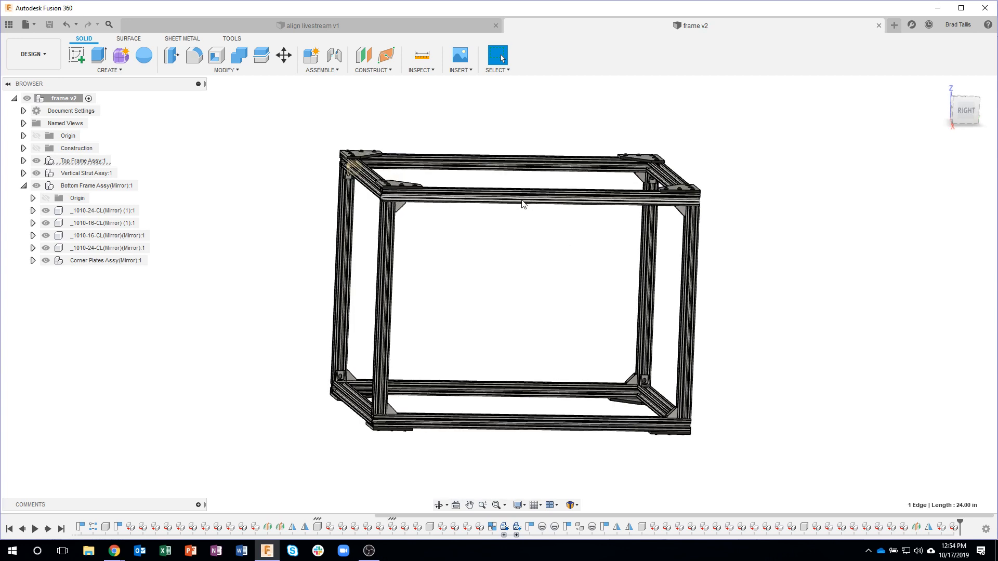
click(385, 260)
click(561, 304)
shift+middle_drag(634, 297, 728, 216)
click(965, 110)
right_click(763, 253)
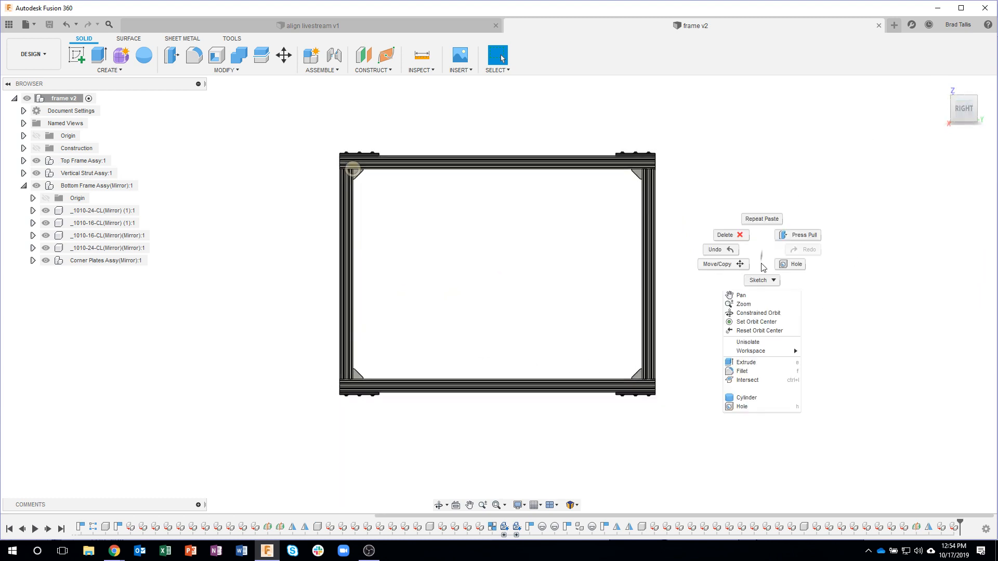
click(747, 265)
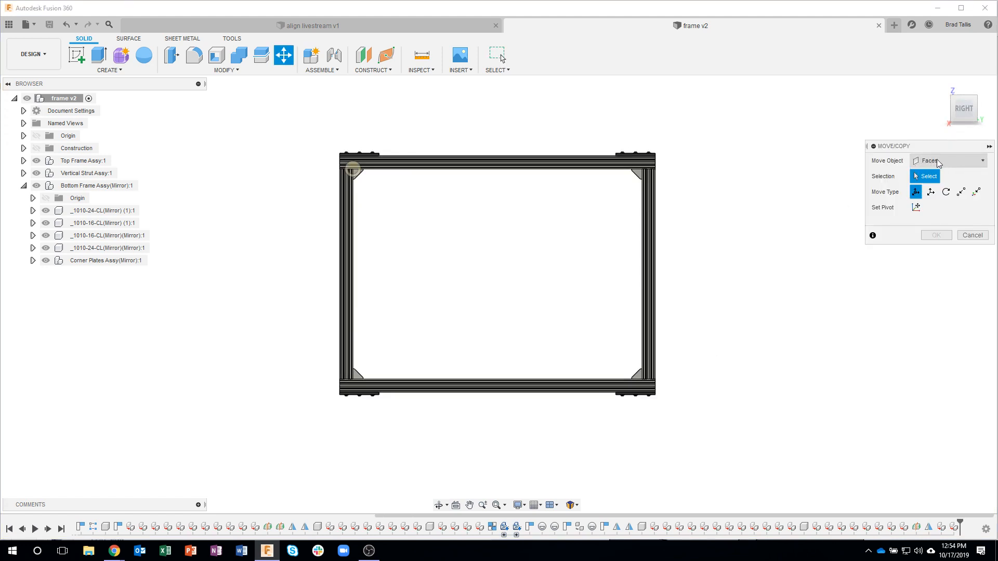
drag(273, 302, 716, 436)
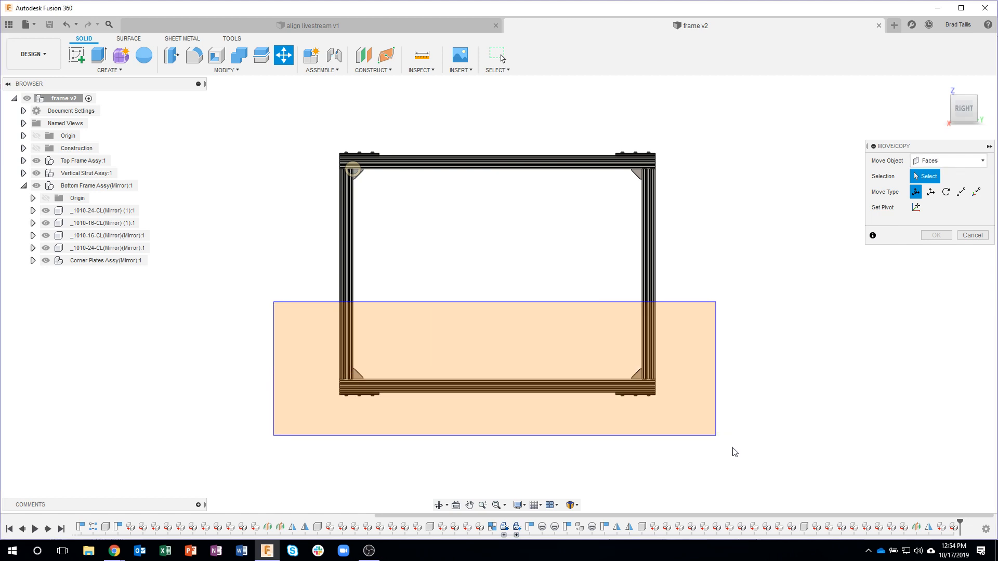
shift+middle_drag(712, 449, 530, 460)
click(967, 328)
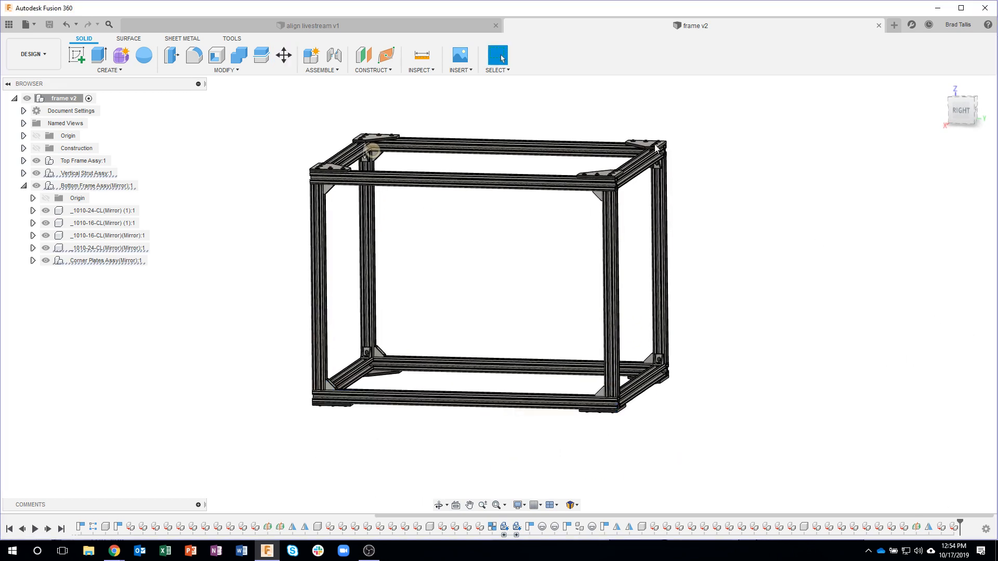
Step: Check the selection filters for Select Through, start a Move of faces, and window-select the whole bottom frame with the lower strut ends
click(509, 70)
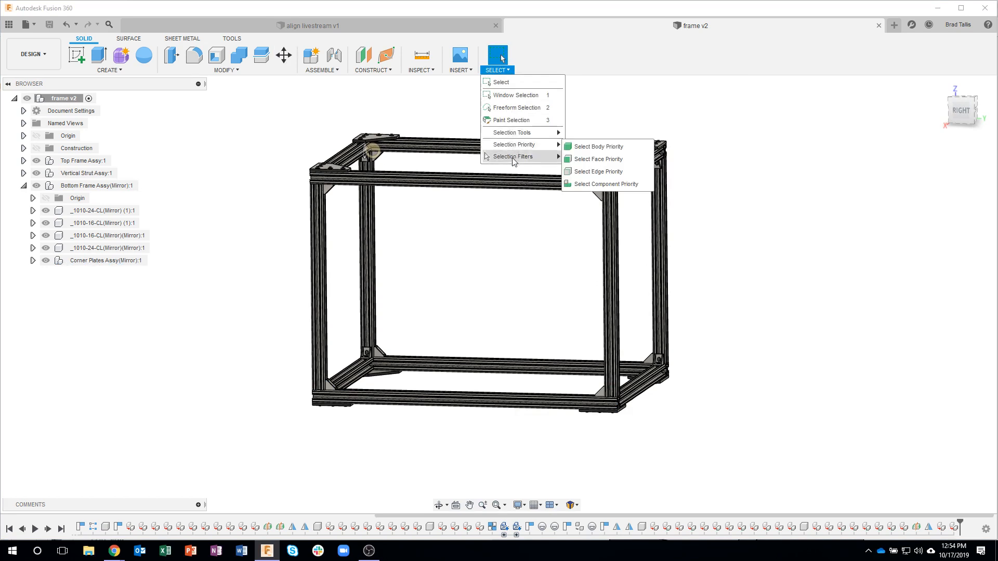
mouse_move(513, 162)
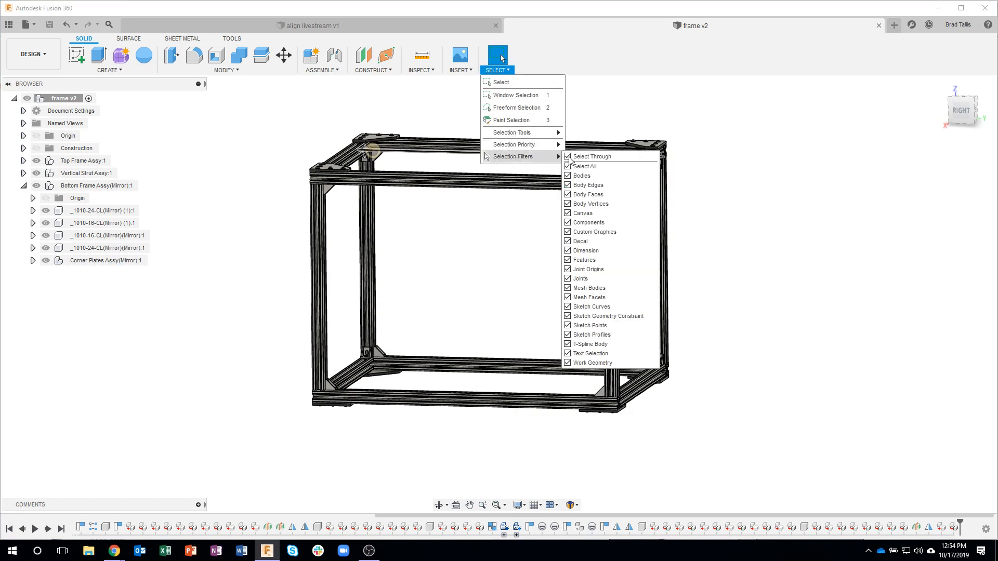
mouse_move(738, 188)
shift+middle_down()
mouse_move(724, 225)
mouse_move(375, 325)
mouse_move(673, 203)
shift+middle_up()
right_click(732, 184)
click(685, 197)
drag(294, 302, 712, 437)
shift+middle_drag(729, 390, 660, 319)
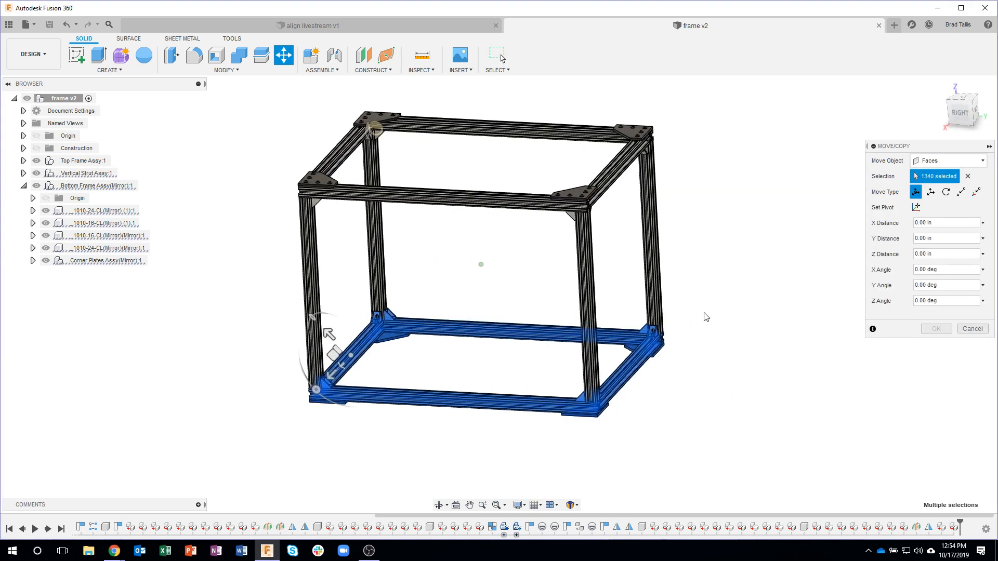
Step: Set the move pivot on the front vertical strut so the manipulator's axis runs along its length
click(916, 208)
click(591, 307)
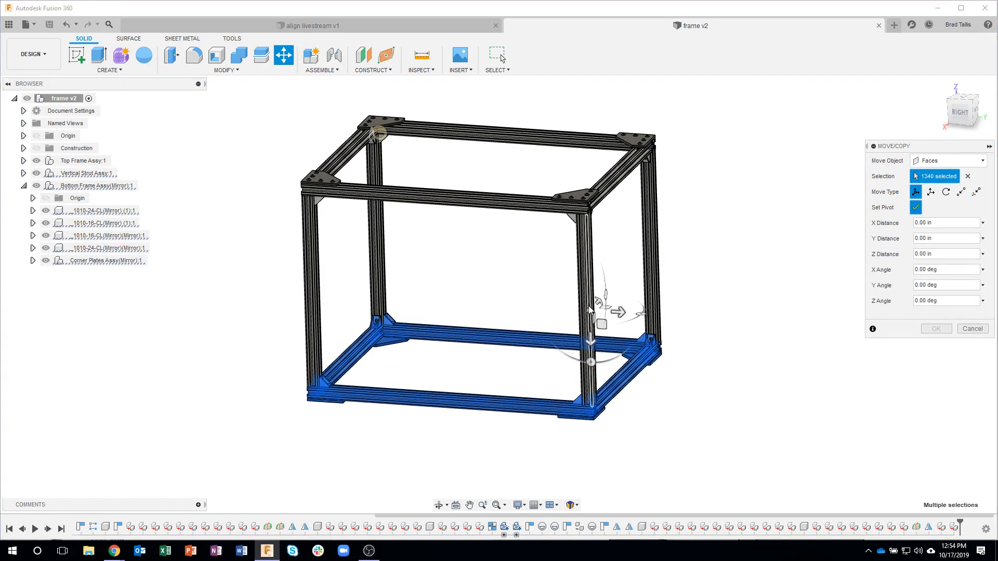
click(916, 208)
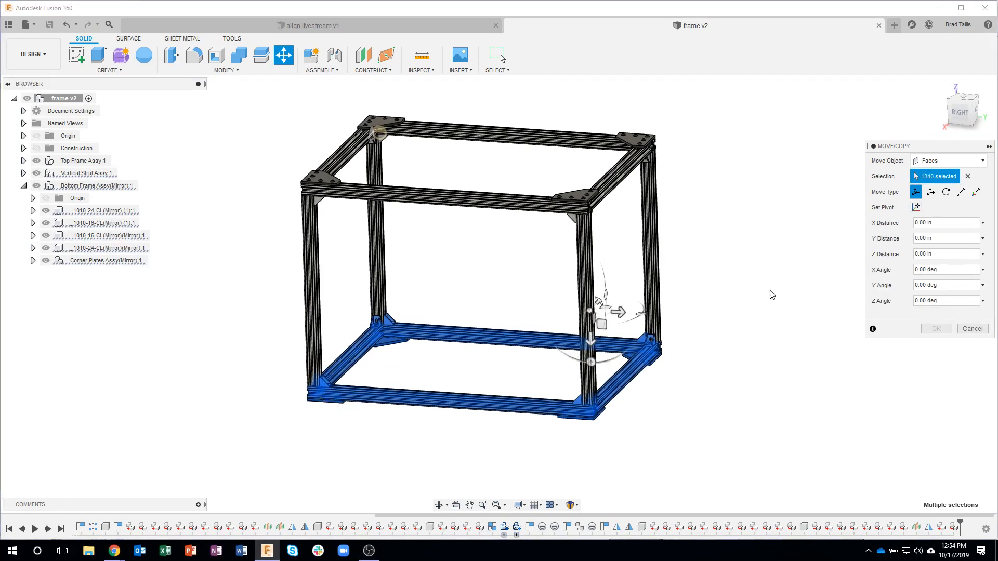
click(591, 340)
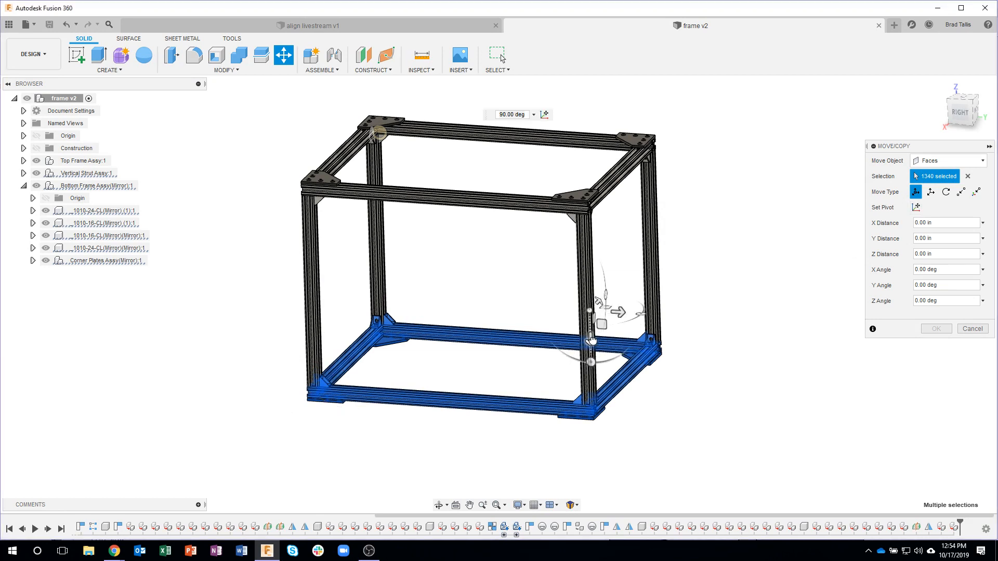
Step: Shorten the frame by moving the selected bottom faces -4 in along the manipulator's Z direction
drag(594, 321, 593, 284)
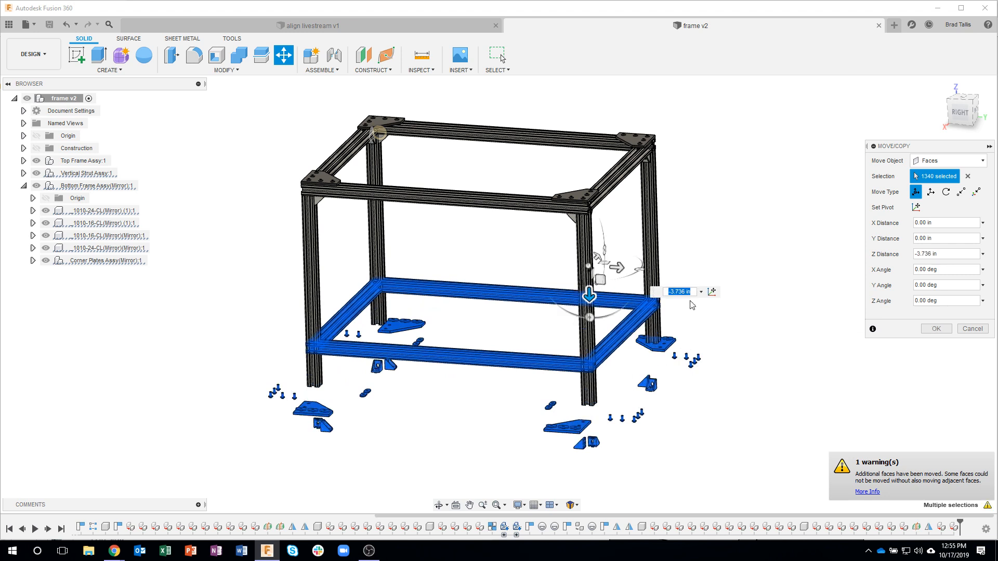
text(-4)
key(Return)
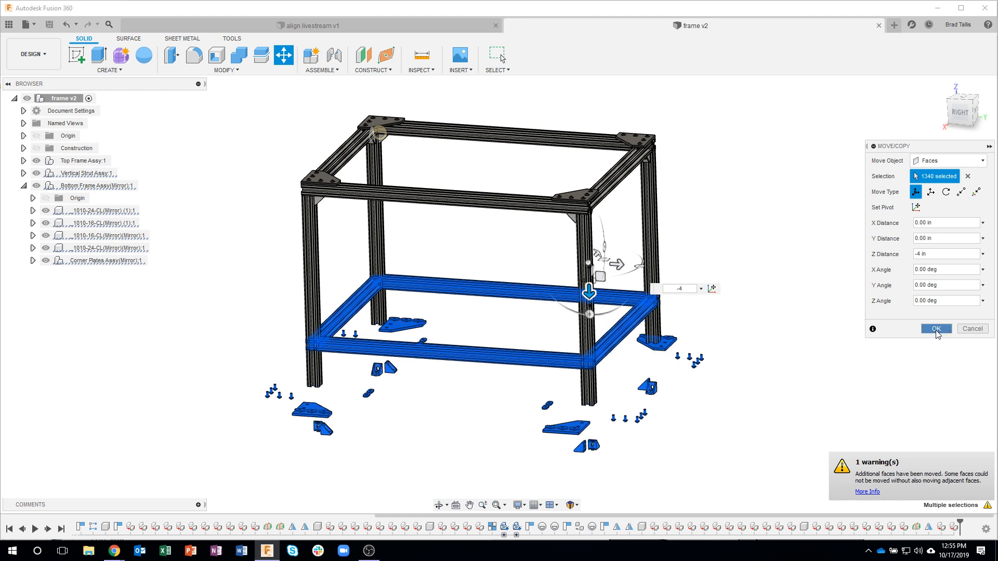
click(932, 329)
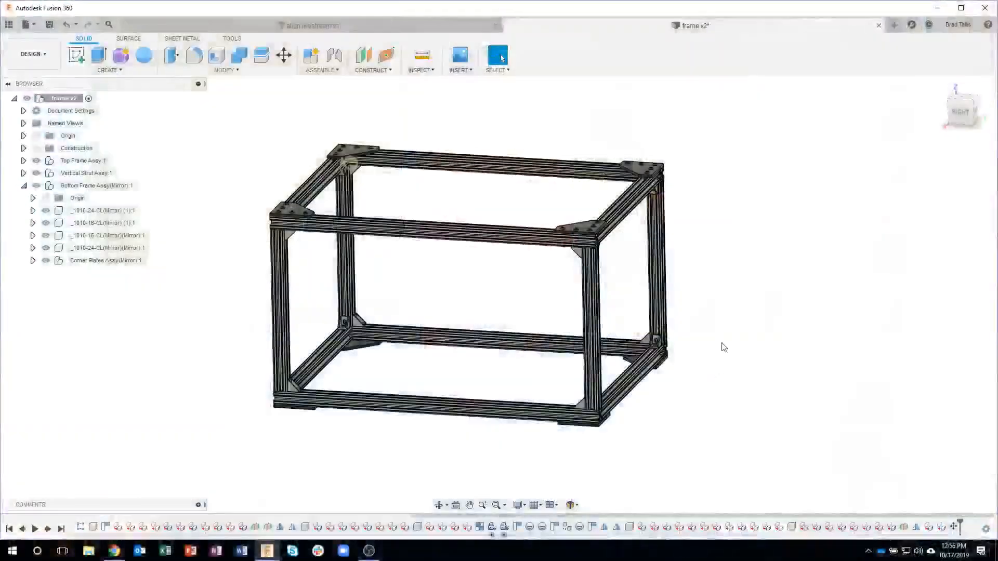
Step: Open the online catalog for inserting manufacturer parts, browse its alphabetical supplier listings through the K section, and return to the frame design
click(459, 70)
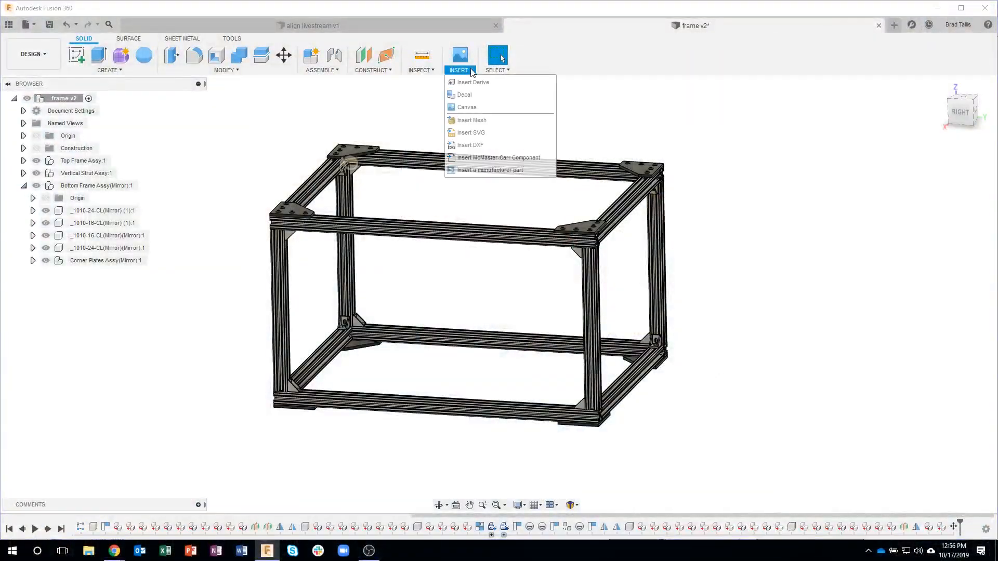
click(485, 171)
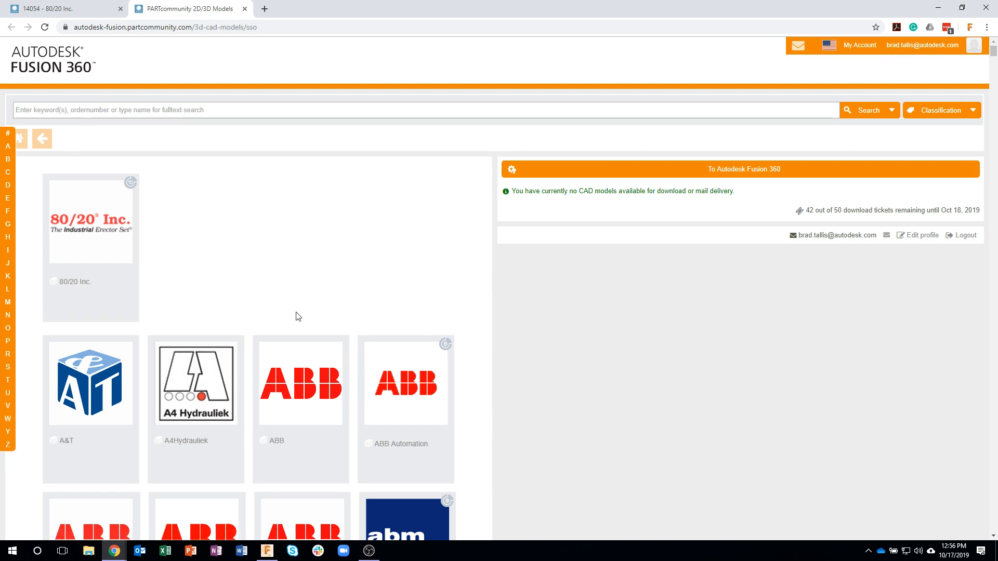
scroll(301, 322, down, 15)
drag(993, 78, 993, 213)
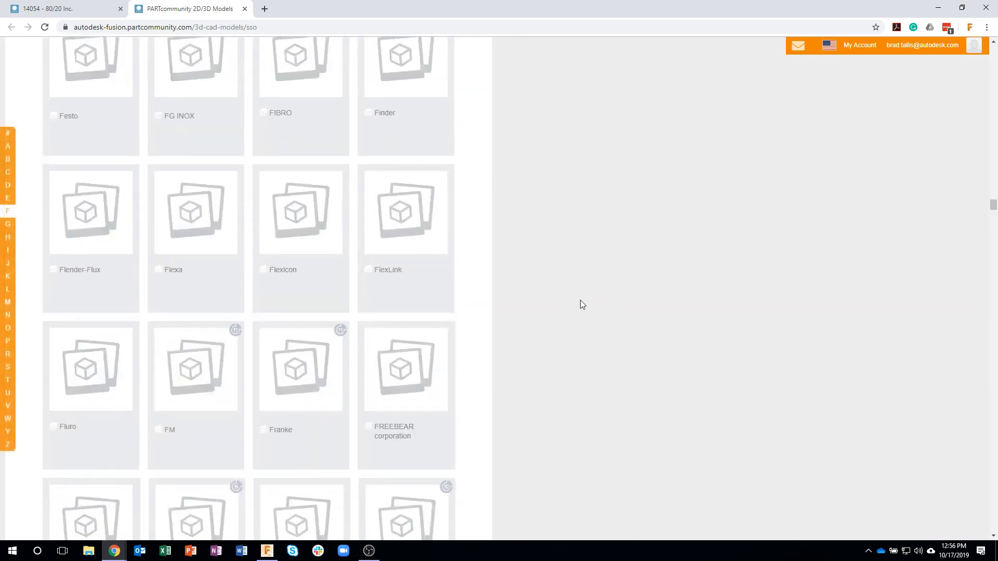
scroll(260, 249, down, 2)
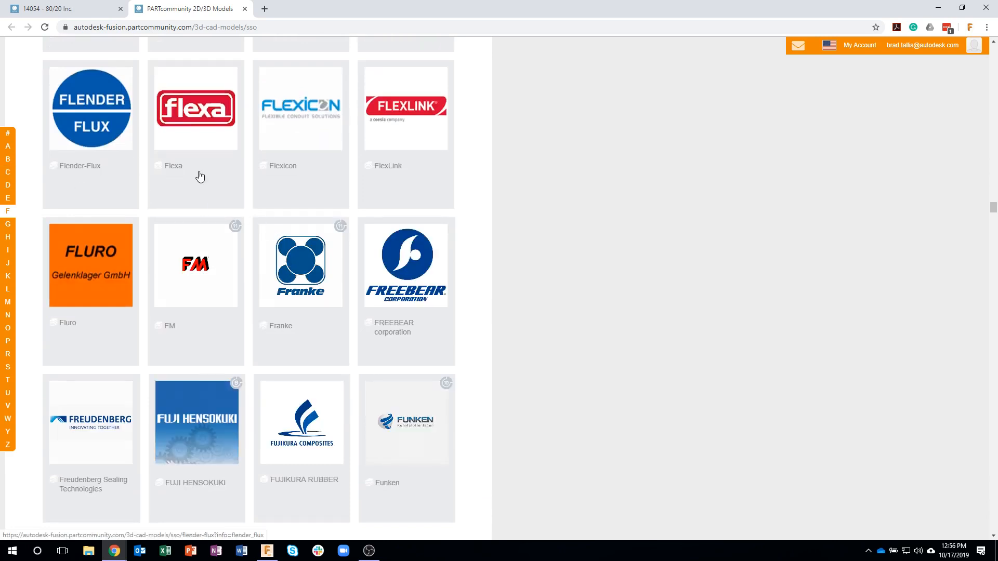
scroll(272, 281, down, 17)
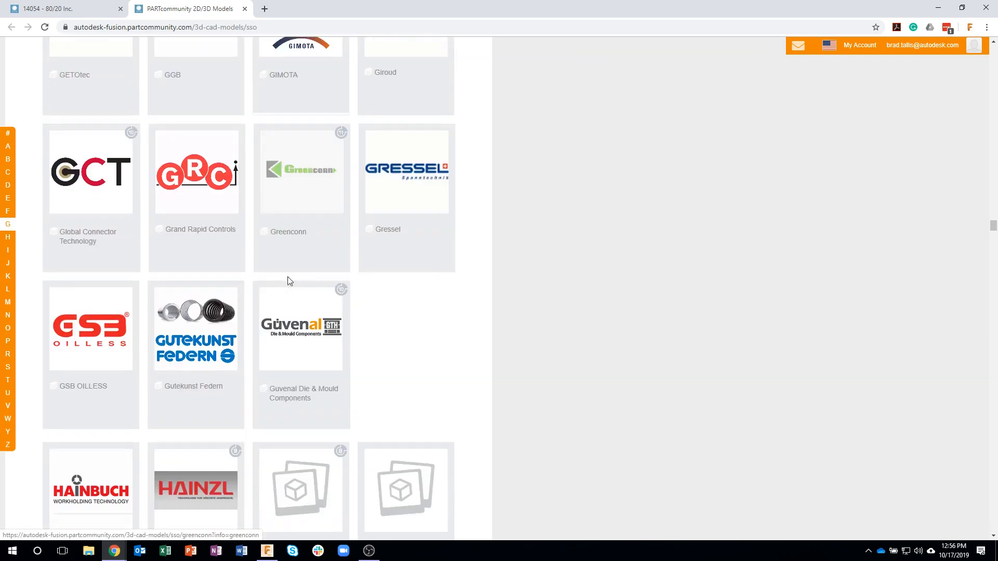
scroll(289, 282, down, 12)
scroll(331, 290, down, 15)
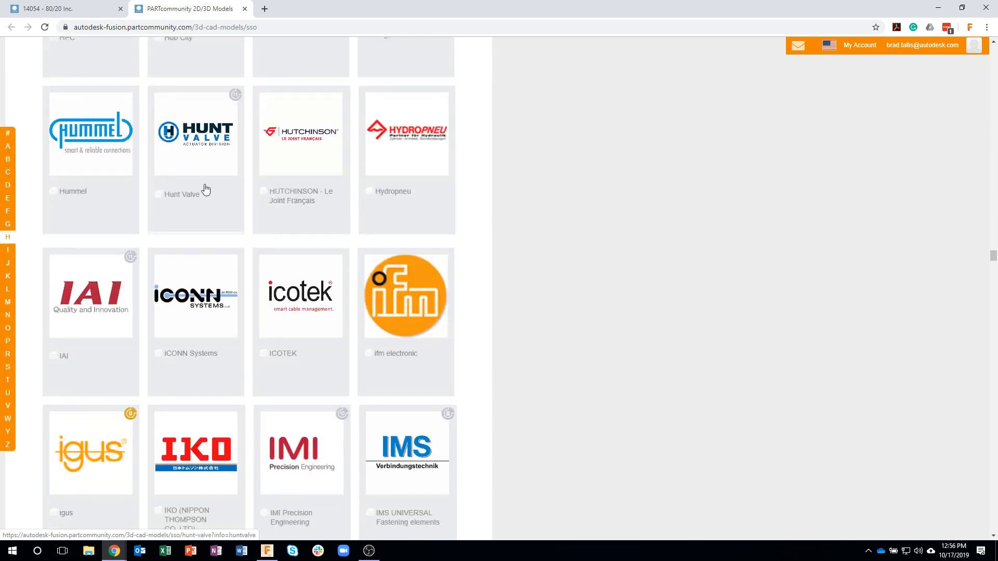
scroll(250, 254, down, 10)
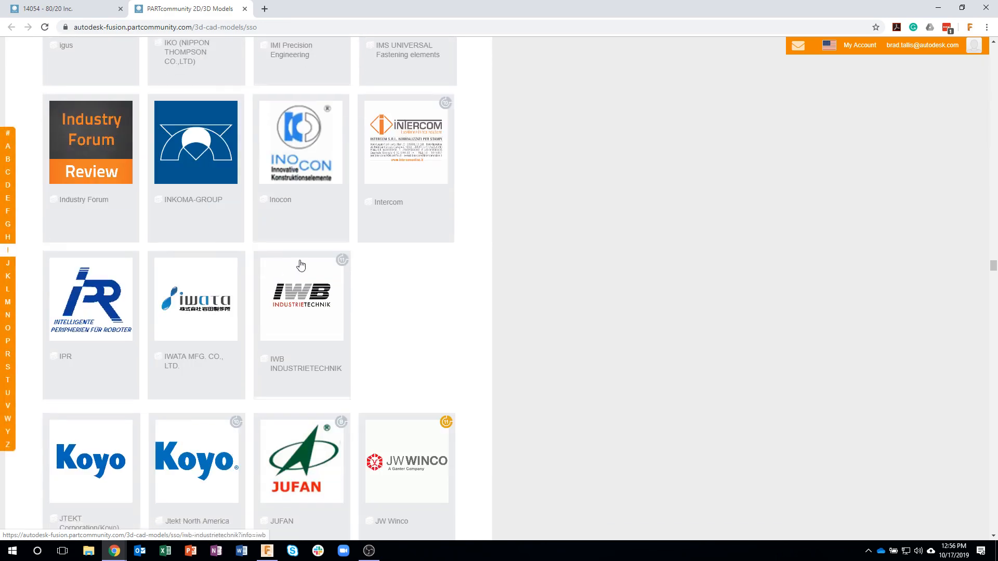
scroll(303, 270, down, 10)
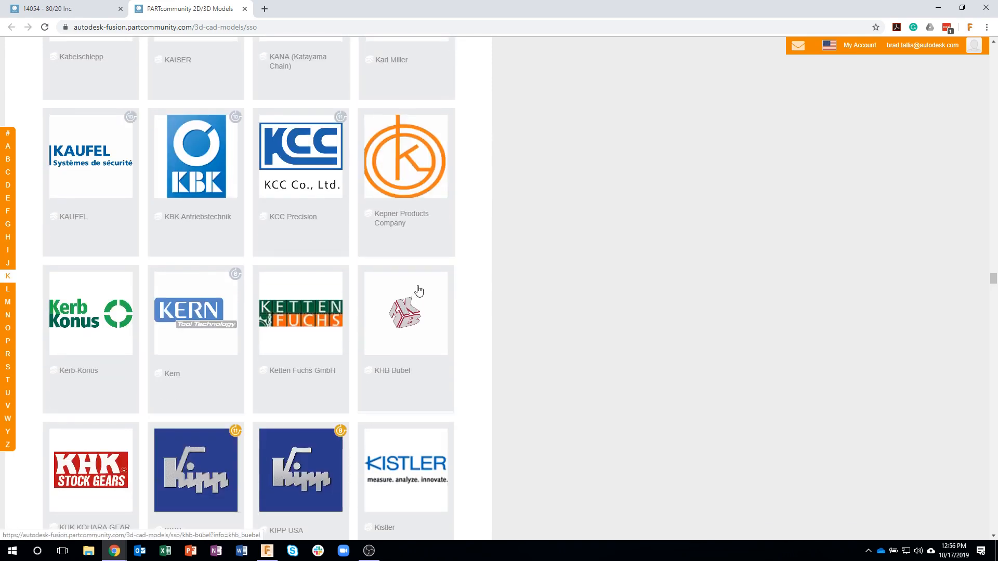
scroll(410, 296, down, 4)
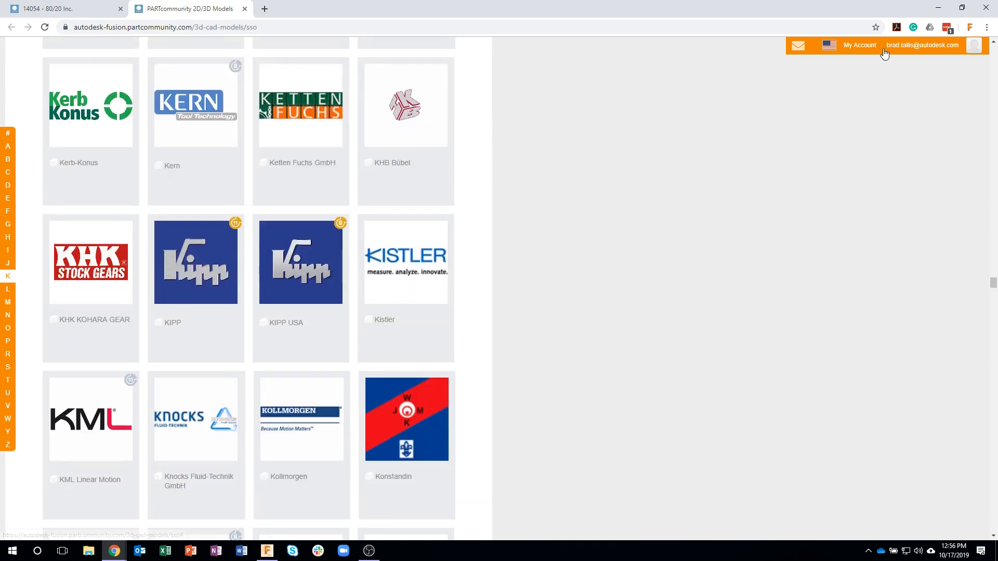
click(984, 9)
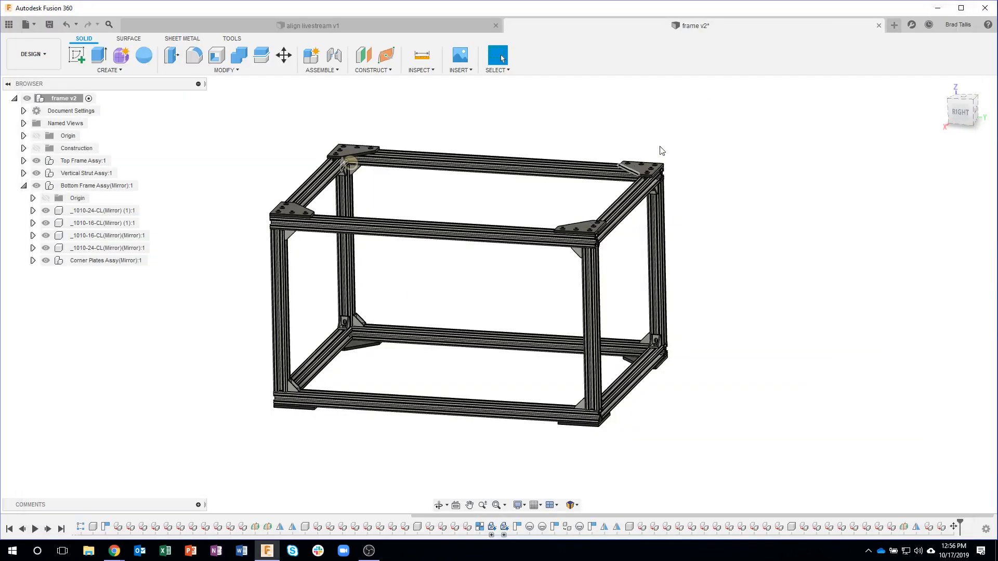